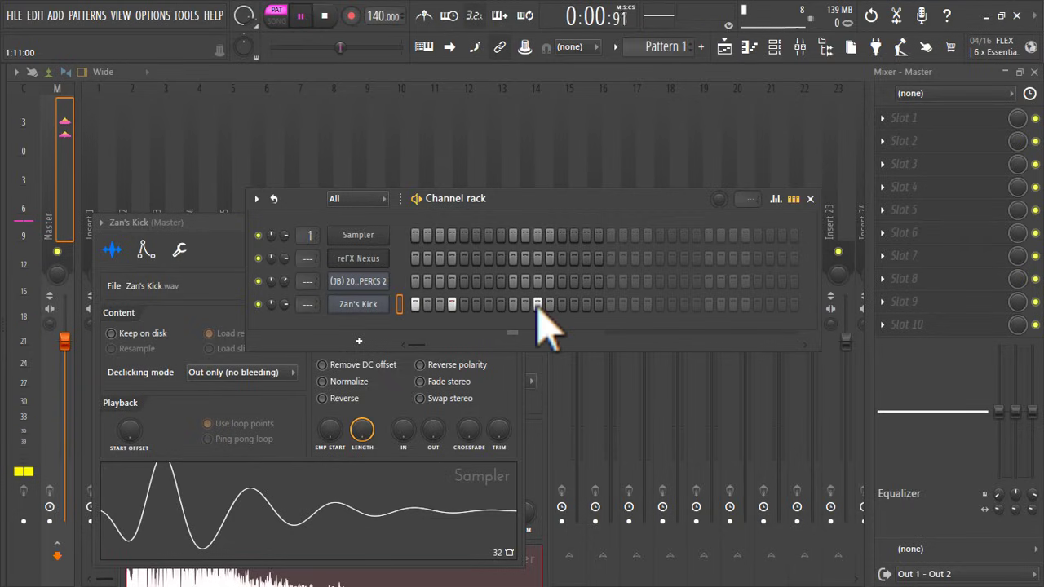
- Set the tempo to 113 BPM and program Zan's Kick hits on steps 17, 20 and 27
drag(380, 16, 380, 61)
click(539, 340)
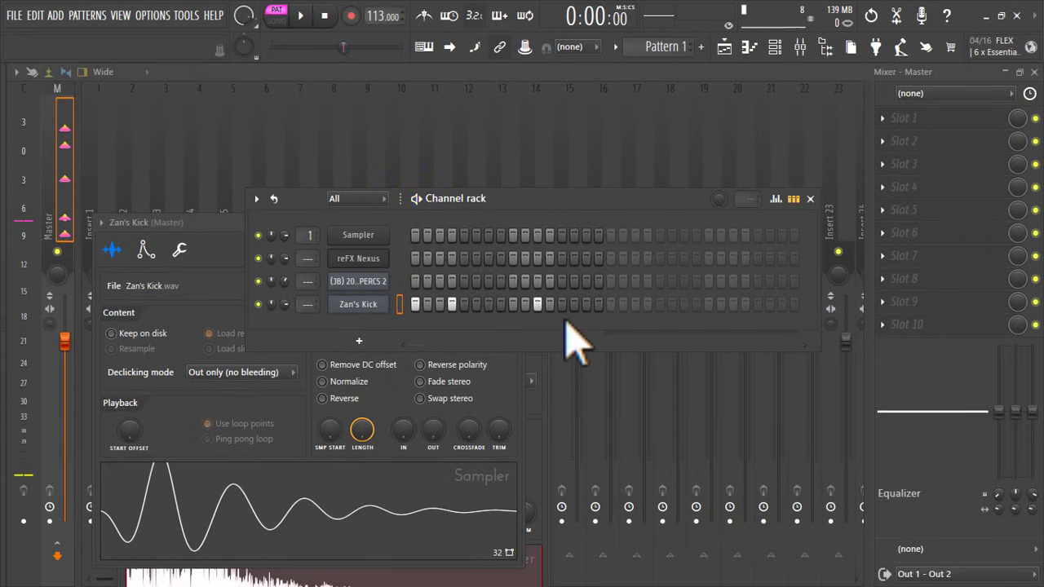
click(610, 305)
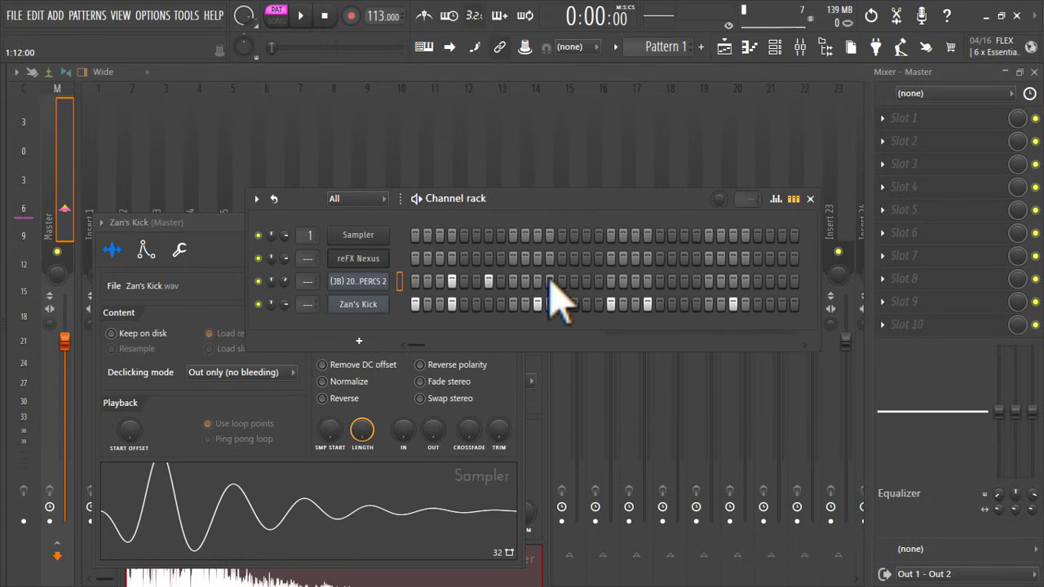
- Add hits on steps 20 and 23 of the PERCS 2 channel while the pattern plays
key(space)
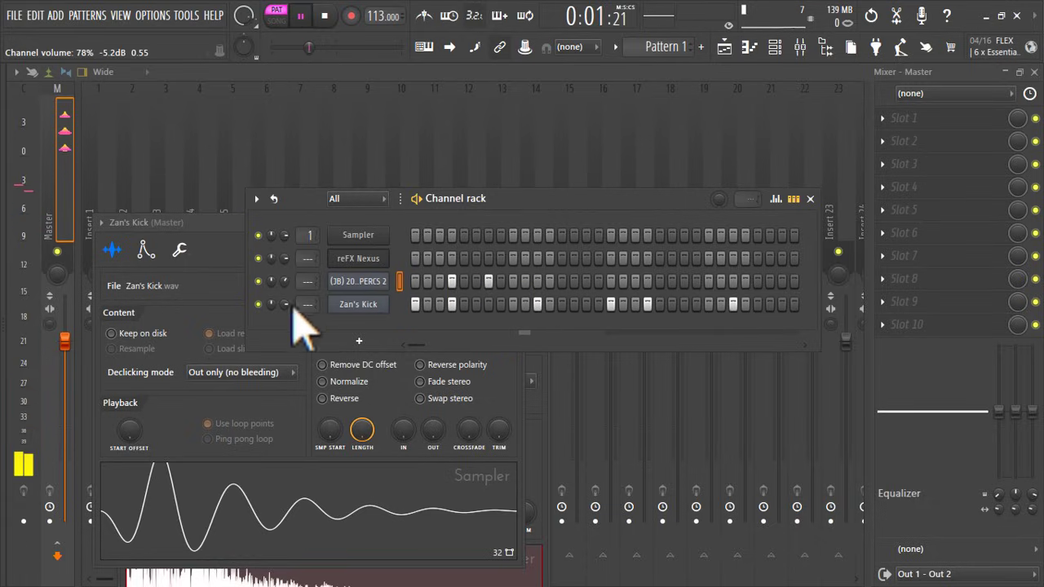
key(space)
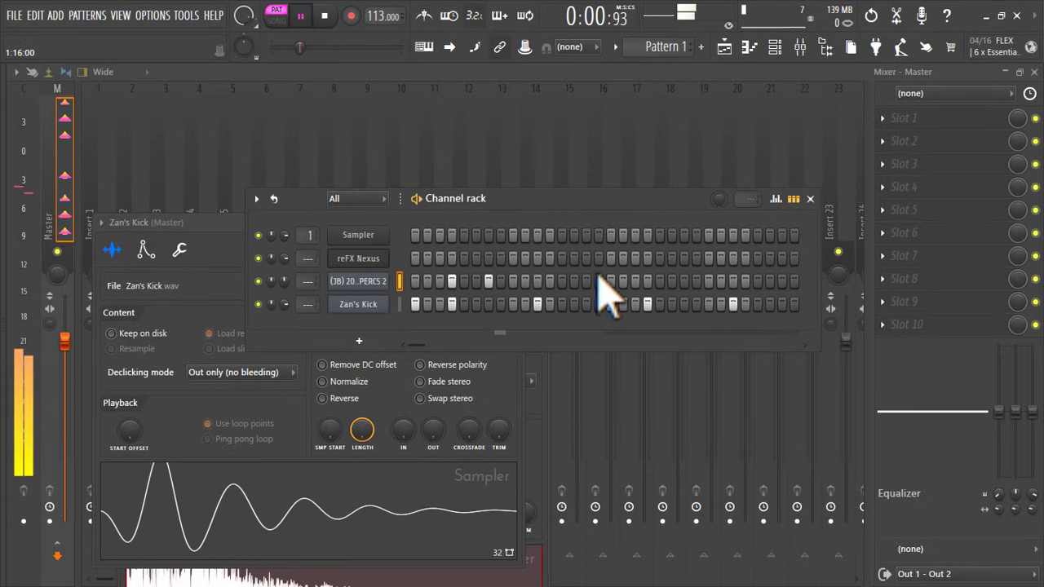
click(683, 282)
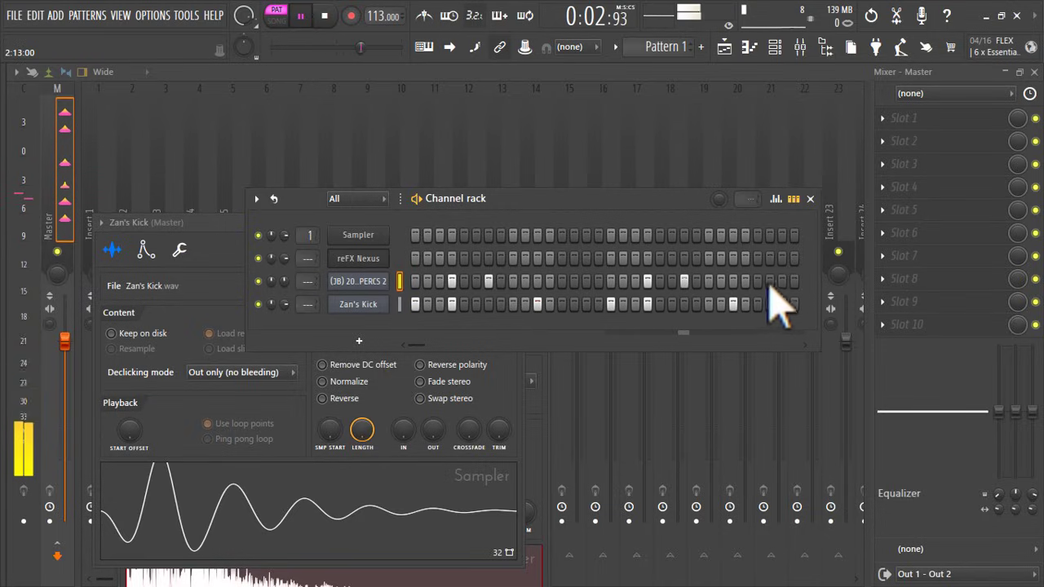
click(732, 282)
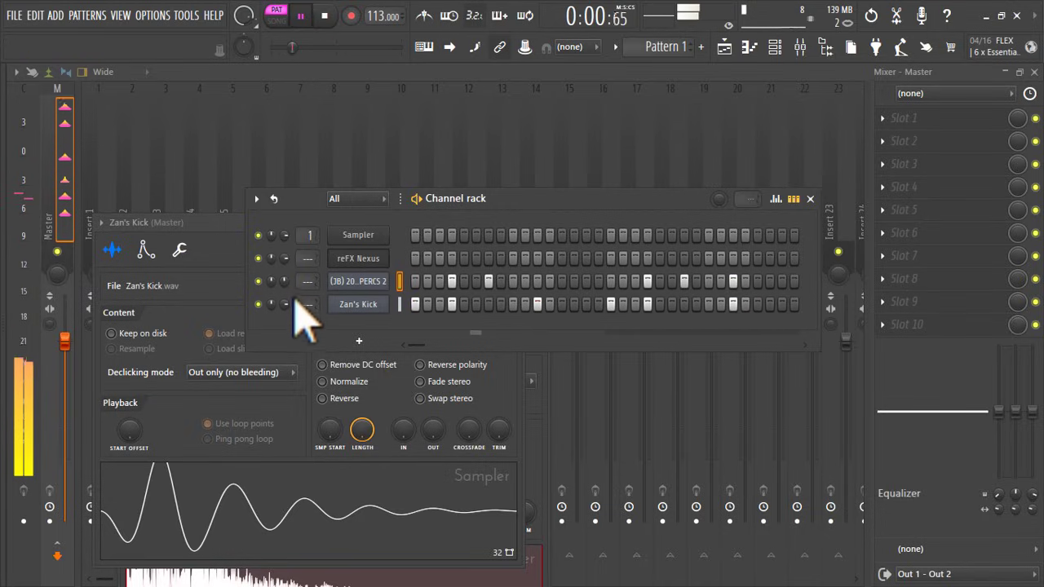
- Bring the mixer forward and set the Insert 1 volume to about 73% during playback
click(88, 383)
key(space)
key(space)
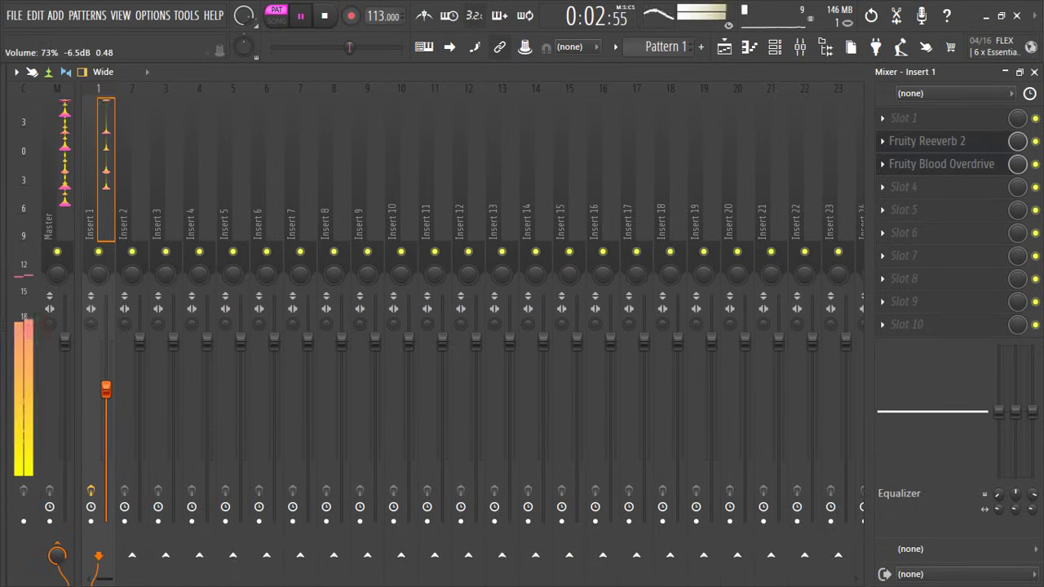
- Paint Pattern 1 repeatedly along Track 1 of the playlist from bar 1 through bar 16
click(724, 49)
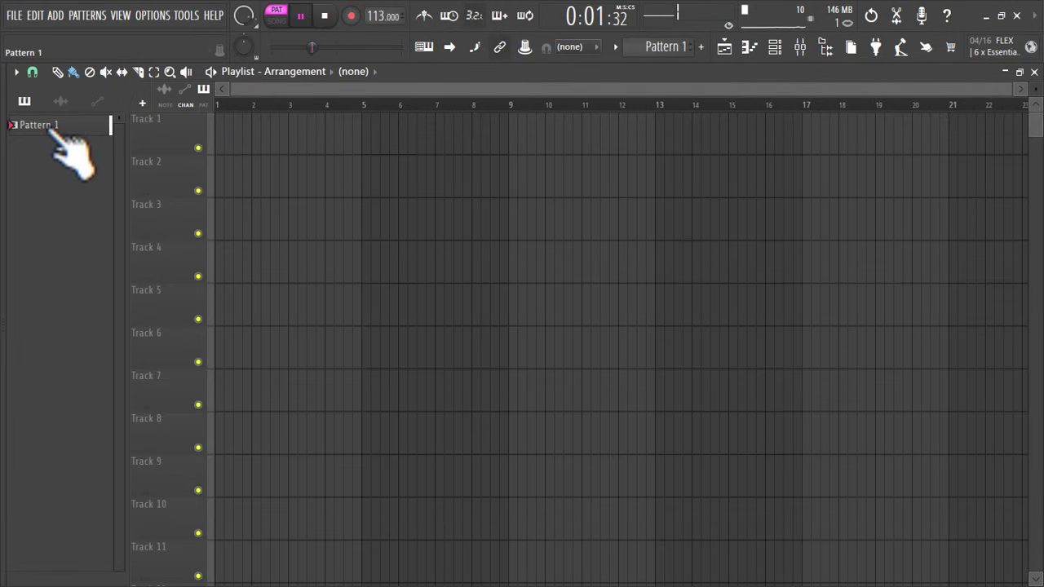
drag(52, 129, 179, 114)
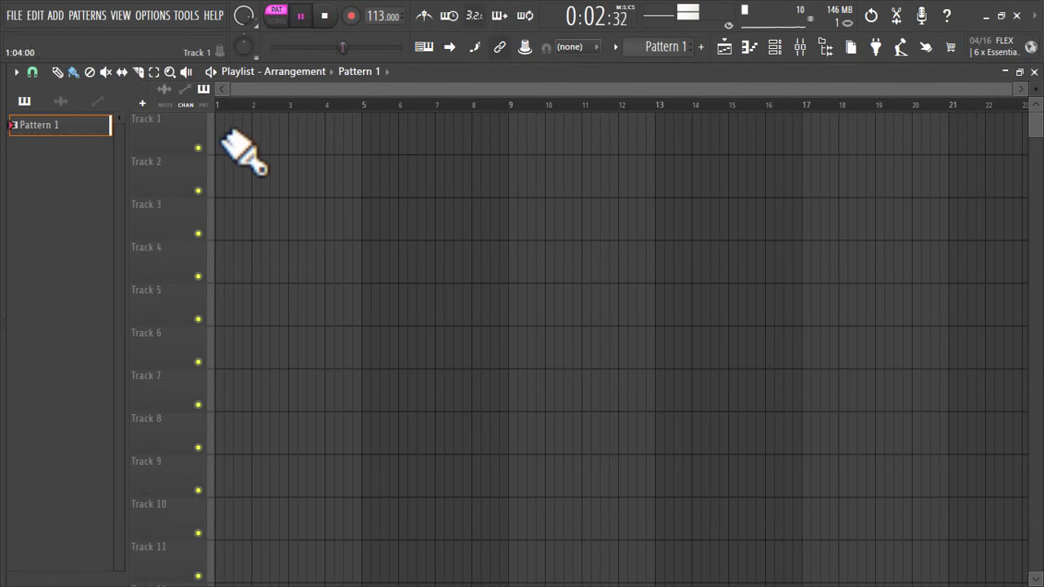
mouse_move(233, 142)
mouse_down()
mouse_move(391, 124)
mouse_move(774, 154)
mouse_up()
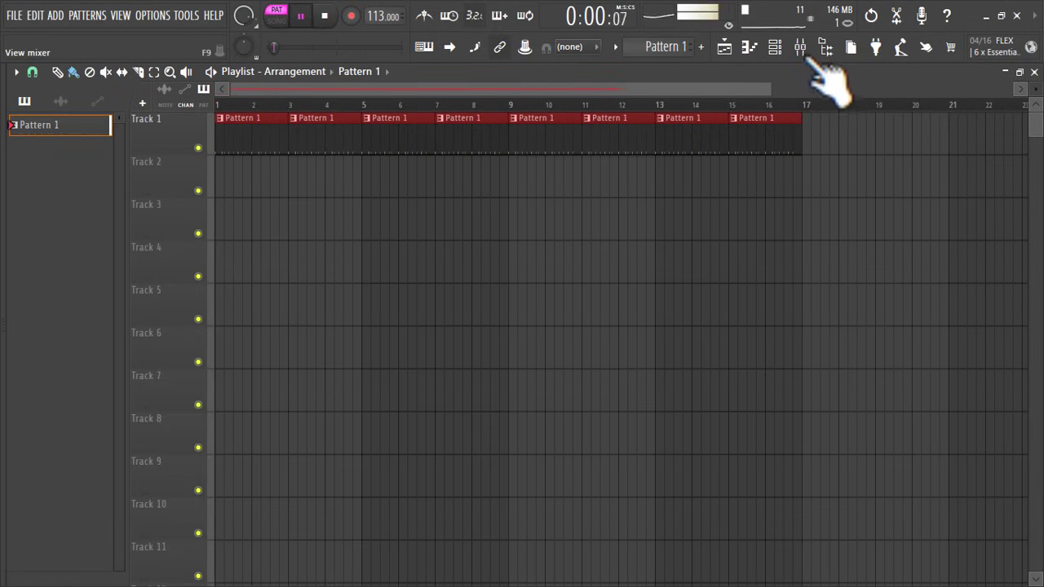
- Set the scale highlighting's root note to B in the Purity channel's piano roll for Pattern 2
click(778, 49)
mouse_move(11, 284)
drag(72, 331, 200, 351)
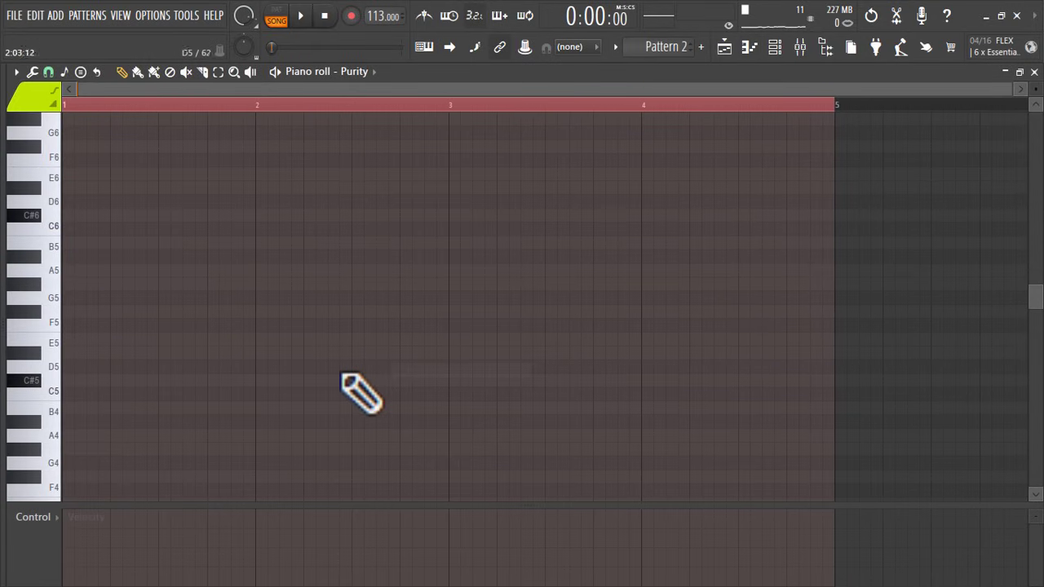
click(64, 71)
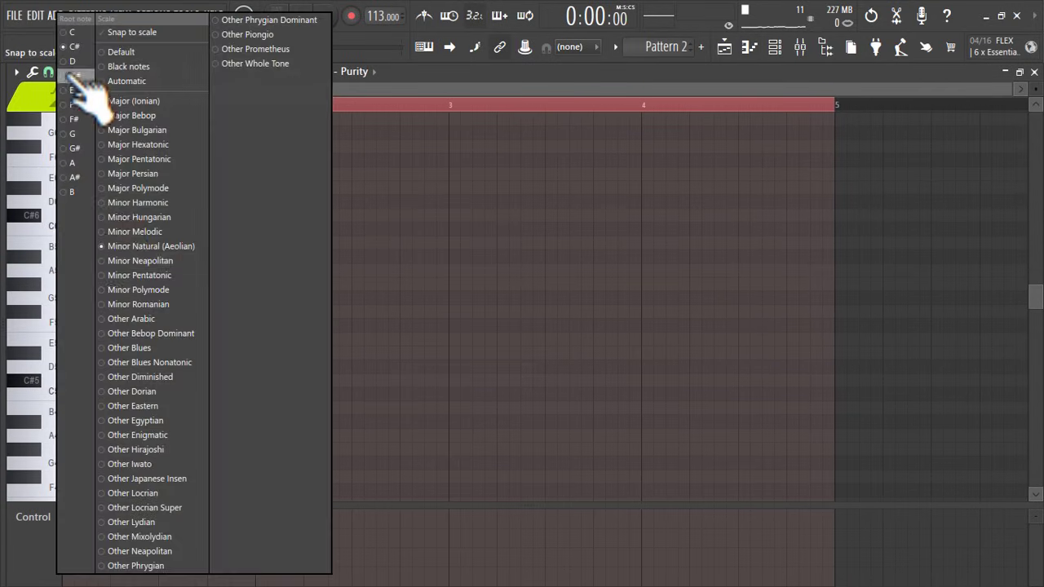
click(75, 192)
scroll(158, 303, down, 2)
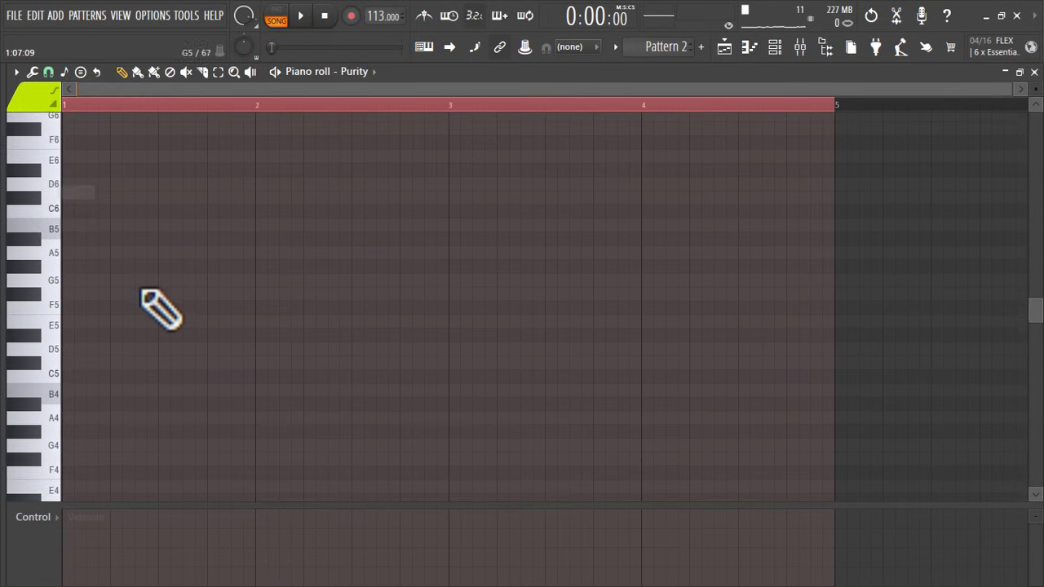
- Draw four-bar notes on B4 and F#4 starting at bar 1 and lower their velocity to about 49%
click(90, 341)
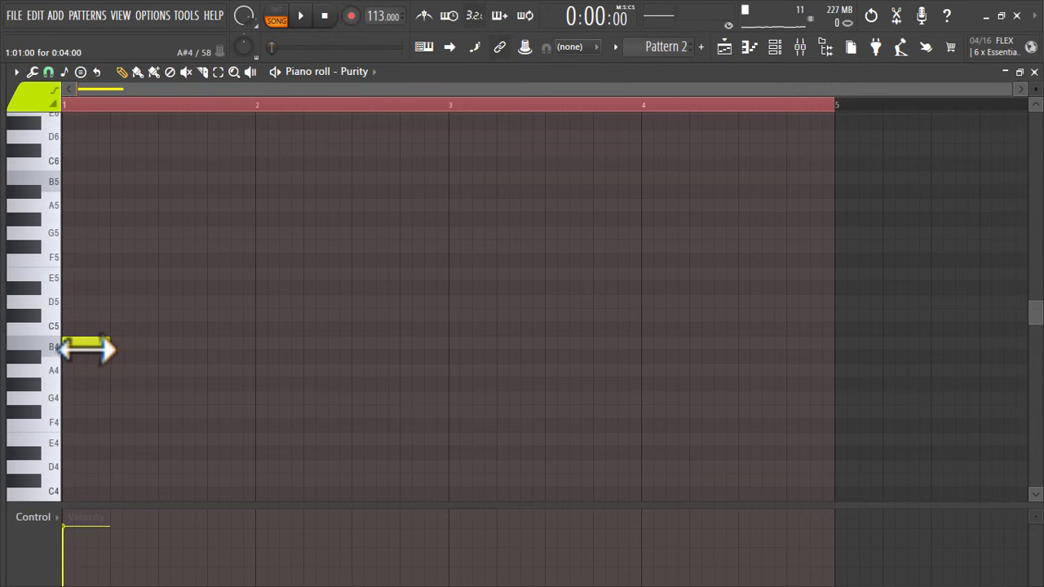
drag(89, 349, 832, 422)
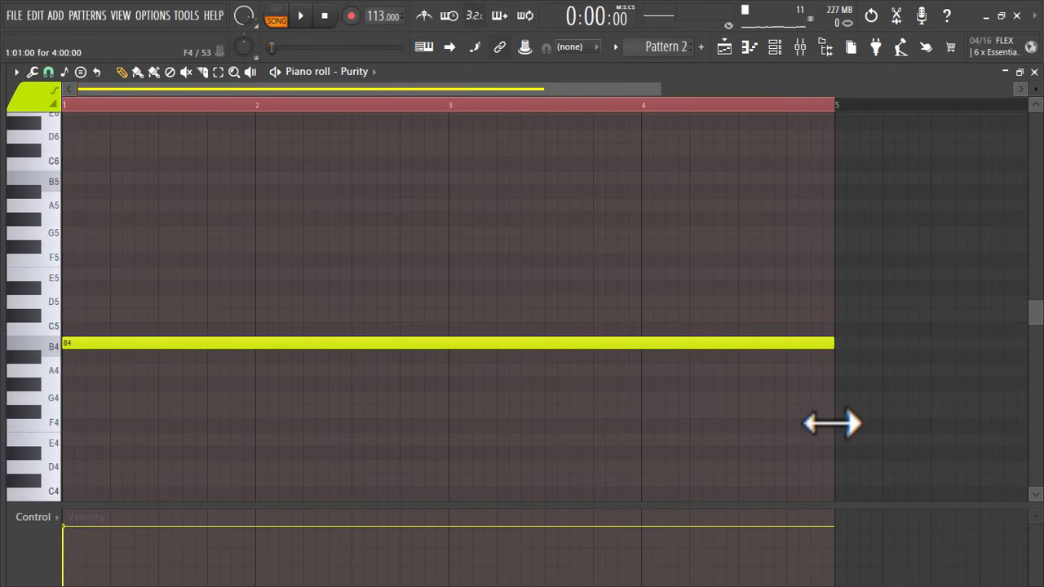
drag(241, 428, 51, 410)
drag(98, 530, 81, 552)
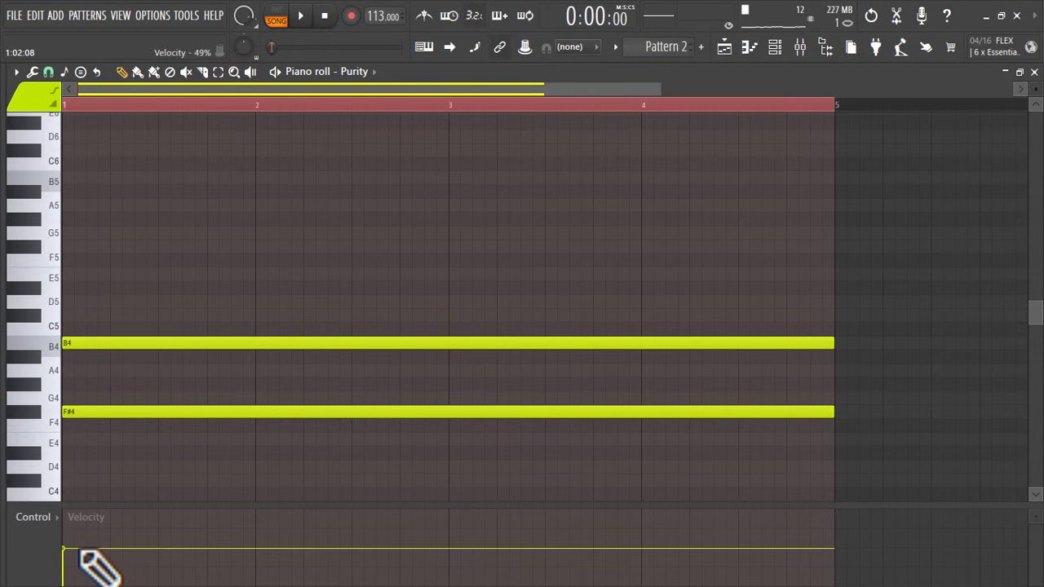
- Route the Purity channel to mixer track 2 and load Fruity Parametric EQ 2 in its second effect slot
click(800, 47)
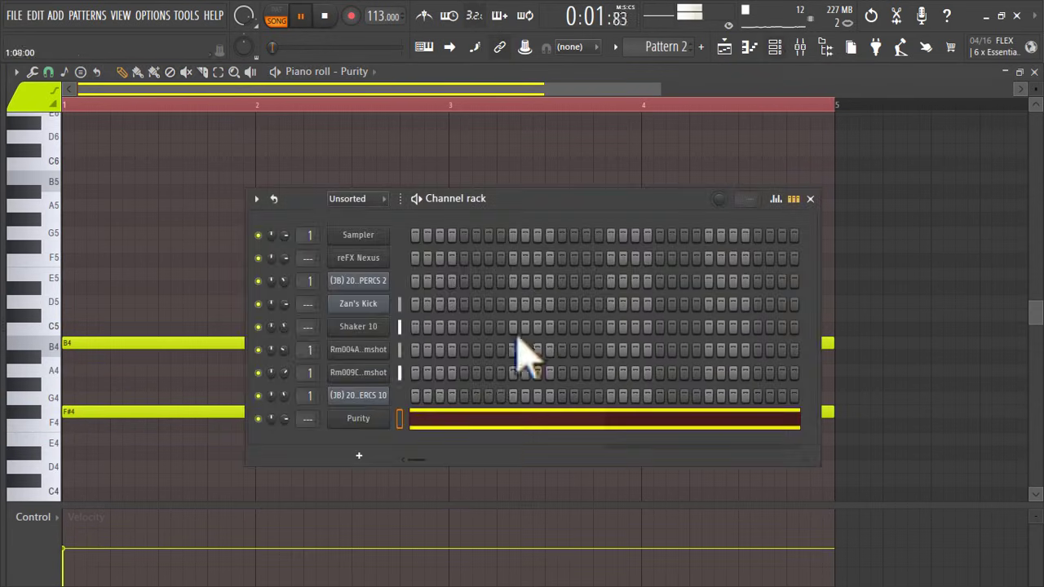
key(ctrl+l)
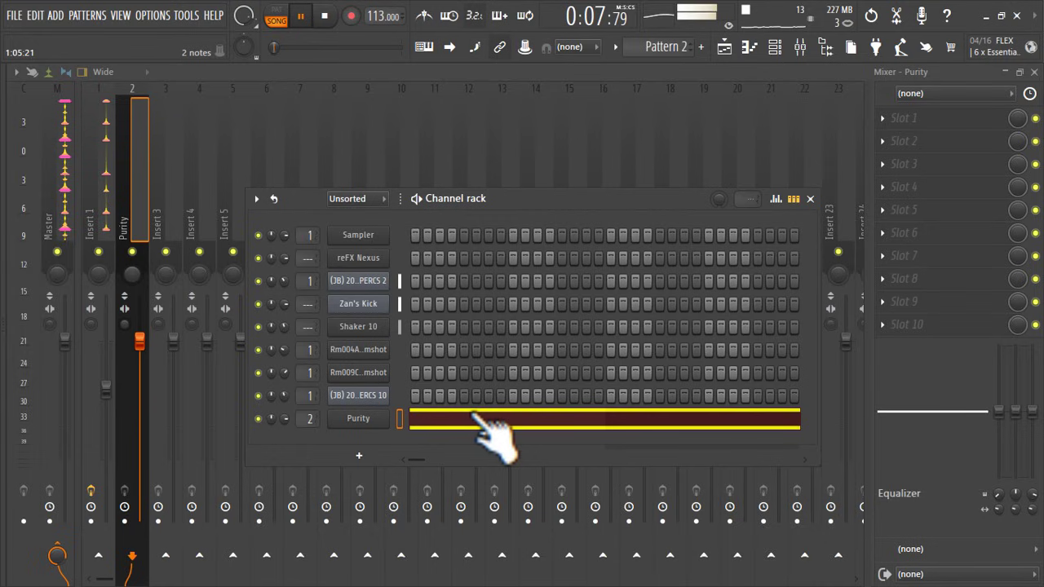
click(969, 142)
click(414, 438)
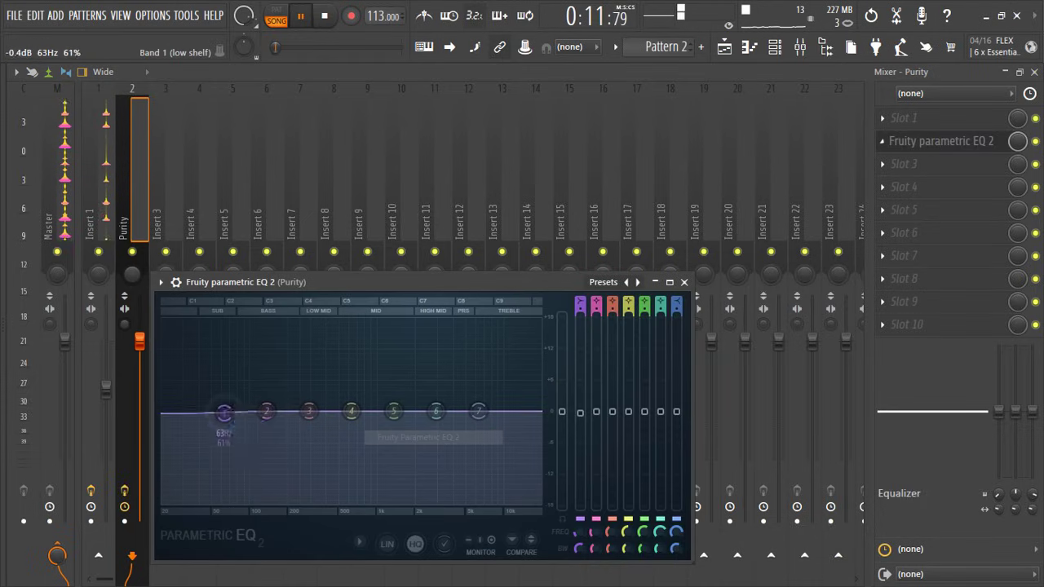
- Cut Purity's low frequencies with EQ band 1 and lower its mixer track volume
drag(224, 411, 285, 501)
drag(139, 341, 140, 349)
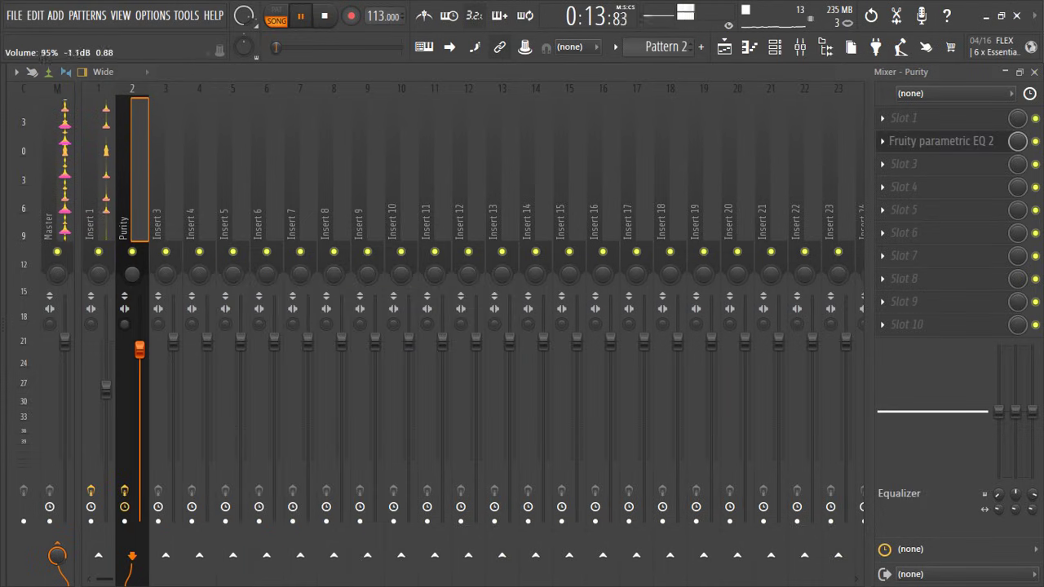
- Route Zan's Kick to mixer track 3 and Shaker 10 to mixer track 4
click(775, 47)
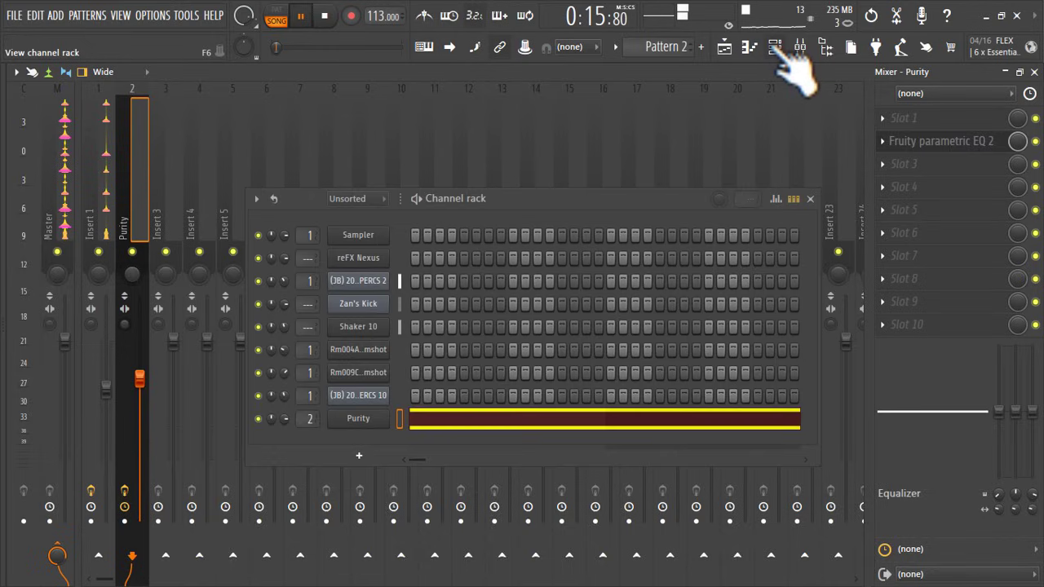
key(ctrl+l)
click(400, 326)
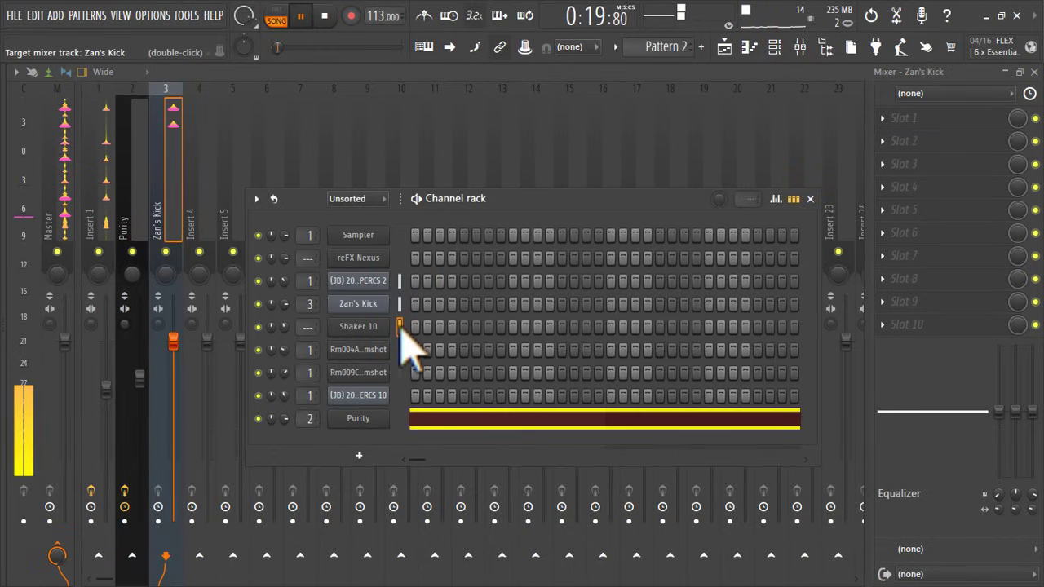
key(ctrl+l)
- Load Fruity Parametric EQ 2 in slot 5 of the Shaker 10 mixer track and cut its low frequencies
click(221, 151)
click(905, 209)
mouse_move(943, 230)
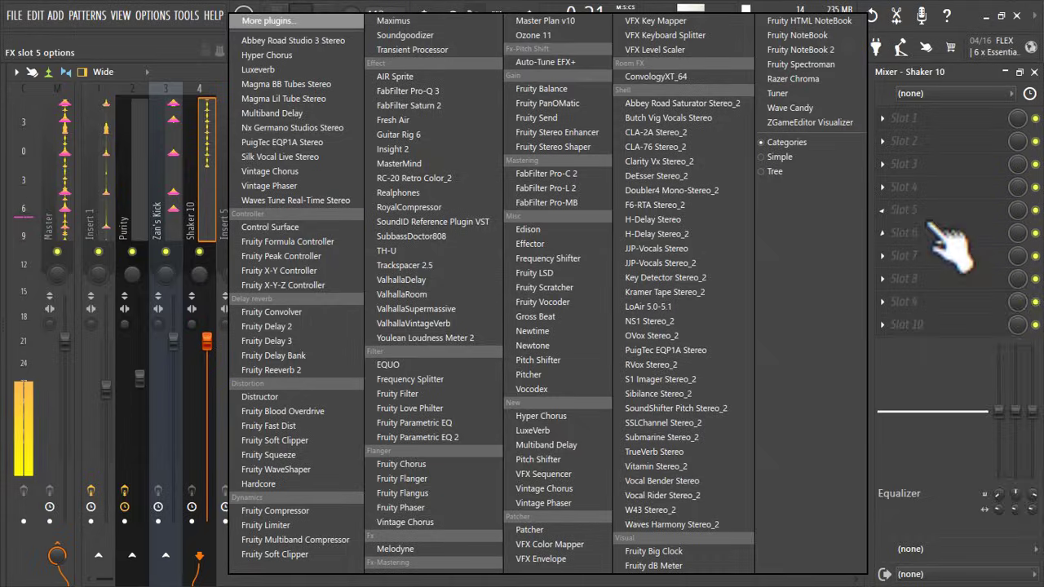
click(417, 437)
drag(183, 390, 344, 479)
- Lower the volume of the Zan's Kick mixer track slightly
click(171, 208)
drag(173, 341, 173, 365)
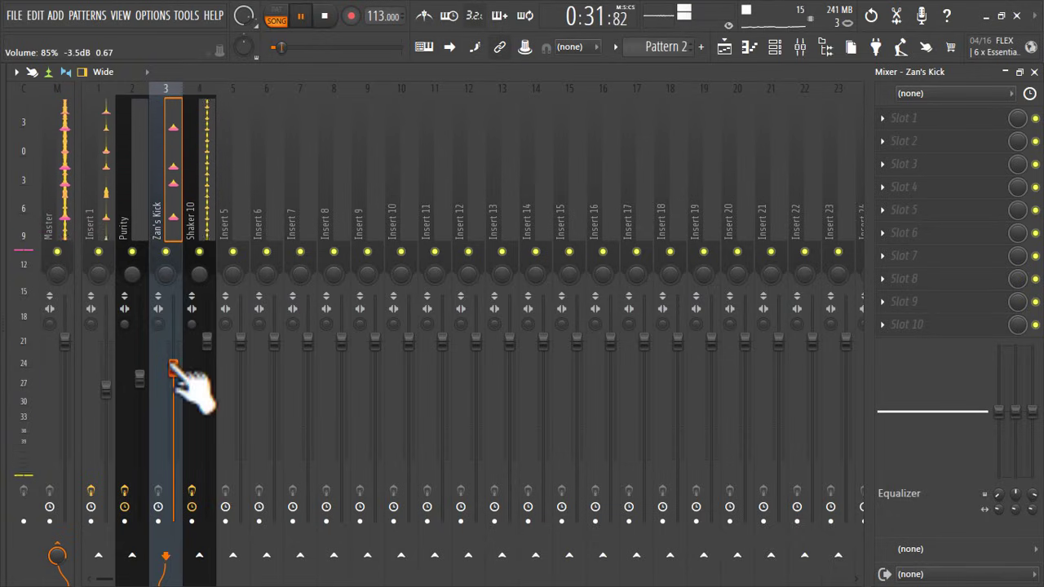
drag(173, 364, 173, 371)
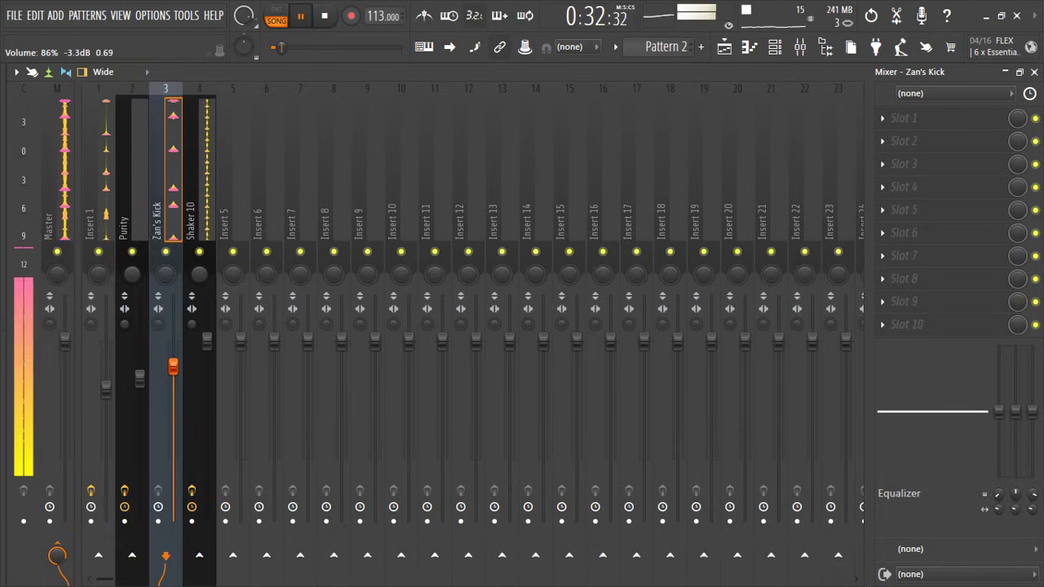
- Lower the Purity mixer track's volume to about 50% and pull down band 2 of its Fruity Parametric EQ 2
click(719, 47)
click(800, 47)
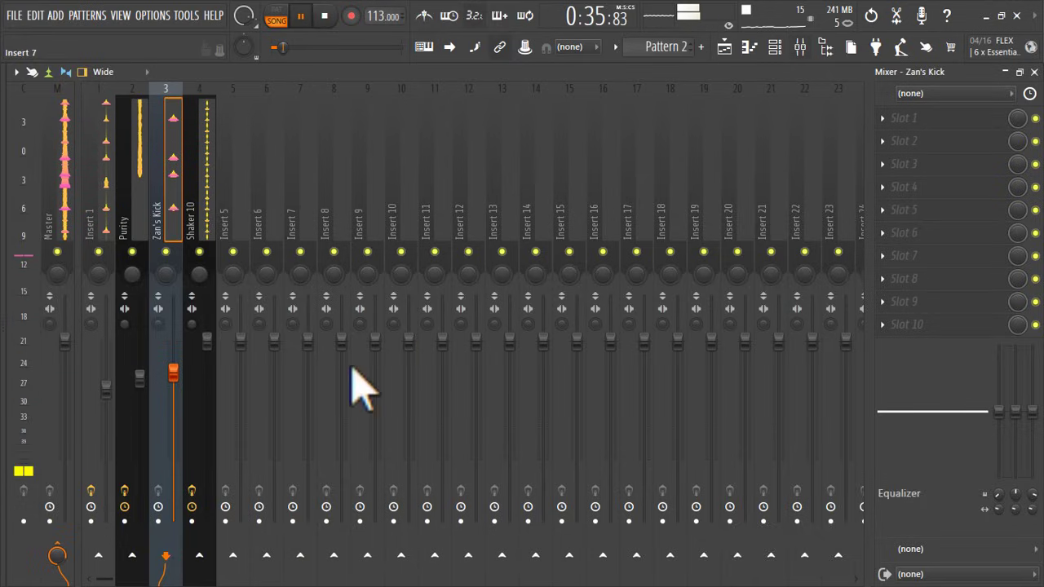
click(143, 187)
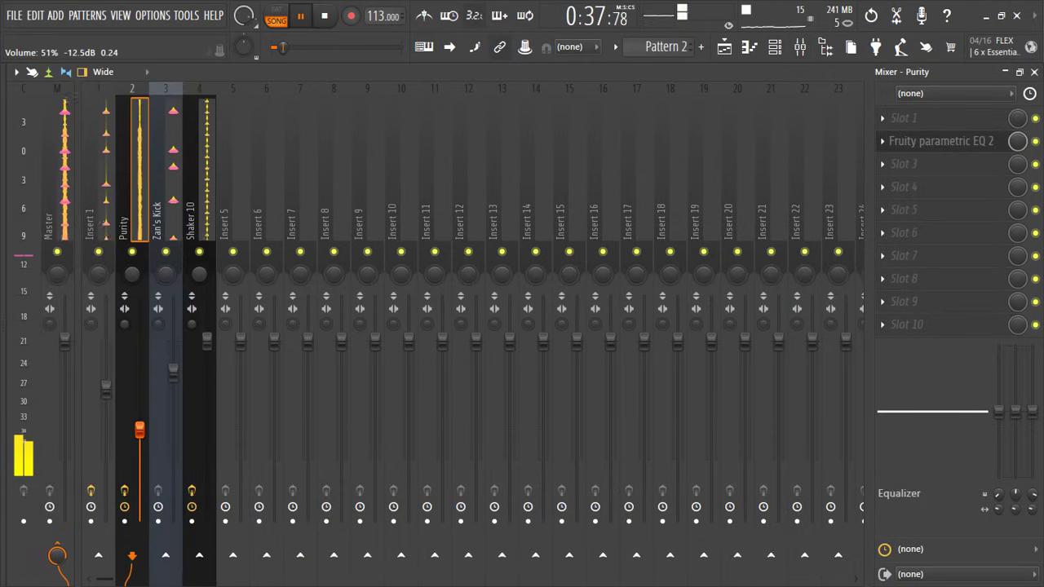
click(942, 145)
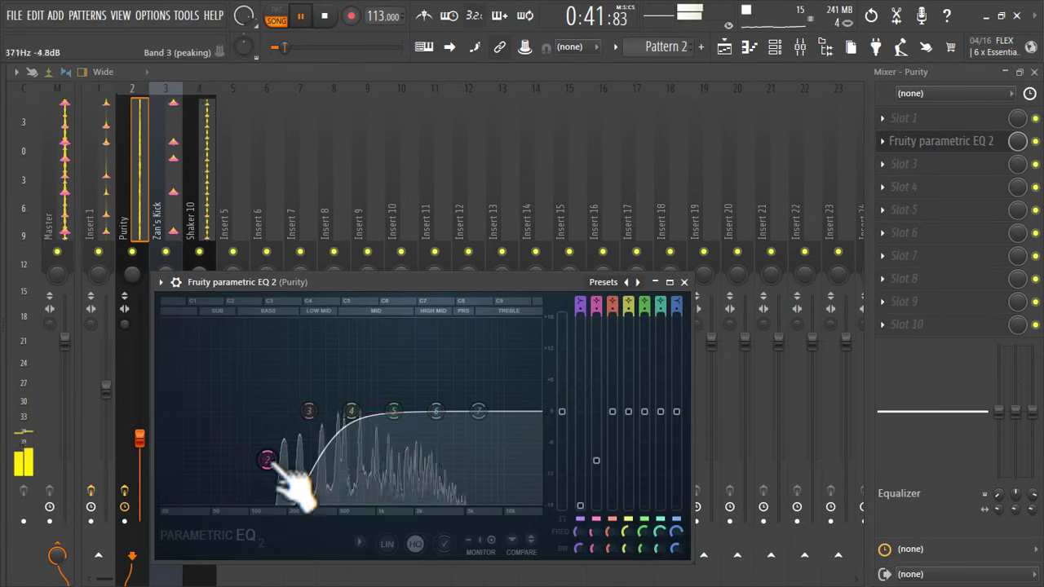
- Place Pattern 3 on Track 4 of the playlist at bar 25 and extend the clip to eight bars
click(720, 48)
scroll(742, 346, down, 3)
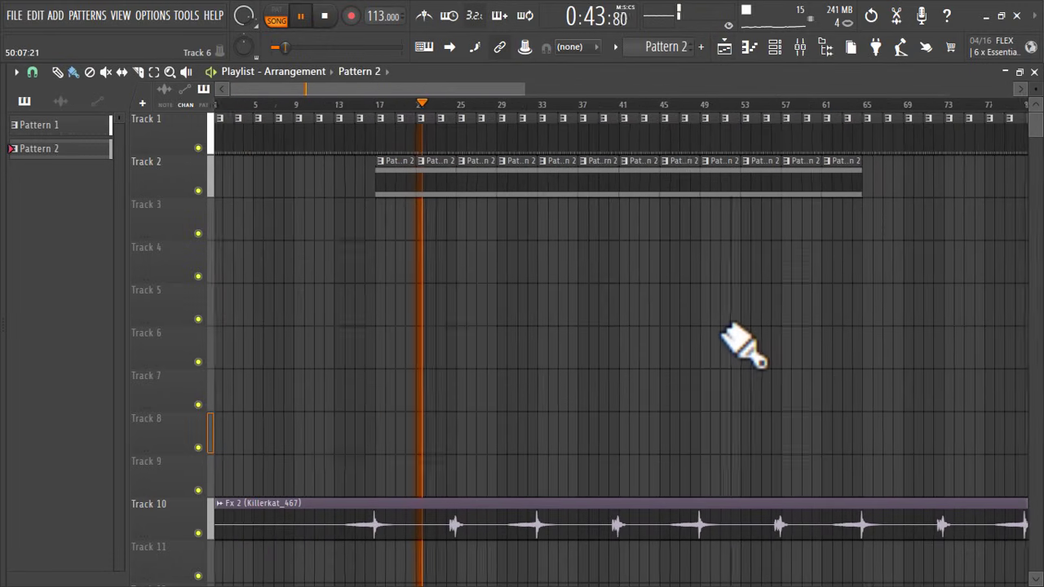
scroll(686, 49, up, 1)
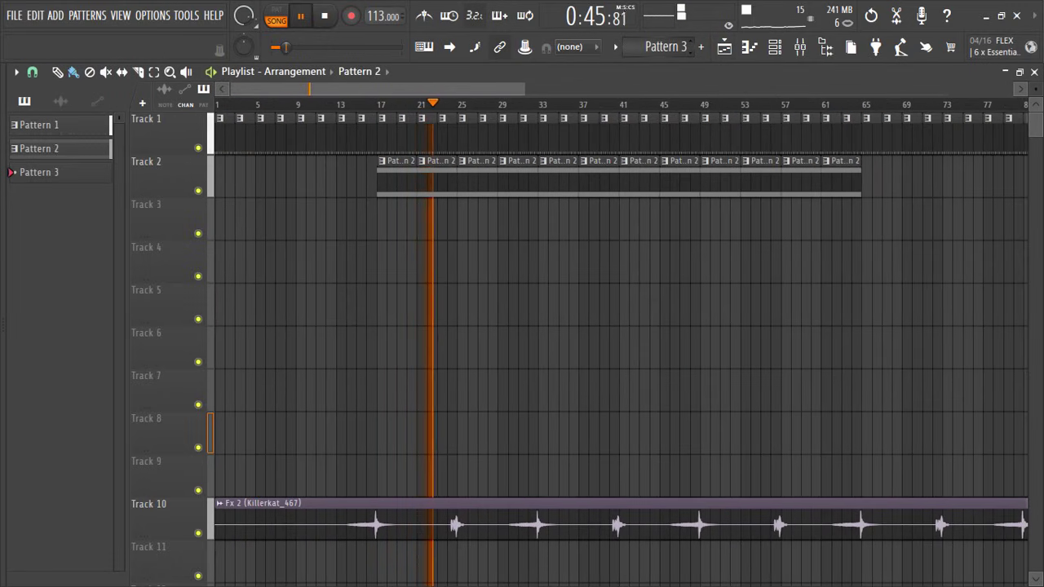
click(455, 244)
drag(455, 245, 536, 282)
- Duplicate the Pattern 3 clip four times along Track 4, filling it up to bar 65
key(ctrl+b)
key(ctrl+b)
key(ctrl+b)
key(ctrl+b)
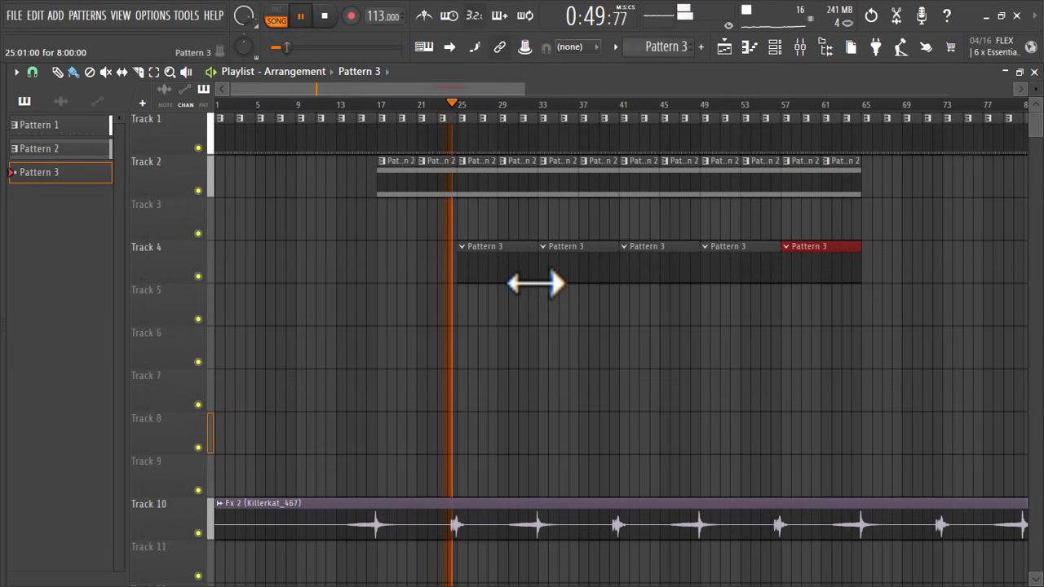
- Add a Fruity DX10 synth channel and load its Bass Pluck preset
click(776, 46)
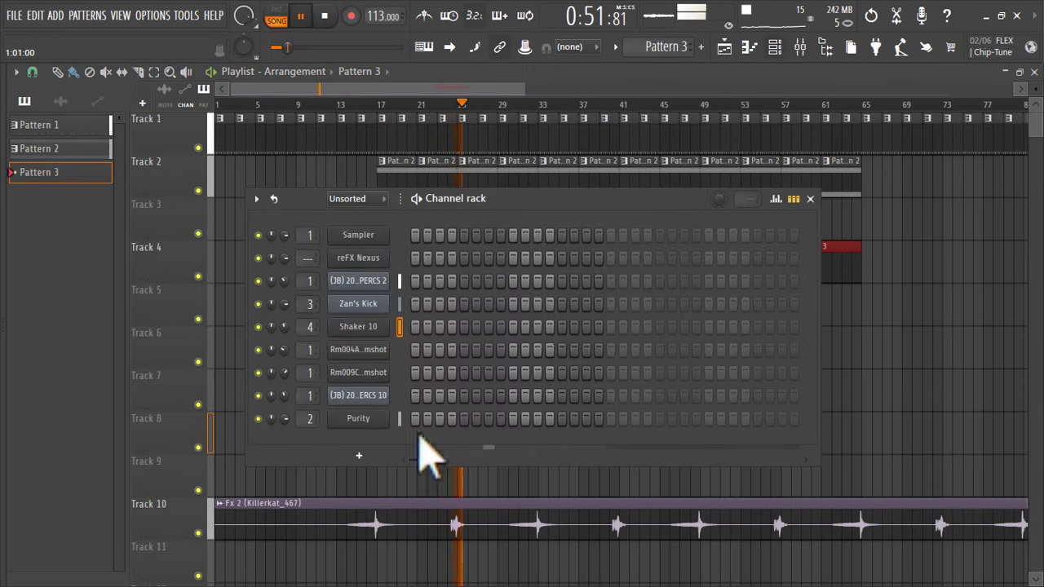
click(358, 456)
click(615, 233)
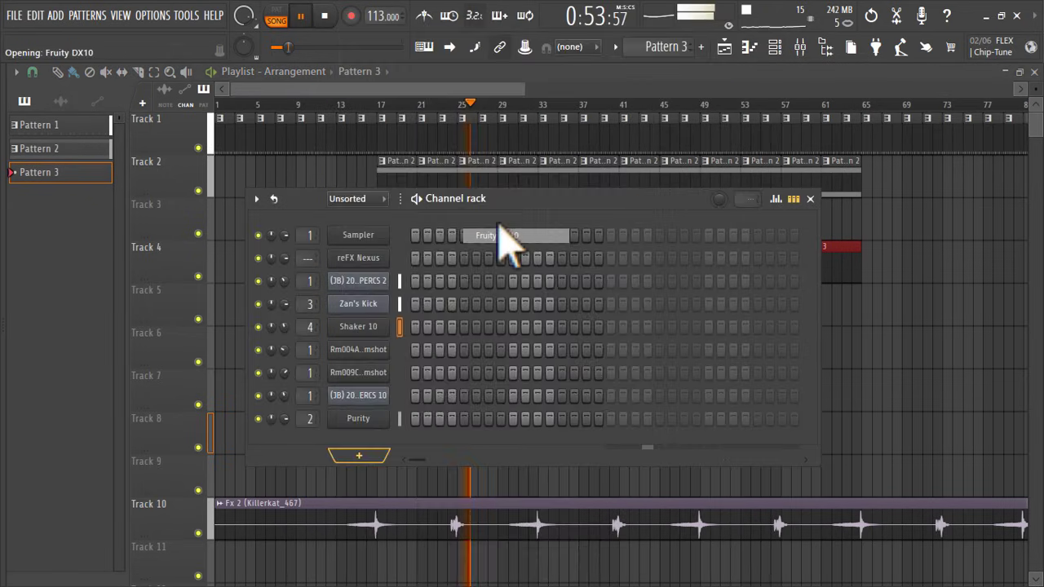
click(414, 202)
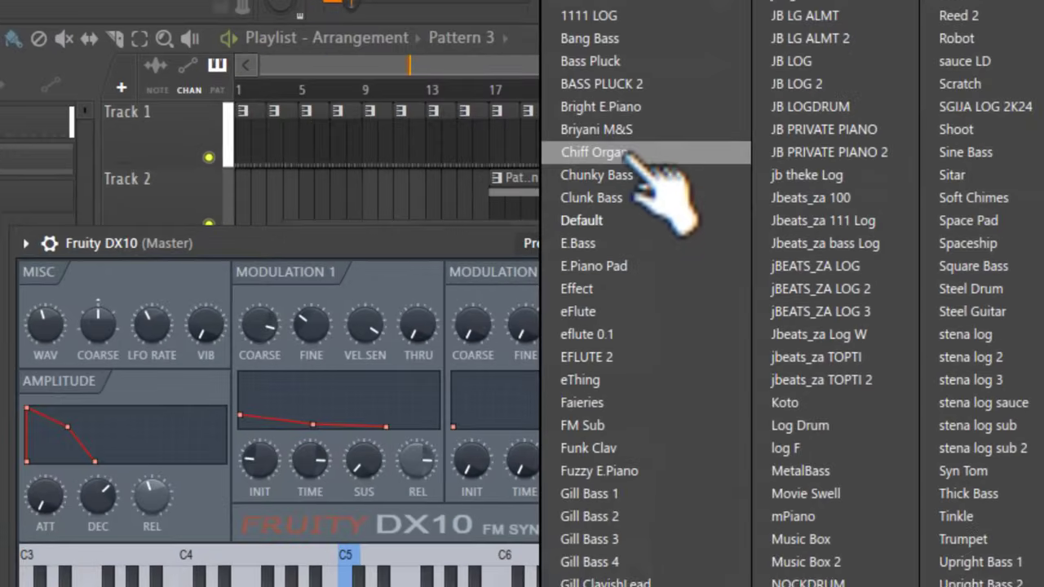
click(652, 61)
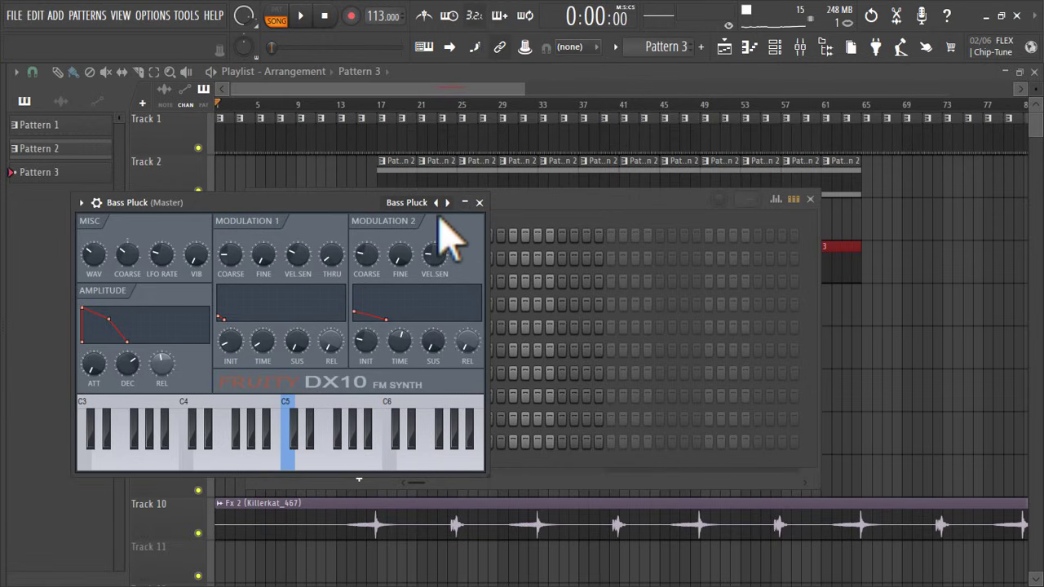
- Close the Bass Pluck synth window and route the Bass Pluck channel to mixer track 5
click(479, 202)
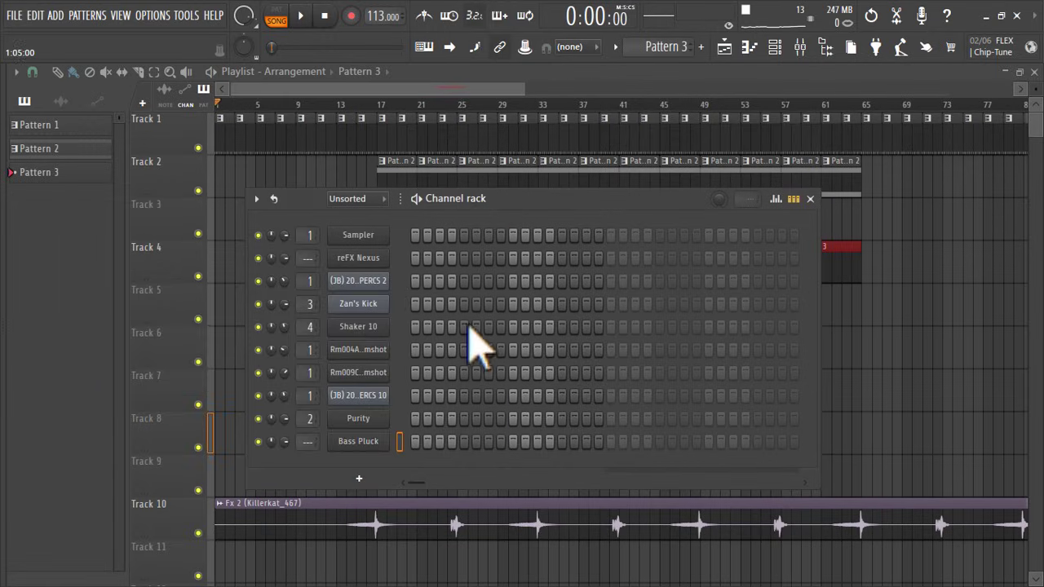
click(379, 441)
key(ctrl+l)
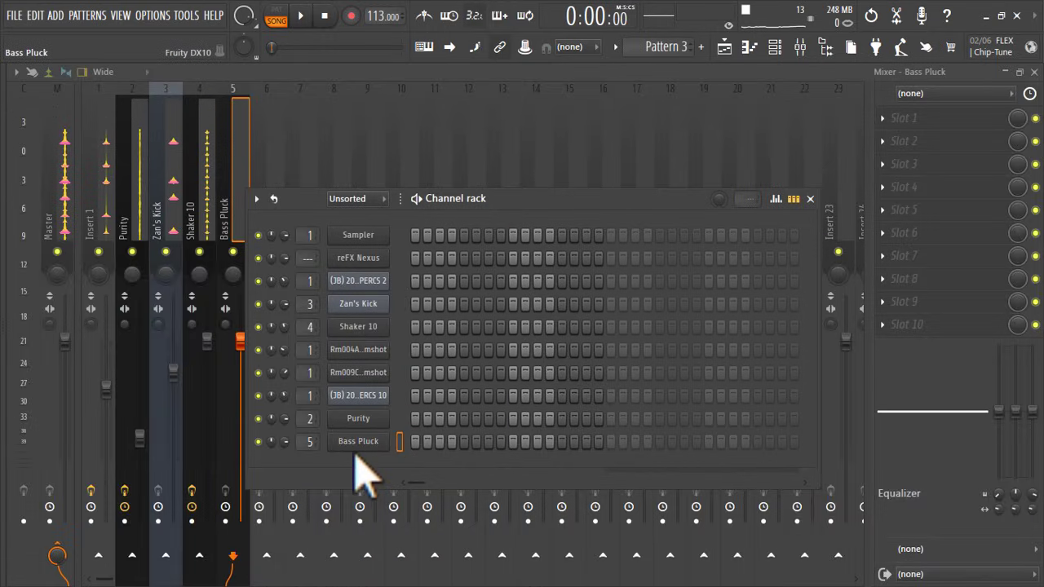
- Open the Bass Pluck piano roll and place a two-step E3 note at step 7 of bar 1 with raised velocity
right_click(385, 441)
click(422, 372)
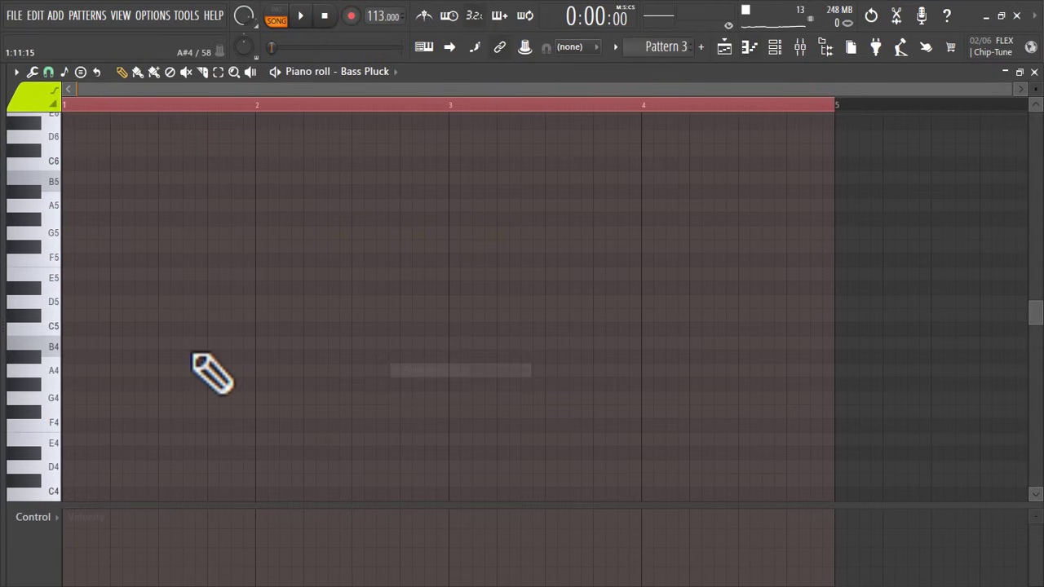
scroll(50, 398, down, 3)
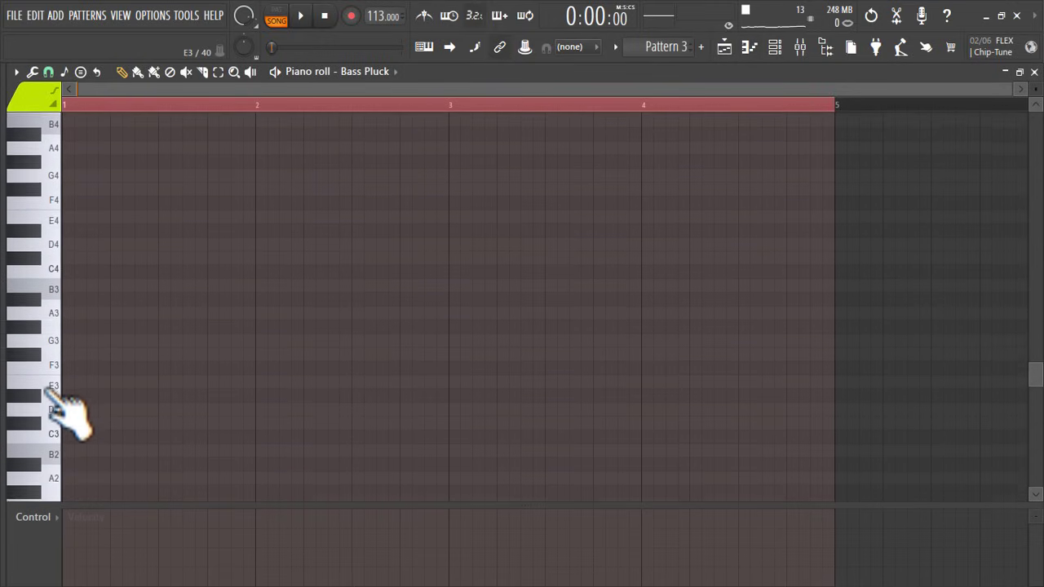
scroll(71, 361, down, 1)
click(58, 345)
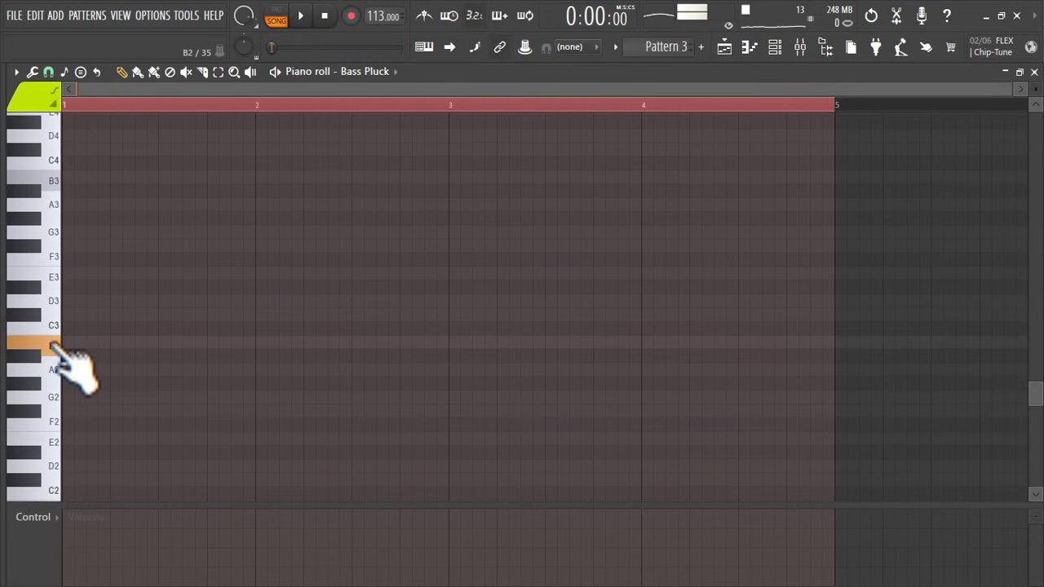
click(56, 279)
click(155, 274)
drag(155, 274, 133, 273)
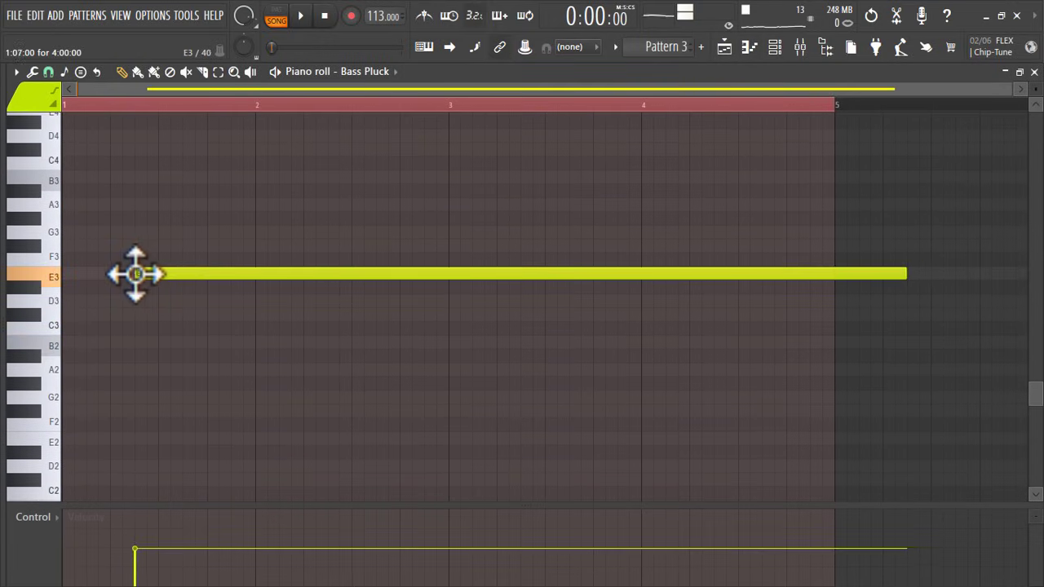
drag(160, 529, 157, 522)
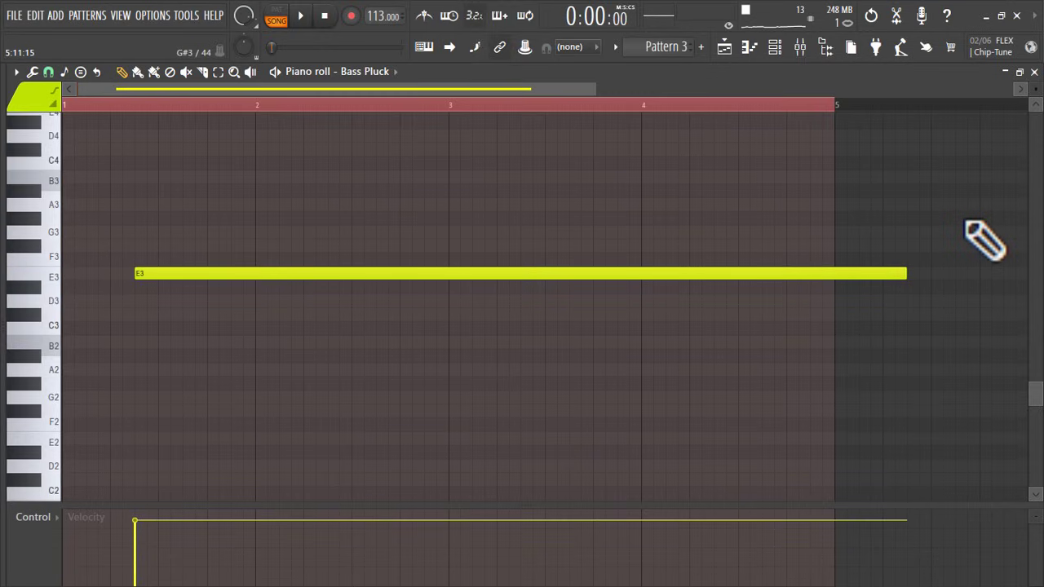
drag(905, 274, 189, 287)
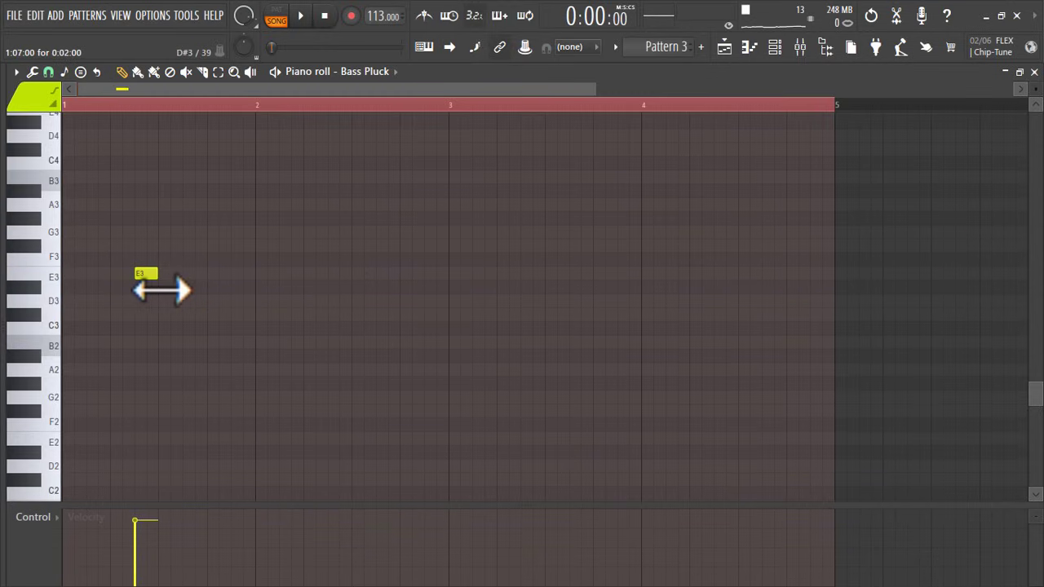
- Complete bar 1 with a two-step F#3 and a six-step G3, and fill bar 2 with one F#3 note
click(168, 246)
click(193, 232)
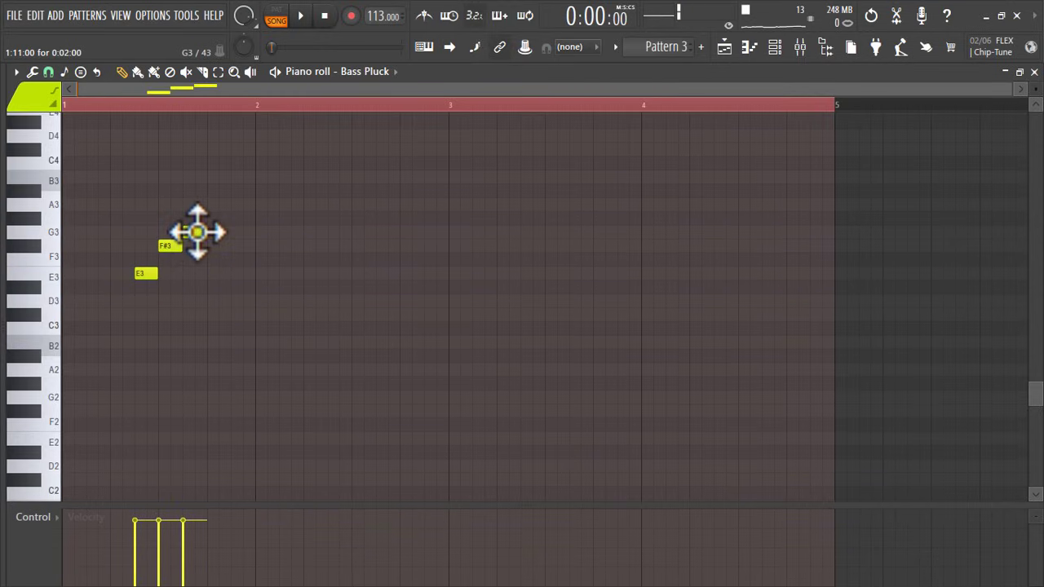
drag(205, 236, 449, 275)
click(258, 246)
- Fill bar 3 with two B2 notes of ten and six steps, and start playback
click(451, 342)
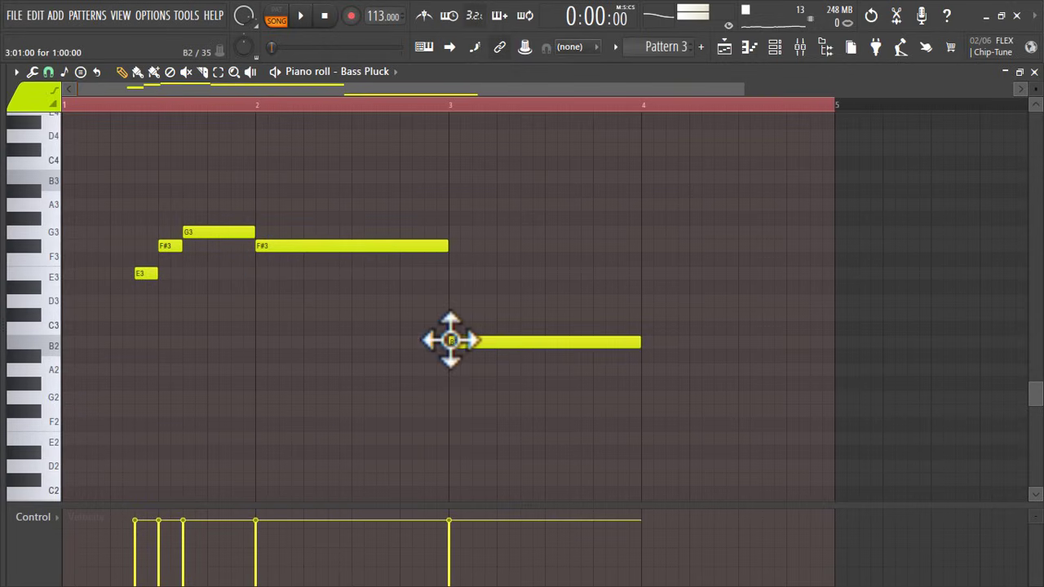
drag(641, 344, 559, 352)
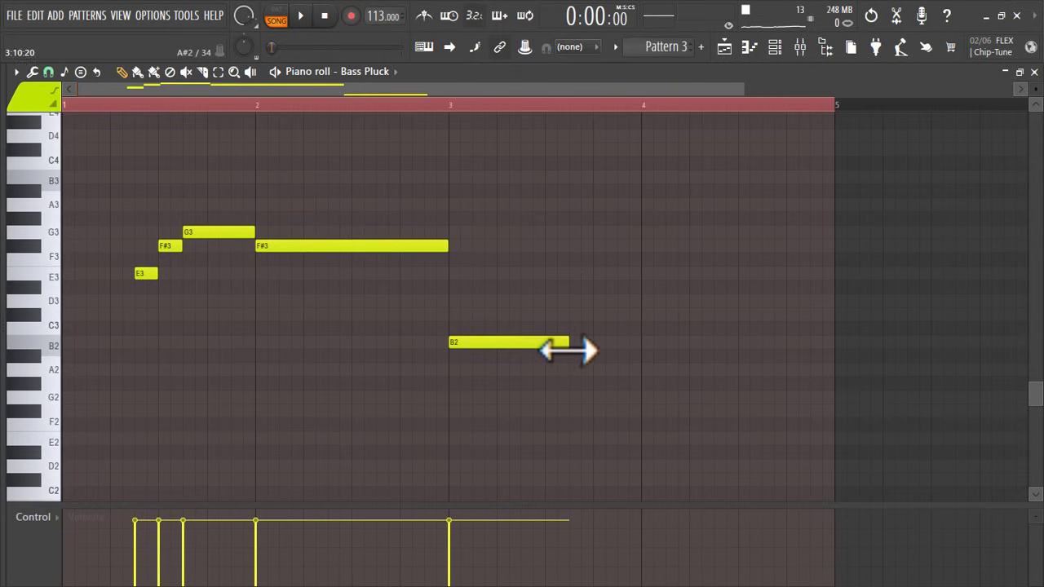
click(575, 344)
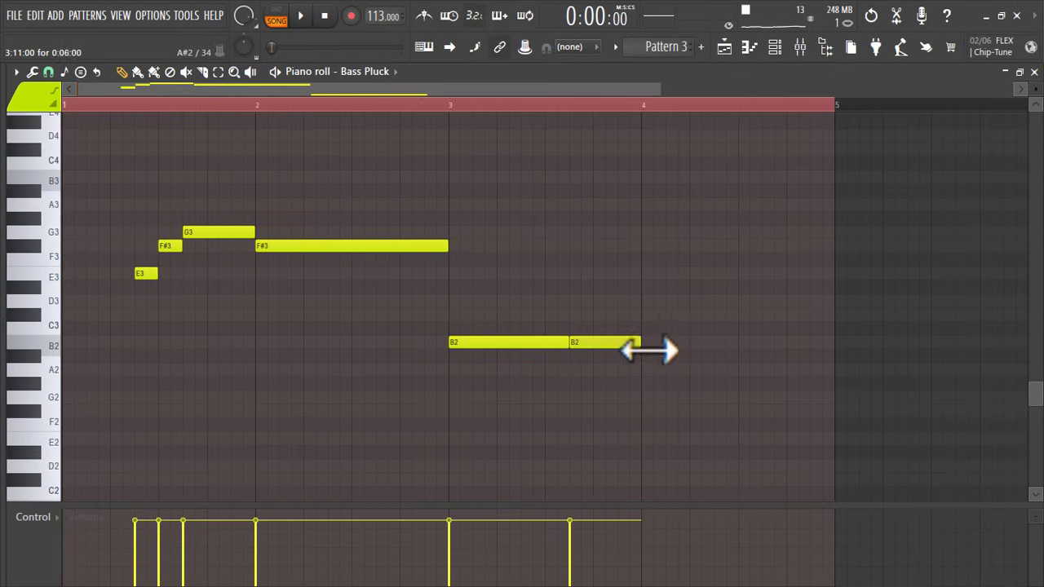
key(space)
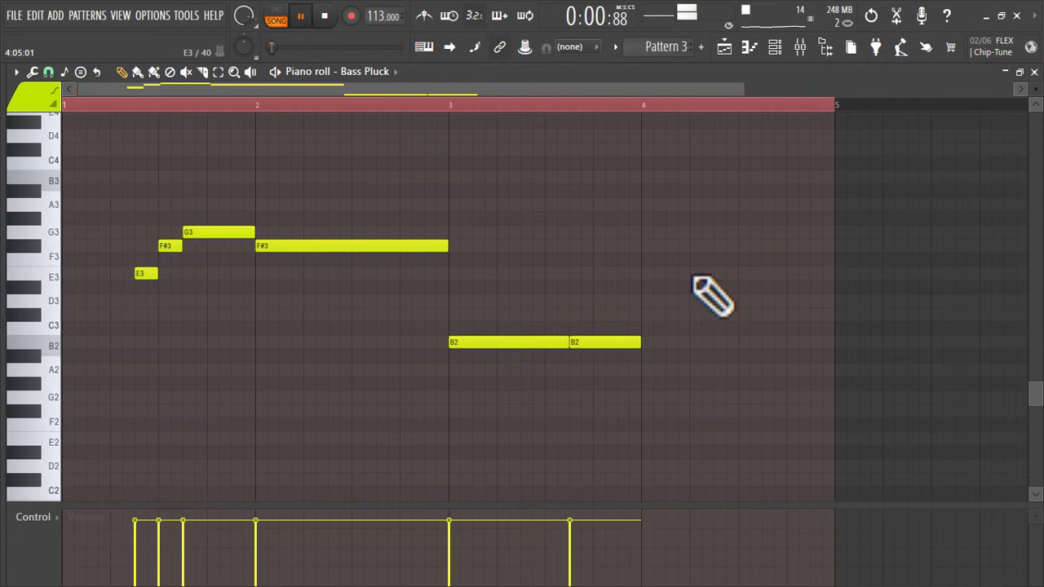
- Fill bar 4 with an eight-step G3 followed by an eight-step F#3, removing the trial notes
mouse_move(652, 275)
mouse_down()
mouse_move(645, 258)
mouse_move(659, 285)
mouse_move(650, 271)
mouse_move(674, 270)
mouse_up()
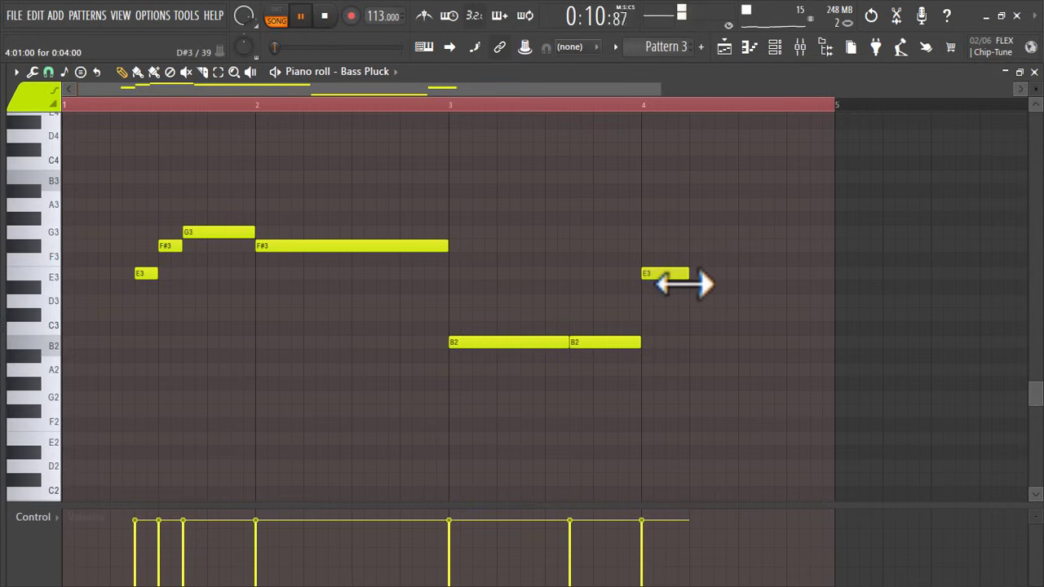
drag(696, 247, 690, 226)
click(762, 246)
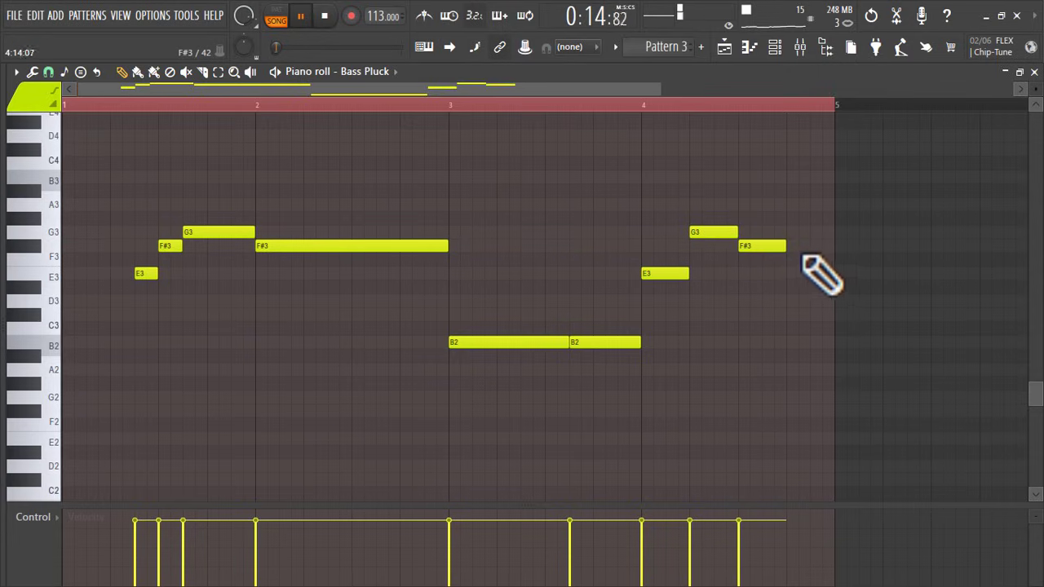
right_click(764, 246)
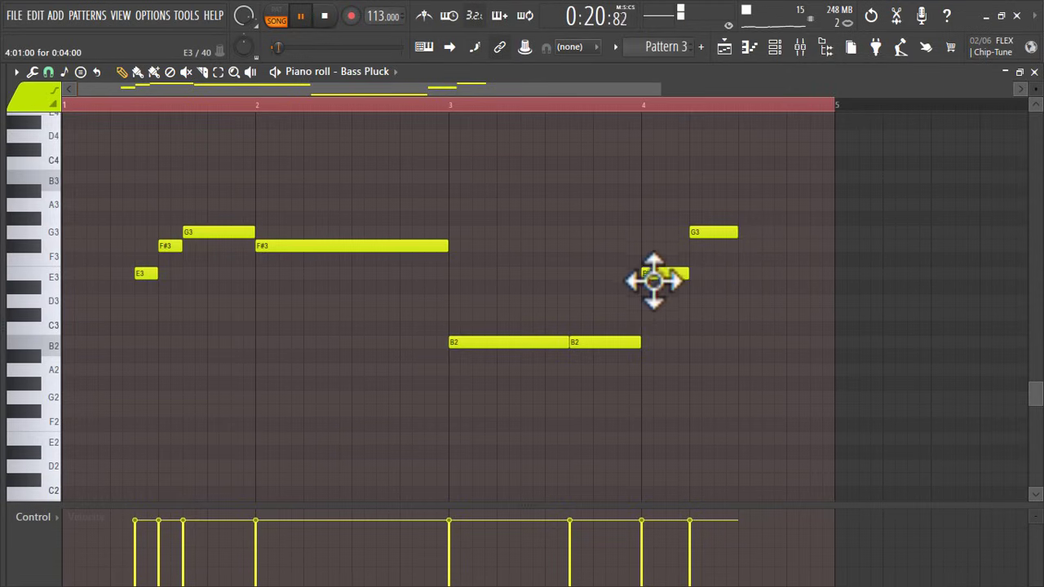
drag(654, 280, 645, 234)
right_click(711, 234)
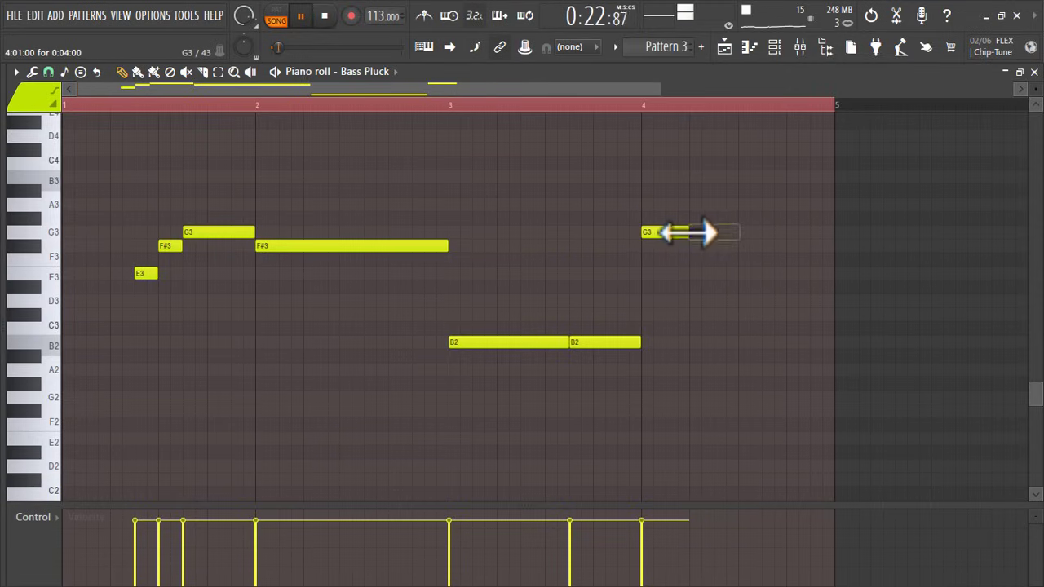
click(740, 245)
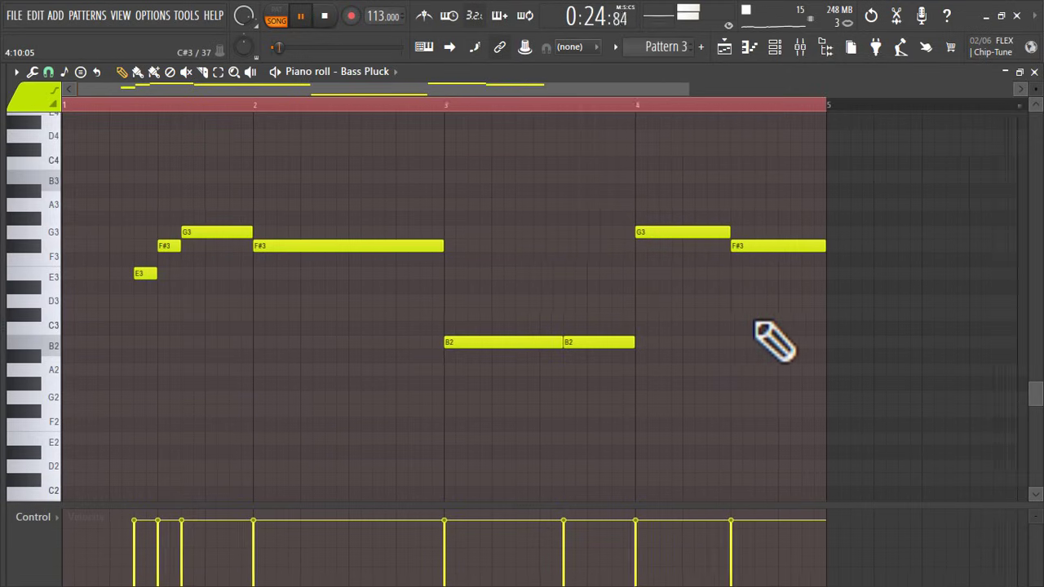
- Duplicate the four-bar bass phrase into bars 5 to 8 and shorten the F#3 in bar 6 to ten steps
scroll(773, 342, down, 2)
scroll(779, 383, right, 2)
key(ctrl+b)
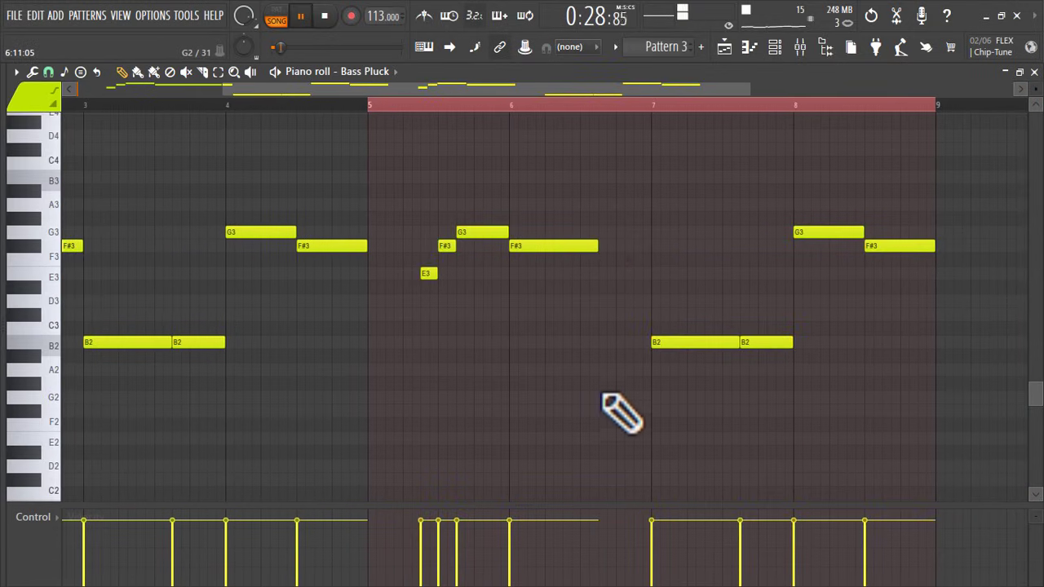
- Add a four-step E2 and a two-step A2 at the end of bar 6, and make bar 8's G3 two four-step notes
scroll(619, 405, left, 2)
scroll(619, 408, down, 2)
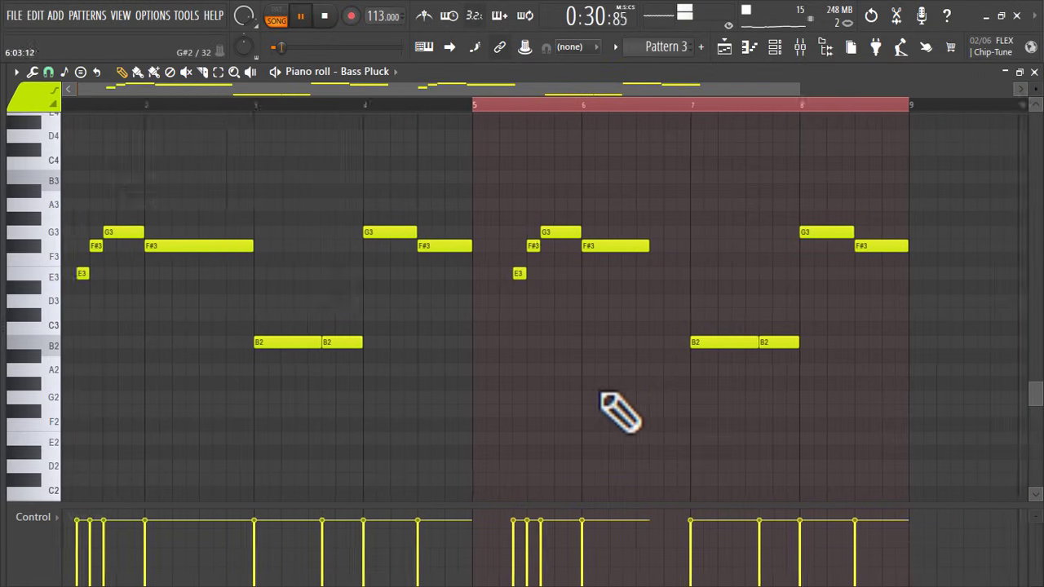
scroll(662, 396, up, 1)
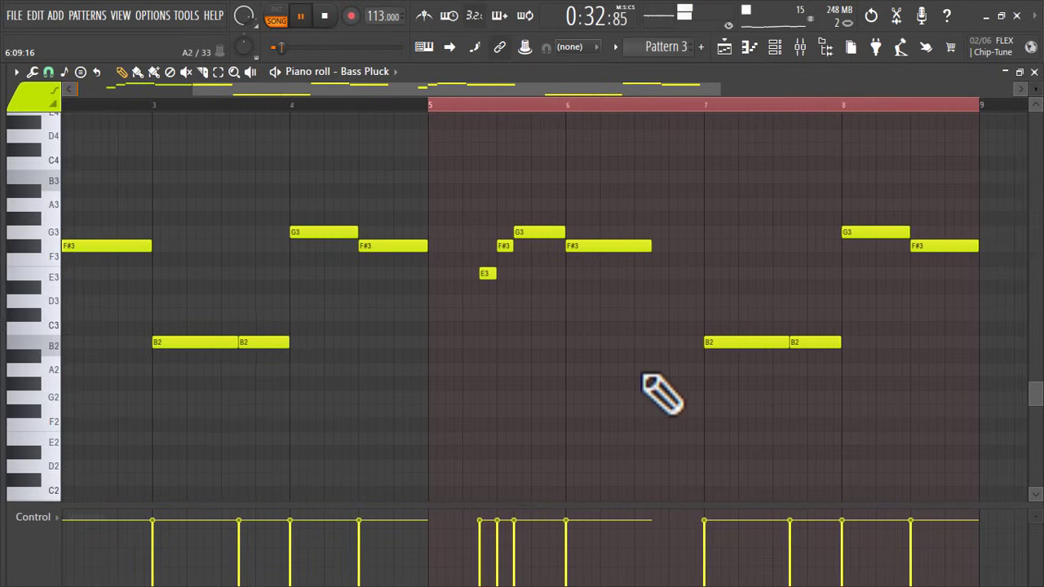
click(657, 440)
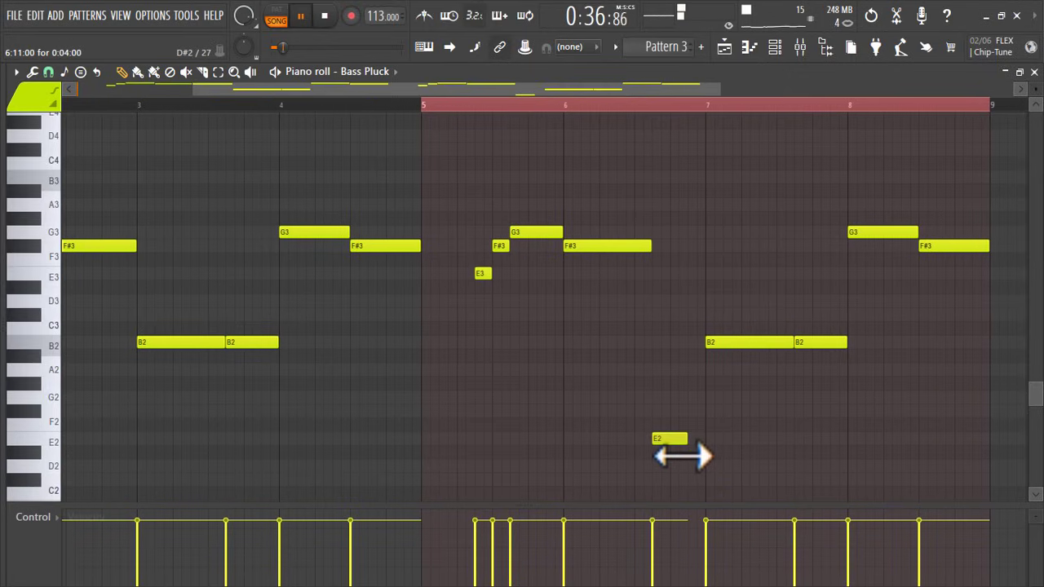
click(694, 371)
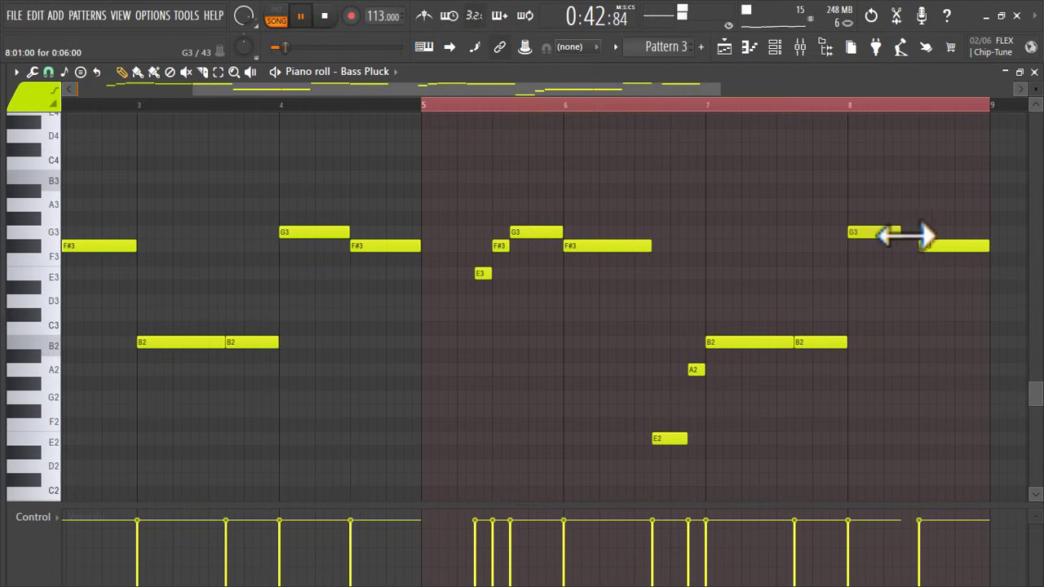
click(887, 236)
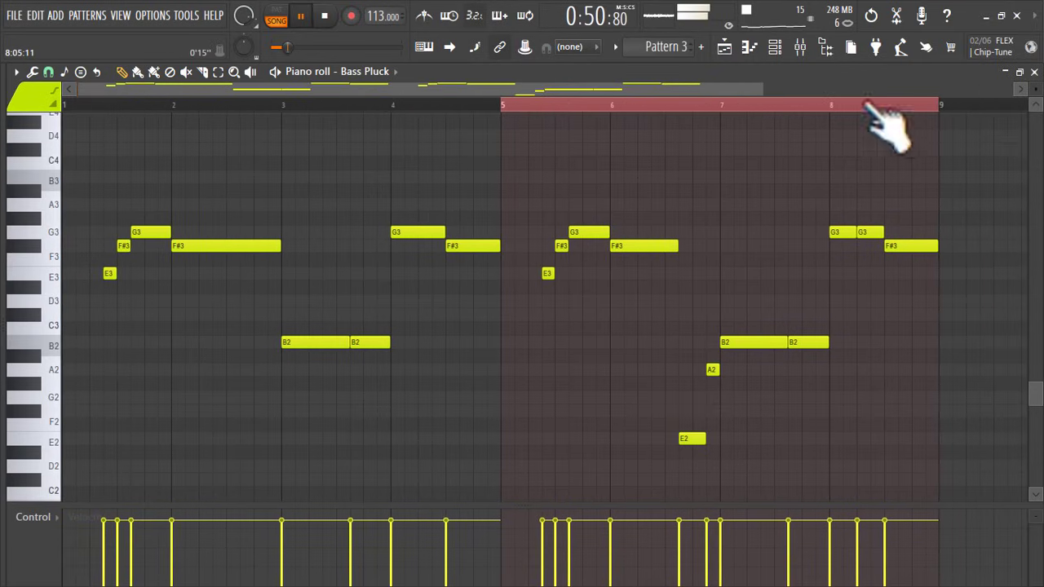
- Lower the Bass Pluck mixer track's volume and return to the playlist
click(819, 43)
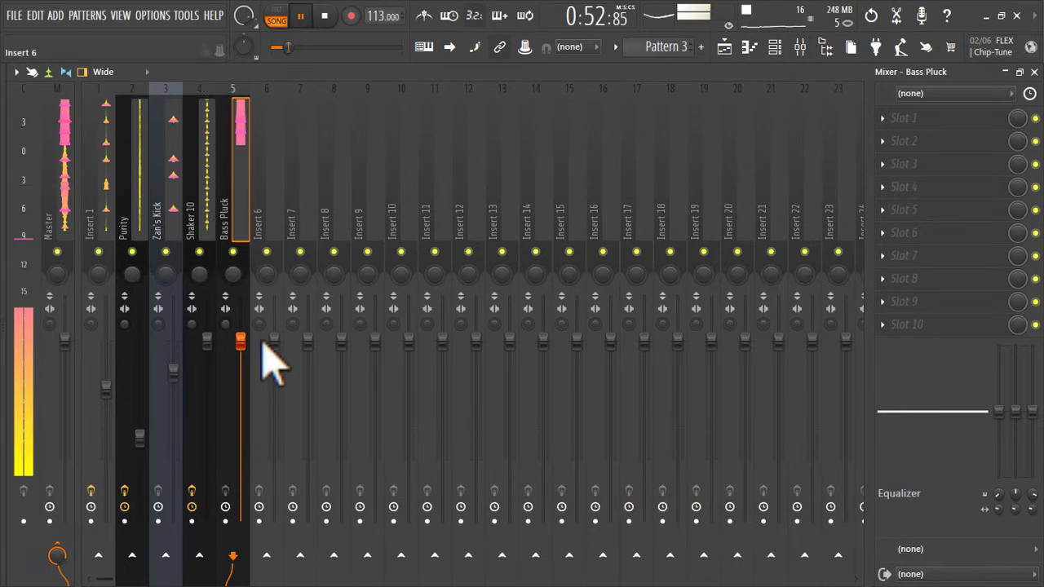
drag(240, 340, 240, 387)
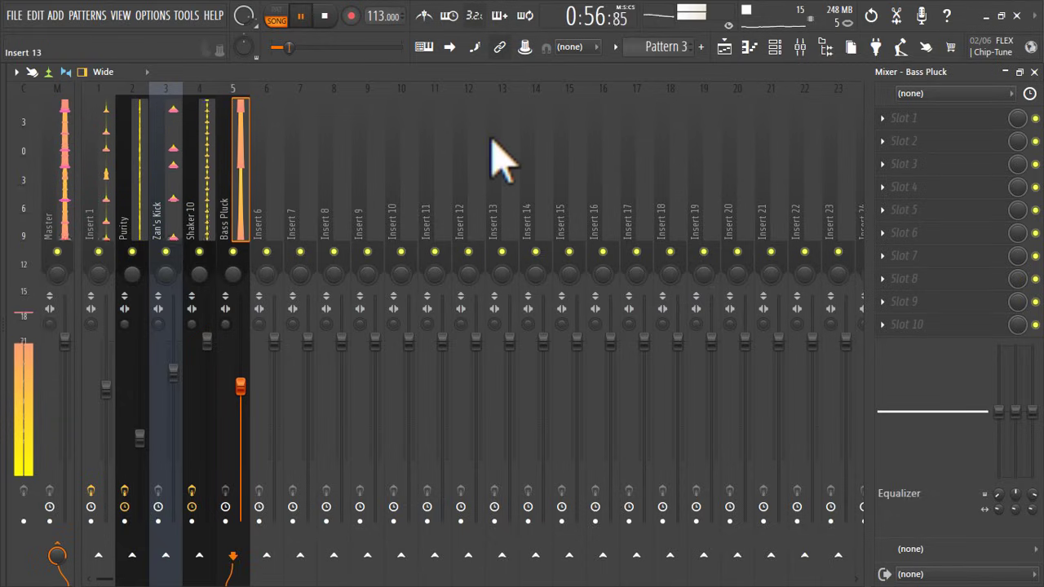
click(725, 47)
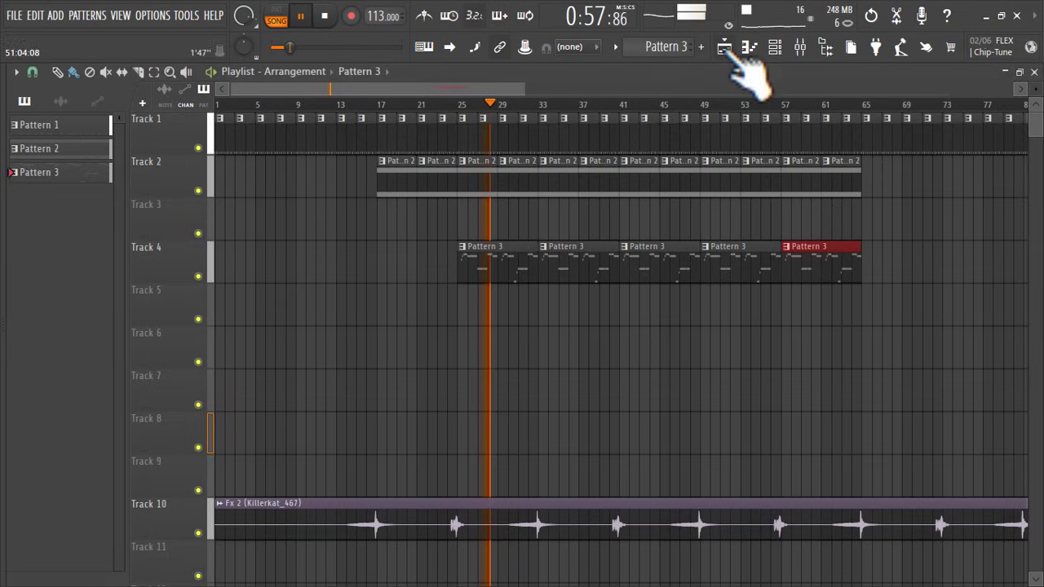
- Review the Pattern 3 bass line in the piano roll during playback, ending back in the playlist
double_click(517, 261)
scroll(527, 285, down, 3)
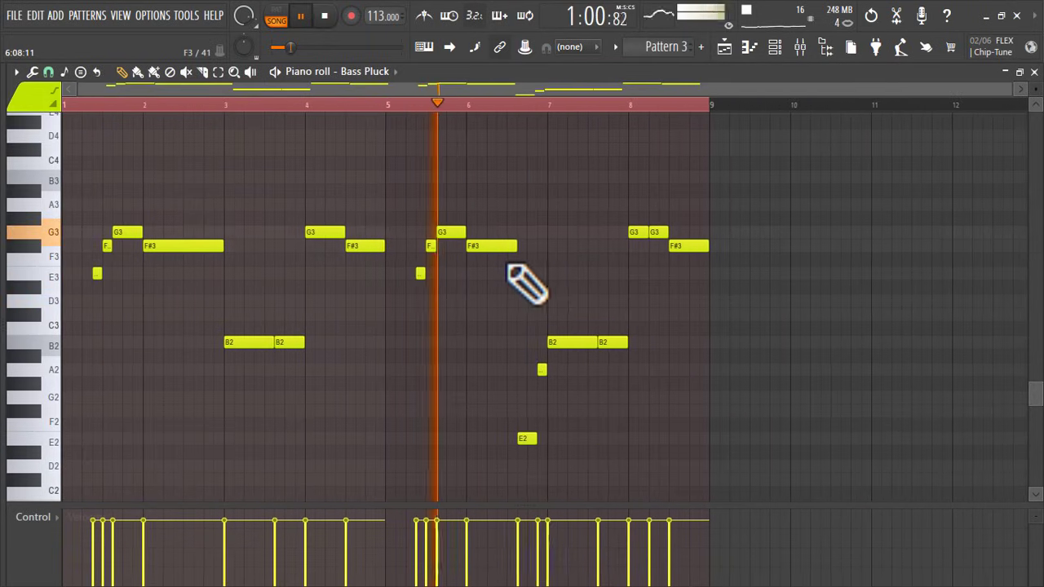
scroll(587, 293, up, 4)
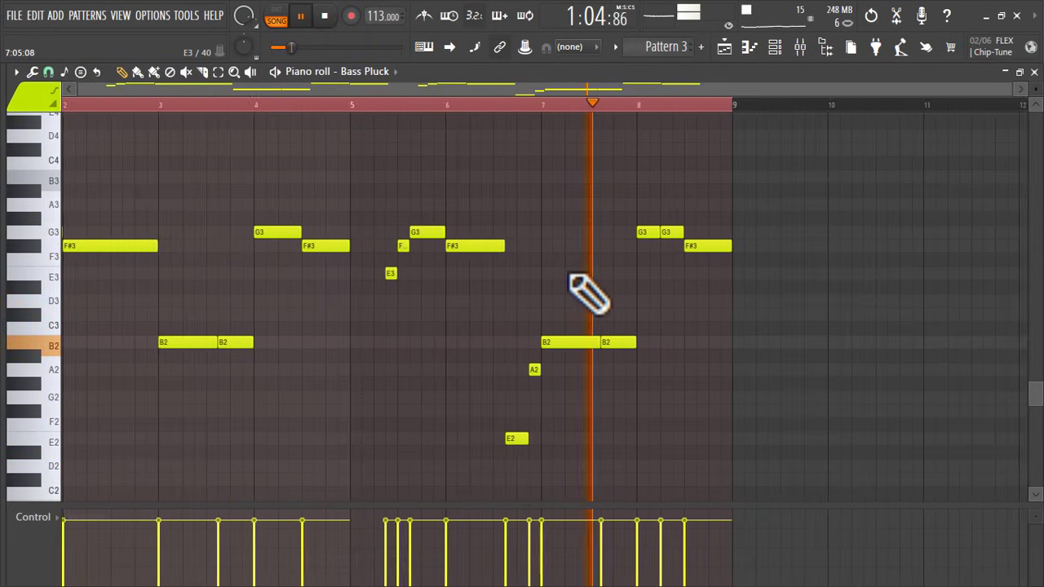
click(725, 50)
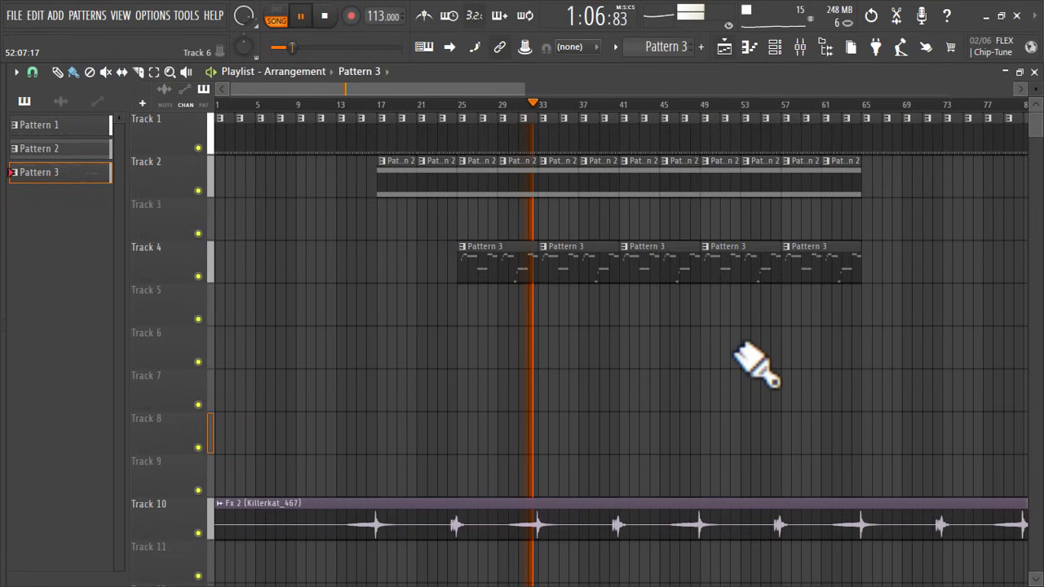
- Create Pattern 4, place it on Track 5 at bar 33 as a two-bar clip, and duplicate it up to bar 65
scroll(756, 361, up, 4)
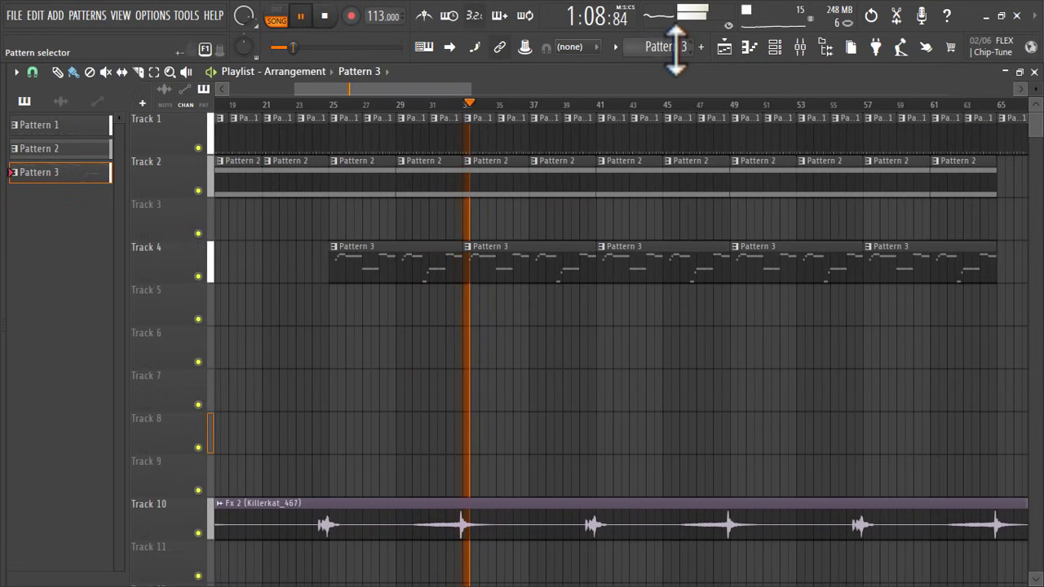
click(478, 310)
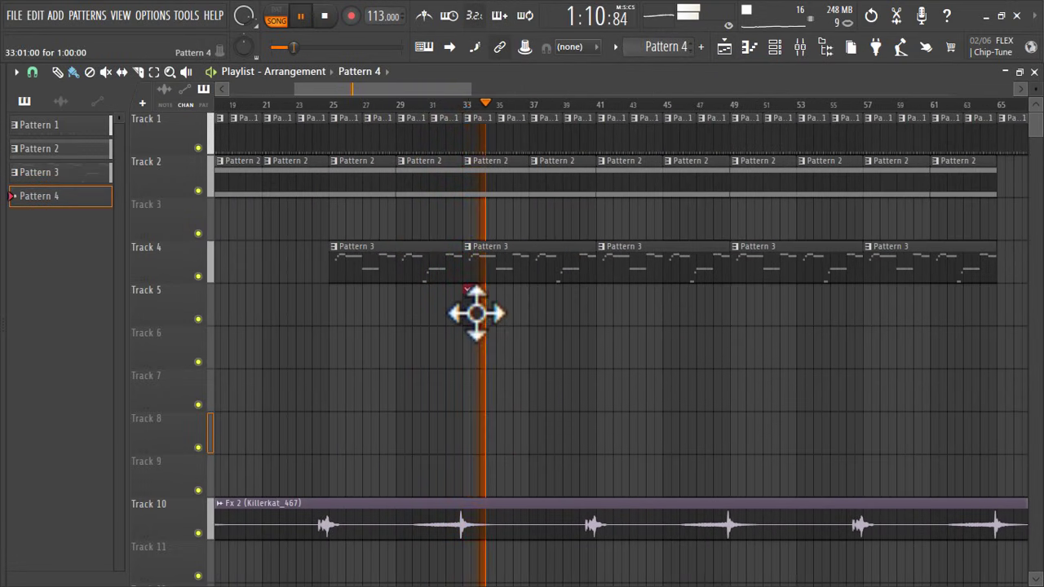
key(ctrl+b)
key(ctrl+b)
key(ctrl+b)
key(ctrl+b)
key(ctrl+b)
key(ctrl+b)
key(ctrl+b)
key(ctrl+b)
key(ctrl+b)
key(ctrl+b)
key(ctrl+b)
key(ctrl+b)
key(ctrl+b)
key(ctrl+b)
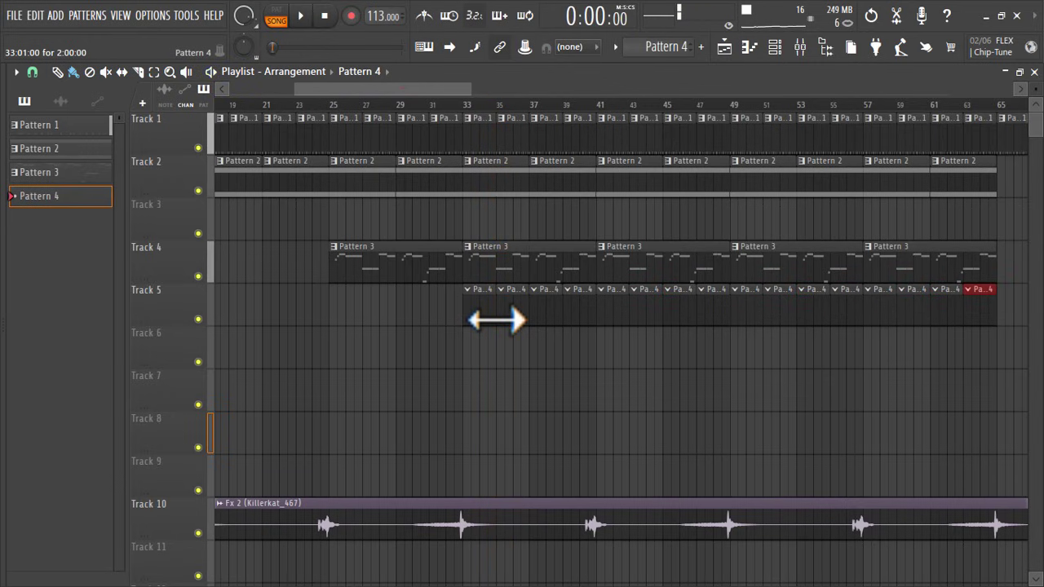
- During playback, extend Pattern 4 to 32 steps with hits on CONGA.02 step 20, A96_63 step 23, A97_31 step 26 and Cowbell step 30
key(space)
key(F6)
click(660, 464)
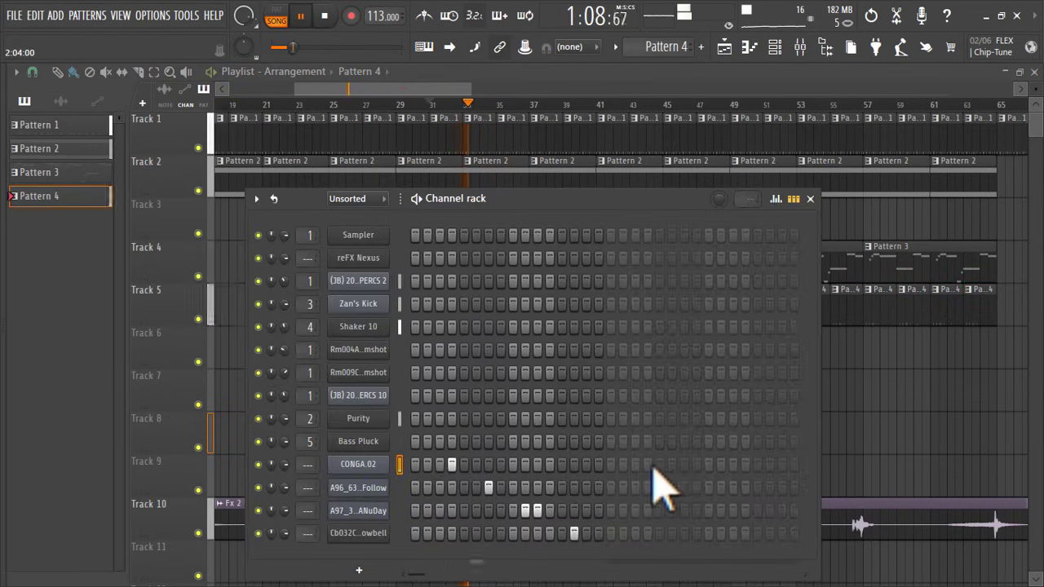
click(648, 464)
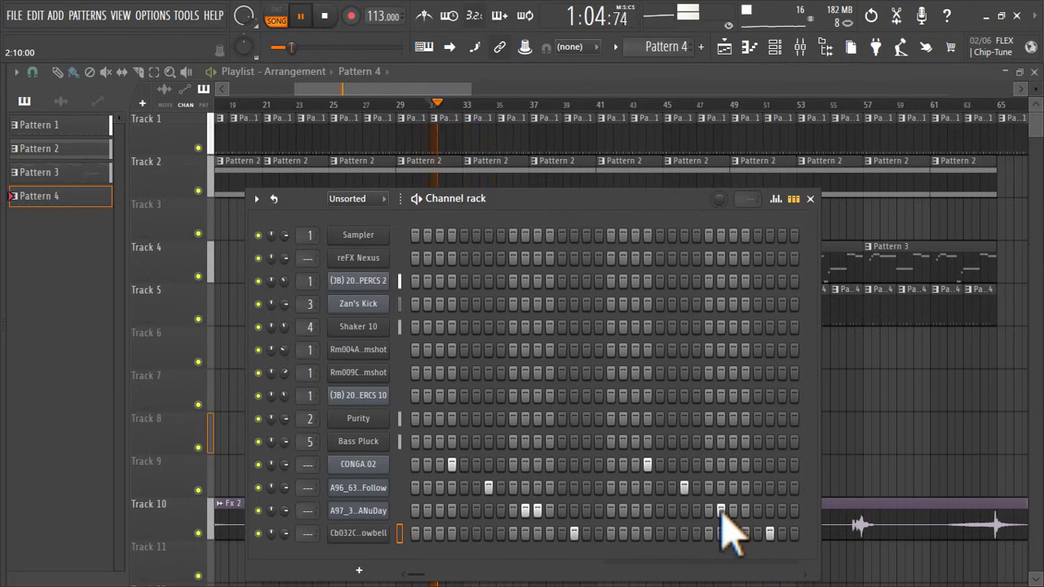
- Add the FHP_HAT18 sample to the Channel rack with a hit on step 17, and check the Cowbell channel's sampler settings
mouse_move(8, 456)
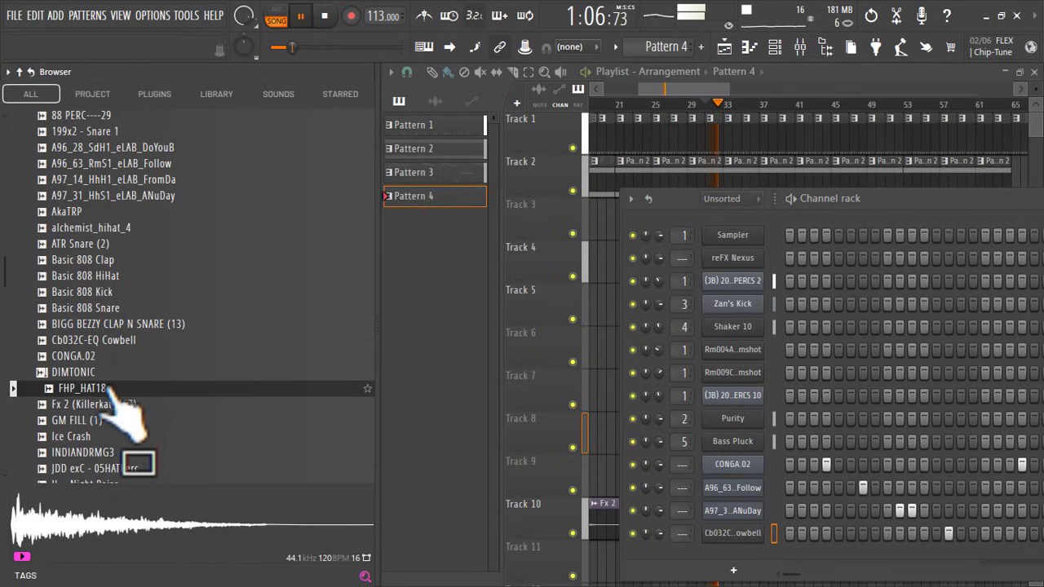
drag(81, 388, 388, 563)
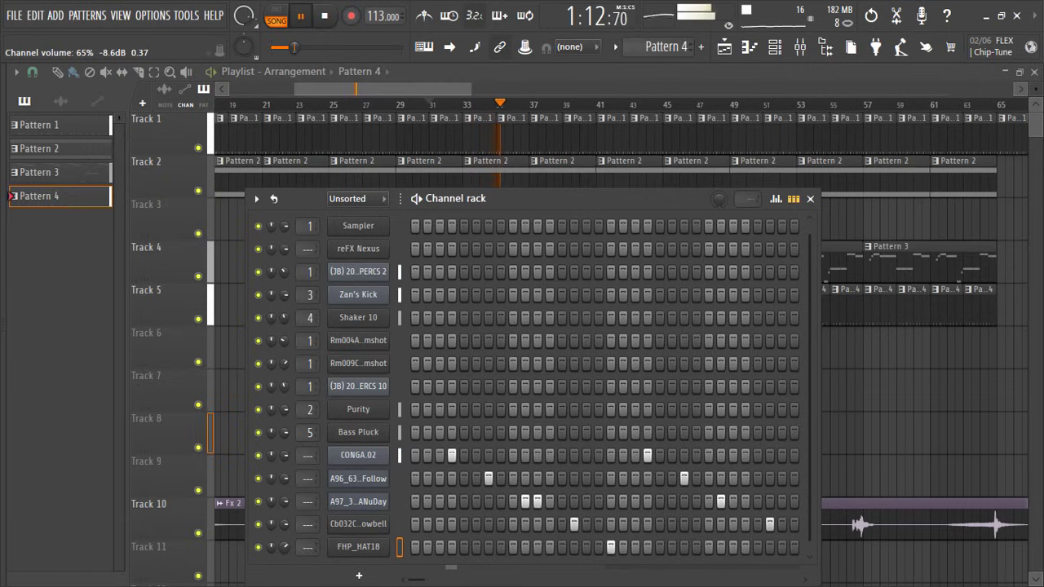
click(358, 524)
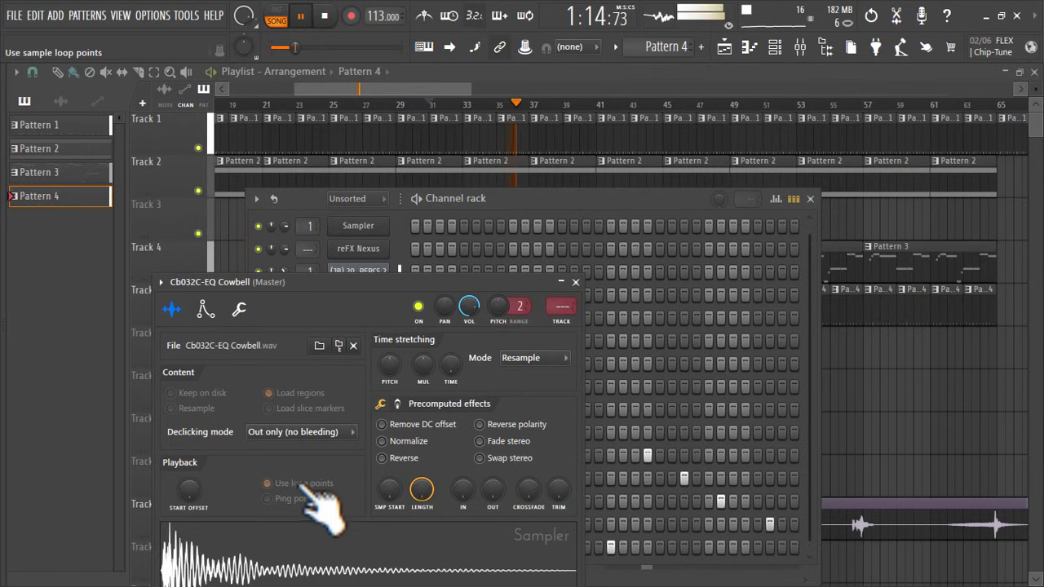
click(576, 282)
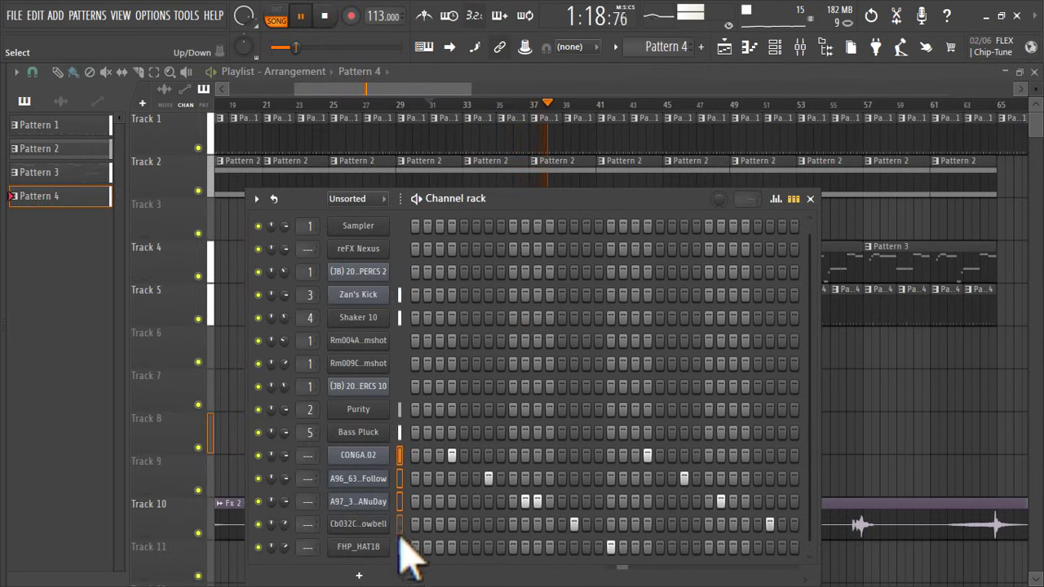
- Assign the five percussion channels from CONGA.02 to FHP_HAT18 to mixer tracks 6 to 10 and route them only to Insert 11
key(ctrl+l)
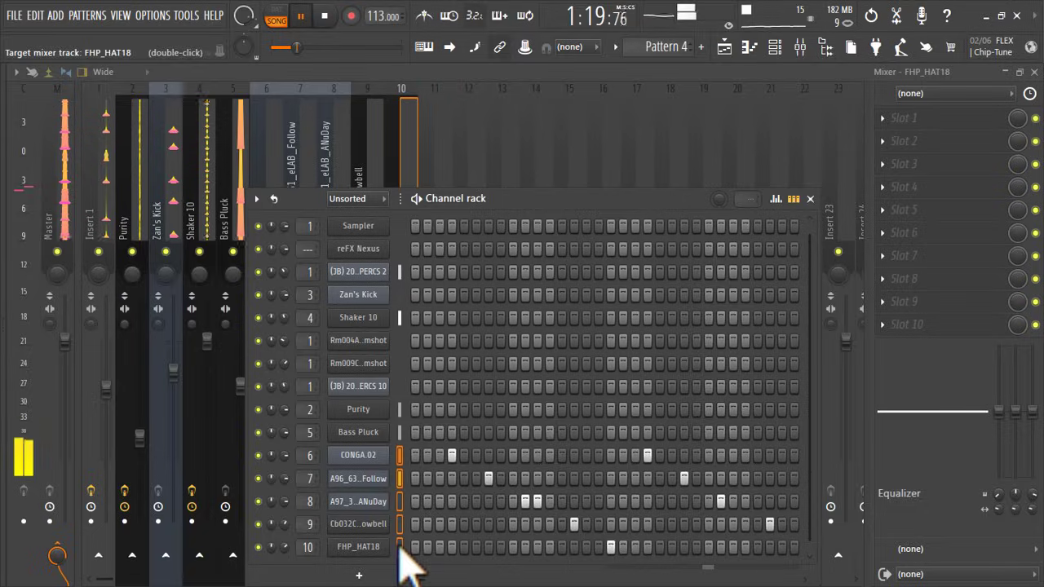
click(419, 128)
drag(280, 198, 392, 209)
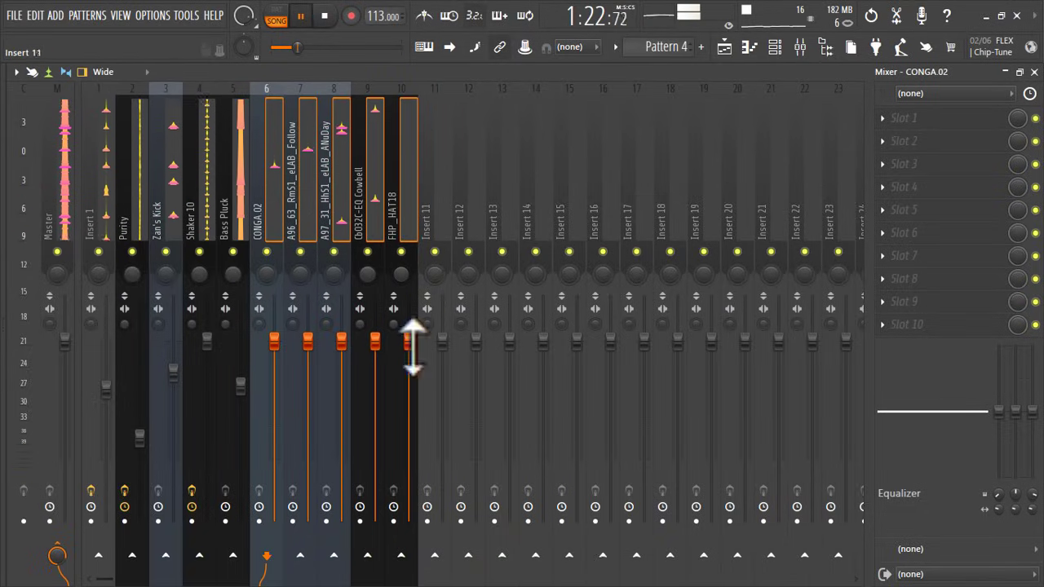
right_click(440, 548)
click(522, 530)
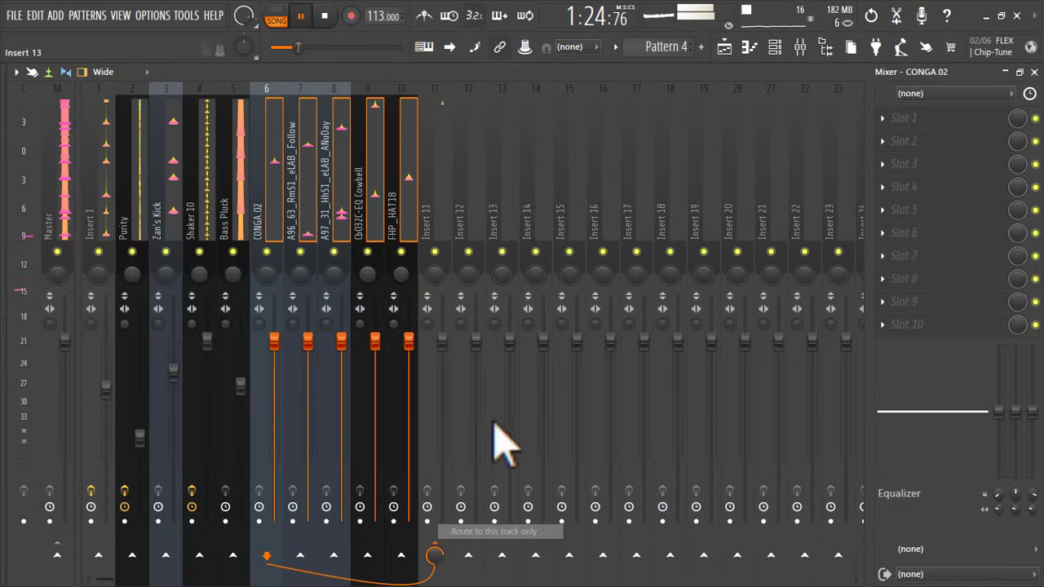
- Load the STR Fender Strat NUC preset from Morphine's Strings bank
click(990, 175)
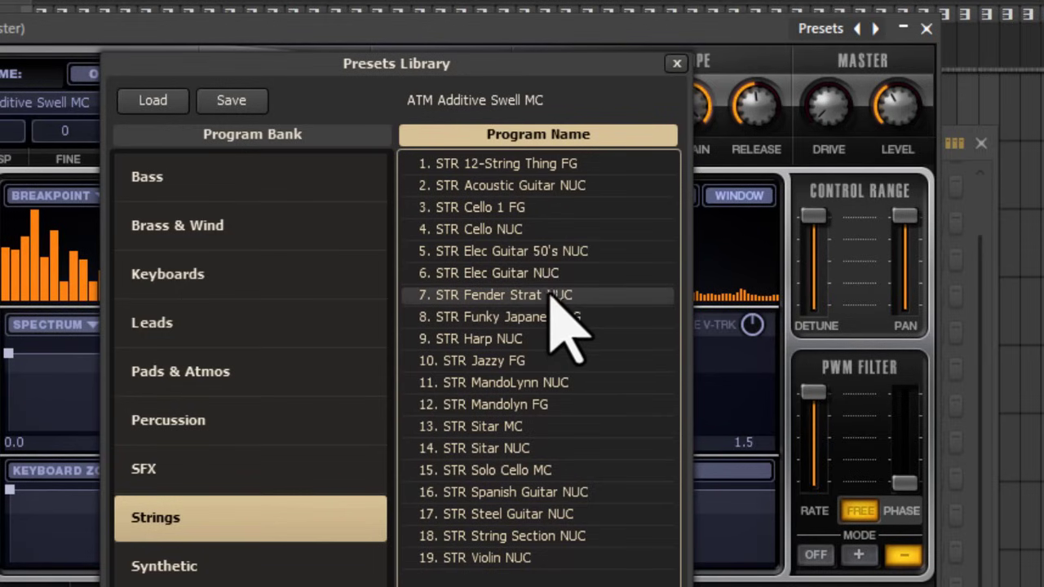
click(550, 295)
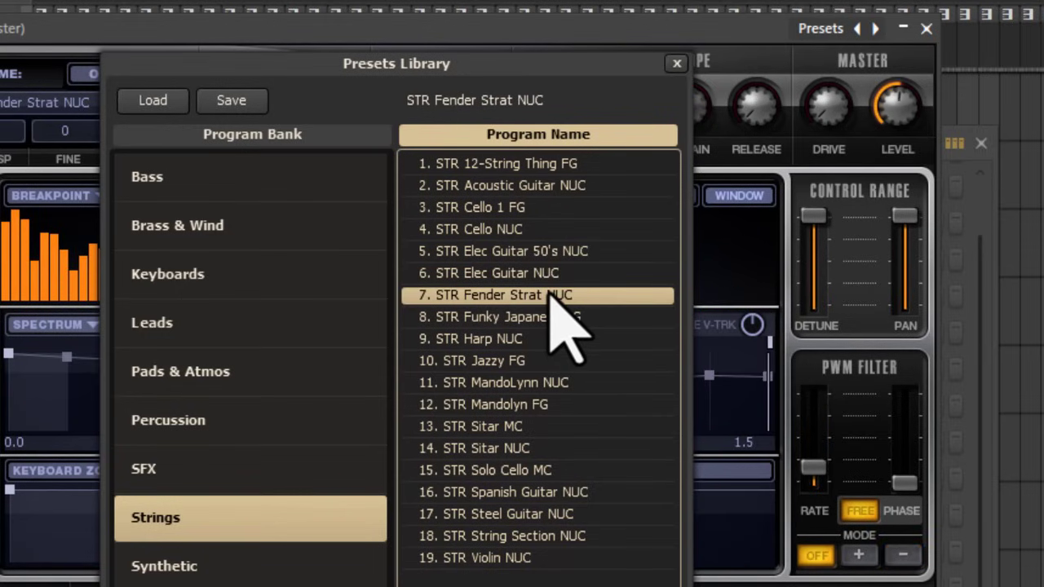
click(925, 29)
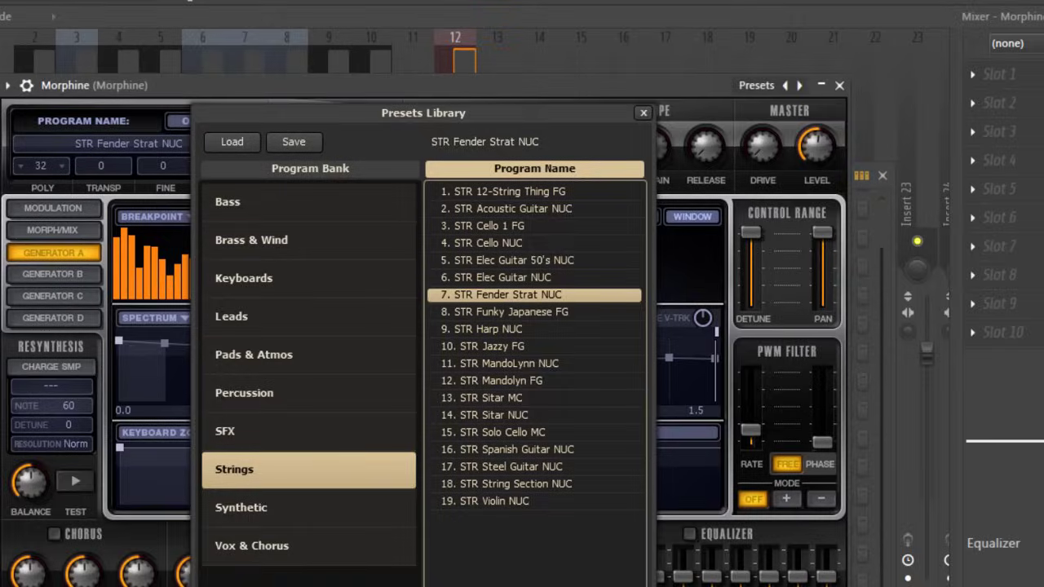
- Open the Morphine channel's piano roll and place a two-step F#4 note at the start of bar 1
key(F6)
right_click(314, 342)
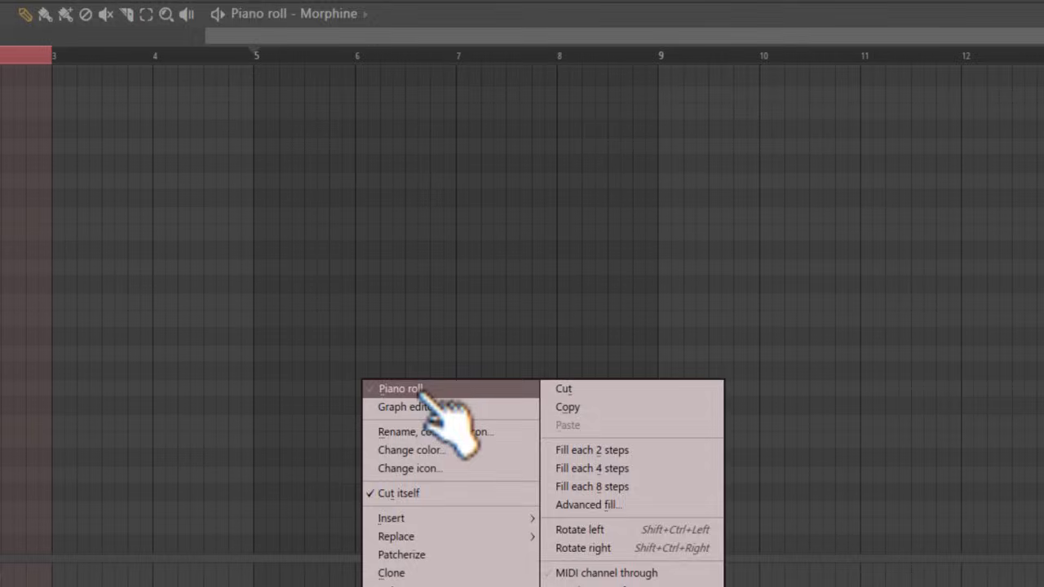
click(420, 395)
scroll(302, 310, up, 3)
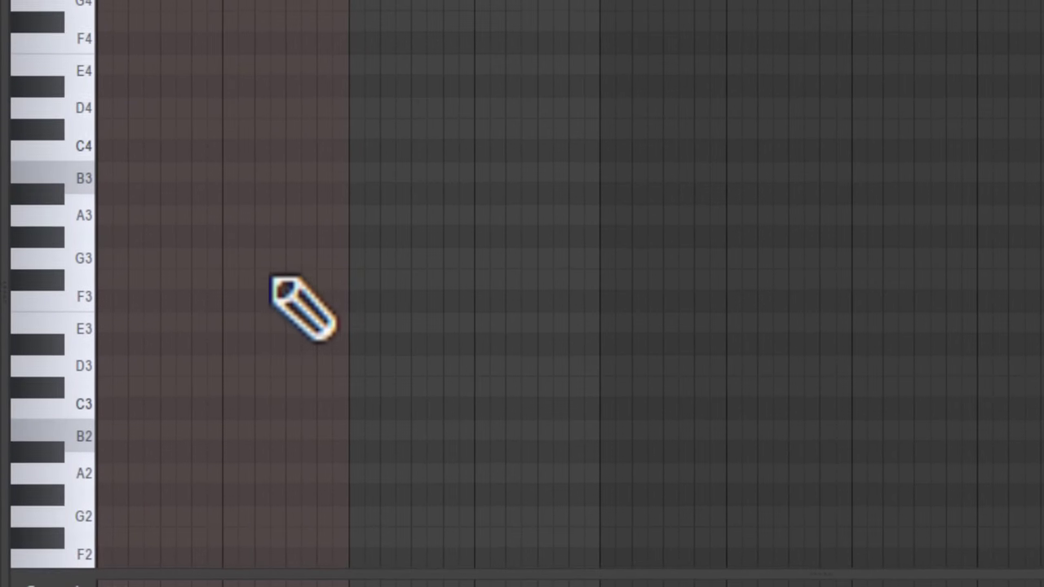
scroll(303, 309, up, 2)
ctrl+scroll(130, 234, up, 4)
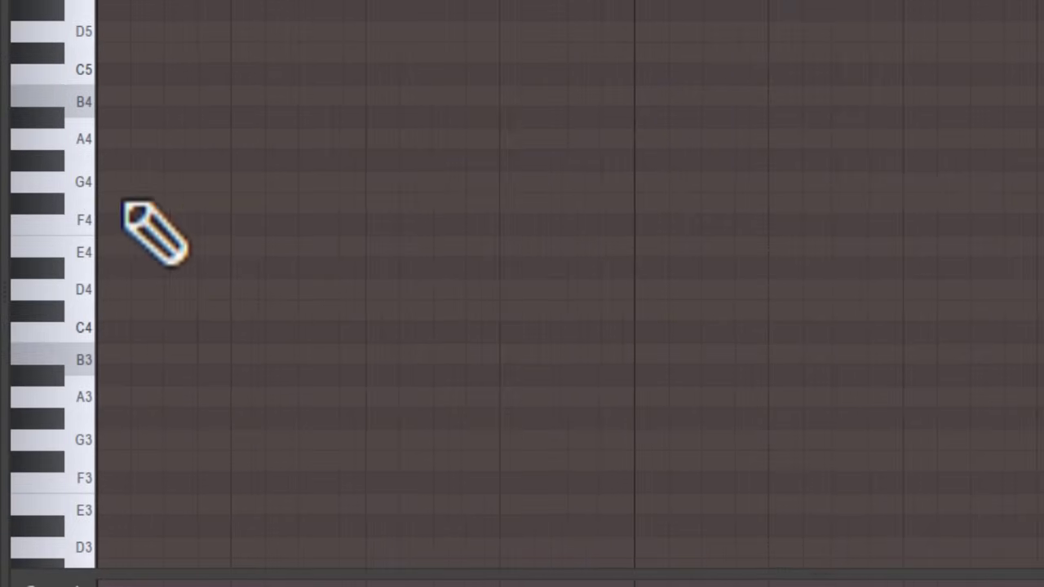
click(72, 215)
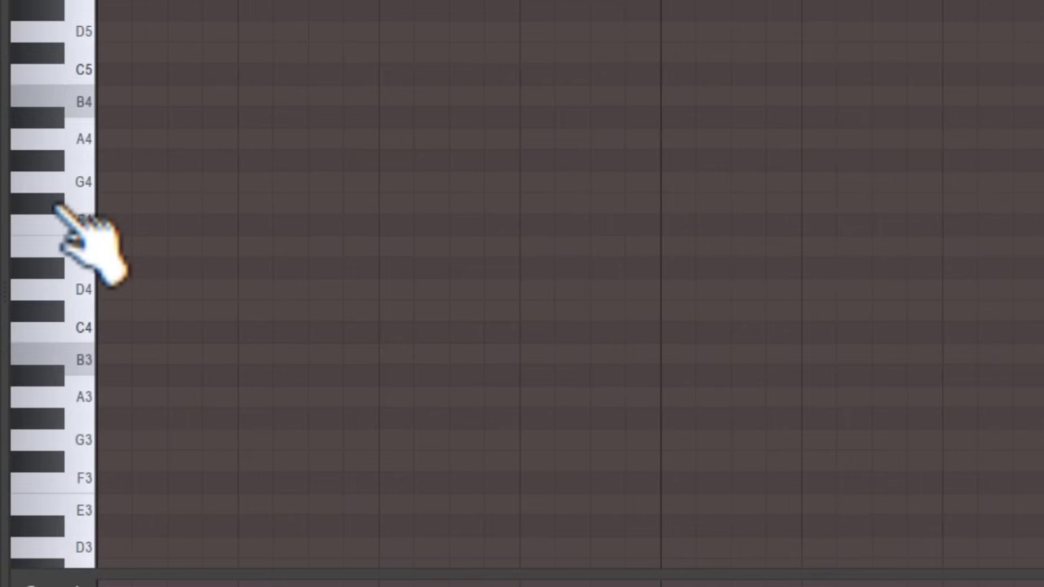
click(133, 202)
drag(375, 204, 175, 226)
- Add consecutive two-step notes E5, F#5 and G5 right after the F#4 in bar 1
click(137, 163)
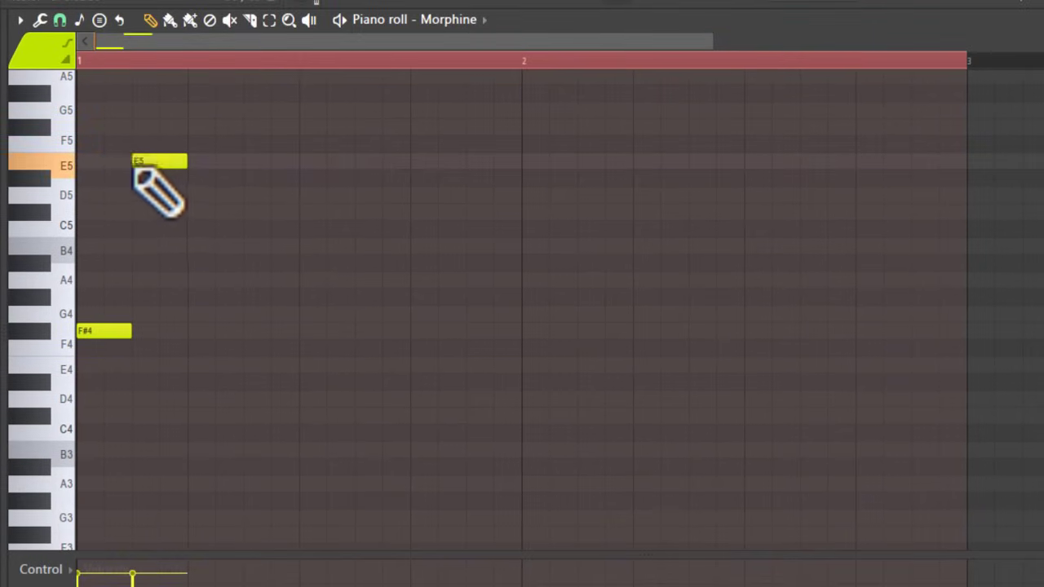
click(223, 125)
click(250, 95)
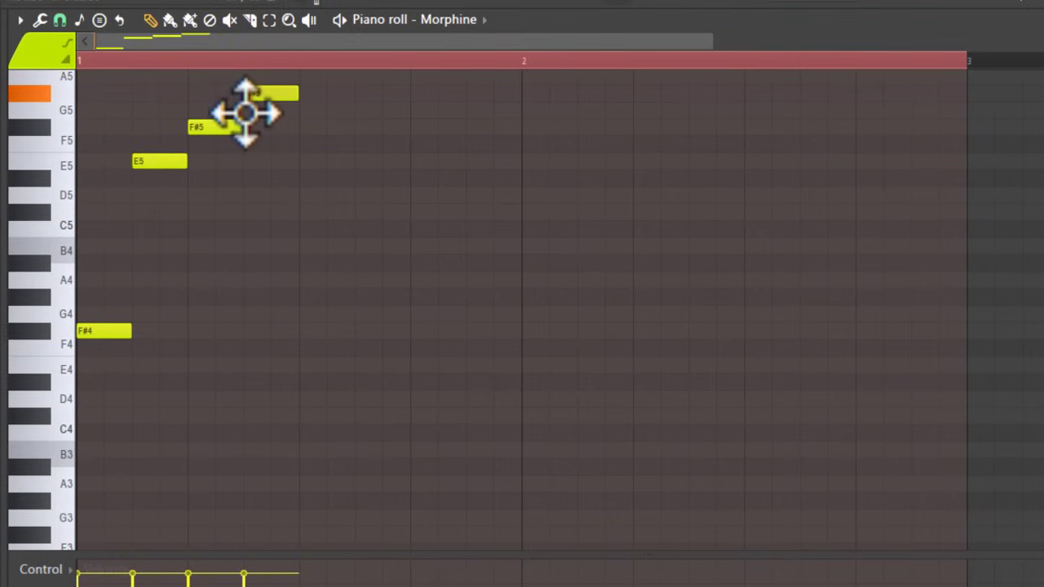
drag(244, 113, 245, 120)
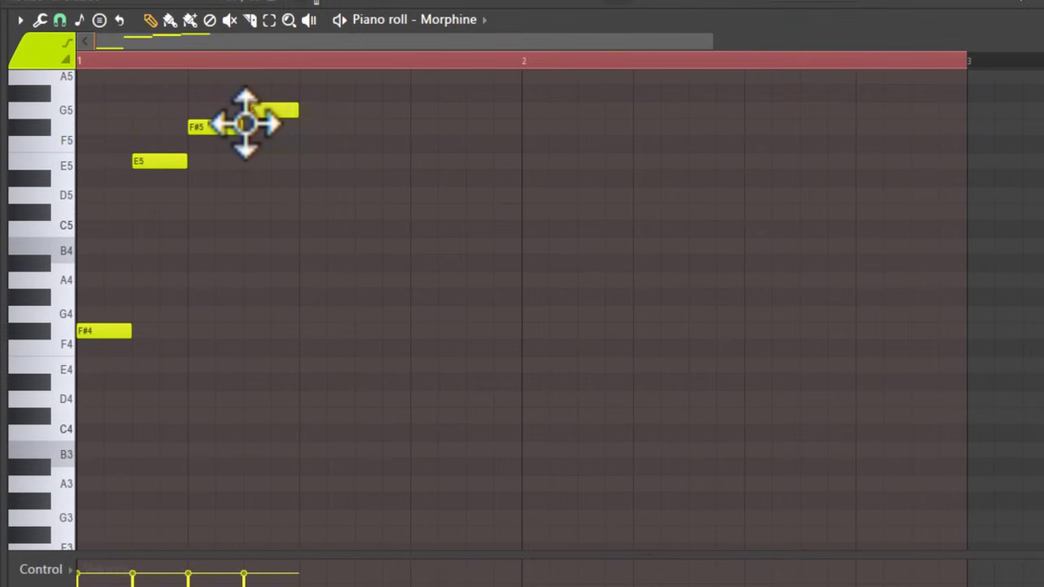
- Add a two-step B4 under the G5 and enable slide and portamento in its note properties
click(250, 246)
double_click(249, 247)
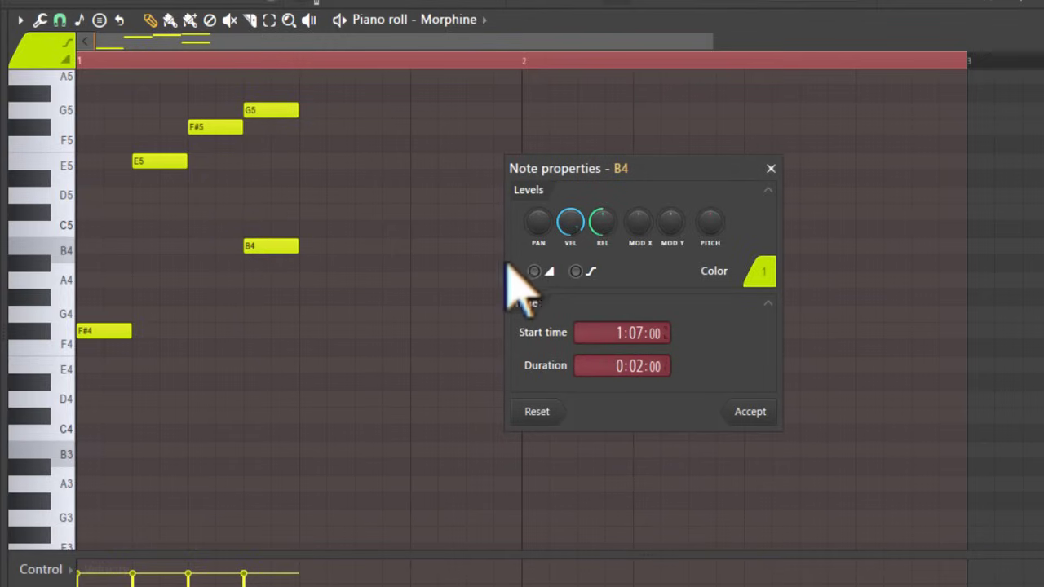
click(534, 270)
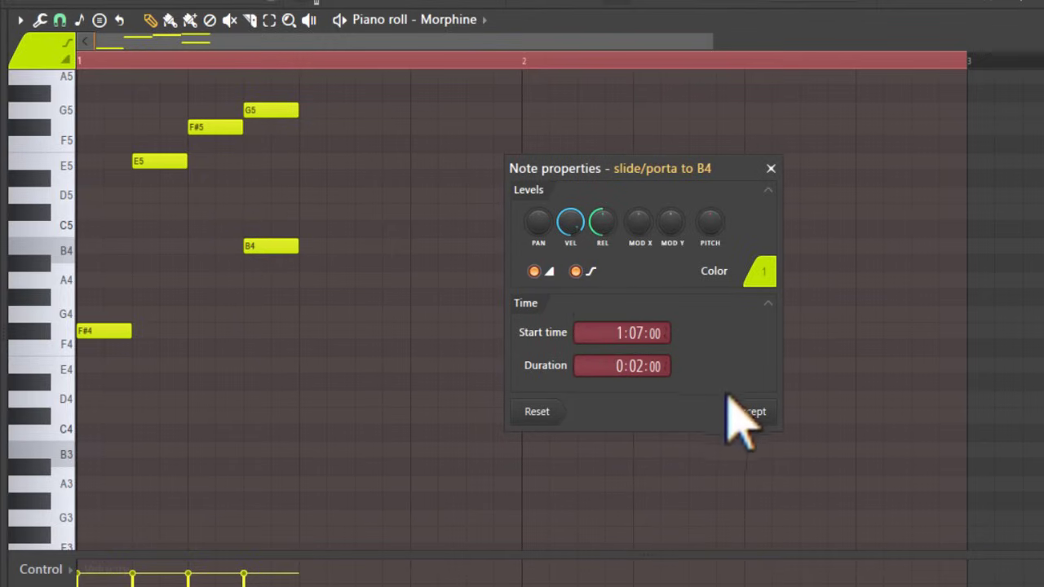
click(746, 411)
- Duplicate the first half of bar 1 into its second half and delete the copied B4 slide note
click(958, 64)
drag(958, 63, 315, 210)
key(ctrl+b)
click(499, 244)
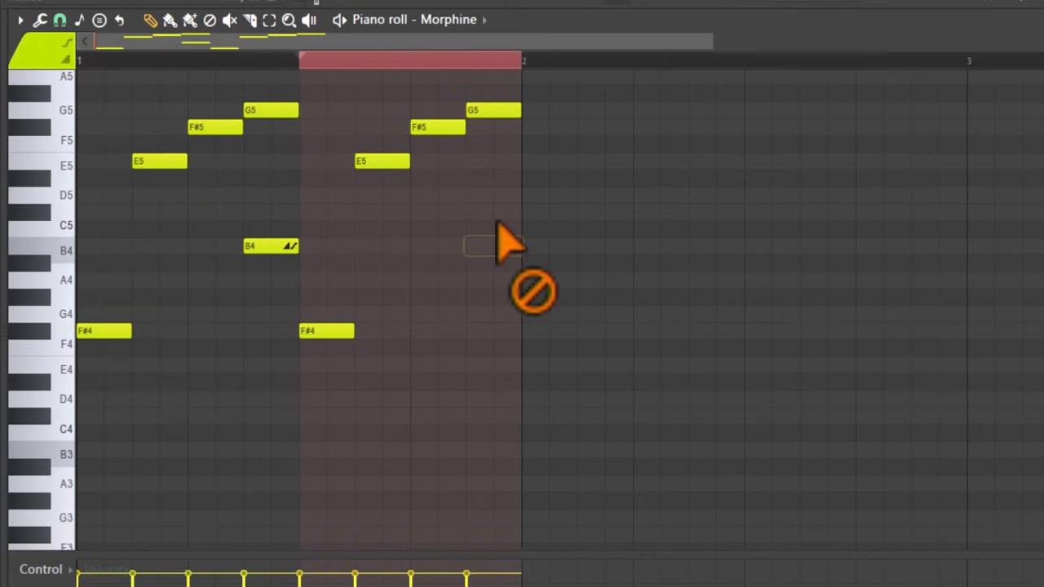
- Duplicate all of bar 1's notes into bar 2 and clear the note selection
drag(300, 62, 27, 128)
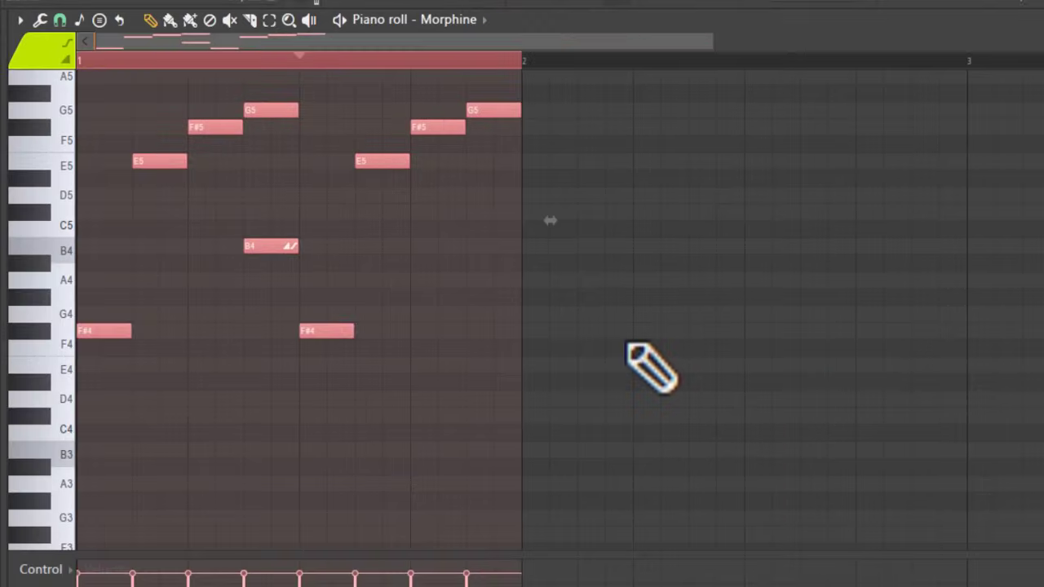
key(ctrl+b)
scroll(650, 367, down, 1)
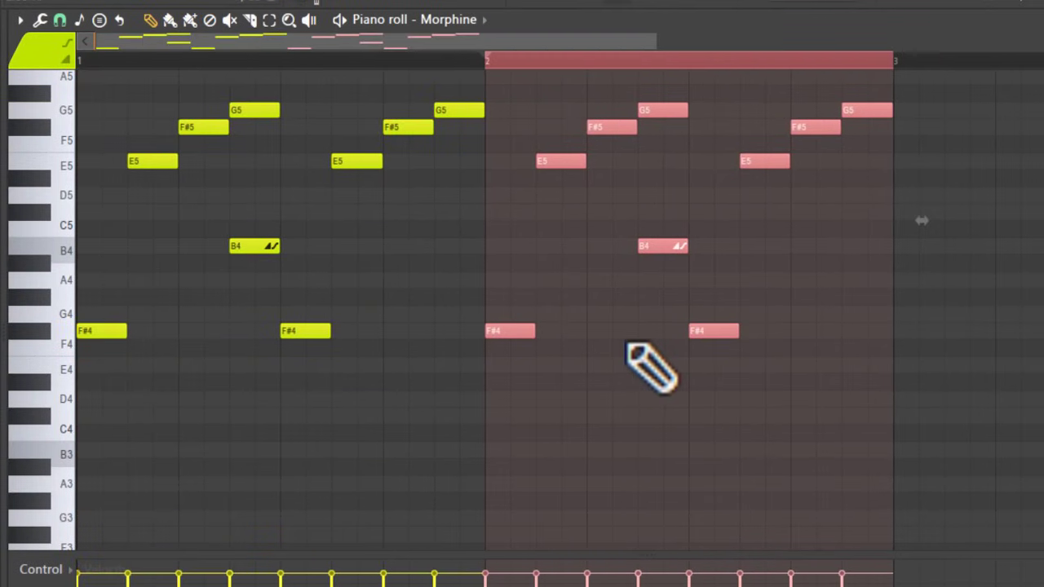
key(ctrl+d)
- Lower the Morphine mixer track's fader slightly and insert Fruity Parametric EQ 2 on the track
click(950, 16)
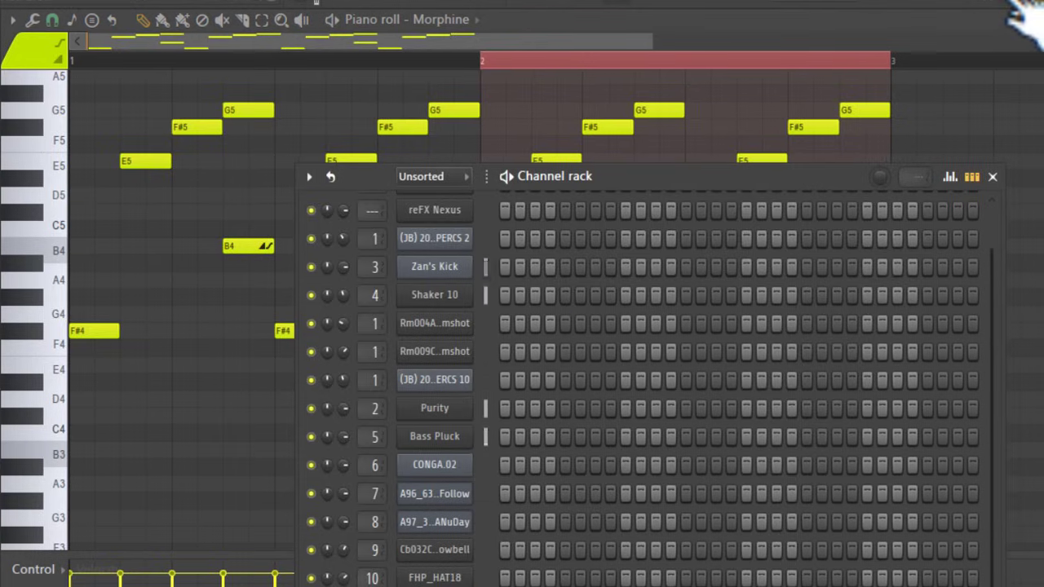
click(1020, 12)
drag(579, 354, 579, 377)
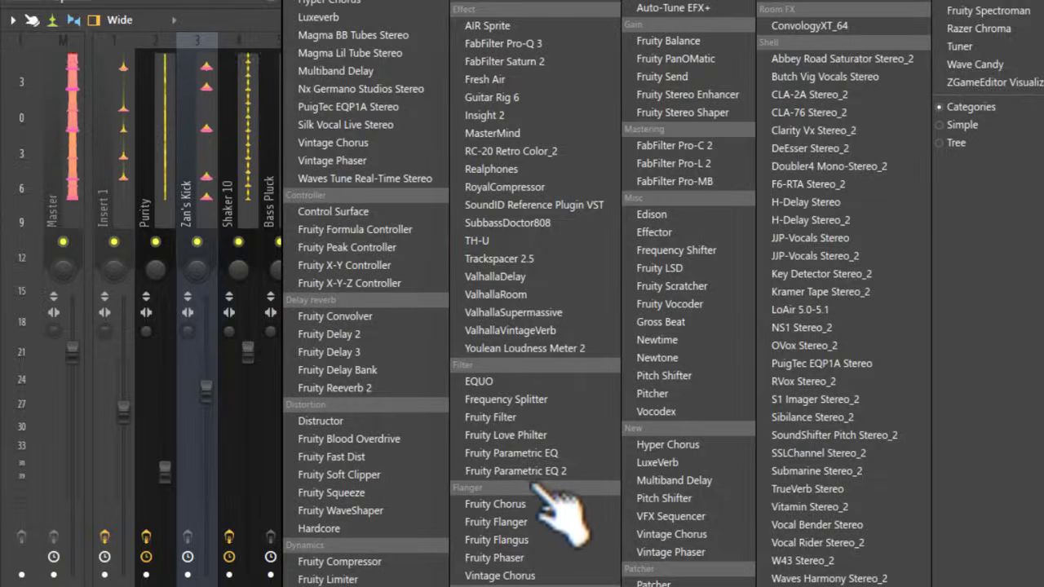
click(547, 494)
- Cut Morphine's low end with EQ band 1, dip band 2 at 127 Hz, and lower the track's fader further
drag(219, 390, 289, 497)
drag(272, 390, 266, 432)
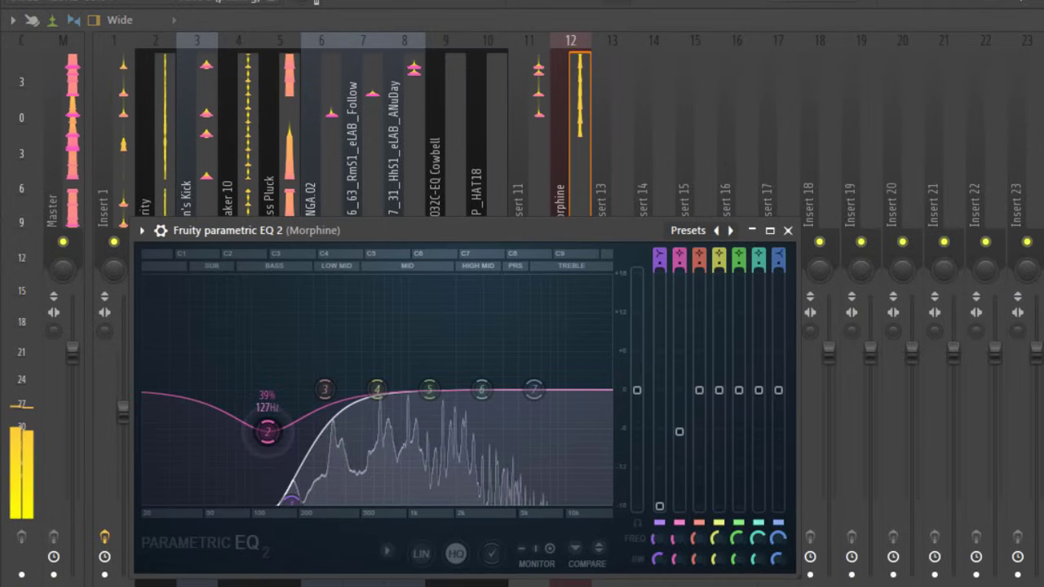
click(581, 159)
drag(579, 375, 579, 412)
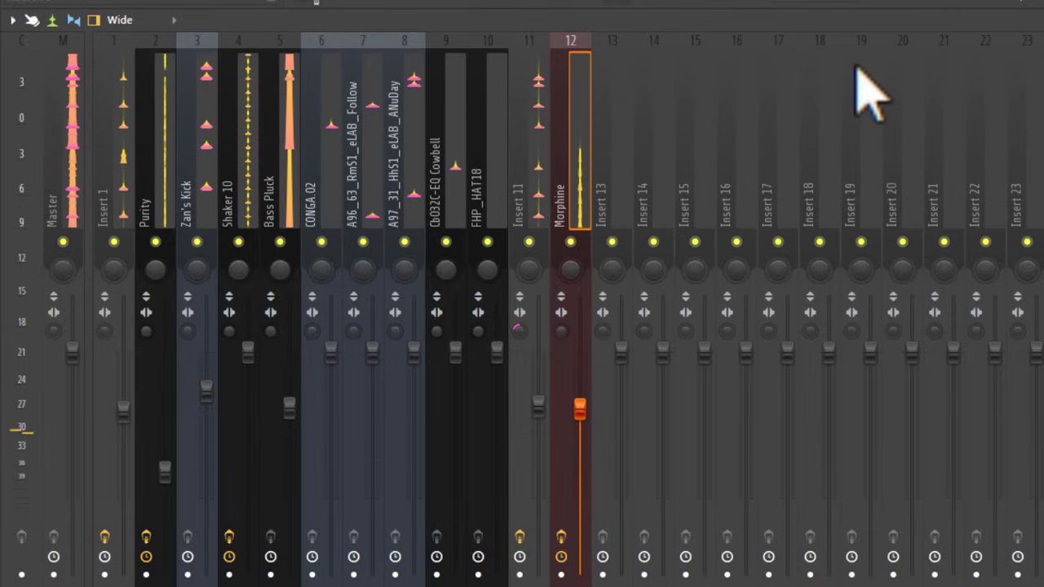
- Reopen the Morphine notes from the playlist and move the first E5 in both bar 1 and bar 2 down to B4
key(F5)
double_click(703, 326)
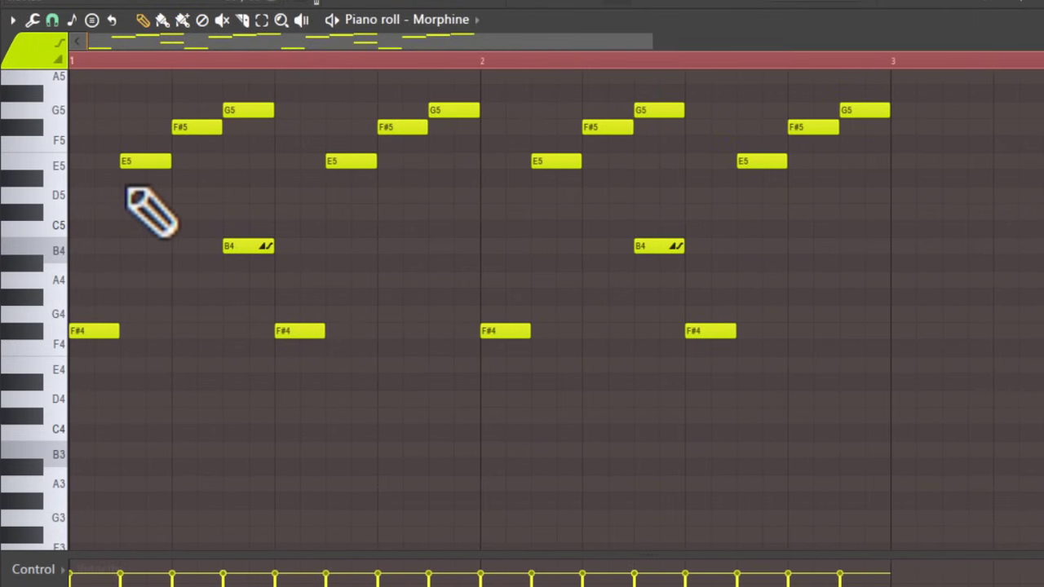
drag(128, 161, 128, 245)
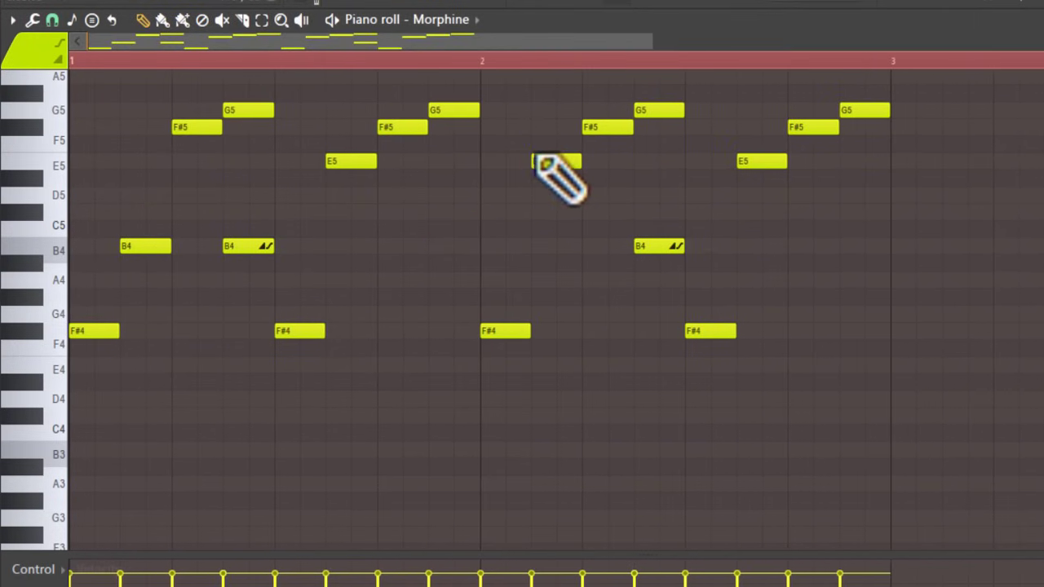
drag(542, 161, 544, 249)
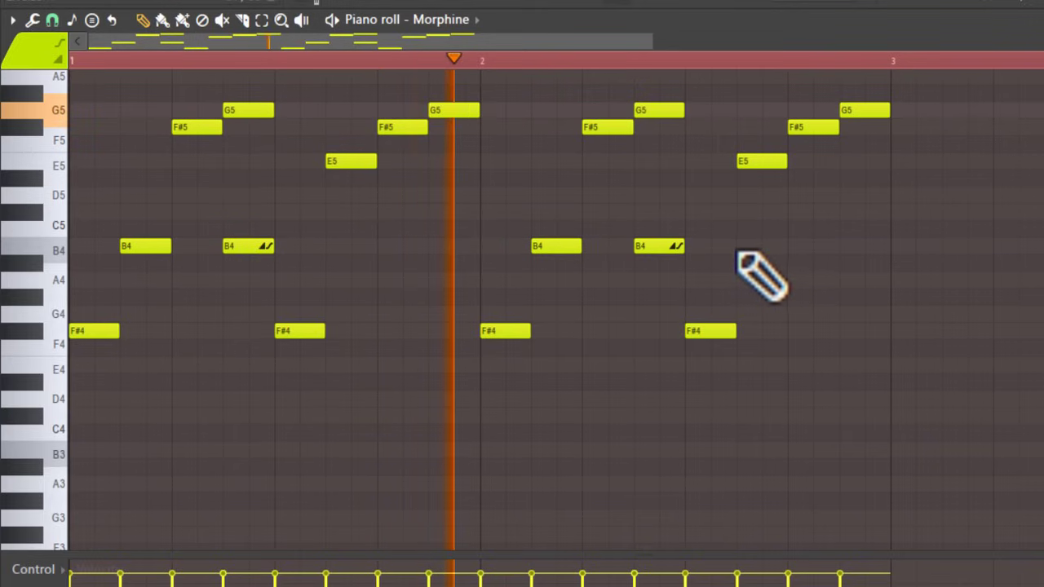
- Duplicate the Morphine melody in bars 1 and 2 into bars 3 and 4
scroll(762, 274, down, 5)
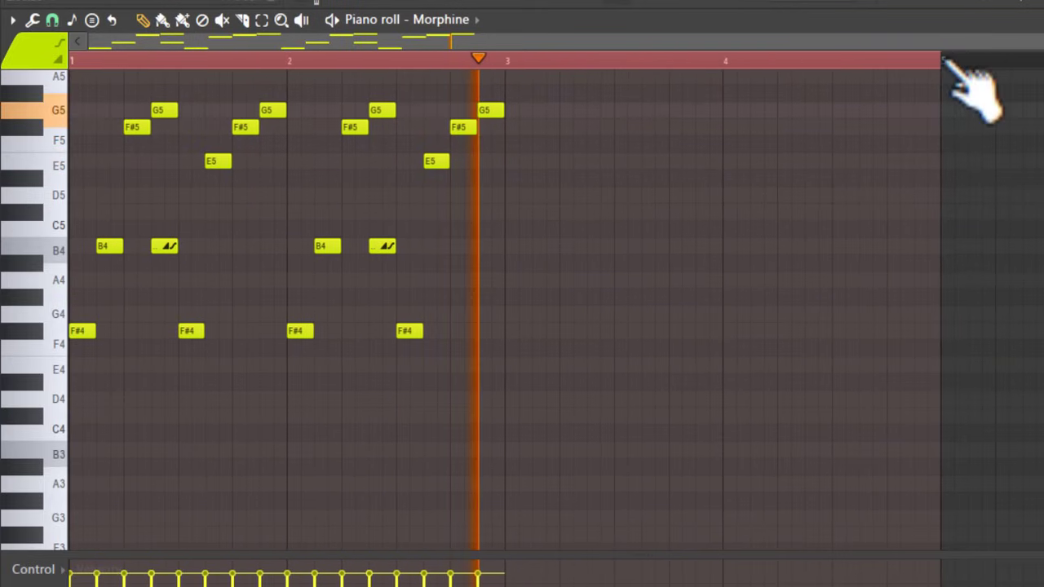
drag(951, 62, 508, 161)
key(ctrl+b)
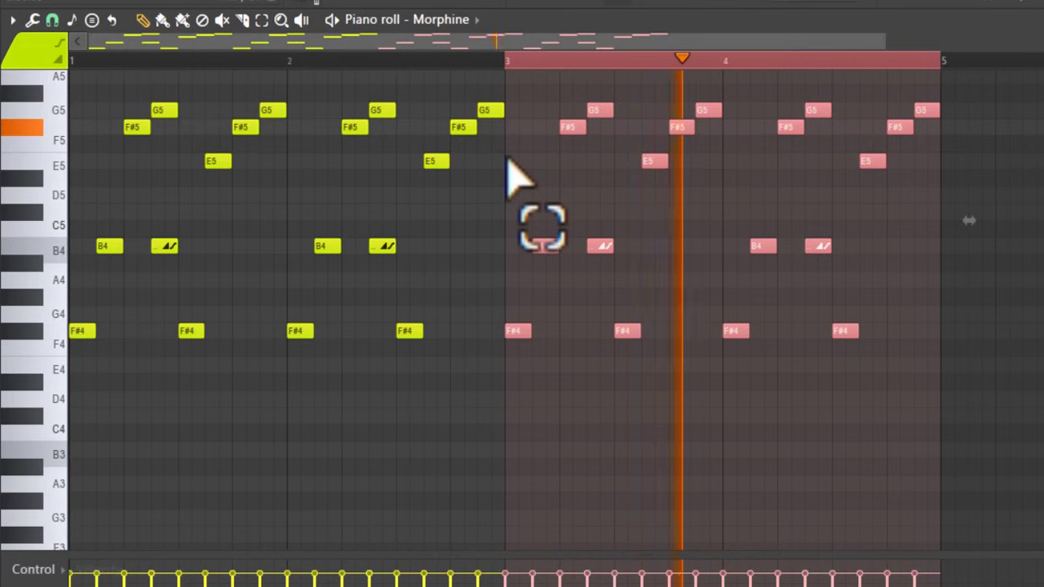
scroll(874, 489, down, 2)
key(alt+r)
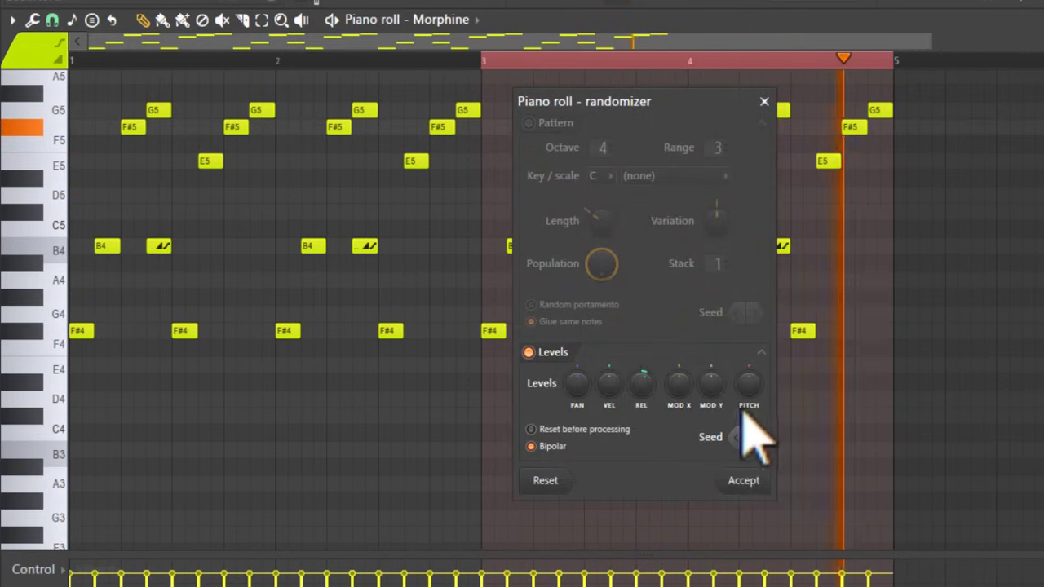
click(764, 102)
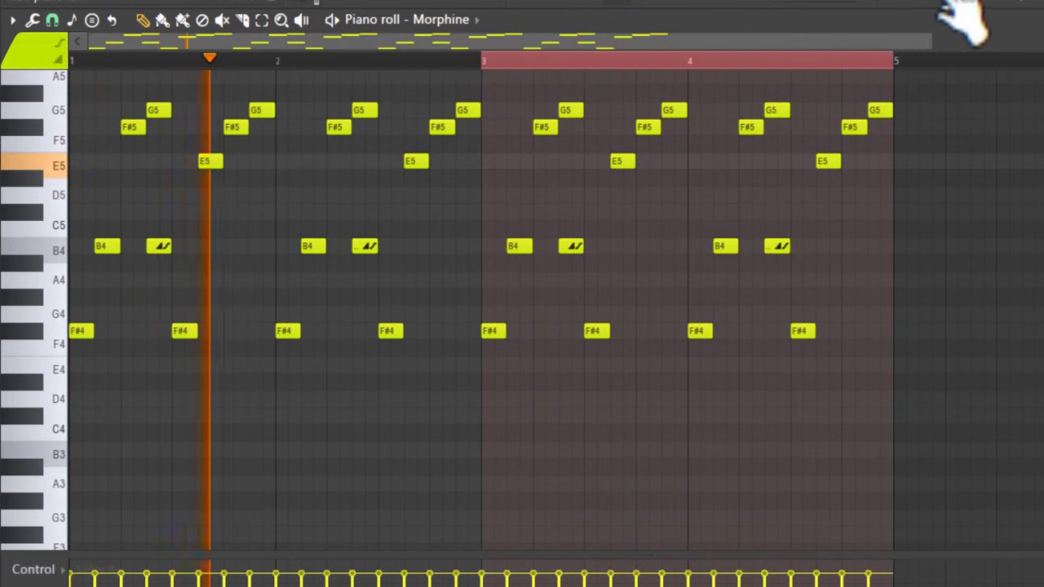
- Close the Morphine notes and create Pattern 7 as a new empty pattern, with the channel rack open
click(955, 20)
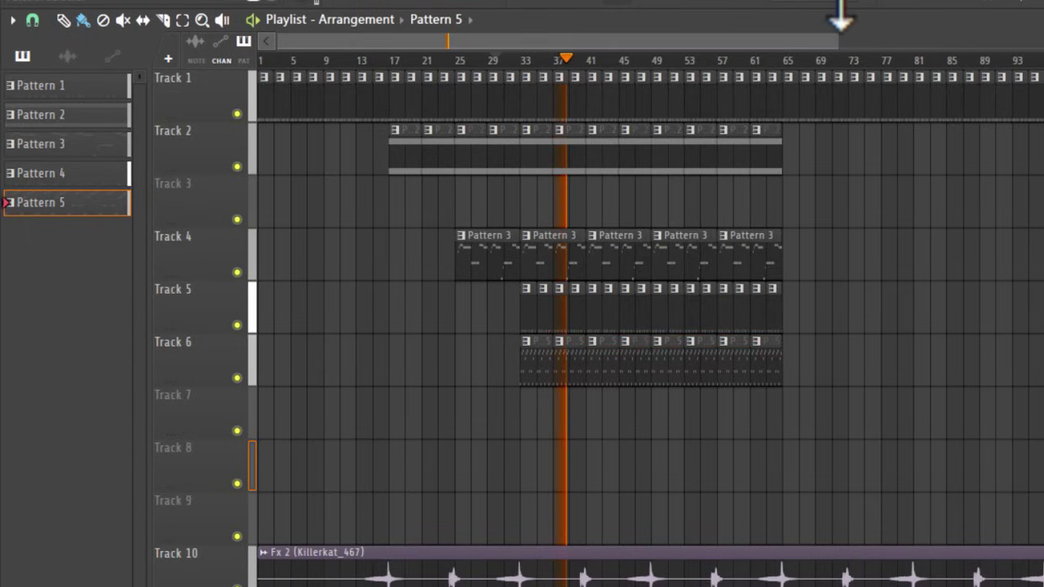
key(F4)
key(F4)
key(F6)
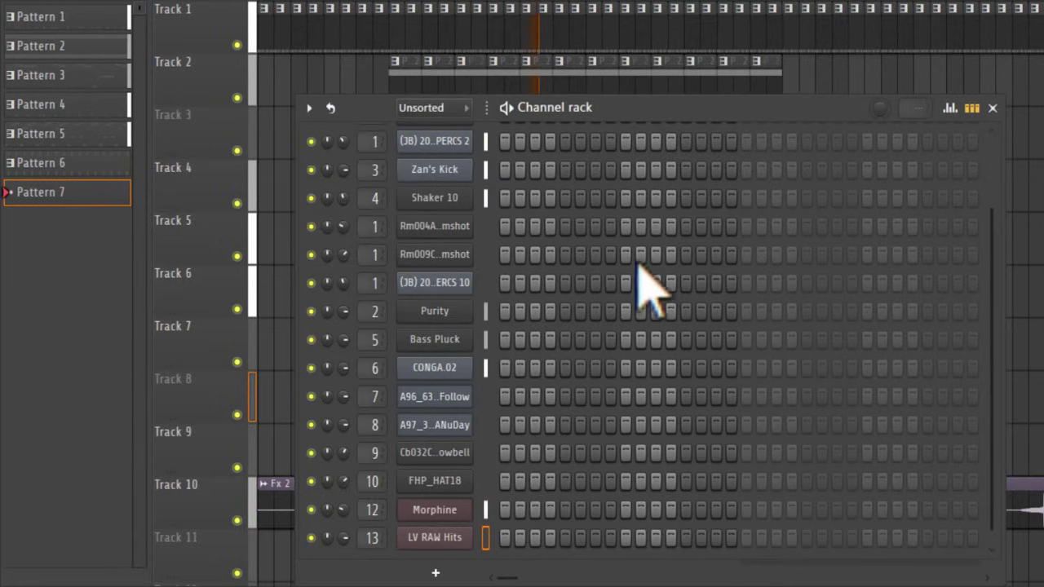
- Add a reFX Nexus channel and look over the miscellaneous settings in its plugin wrapper
click(435, 568)
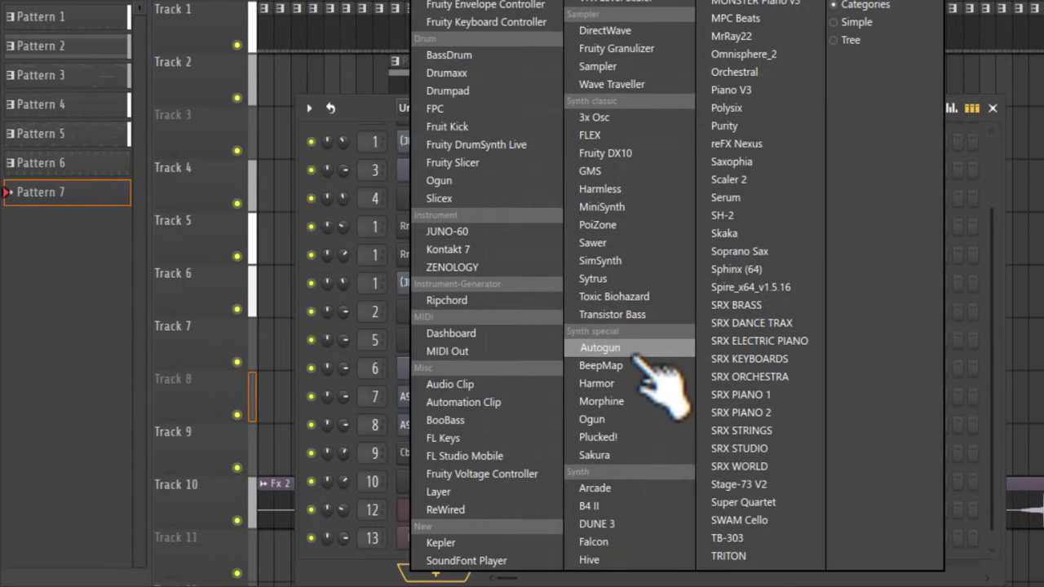
click(744, 145)
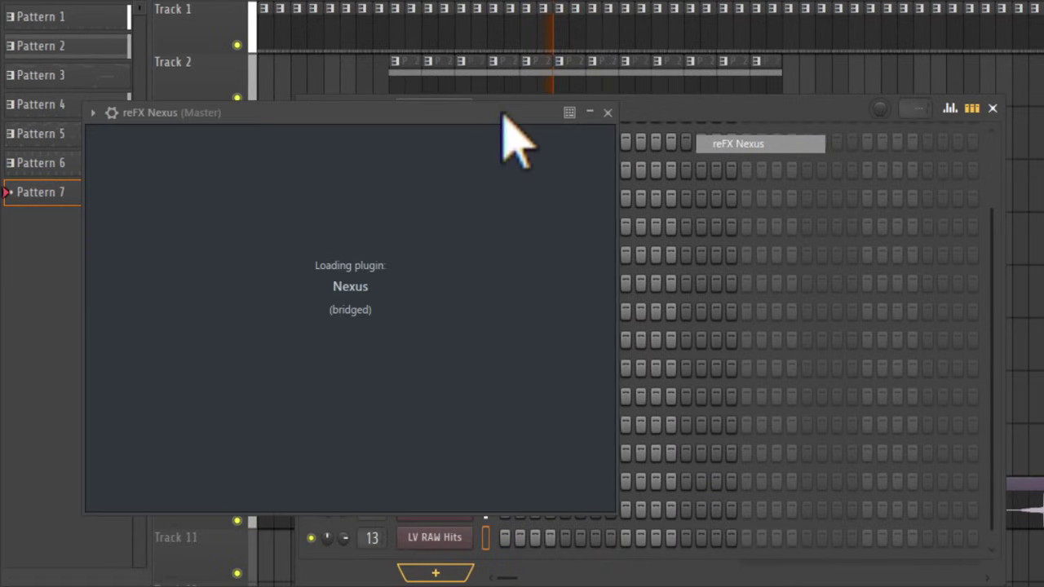
click(112, 112)
click(190, 148)
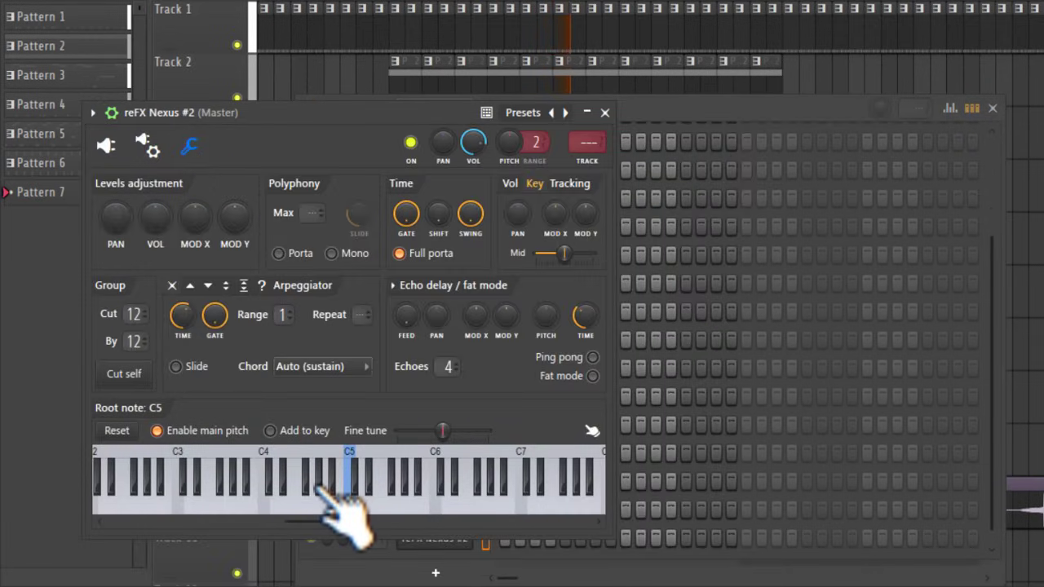
click(605, 113)
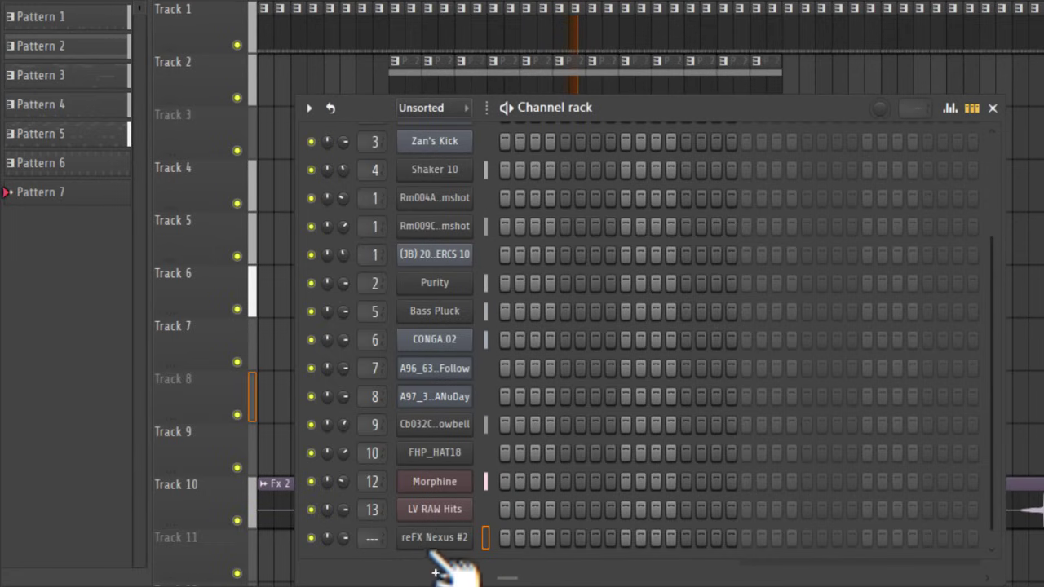
- Replace the new reFX Nexus channel with the Orchestral instrument and set its root note just below C5
right_click(457, 538)
mouse_move(570, 466)
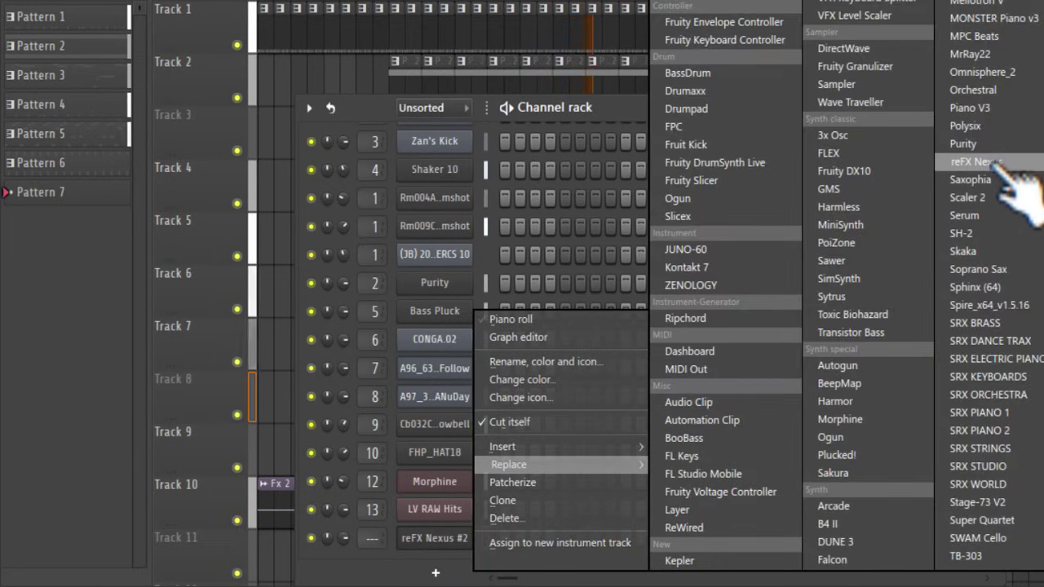
click(977, 90)
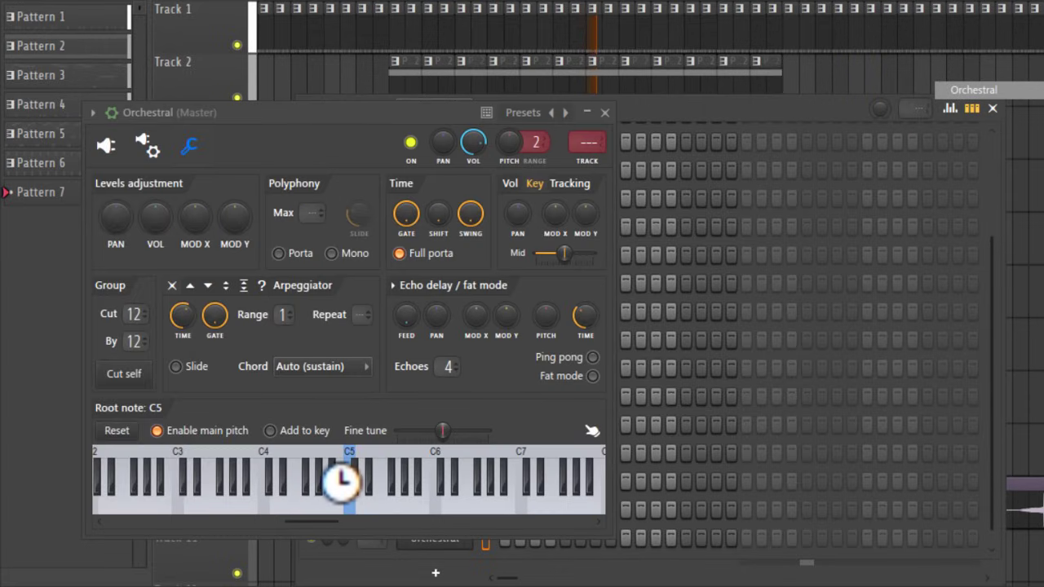
right_click(332, 474)
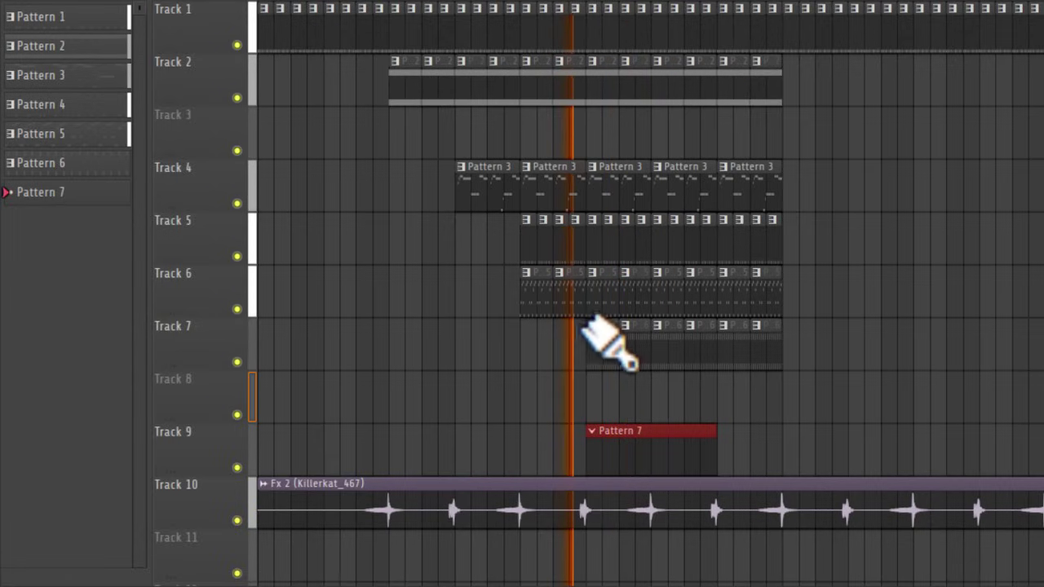
- Remove the Pattern 6 clips from bars 41 to 56 on track 7, keeping those from bar 57
mouse_move(611, 341)
mouse_down()
mouse_move(669, 371)
mouse_move(717, 365)
mouse_up()
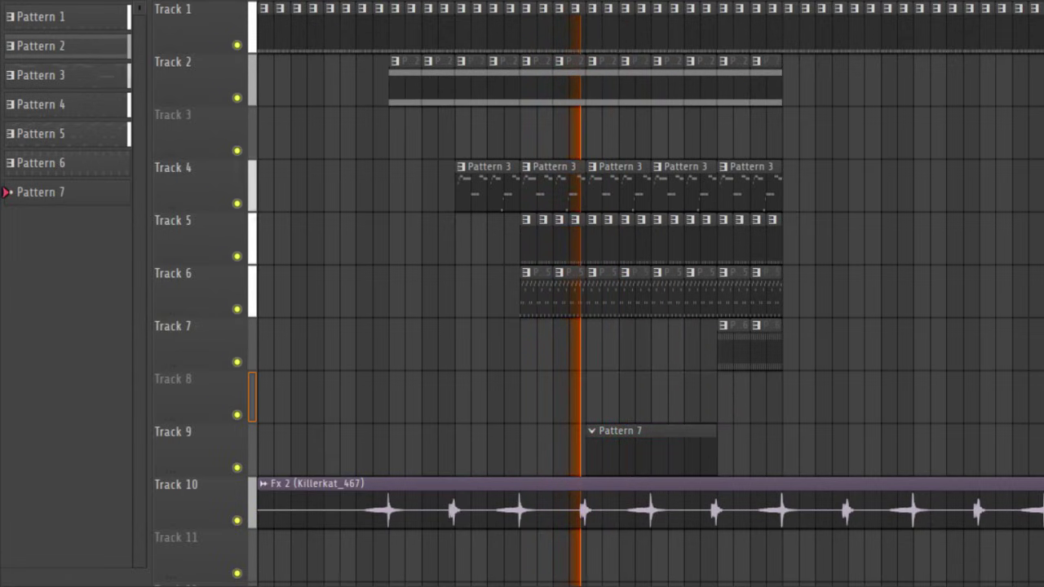
key(F6)
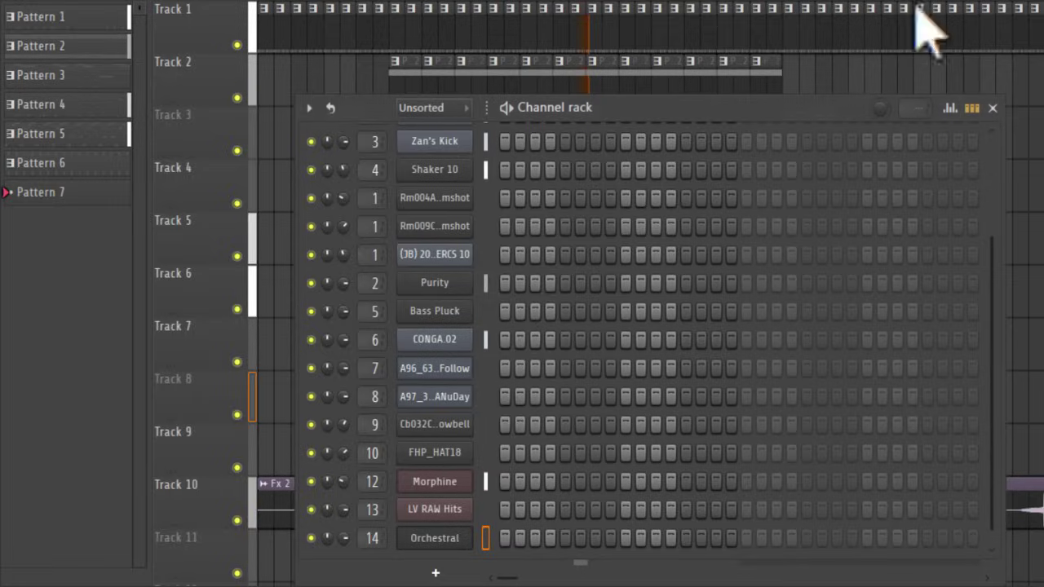
key(F6)
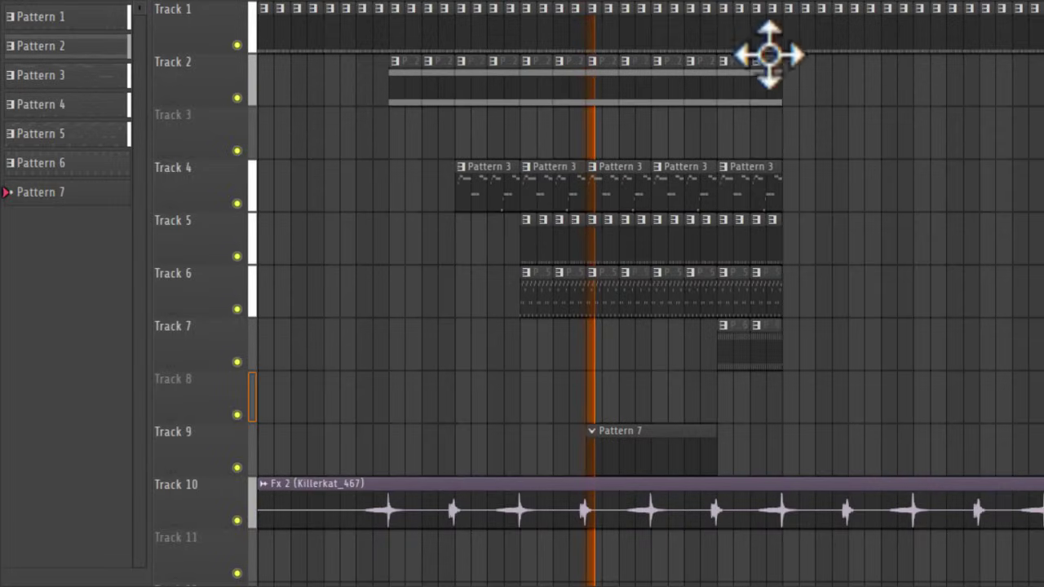
- Record an Orchestral melody into Pattern 7 on track 9 and quantize its notes
click(574, 6)
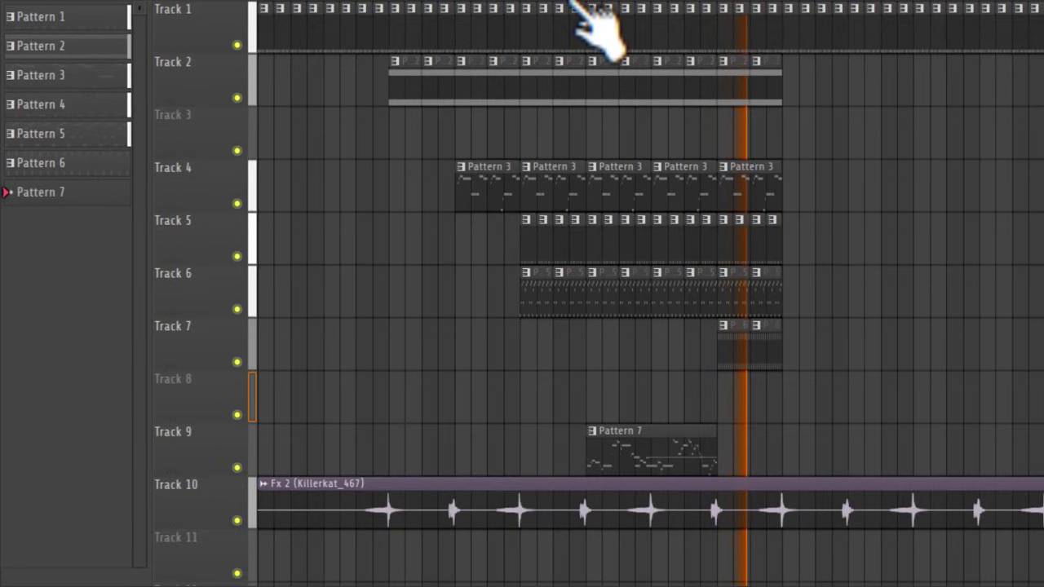
double_click(664, 450)
key(alt+q)
click(743, 352)
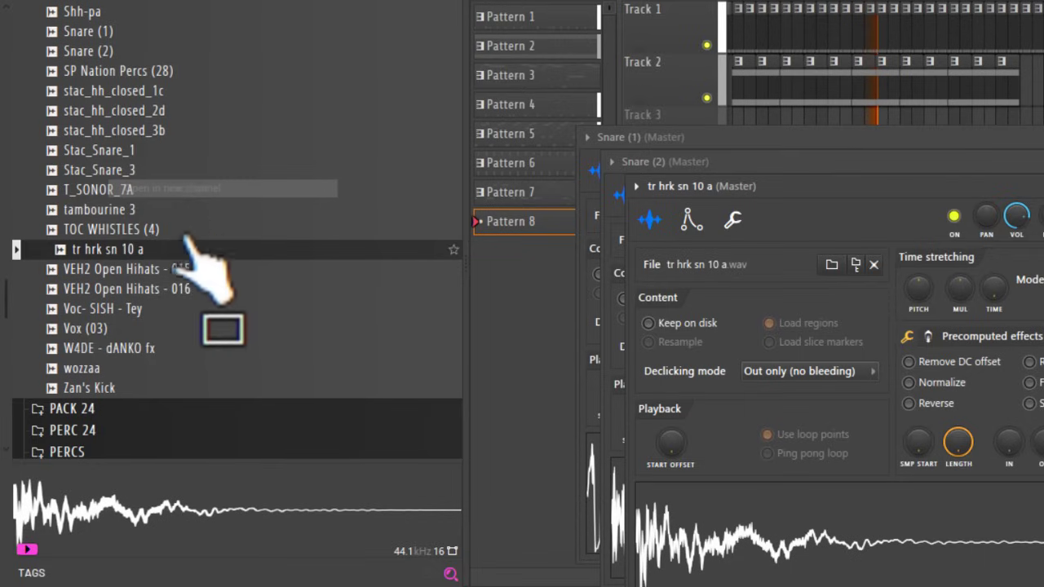
- Load the sample VEH2 Open Hihats - 015 into a new channel
drag(198, 252, 168, 286)
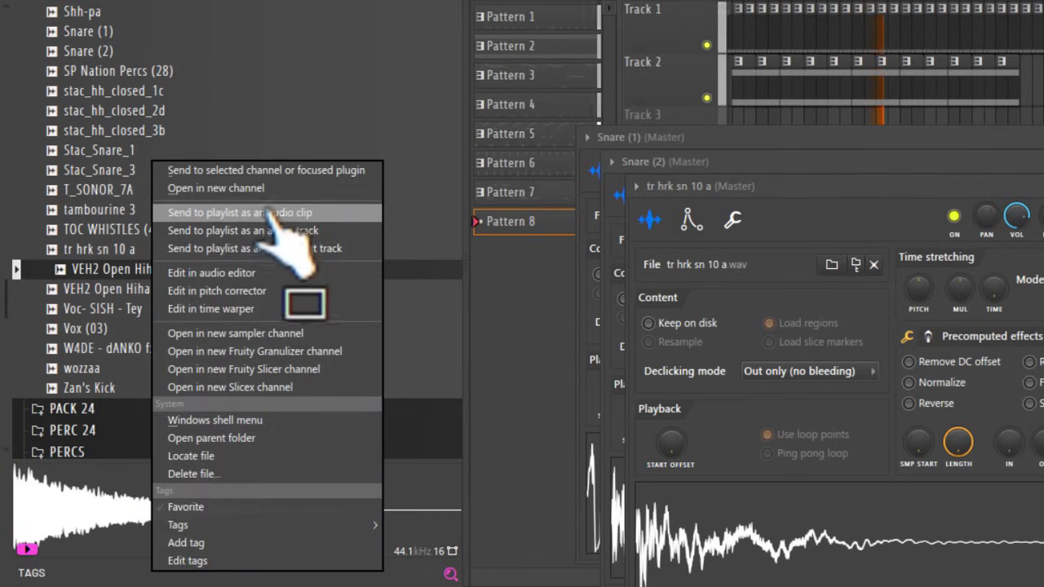
click(269, 188)
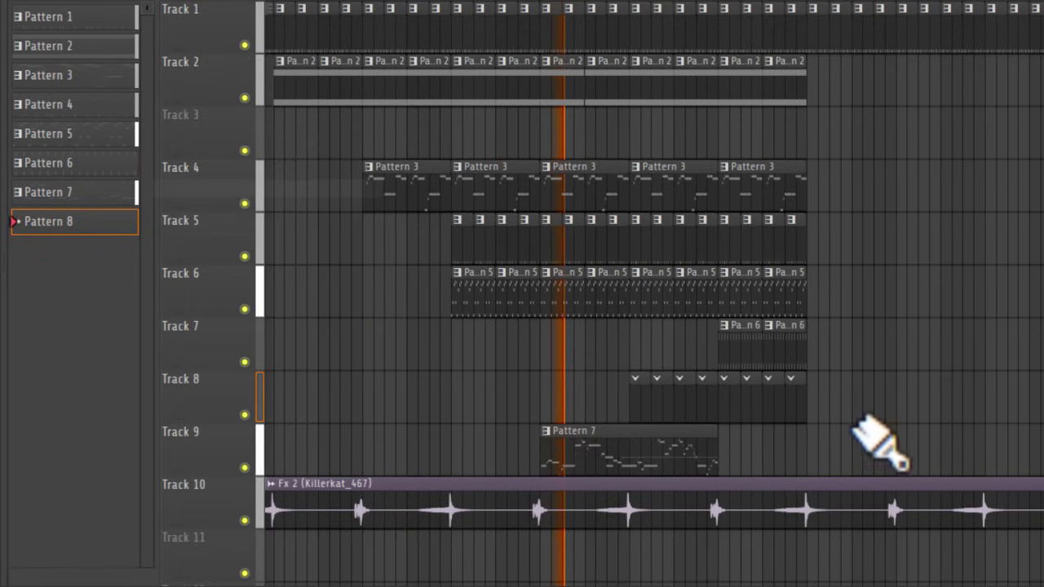
- Program Pattern 8: Snare (1) on steps 4, 20; Snare (2) on 7, 23, 26, 29; tr hrk sn 10 a on 10, 29; VEH2 on 17
key(F6)
scroll(641, 465, down, 4)
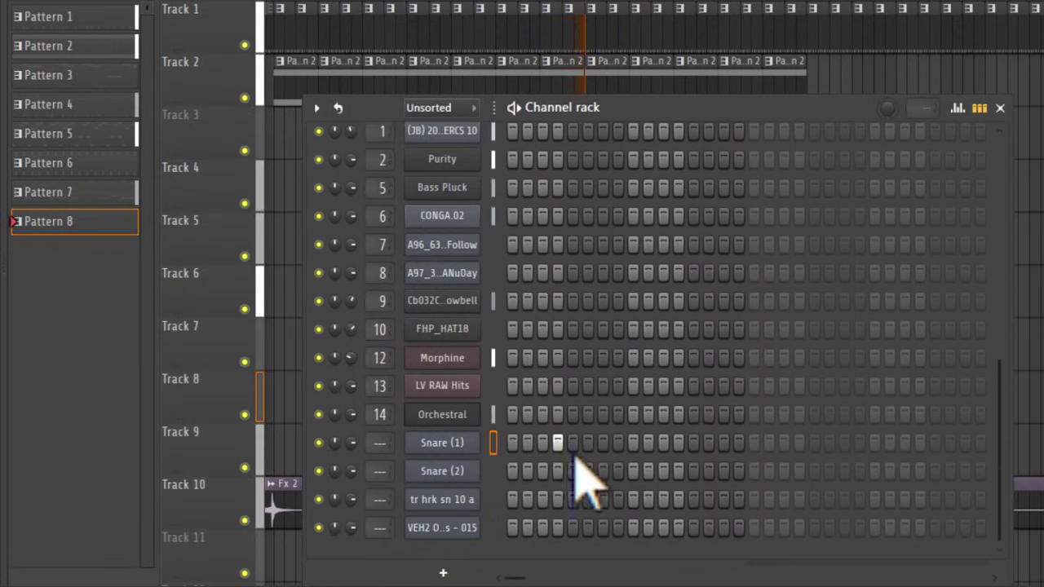
click(754, 527)
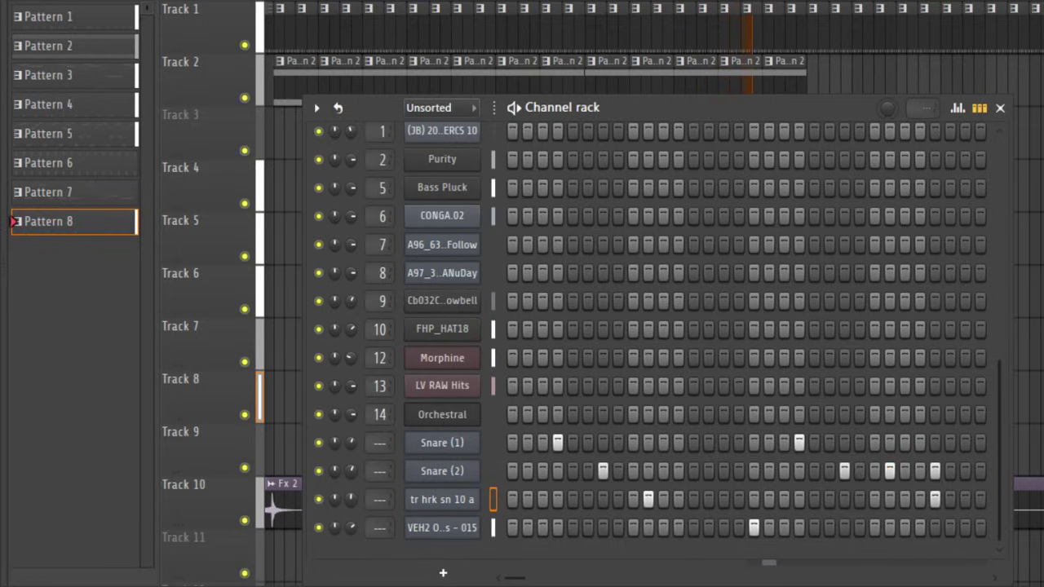
key(F6)
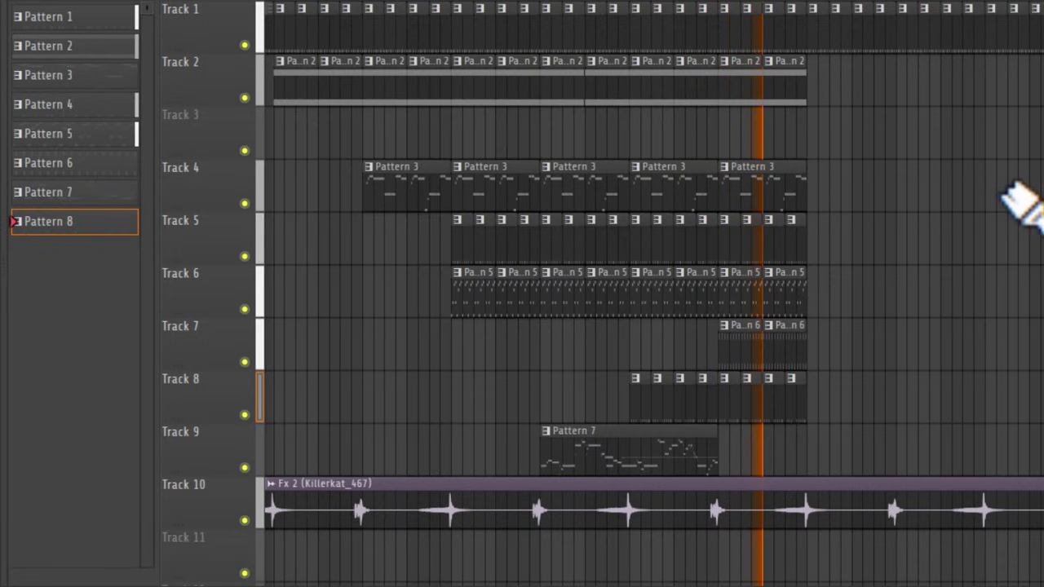
- Repeat the Pattern 8, Pattern 6 and Pattern 2 clips over bars 65 to 72 on their own tracks
scroll(804, 442, down, 4)
scroll(827, 268, up, 4)
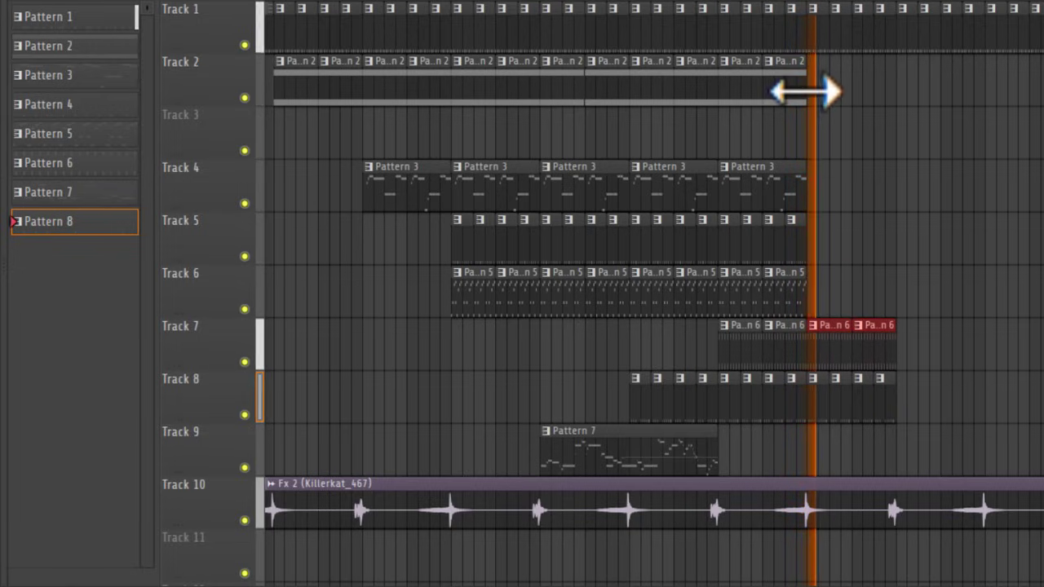
drag(811, 91, 874, 98)
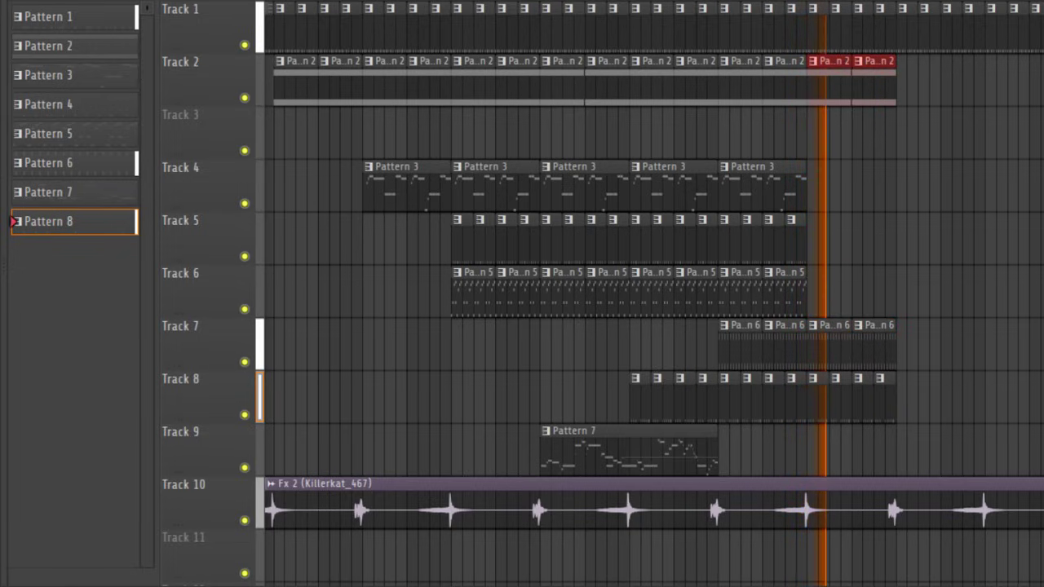
- Find Bass_Drop_13 in the (JB) PERCS, N STUFF sample folder and load it into a new channel
drag(781, 11, 745, 19)
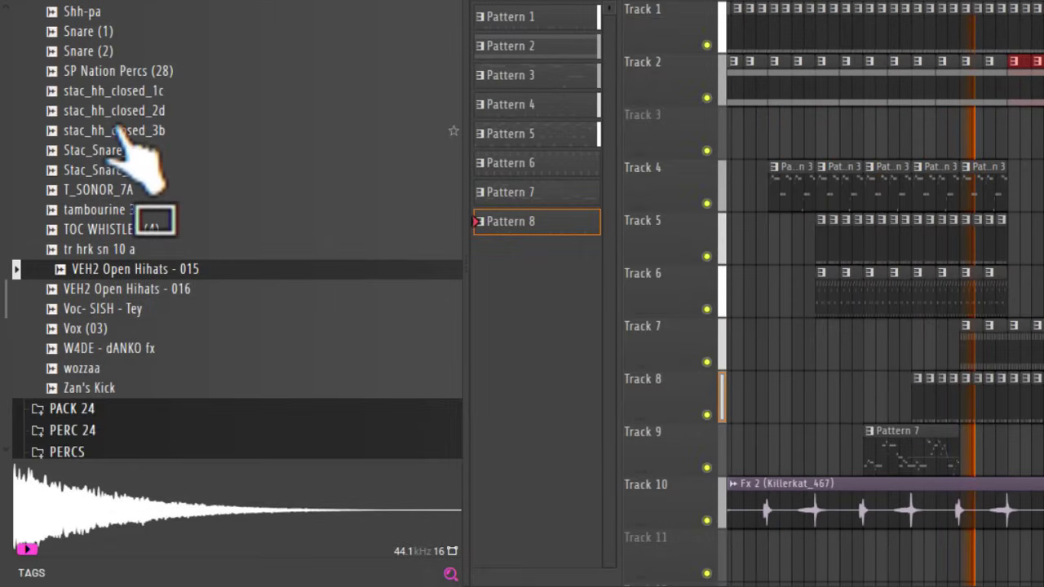
scroll(134, 159, up, 20)
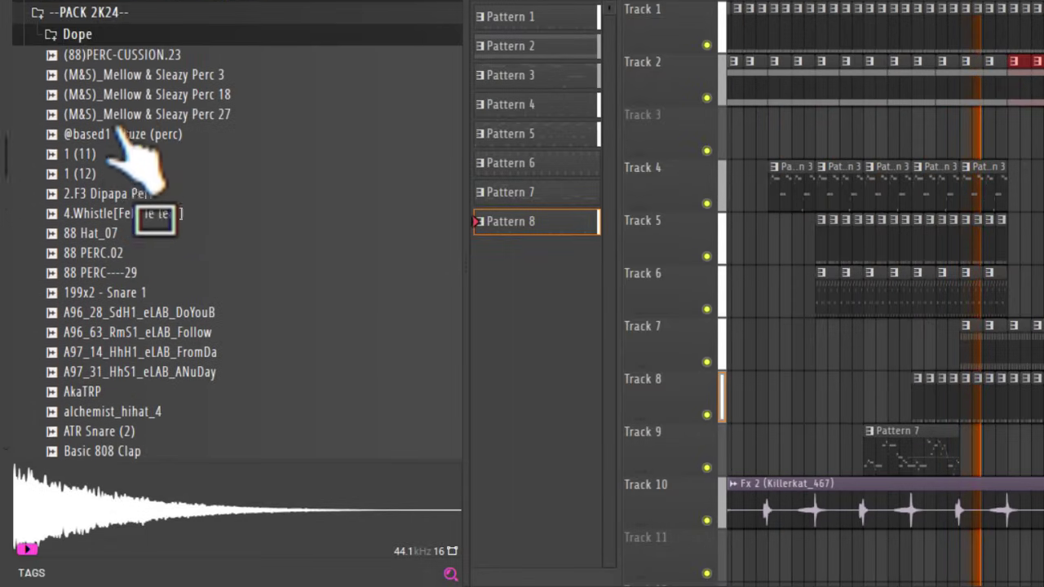
scroll(130, 155, up, 5)
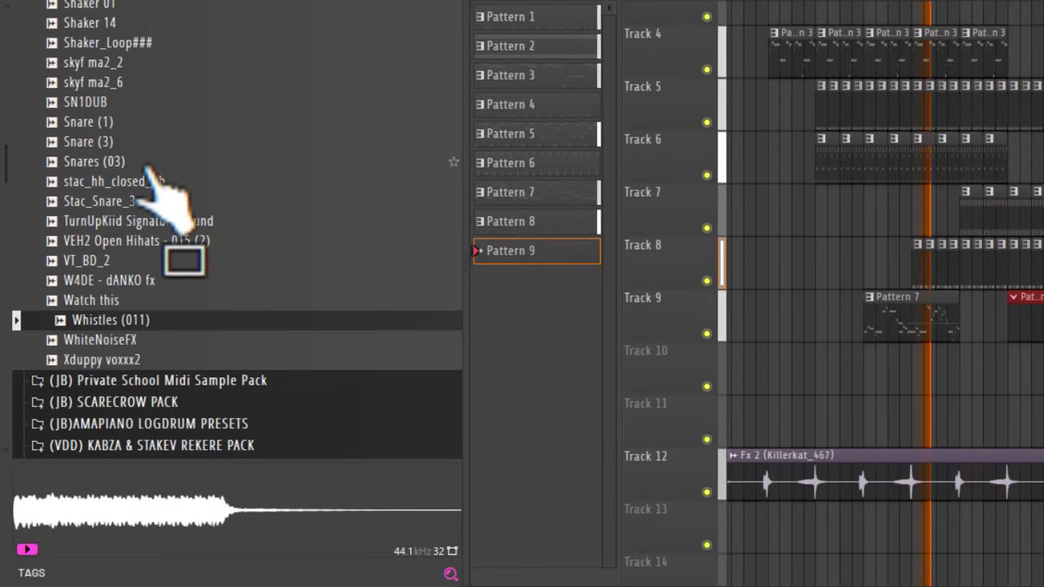
scroll(151, 175, up, 15)
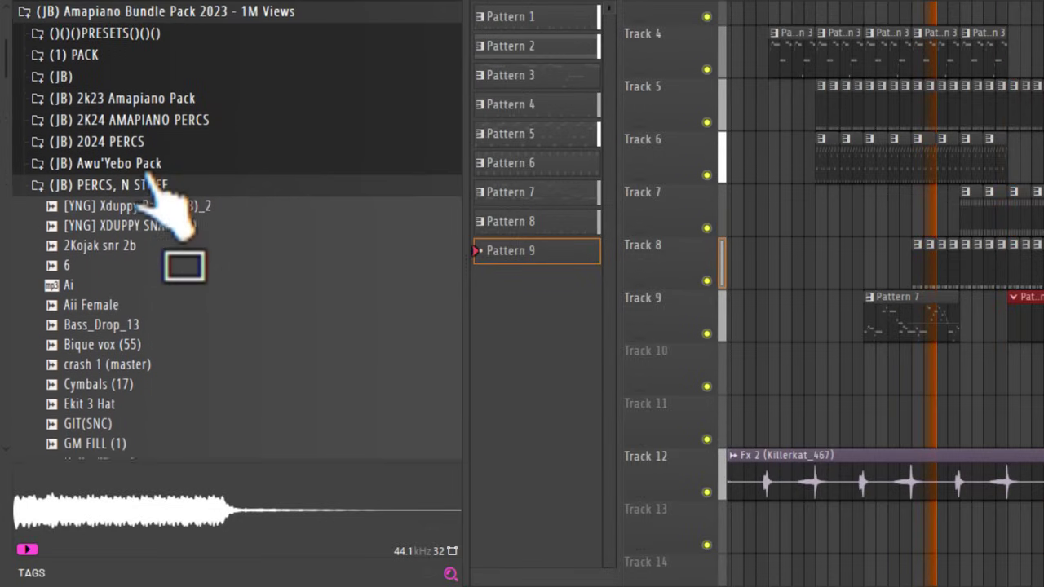
scroll(137, 289, down, 3)
right_click(123, 190)
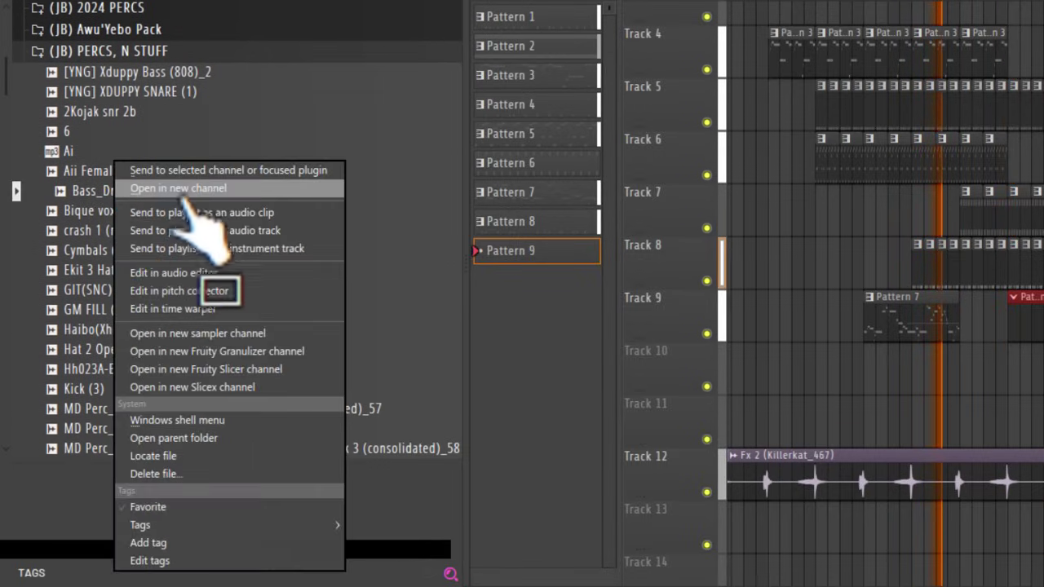
click(208, 188)
- Enable the volume envelope on the Bass_Drop_13 channel and review its miscellaneous channel settings
click(189, 120)
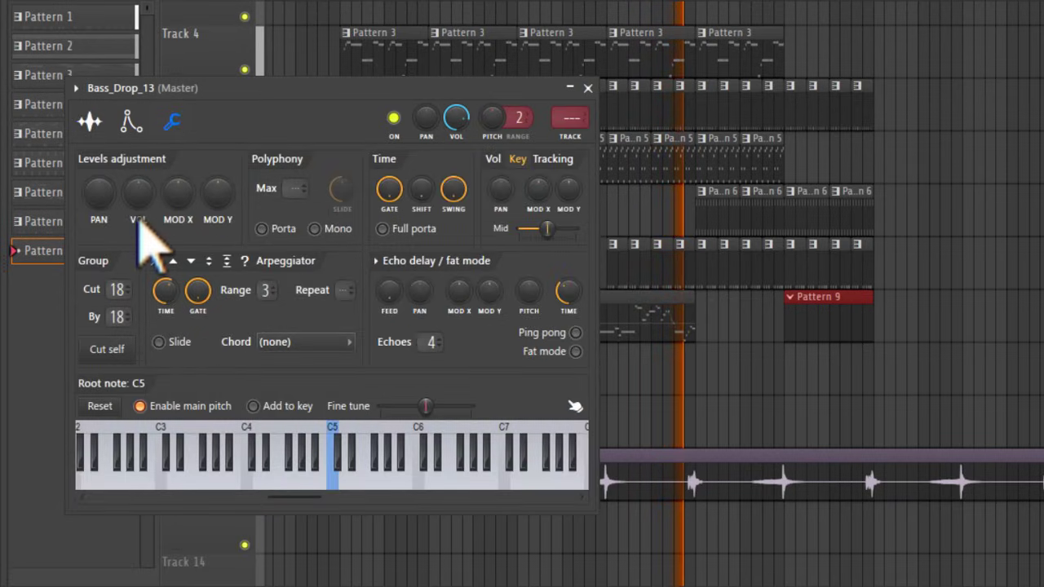
click(131, 120)
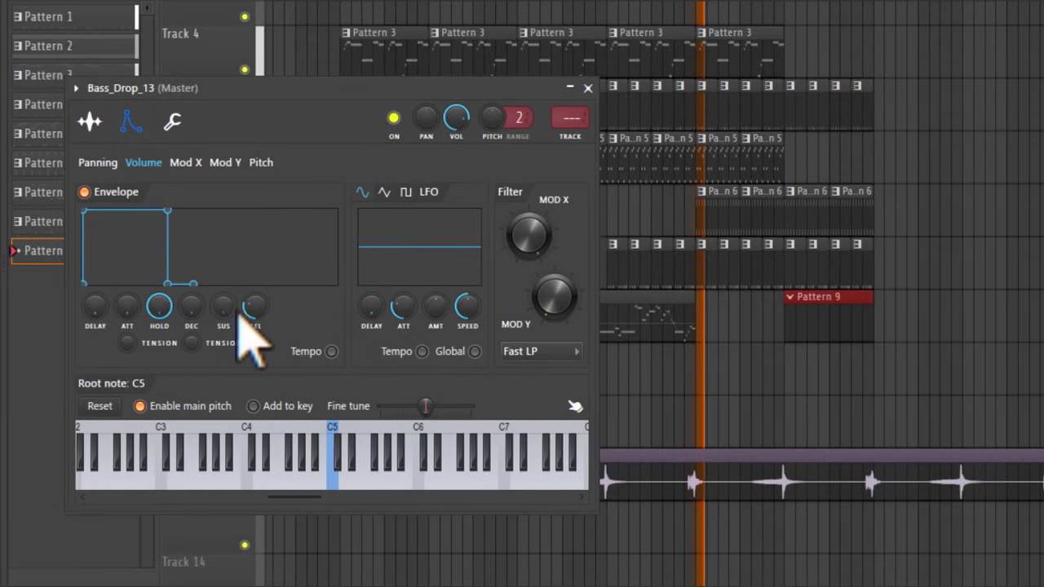
click(172, 121)
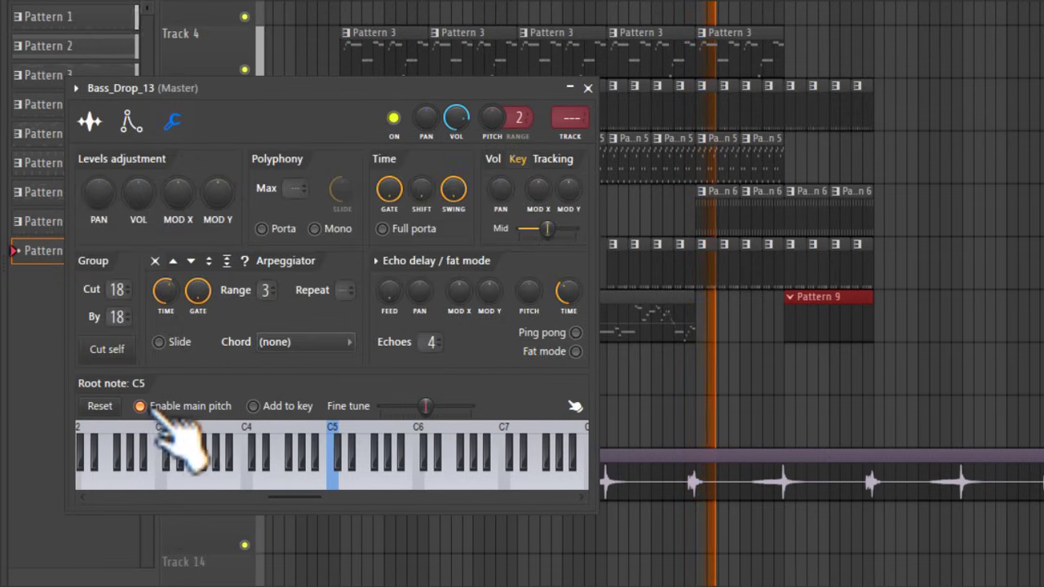
- Draw two back-to-back B4 notes for Bass_Drop_13 in Pattern 9, each six steps long, with the second starting at bar 2
key(F6)
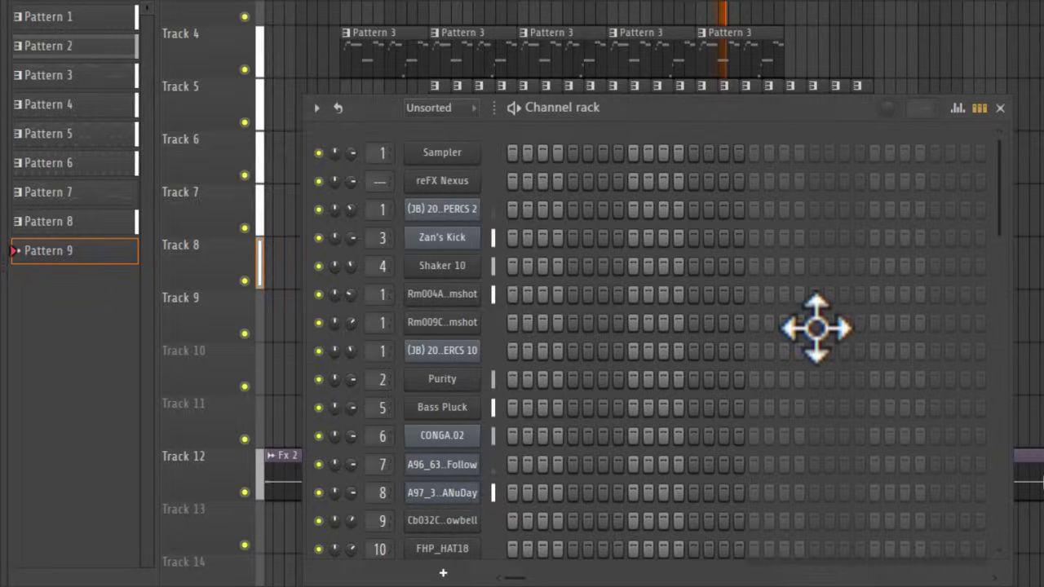
scroll(513, 521, down, 4)
right_click(448, 539)
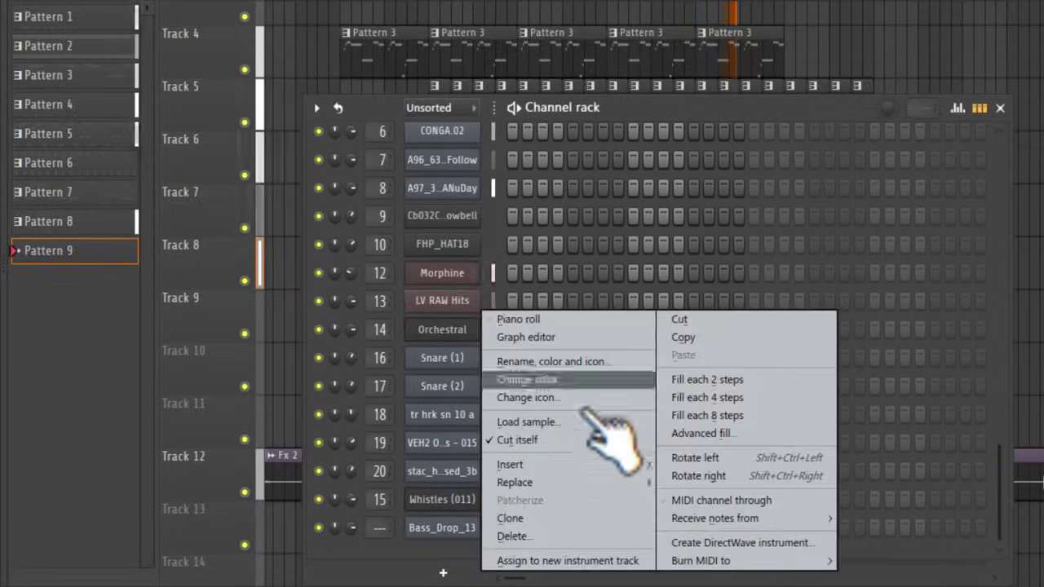
click(582, 319)
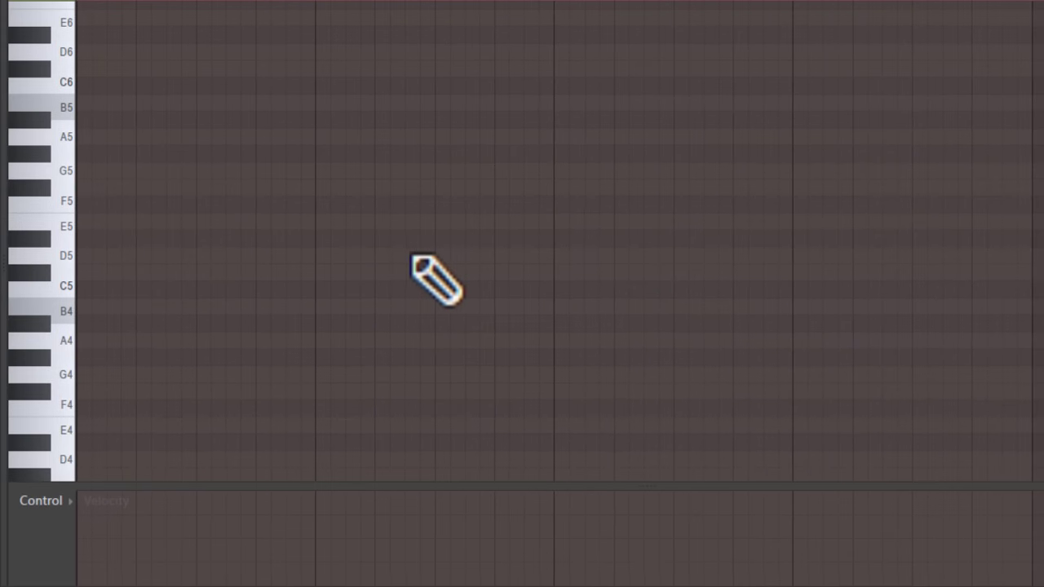
scroll(433, 279, down, 5)
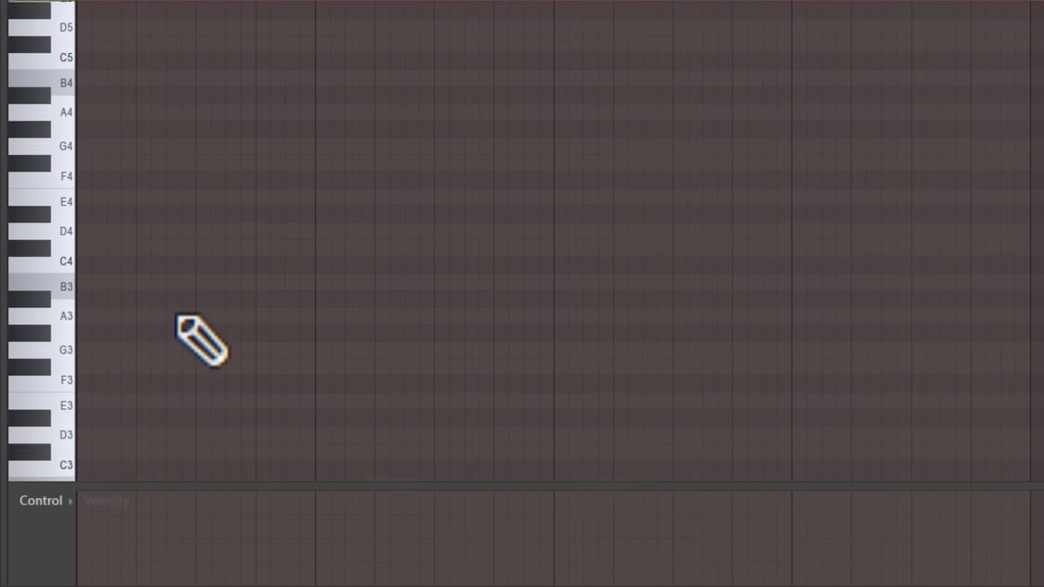
scroll(177, 322, up, 1)
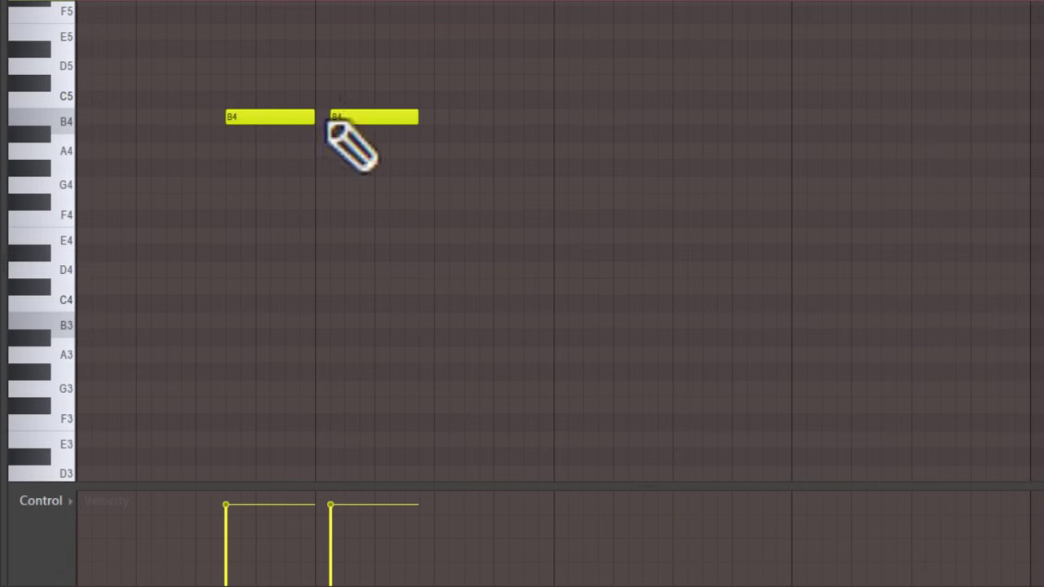
scroll(357, 119, up, 1)
key(space)
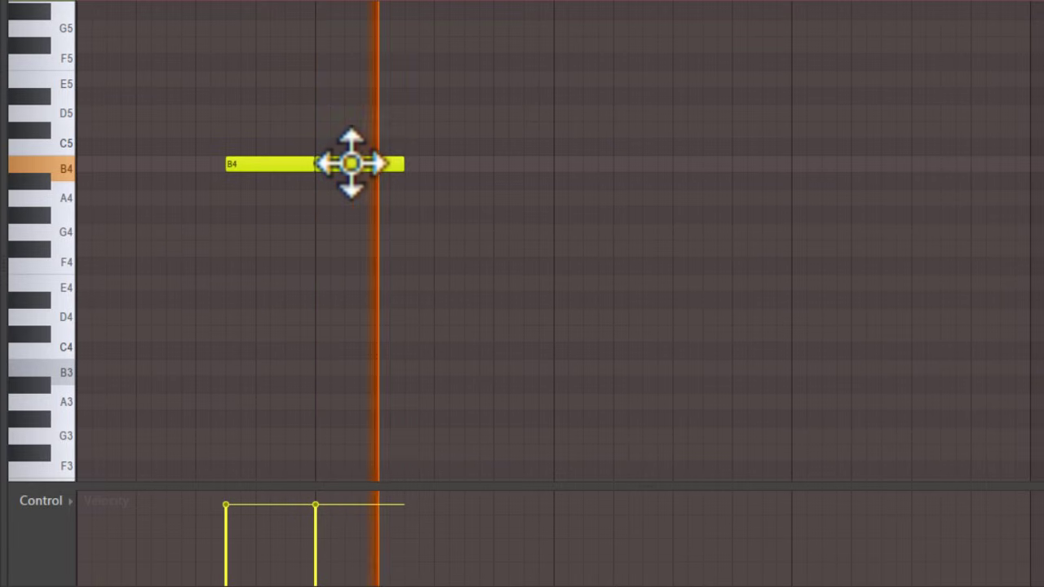
- Move the second Bass_Drop_13 note up to F#5 and add a six-step F#4 note at bar 2 with slide and portamento enabled
drag(378, 166, 379, 36)
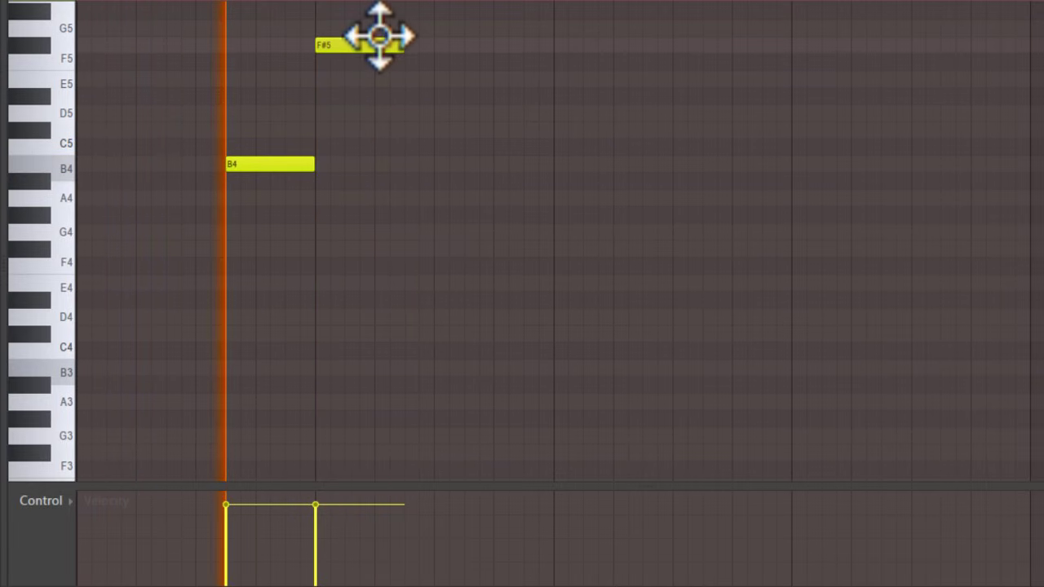
click(342, 248)
double_click(343, 249)
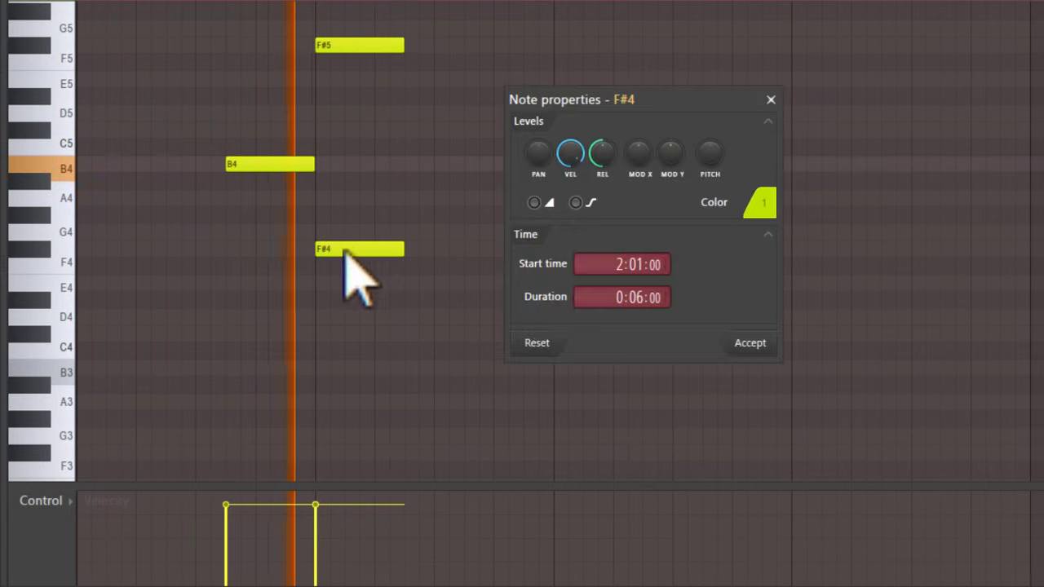
click(534, 202)
click(575, 202)
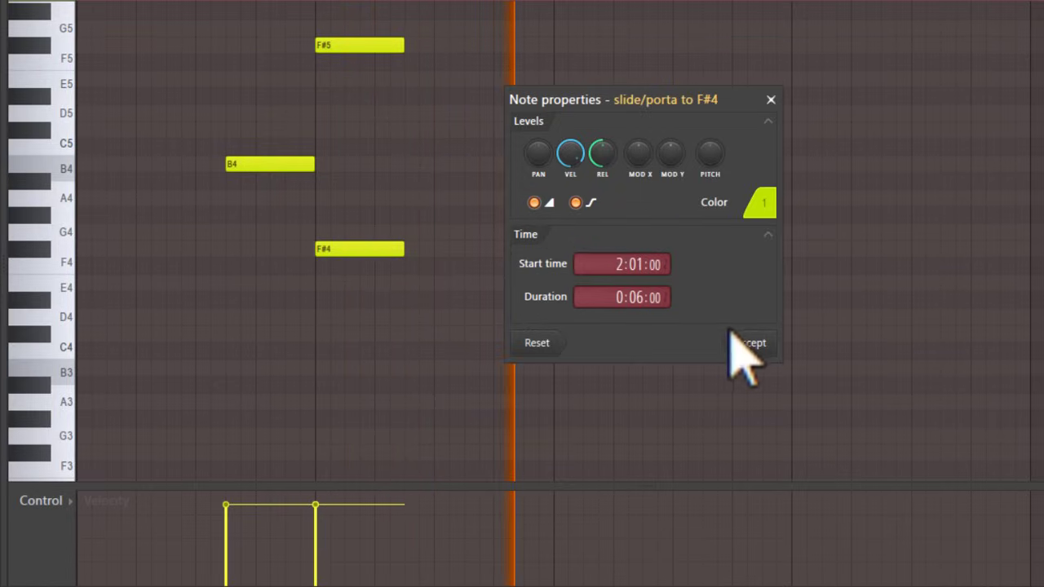
click(747, 342)
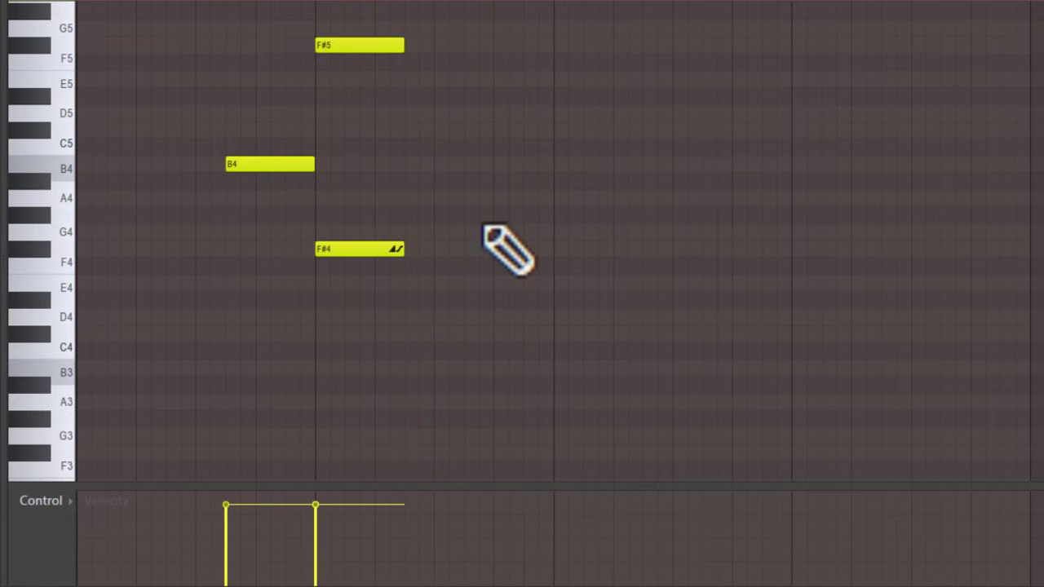
- Add two adjoining B4 notes from step 7 of bar 2, the first three steps long and the second one step
click(424, 166)
drag(493, 168, 464, 168)
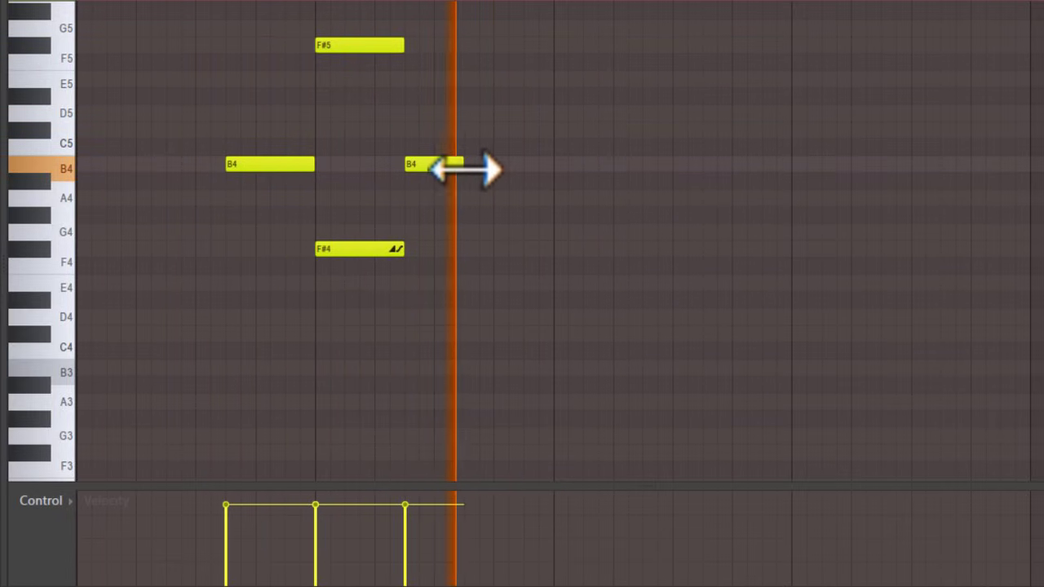
click(470, 169)
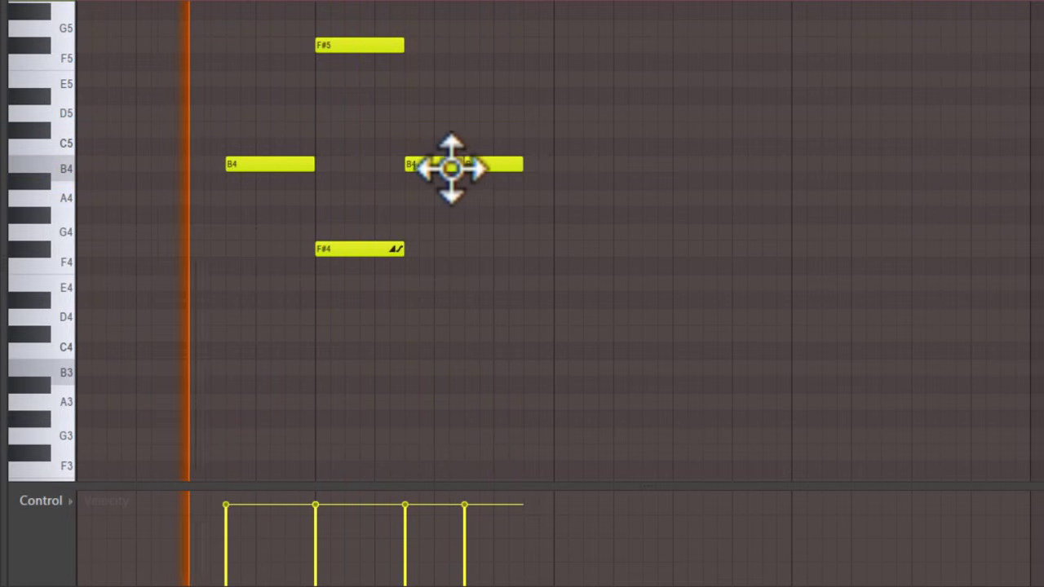
mouse_move(459, 168)
mouse_down()
mouse_move(450, 168)
mouse_move(460, 168)
mouse_up()
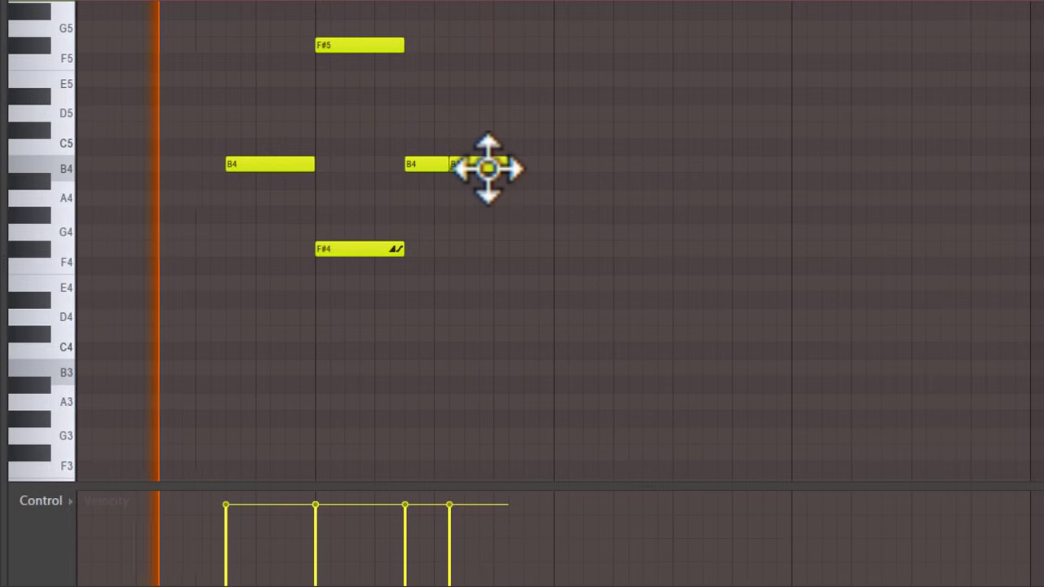
drag(507, 168, 494, 168)
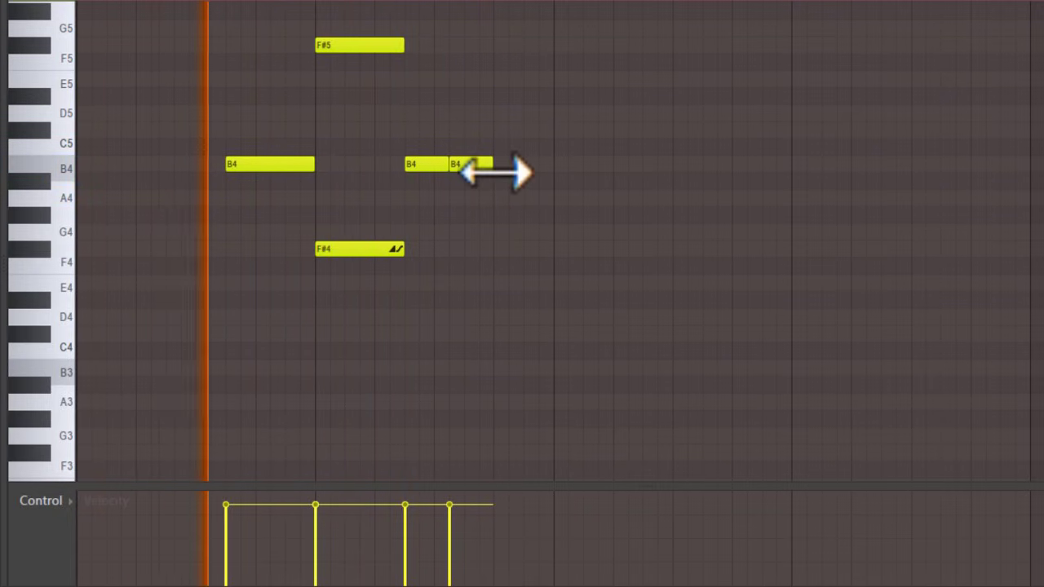
drag(494, 172, 461, 171)
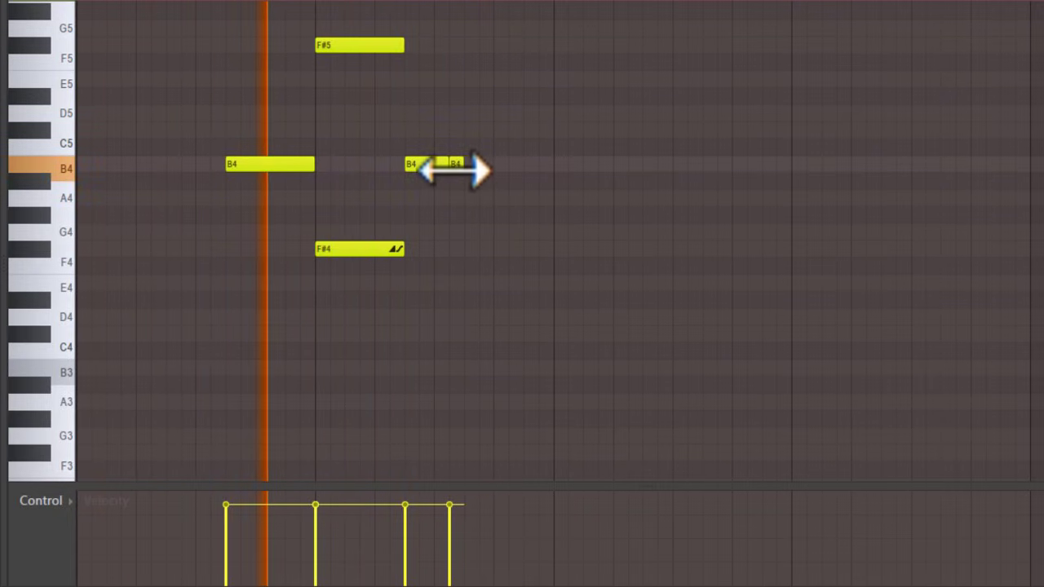
right_click(466, 45)
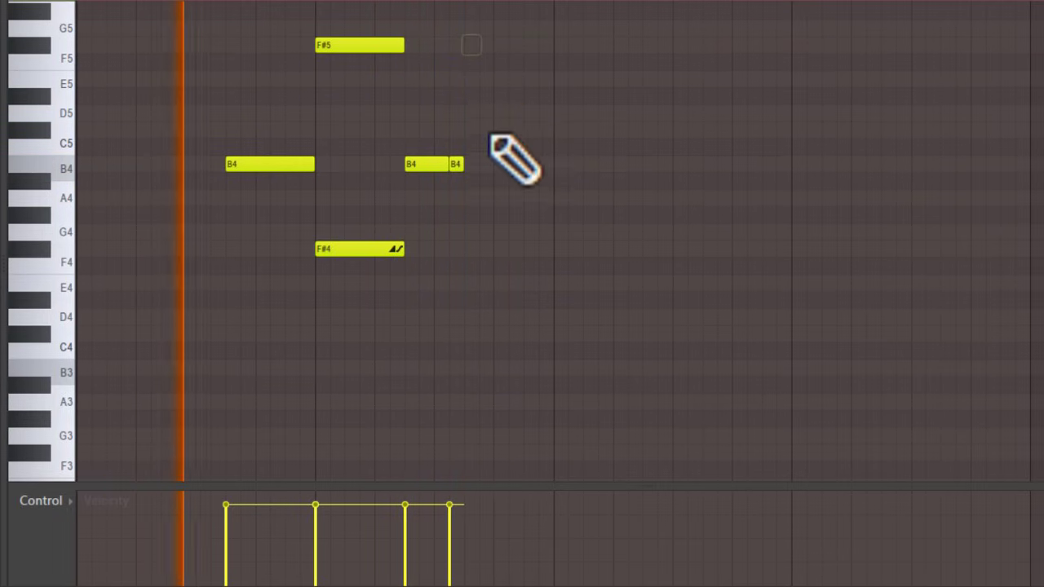
- Add one-step B4 notes at bar 2 step 13 and bar 3 steps 1 and 10, plus four-step ones at bar 3 step 13 and bar 4
click(494, 164)
scroll(629, 70, down, 2)
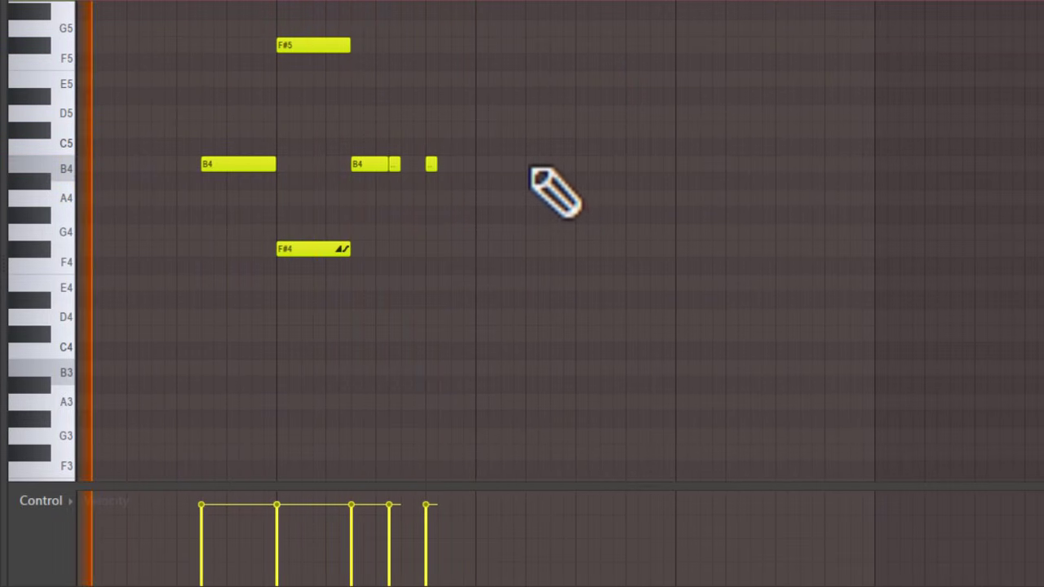
click(481, 164)
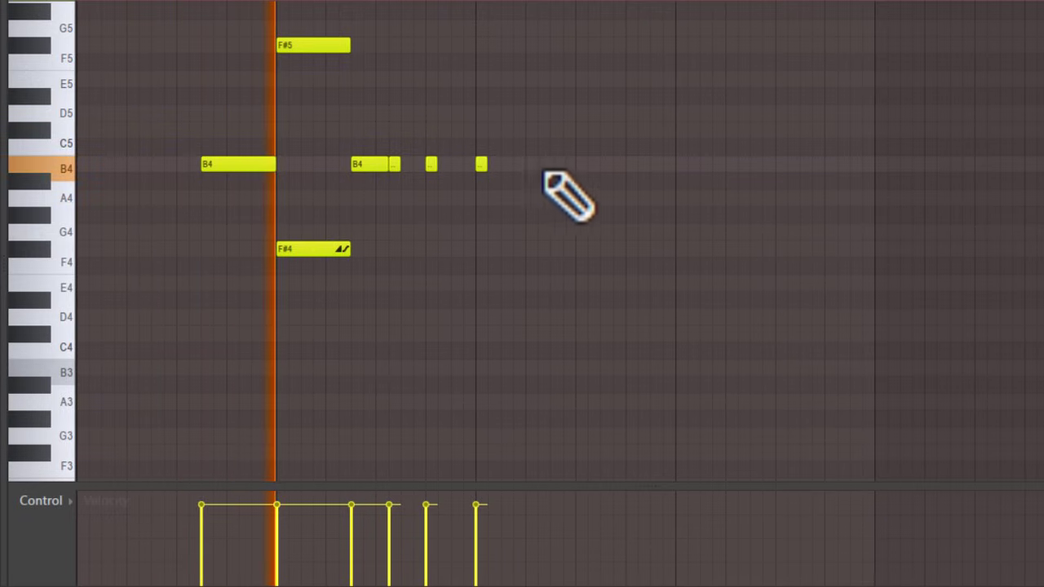
click(593, 163)
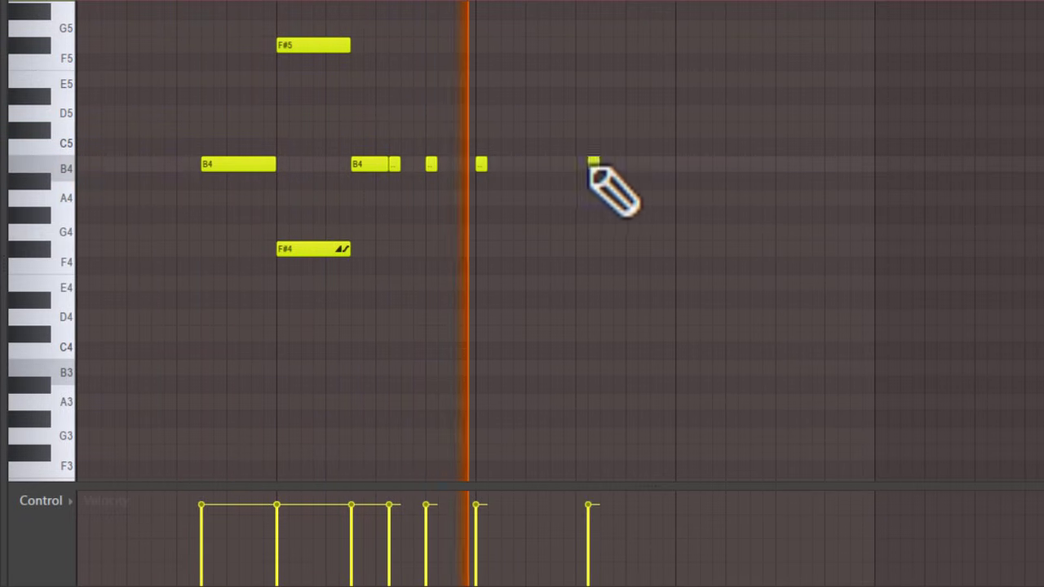
click(628, 164)
drag(634, 165, 672, 174)
click(678, 167)
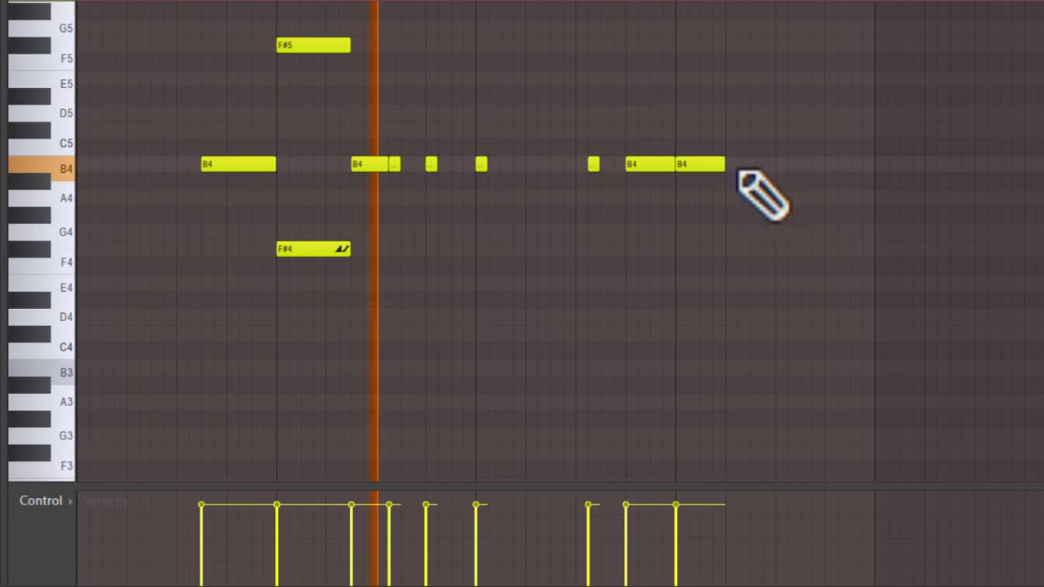
click(775, 165)
click(818, 167)
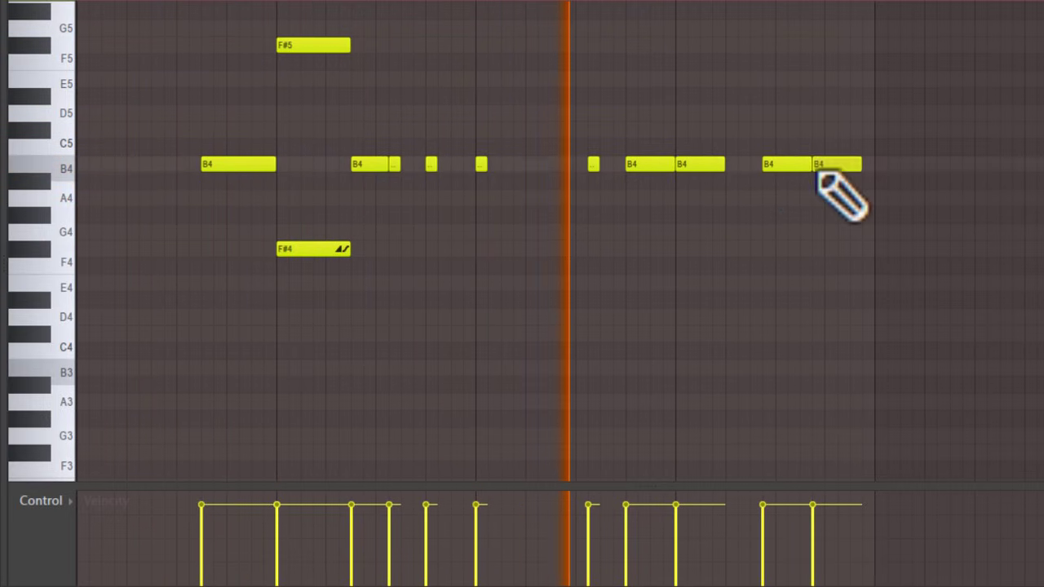
ctrl+scroll(816, 168, down, 1)
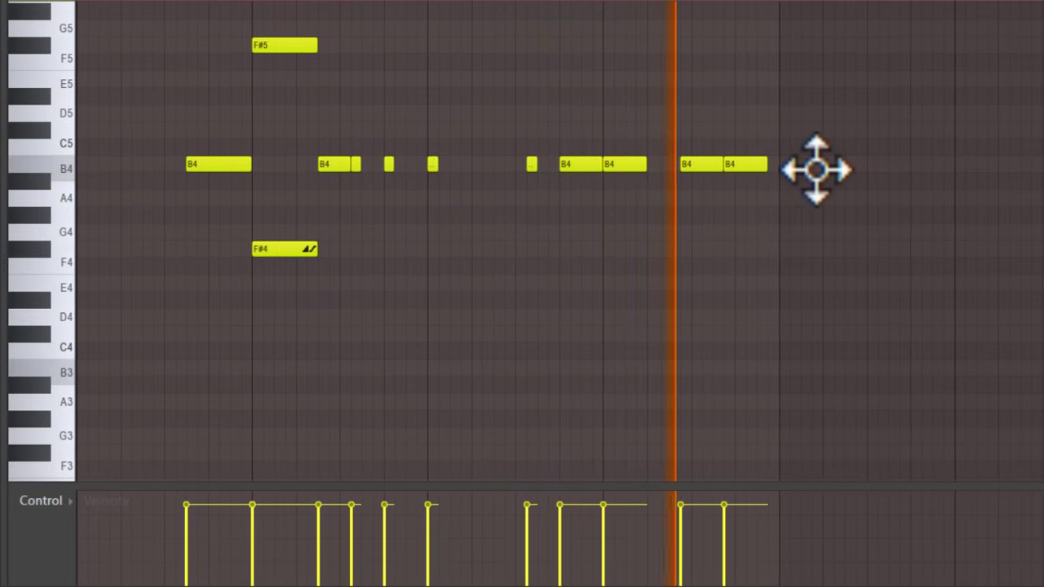
right_click(746, 166)
right_click(710, 167)
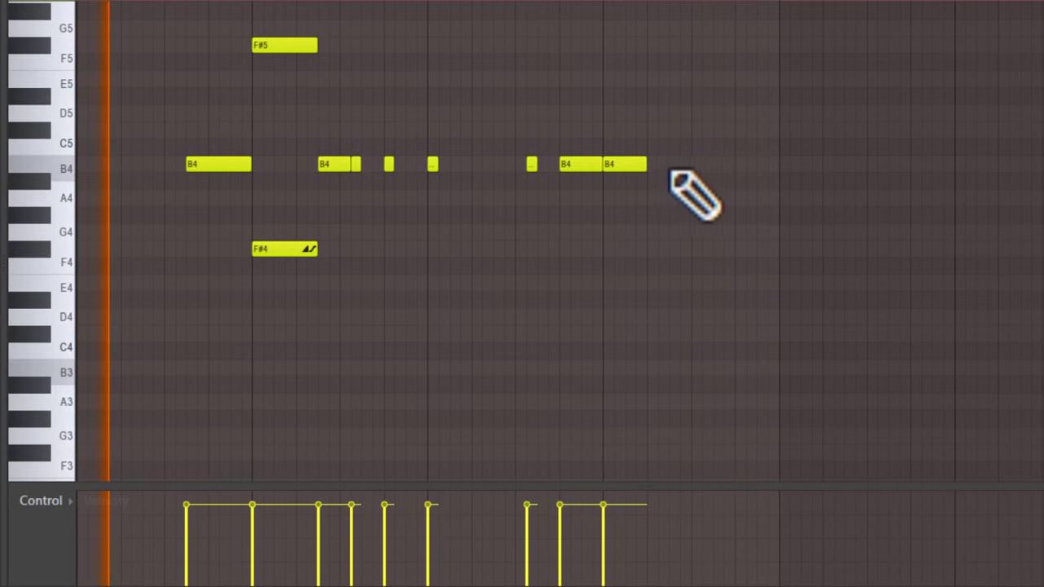
- Draw three back-to-back B4 notes from step 7 to the end of bar 4, lasting three, three and four steps
click(672, 166)
click(734, 168)
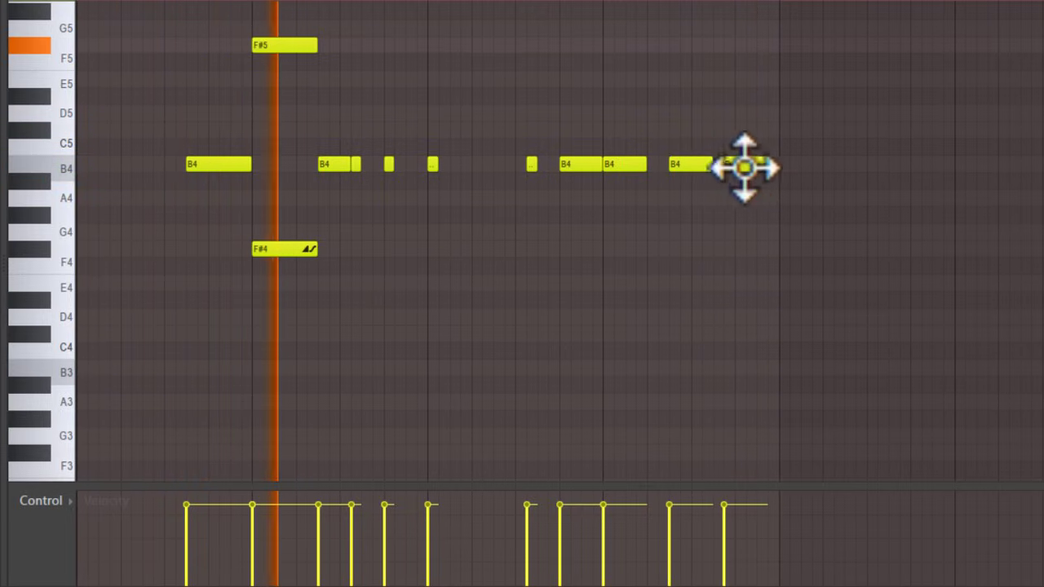
drag(710, 170, 732, 165)
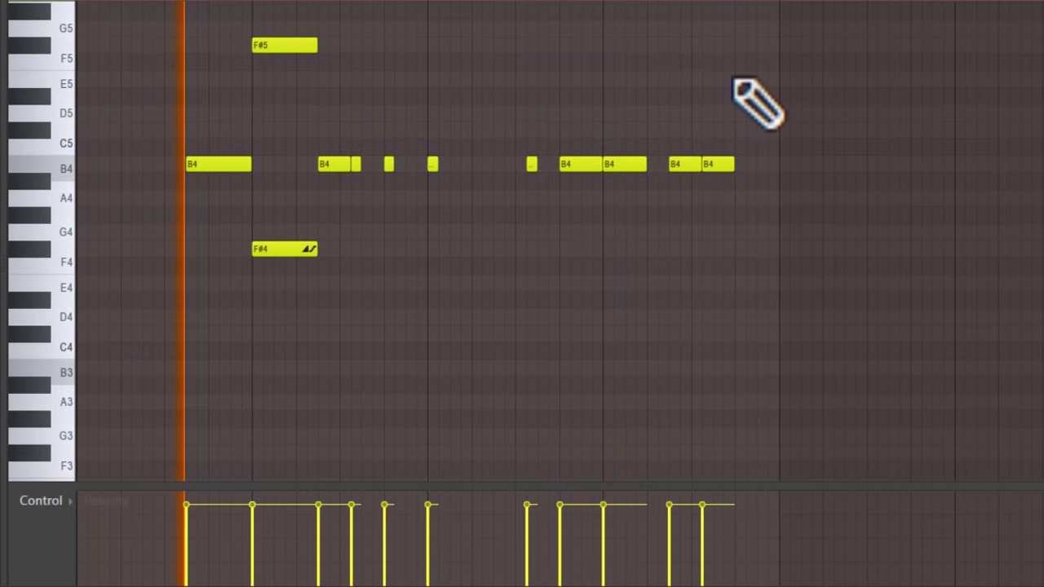
click(738, 164)
drag(769, 165, 778, 166)
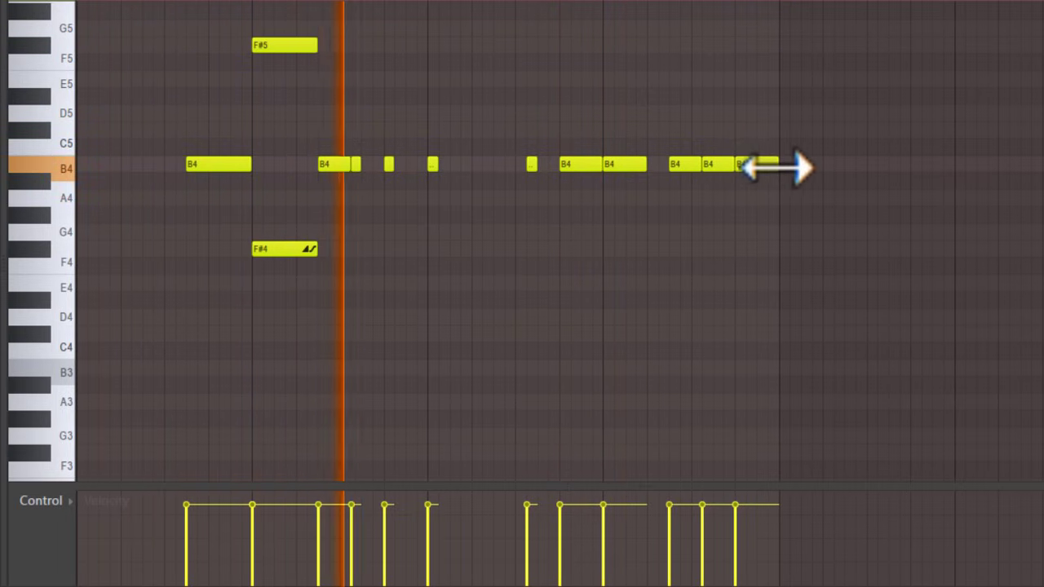
- Add a four-step F#5 note above the last B4 note of bar 4, with slide and portamento enabled
double_click(755, 45)
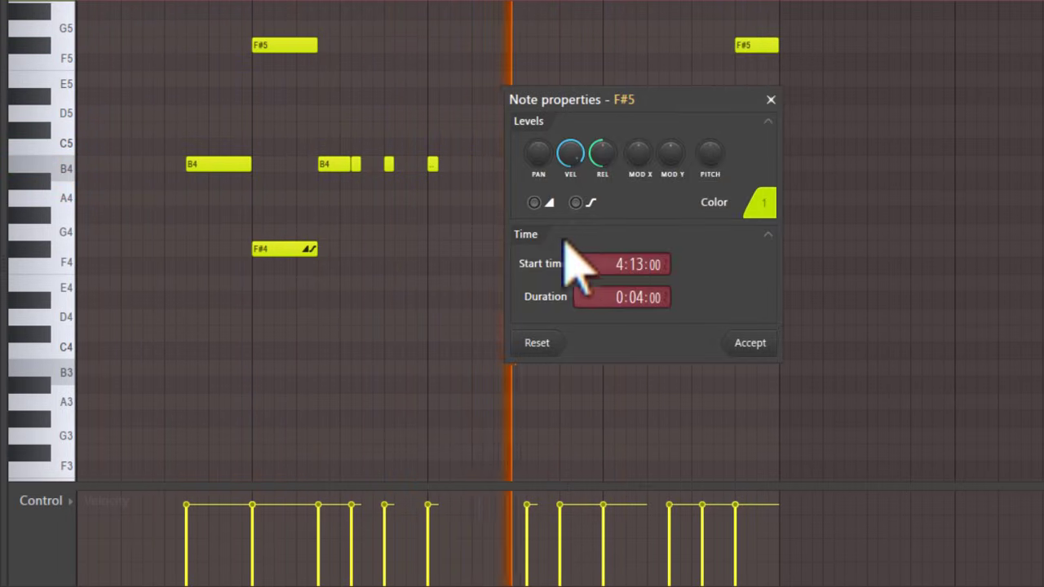
click(575, 202)
click(737, 342)
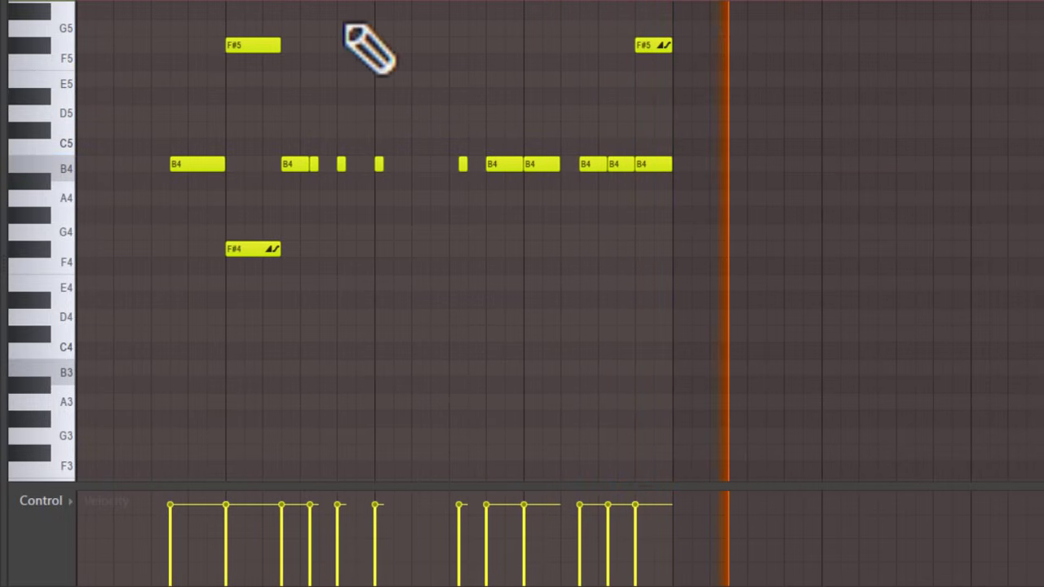
- Draw a six-step B4 note at step 11 of bar 5 and fill bar 6 with four three-step B4 notes and a four-step one
click(768, 164)
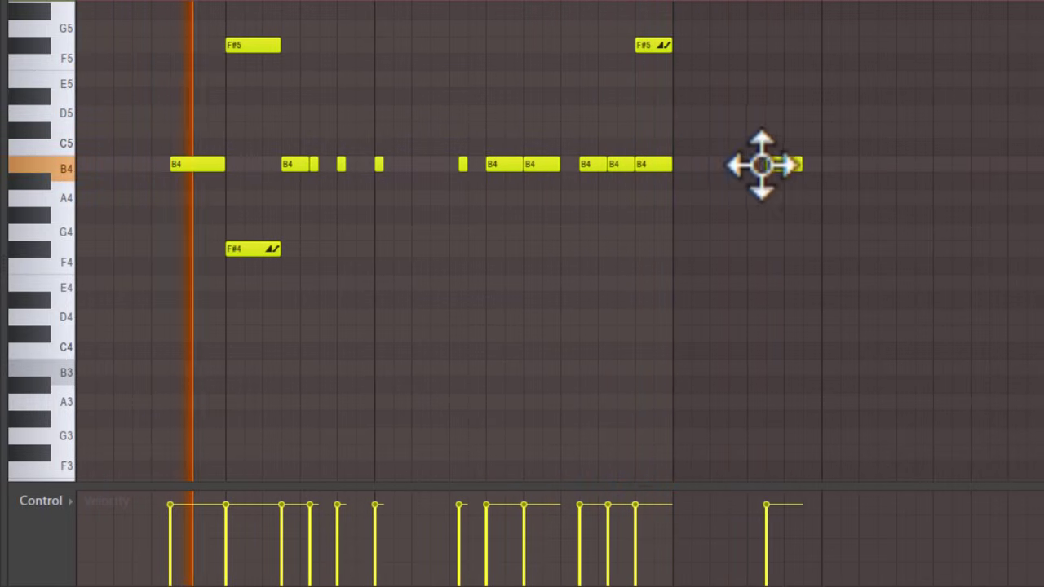
click(827, 167)
scroll(876, 168, up, 2)
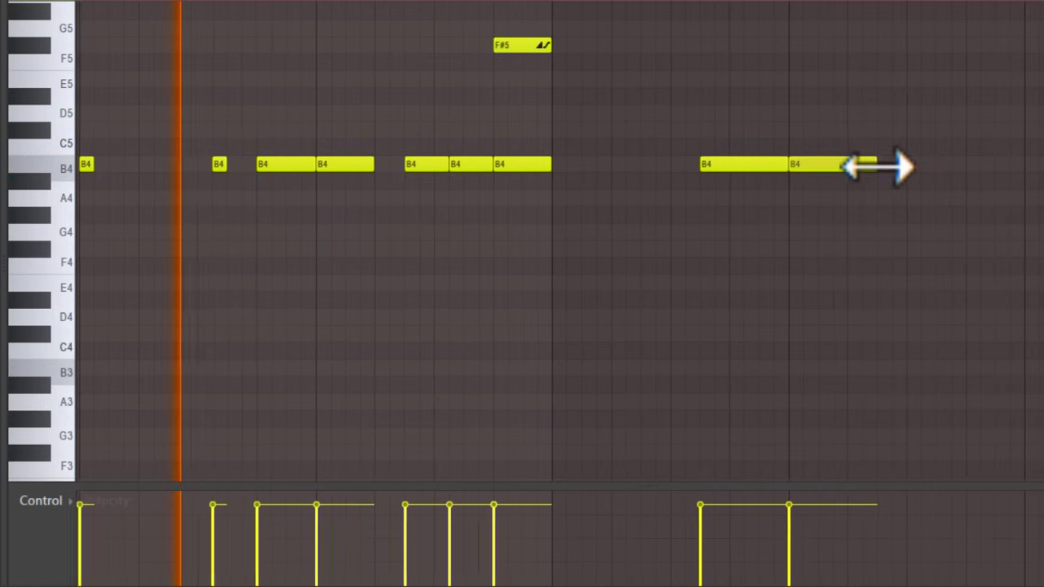
drag(876, 168, 843, 173)
click(863, 163)
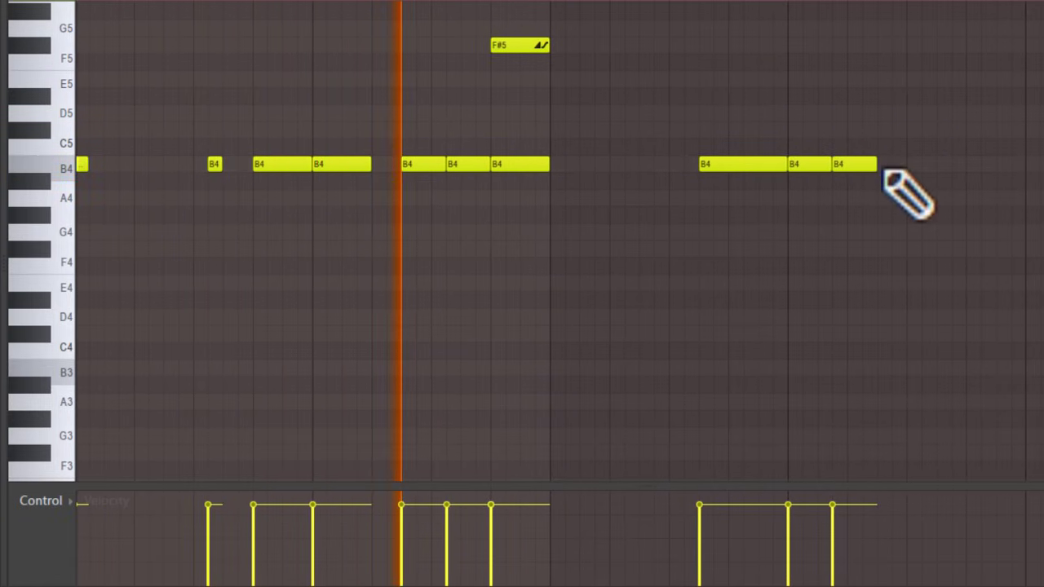
click(888, 166)
click(924, 166)
click(972, 165)
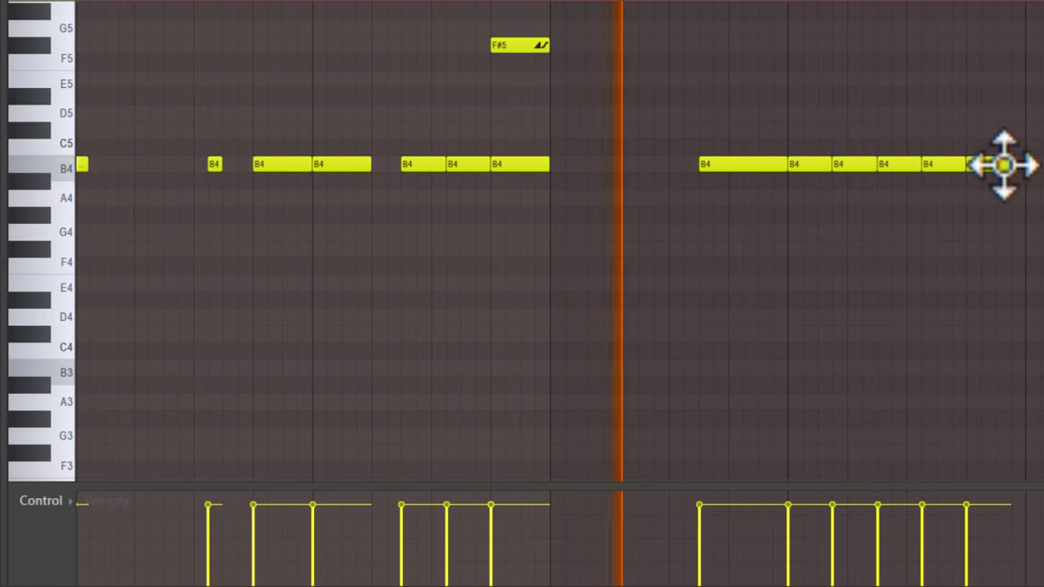
scroll(1031, 179, down, 2)
scroll(1031, 179, up, 4)
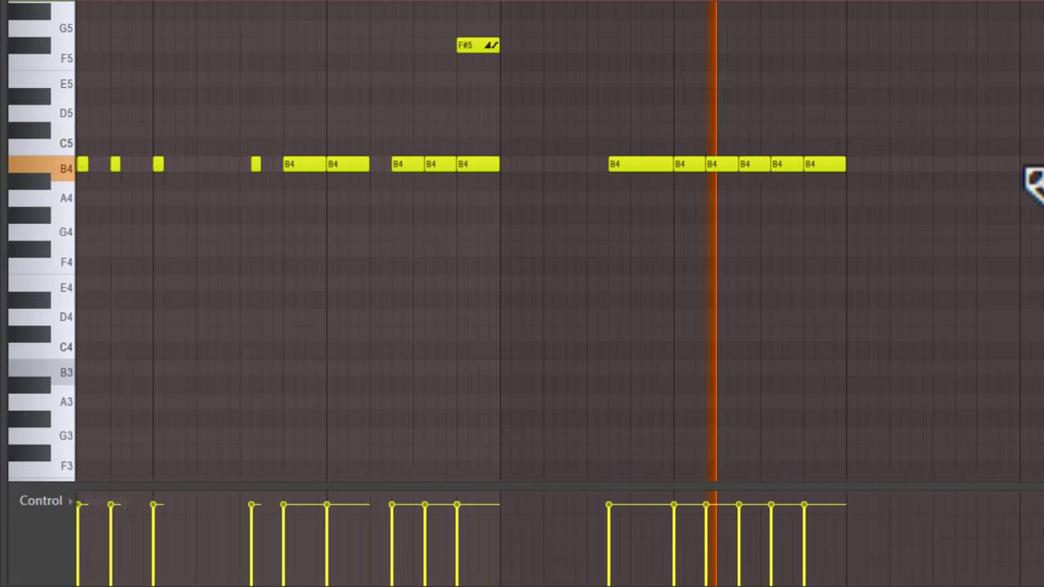
- Add B4 notes at bar 7 steps 1, 7, 10 and 13, lasting four, three, three and four steps, and another at the start of bar 8
scroll(1032, 180, down, 4)
scroll(1032, 180, down, 2)
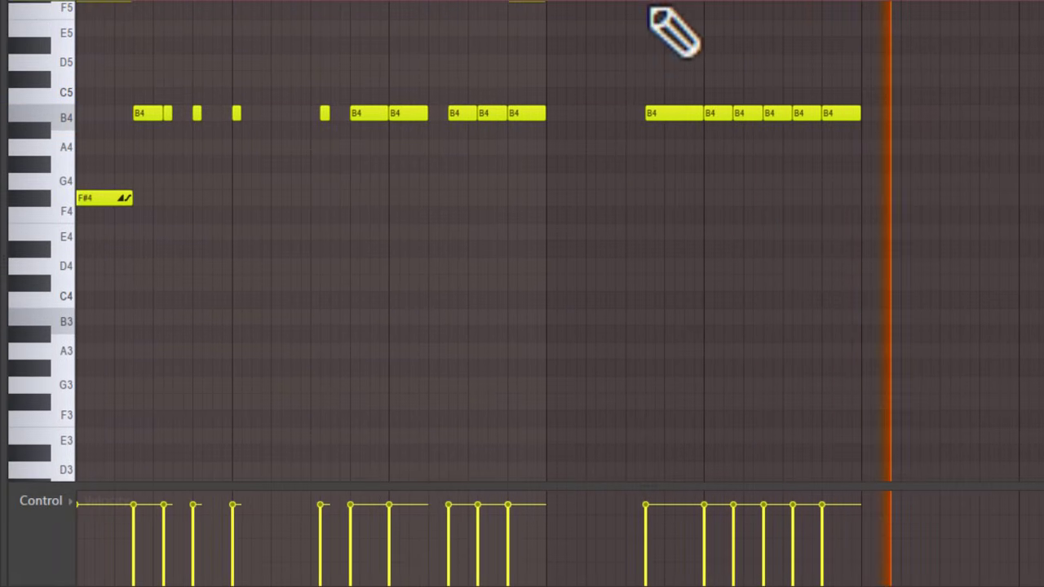
click(481, 7)
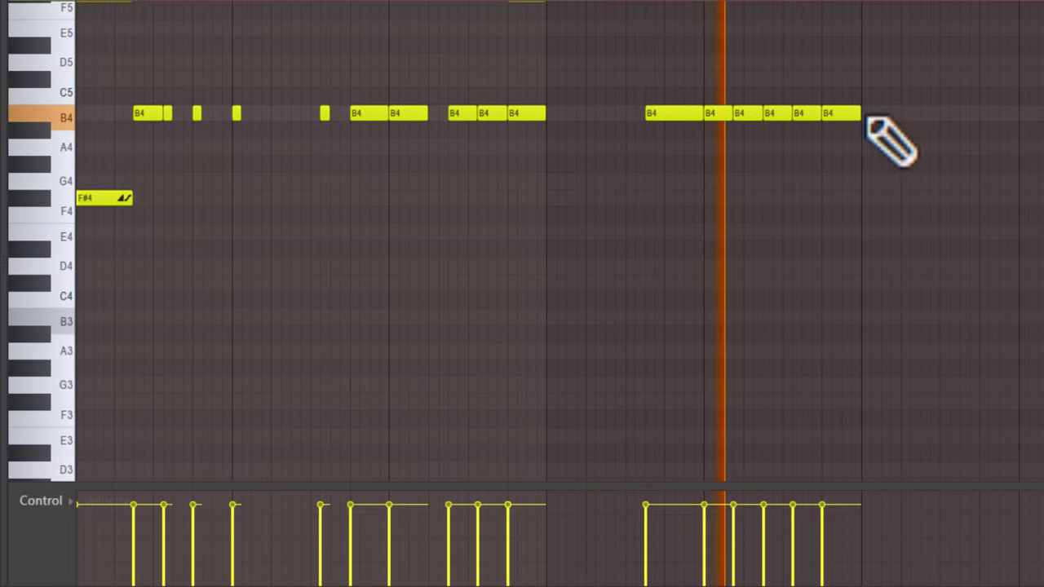
click(879, 114)
click(917, 116)
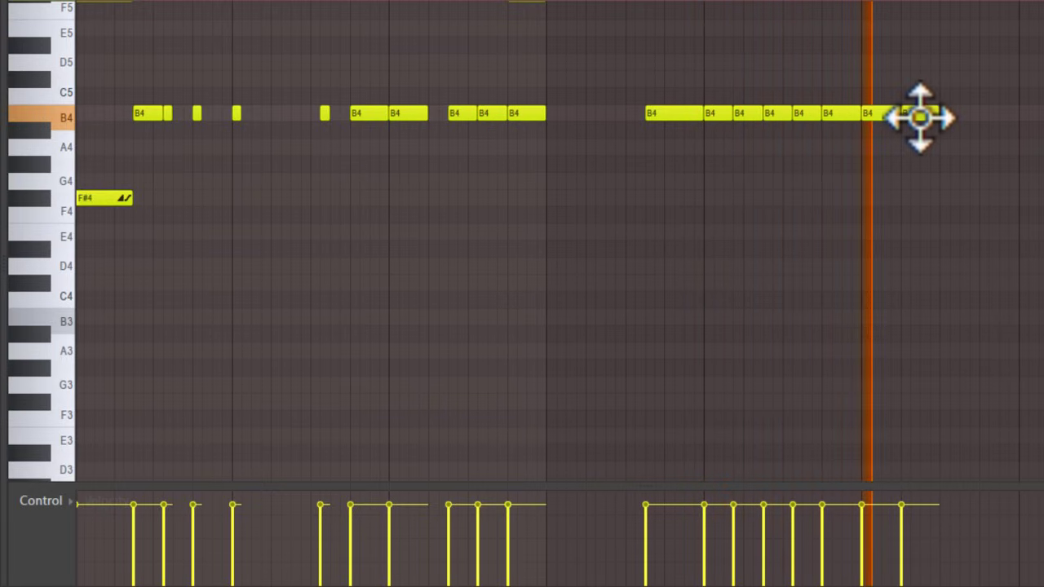
mouse_move(917, 116)
mouse_down()
mouse_move(944, 111)
mouse_move(934, 117)
mouse_up()
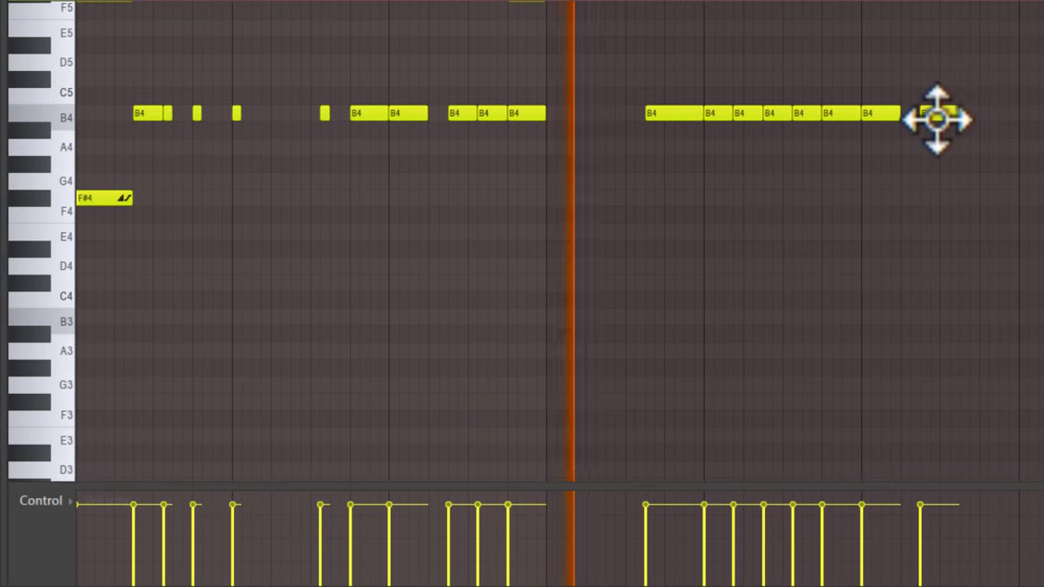
click(958, 115)
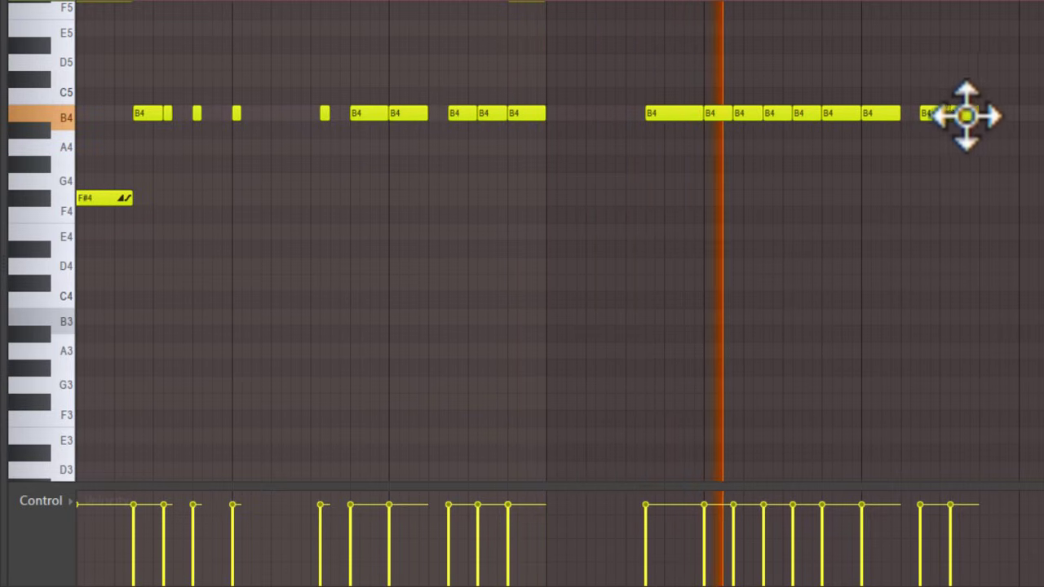
click(989, 115)
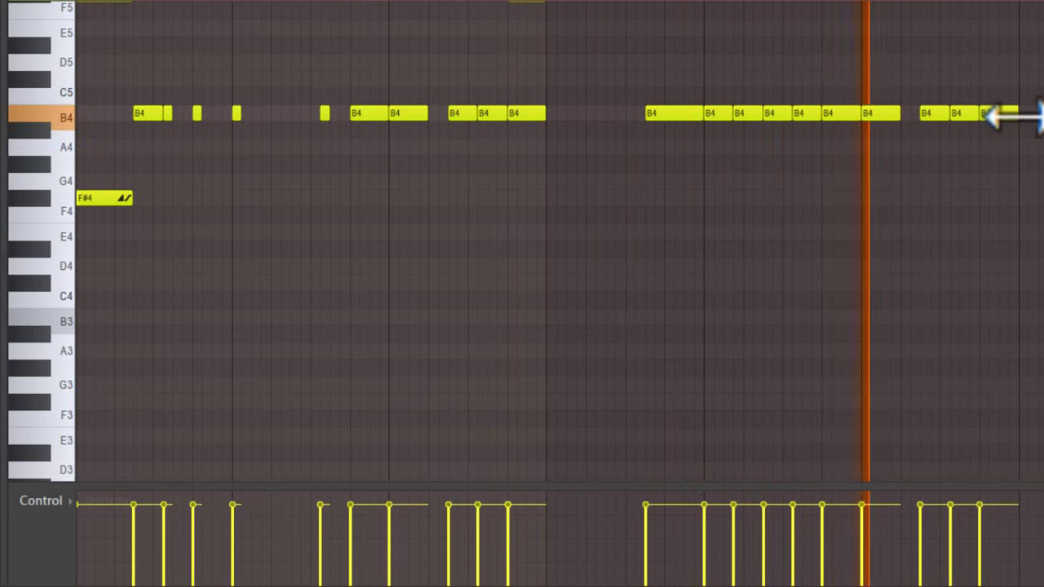
click(1020, 114)
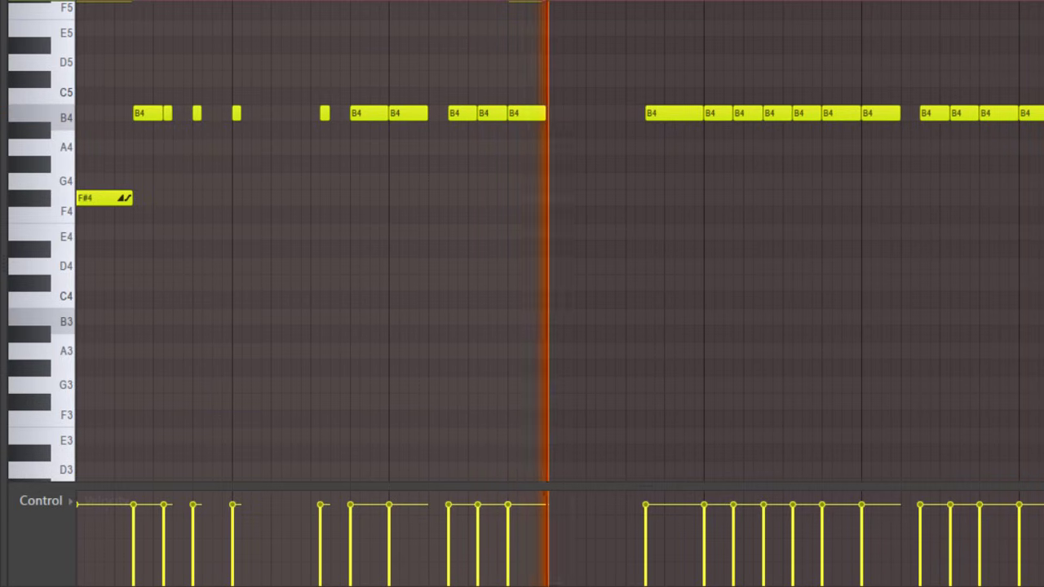
scroll(522, 245, up, 2)
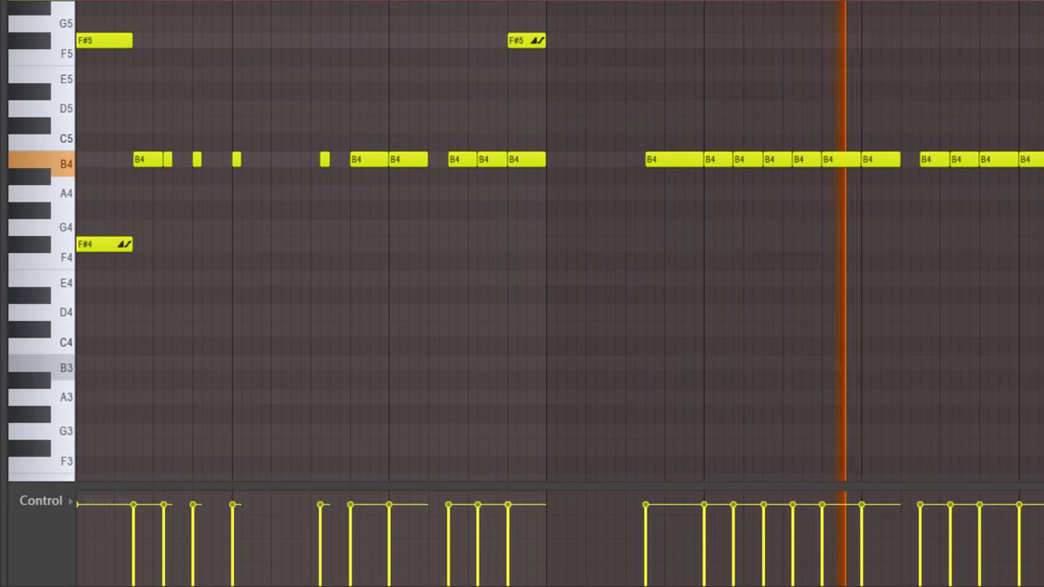
- Extend the B4 note at the start of bar 8 to six steps and add three-step G4, B4 and F#5 notes after it
scroll(938, 245, down, 2)
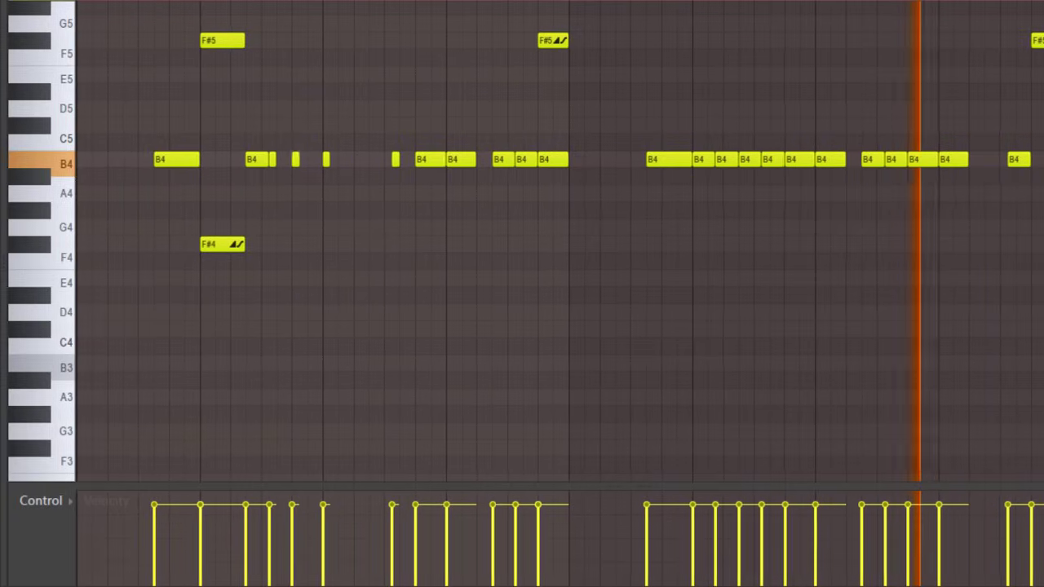
scroll(1024, 226, up, 4)
scroll(1024, 227, up, 2)
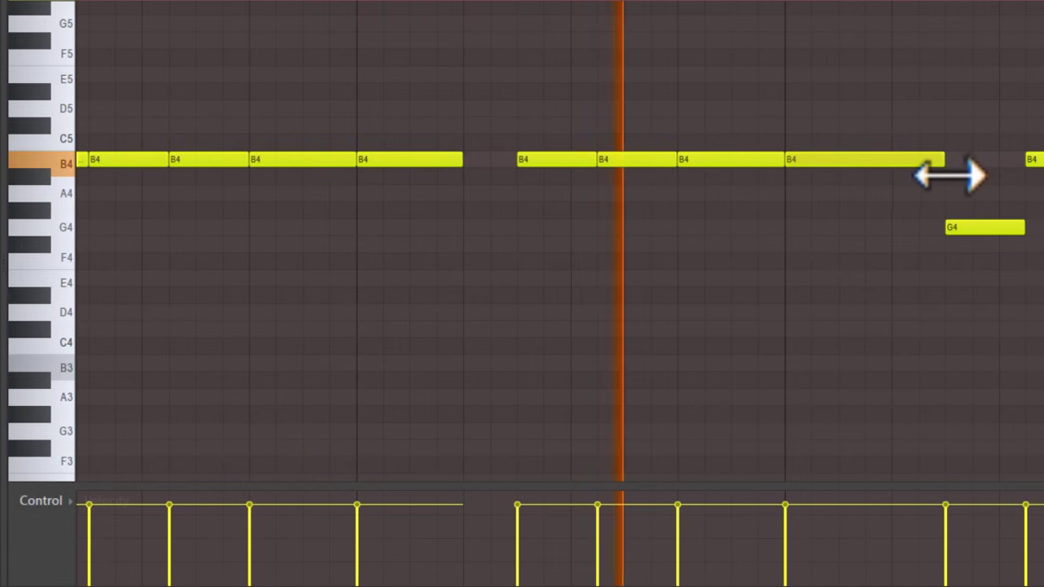
scroll(977, 204, down, 4)
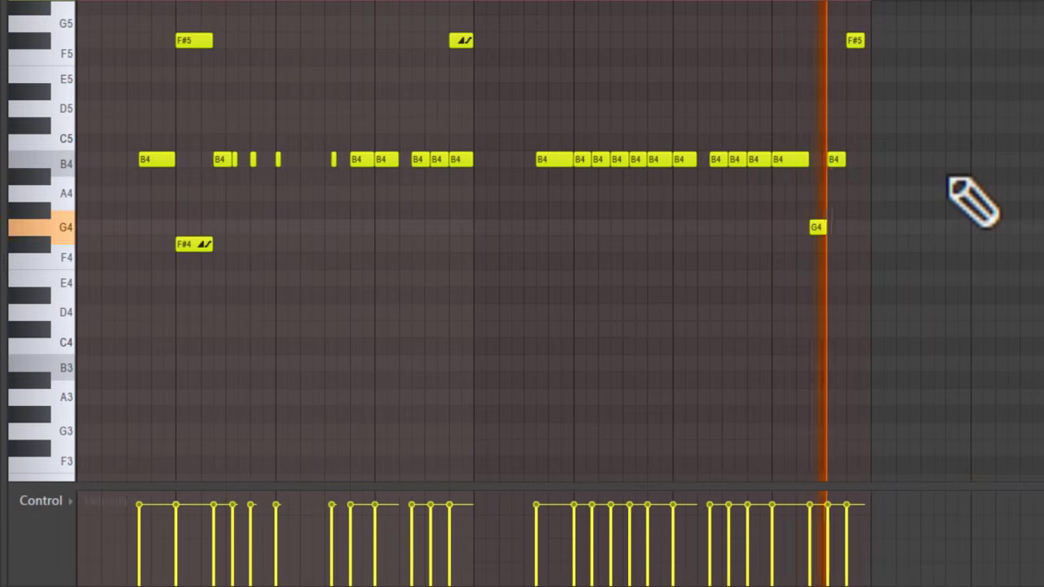
- Create Pattern 10 and place four back-to-back clips of it on Track 10, beneath the Pattern 9 clip
key(F5)
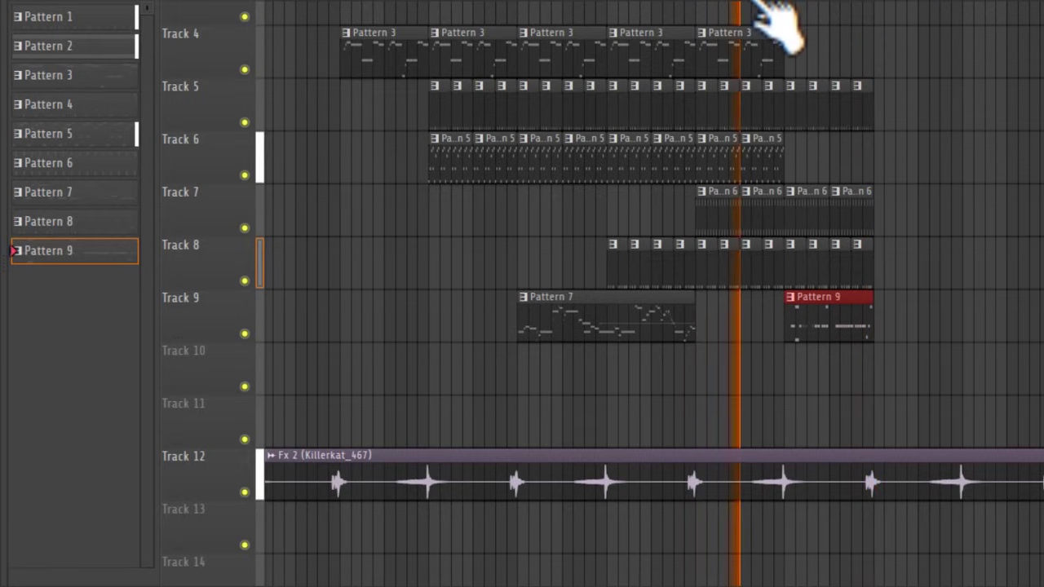
key(KP_Add)
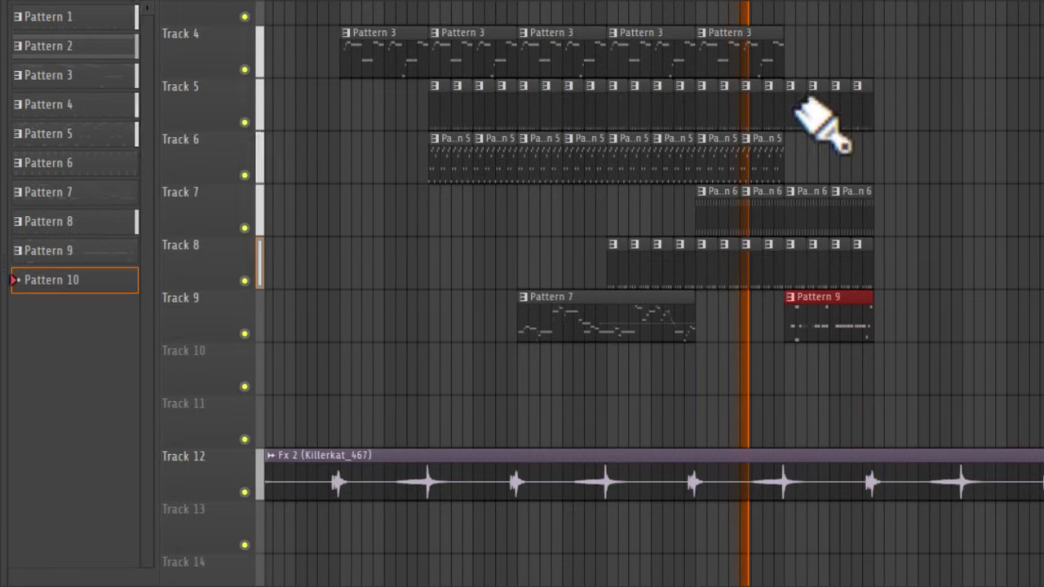
click(793, 372)
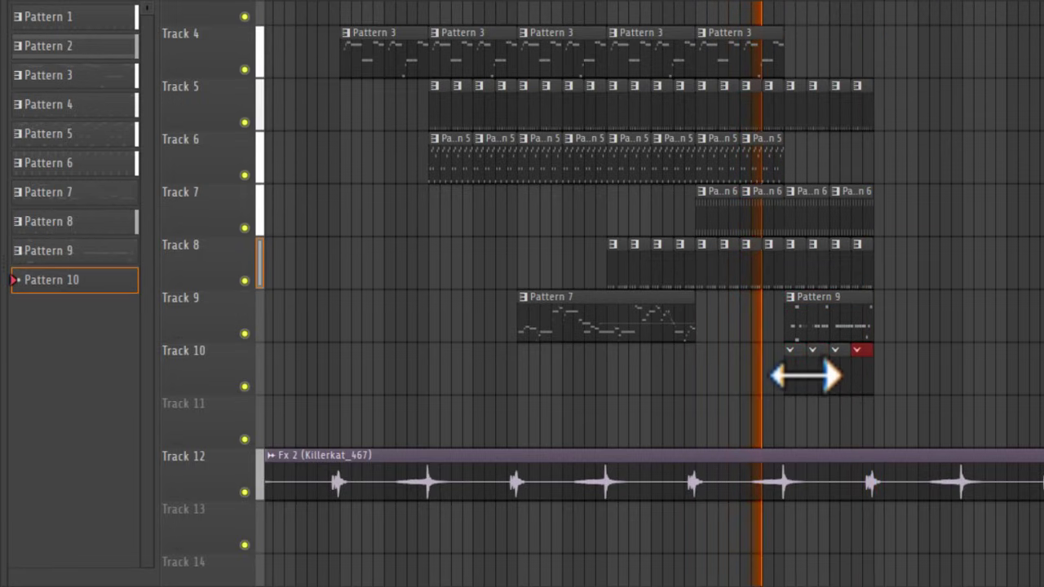
- Place the GM FILL (1) sample on Track 11 as one-bar clips in bars 64 and 72
key(alt+F8)
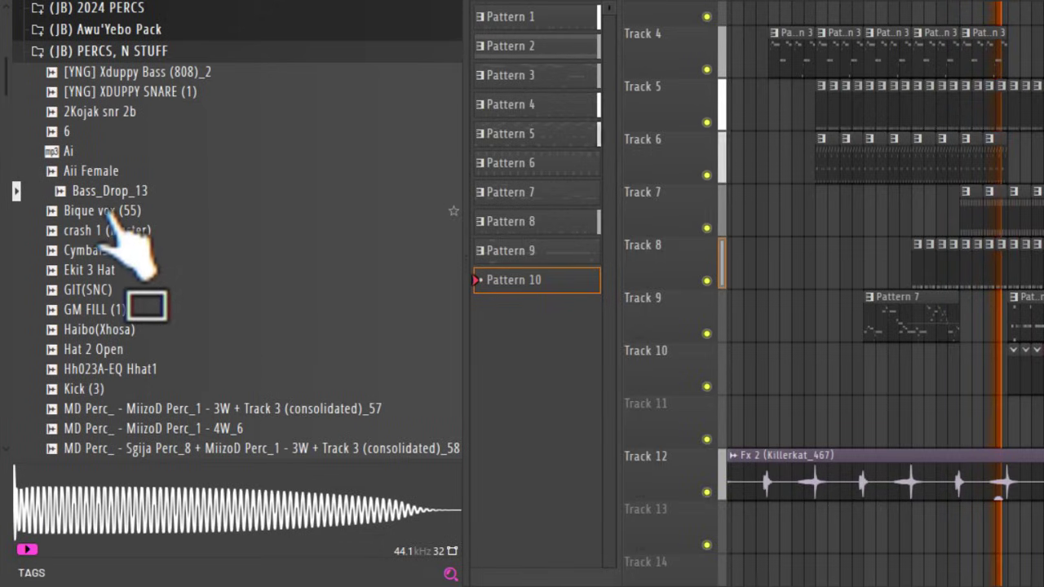
scroll(123, 237, down, 3)
mouse_move(128, 236)
mouse_down()
mouse_move(816, 441)
mouse_move(868, 416)
mouse_up()
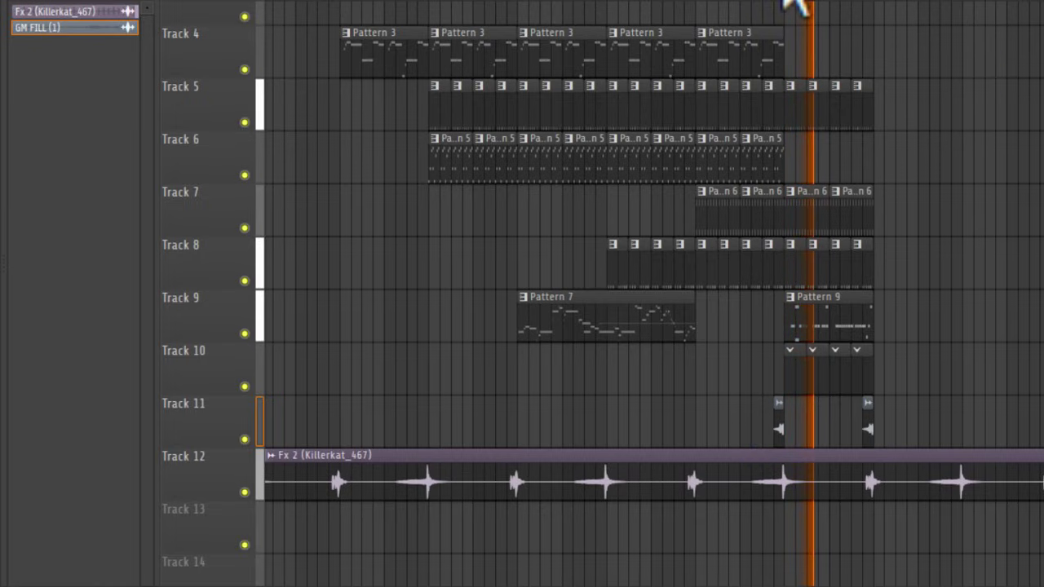
- Load the Cymbals (17) and crash 1 (master) samples from the browser into new channels
mouse_move(12, 226)
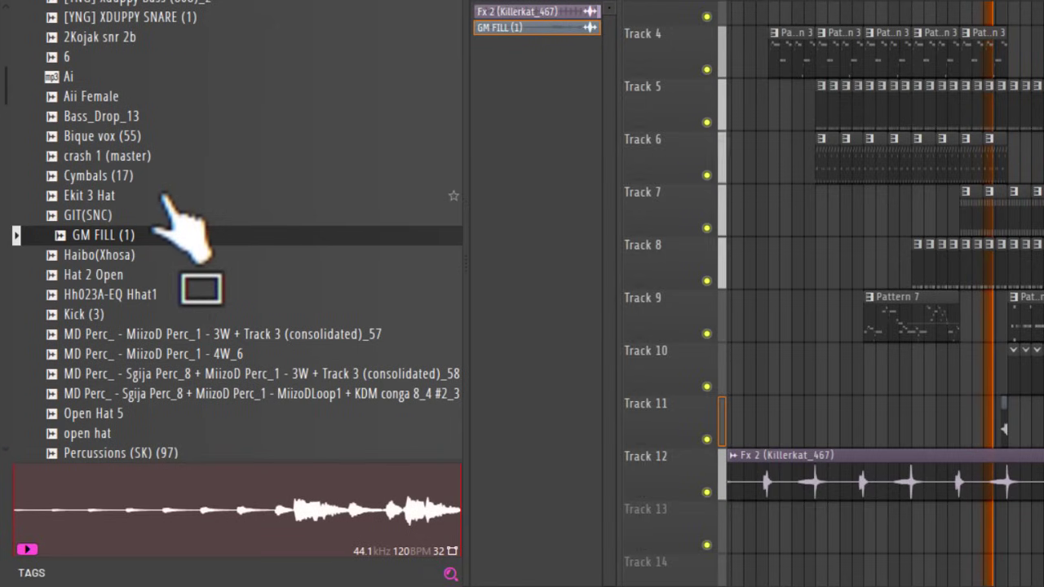
right_click(135, 176)
click(188, 191)
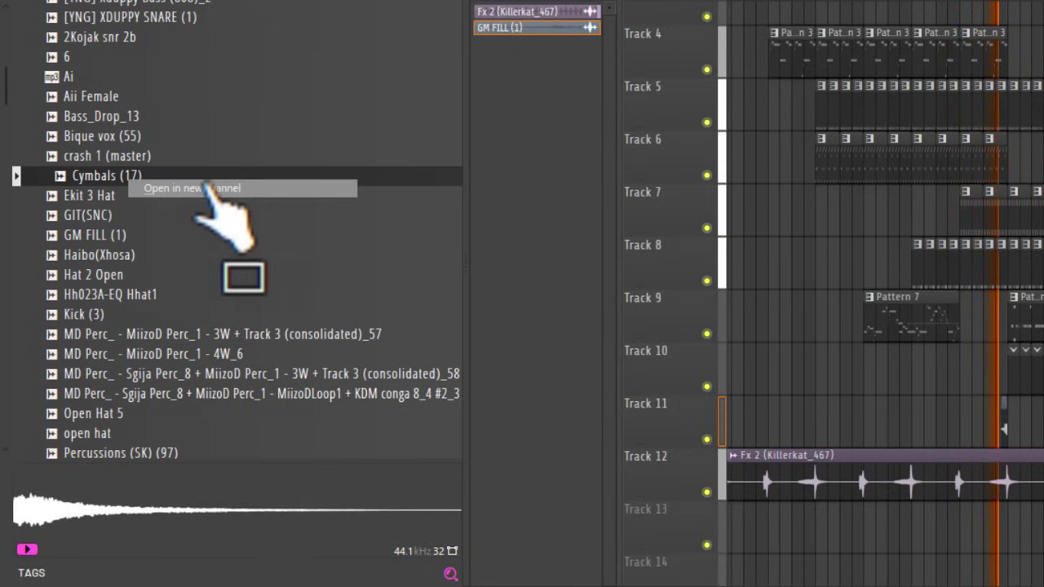
right_click(118, 160)
click(214, 185)
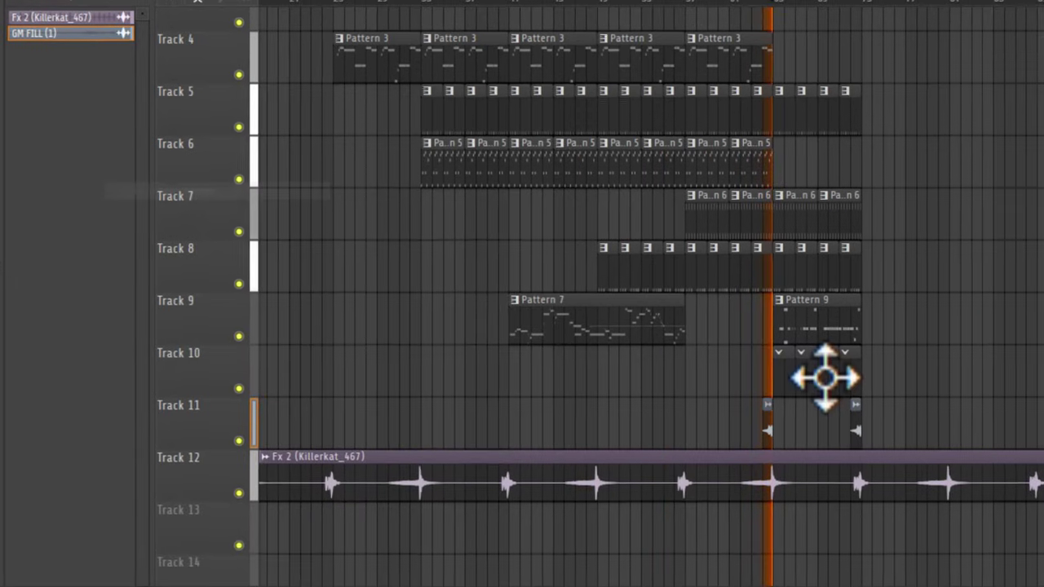
- Program the crash 1 (master) channel on steps 4, 7, 10, 20, 23, 26 and 29, and Cymbals (17) on step 13
key(F6)
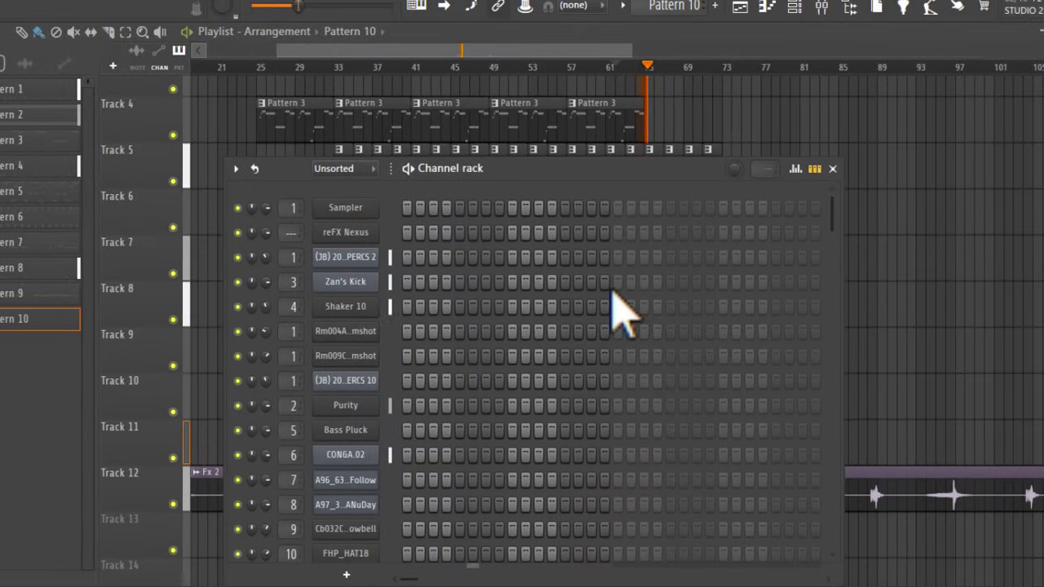
scroll(622, 308, down, 5)
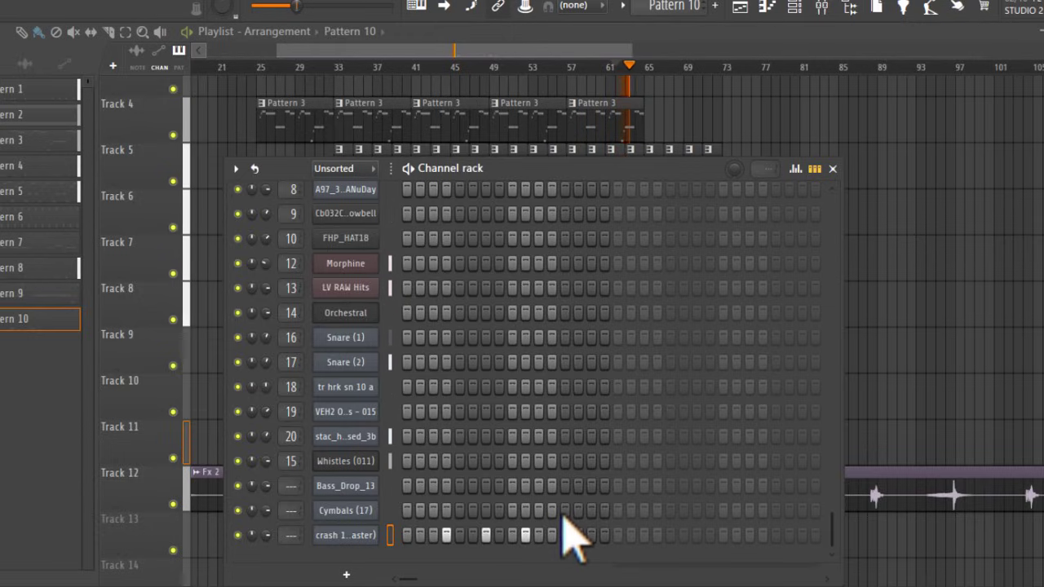
click(658, 535)
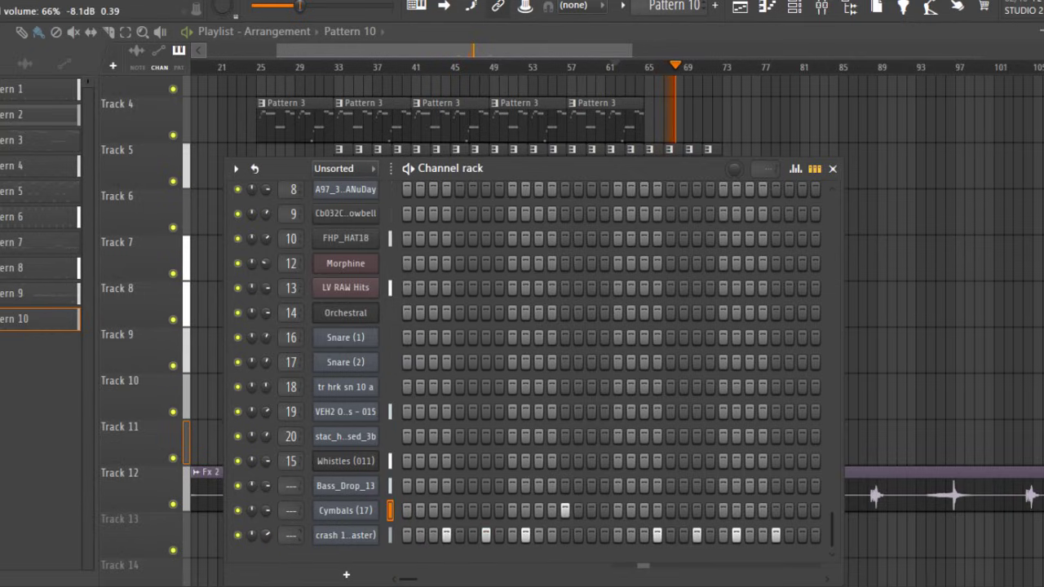
- Route Bass_Drop_13, Cymbals (17) and crash 1 (master) to mixer tracks 22 to 24 and slightly lower the crash fader
double_click(389, 535)
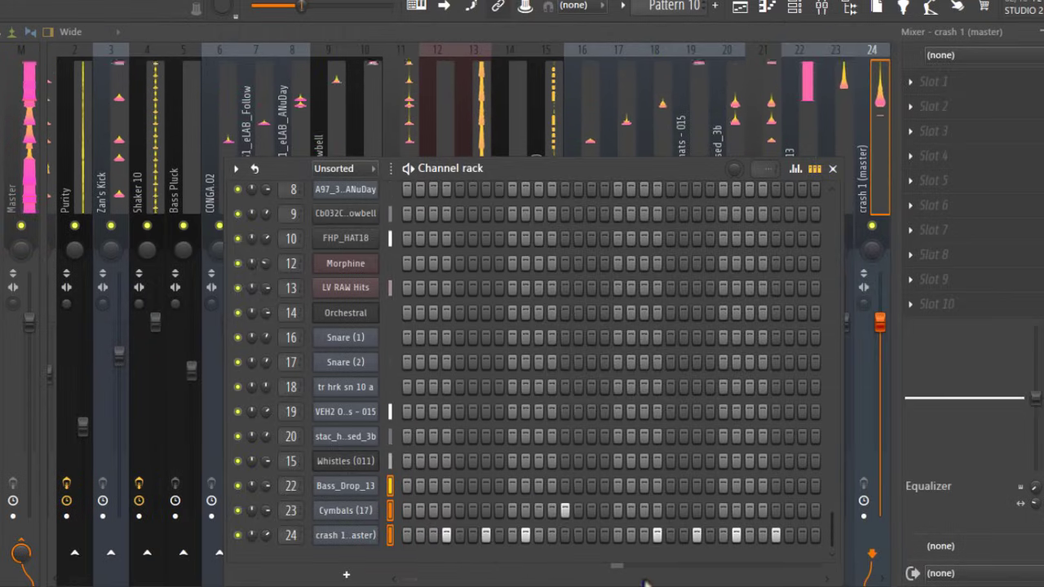
click(874, 118)
drag(881, 287, 866, 333)
click(843, 326)
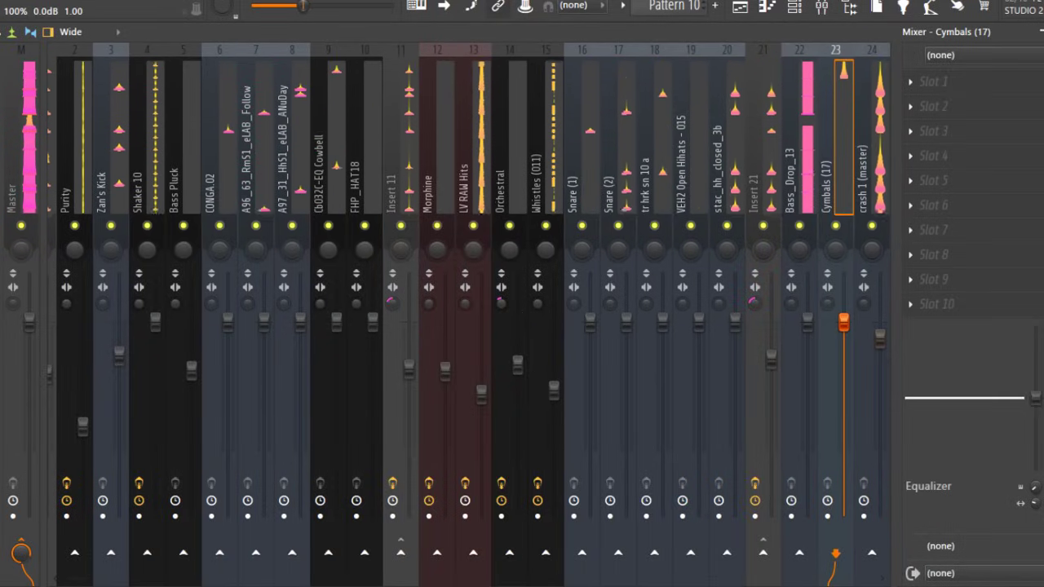
- Move the Fx 2 (Killerkat_467) audio clip in the playlist from Track 12 down to Track 16
click(767, 7)
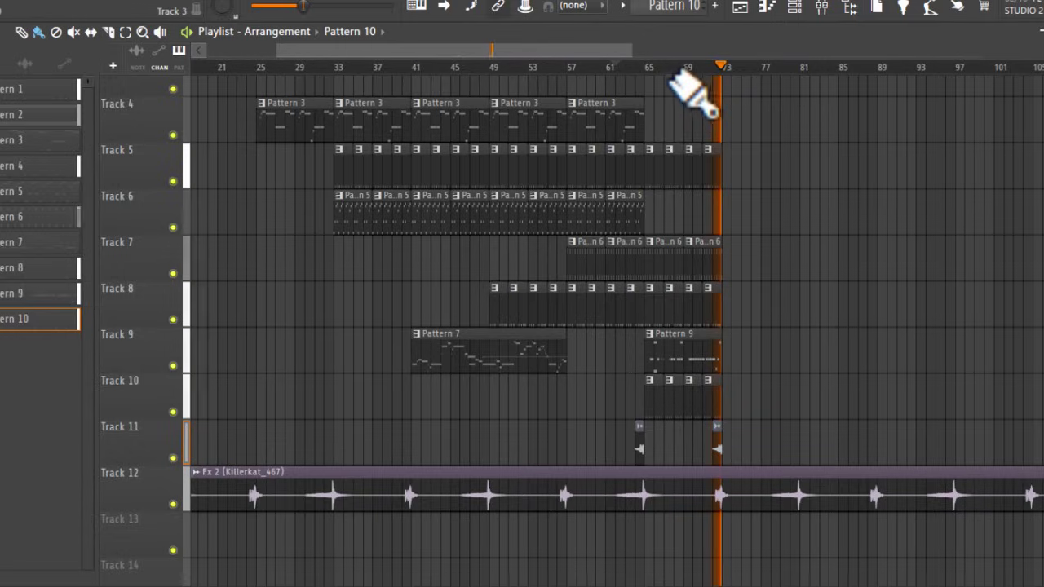
scroll(676, 362, down, 3)
drag(562, 381, 540, 567)
- Create Pattern 11 and place two four-bar clips of it on Track 12, at bars 65 and 69
key(F4)
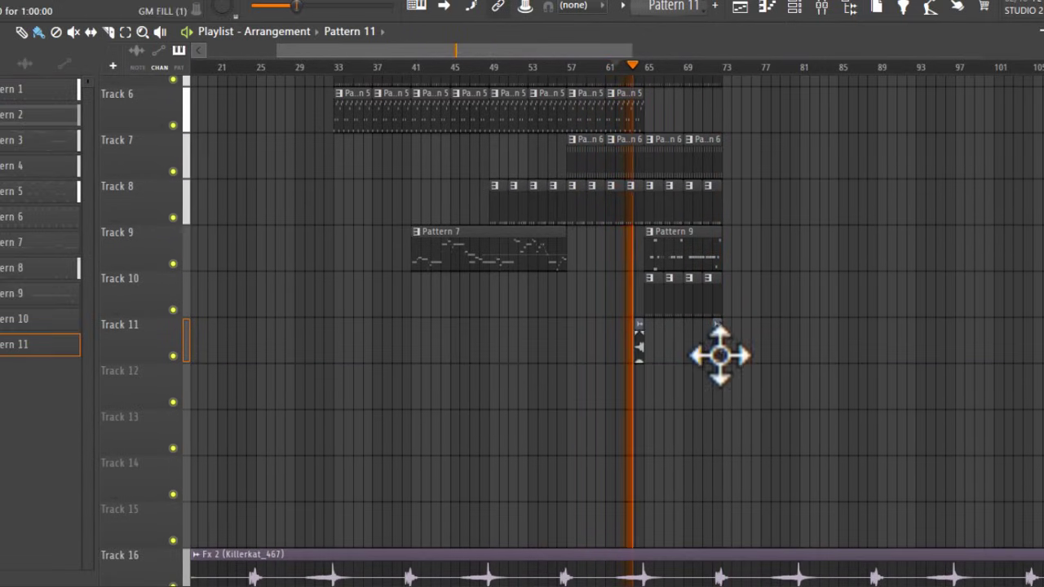
click(649, 403)
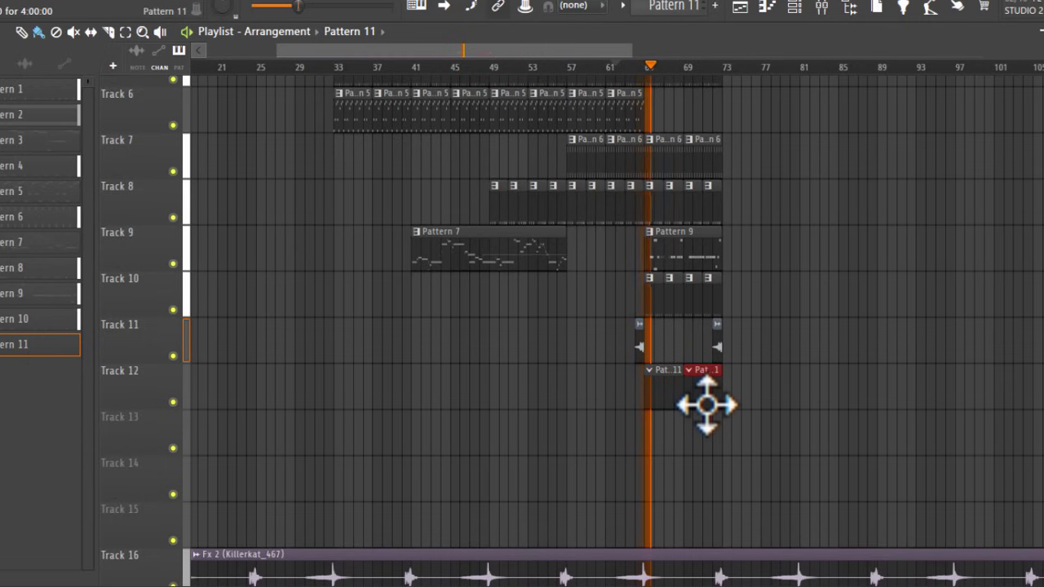
- Add a GMS synthesizer channel to the project and move its window clear of the channel rack's lower rows
key(F6)
click(351, 272)
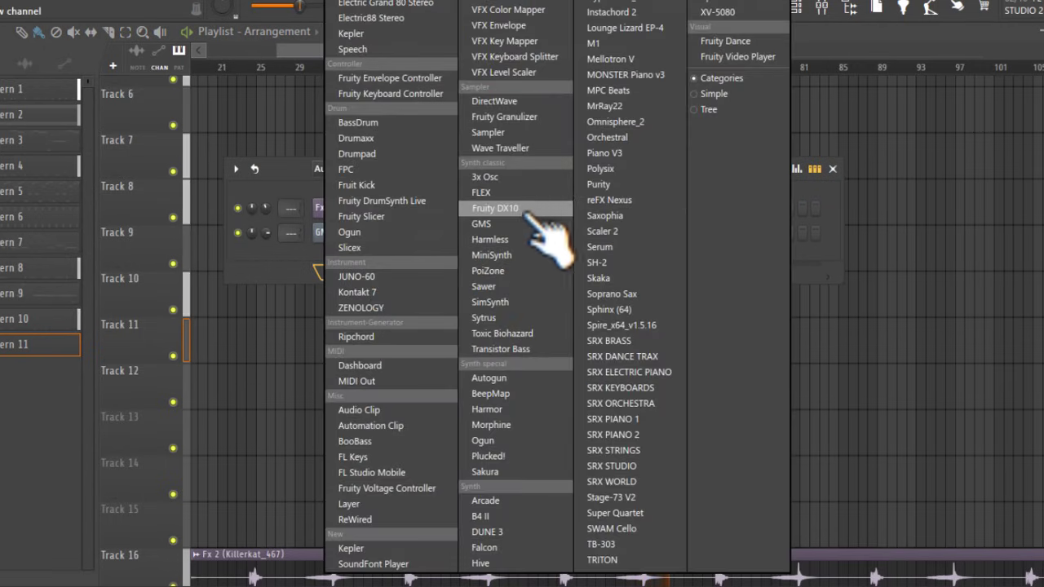
click(513, 224)
drag(424, 241, 396, 79)
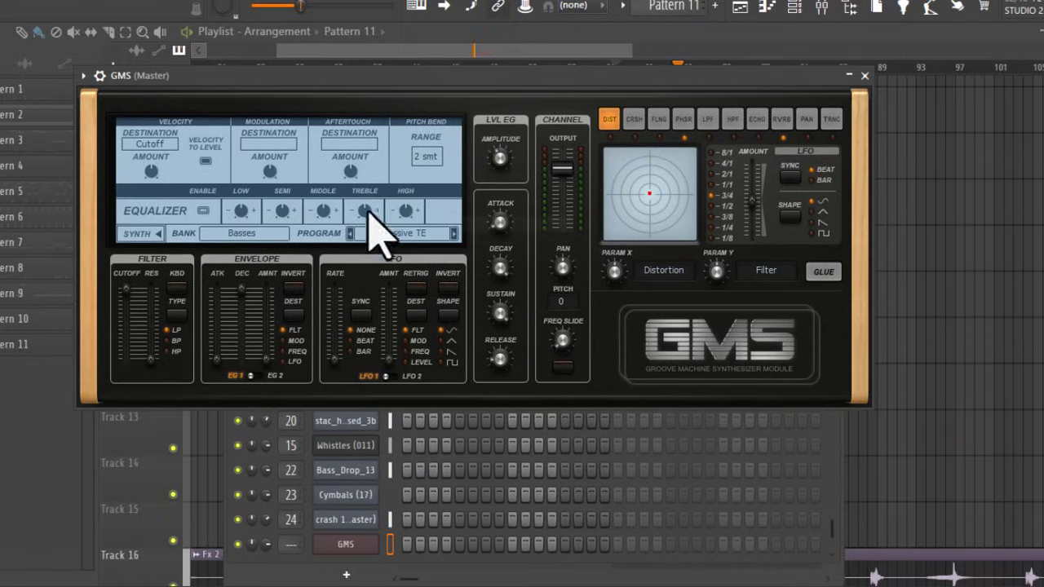
- Load the Ghost TE preset from the Pads & Textures bank into GMS
click(252, 238)
click(405, 216)
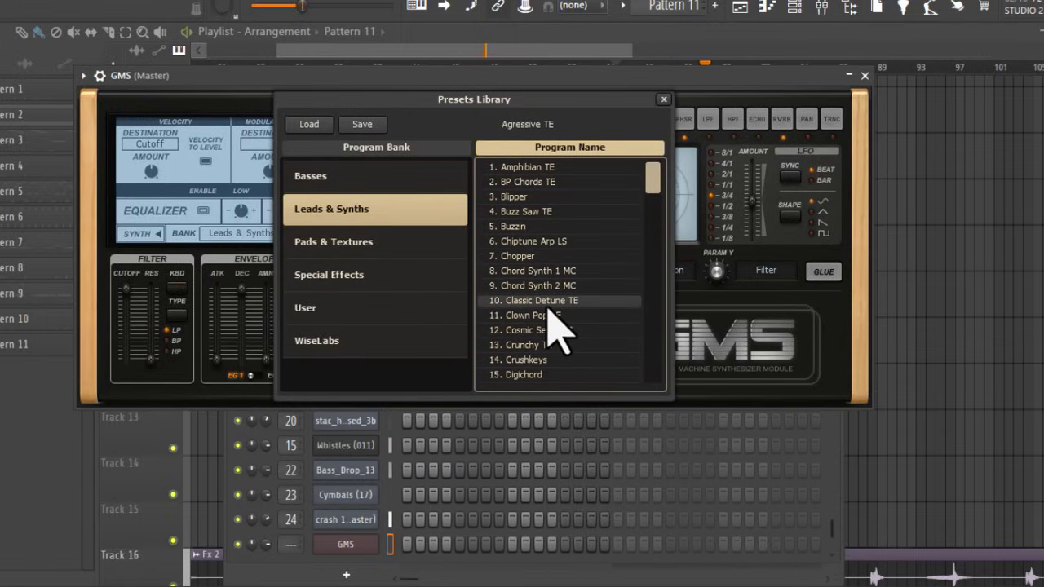
click(399, 243)
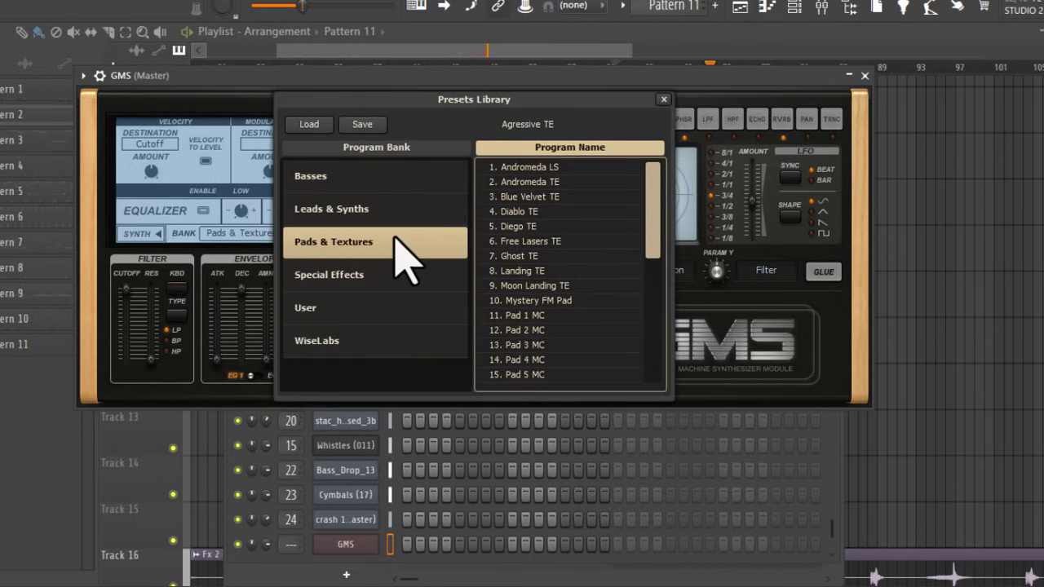
double_click(532, 256)
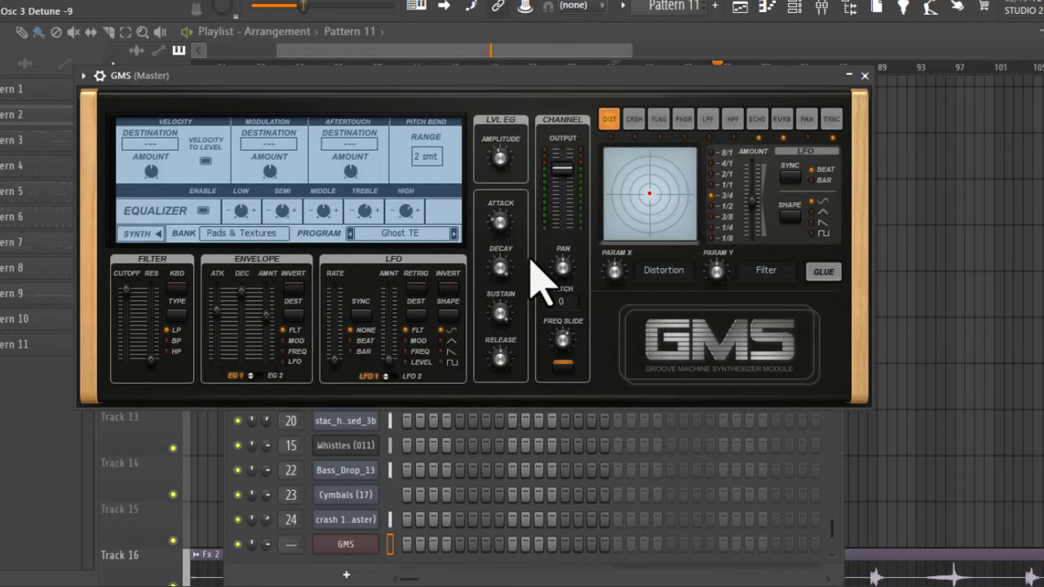
- Set the GMS channel to cut itself in group 21 and route it to mixer track 25
click(99, 75)
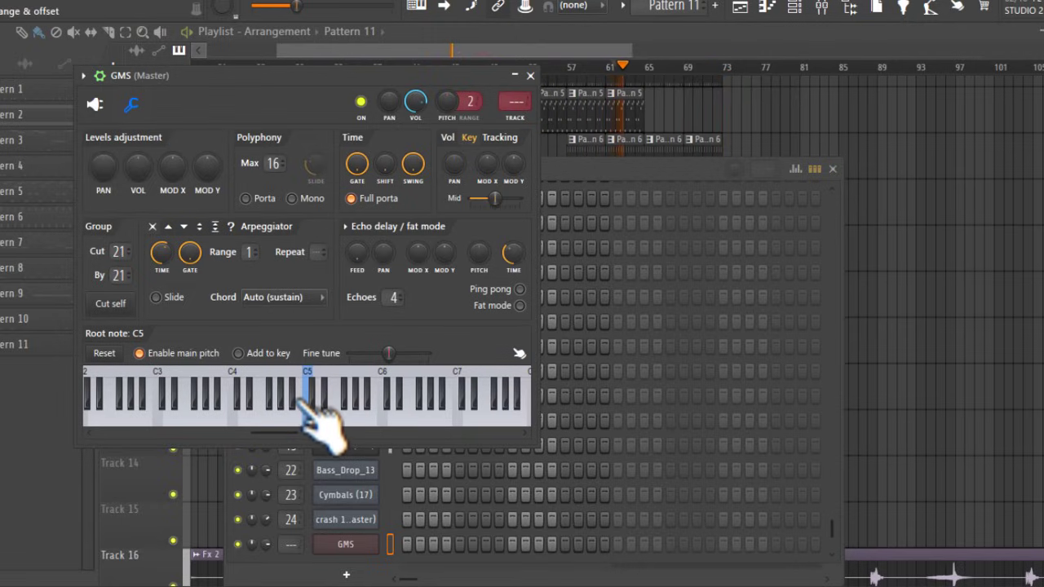
click(503, 121)
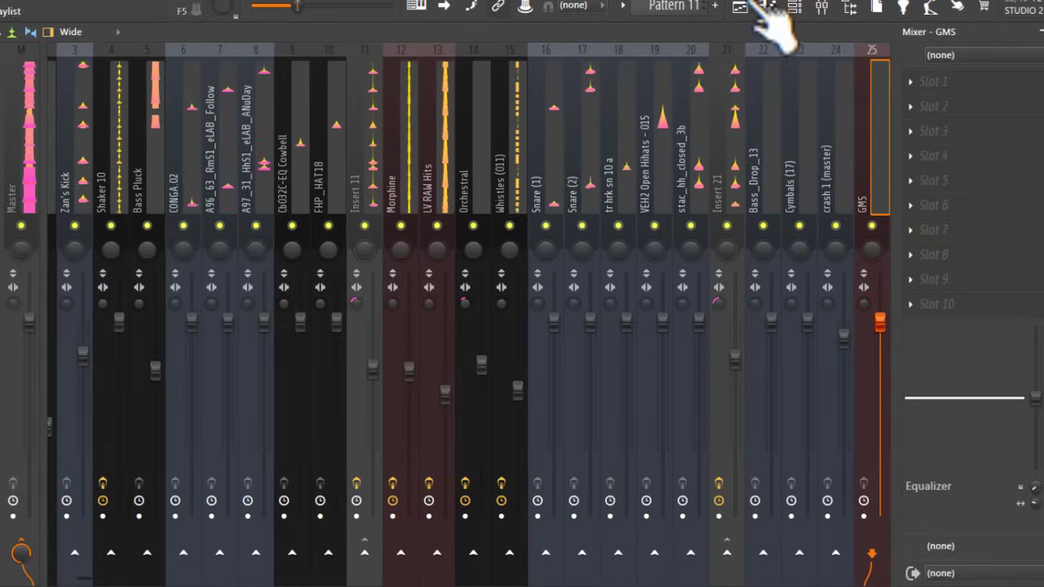
- Record a GMS melody into Pattern 11 over the playing arrangement
click(787, 10)
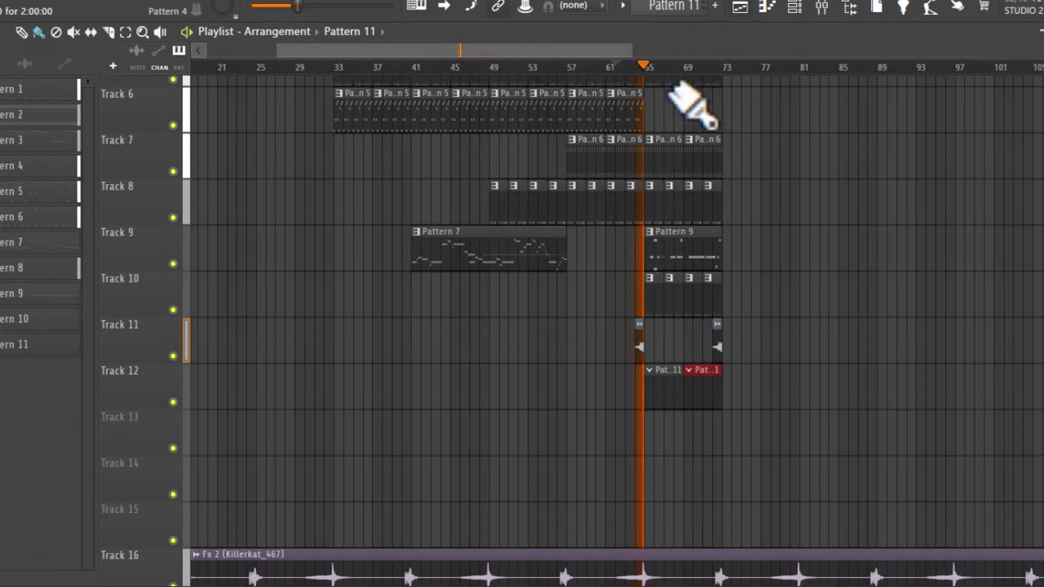
click(366, 7)
click(562, 364)
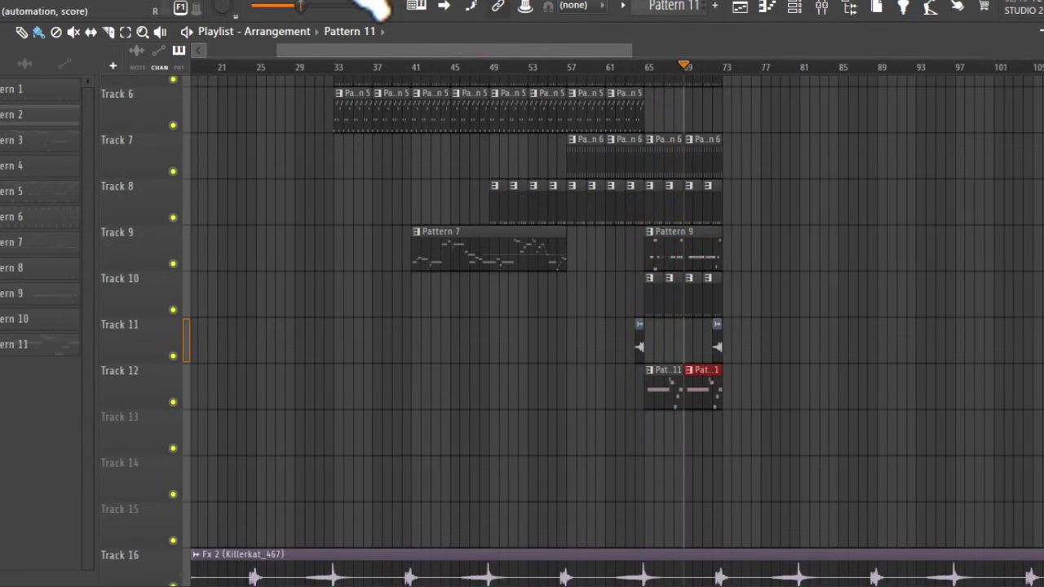
- Quantize the recorded GMS notes of Pattern 11 and vary the velocities of the shorter notes
click(626, 67)
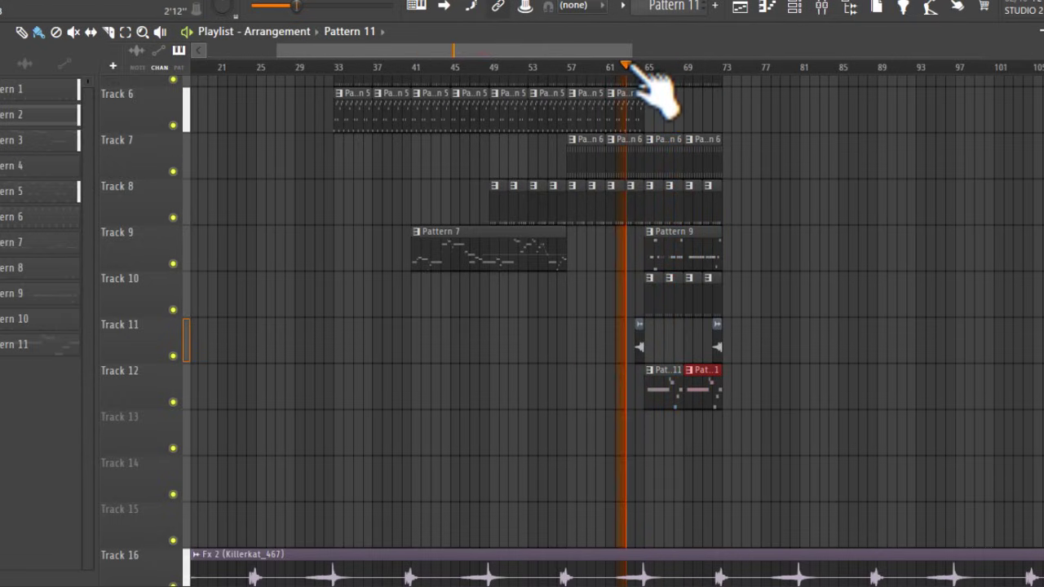
double_click(659, 389)
key(alt+q)
click(617, 383)
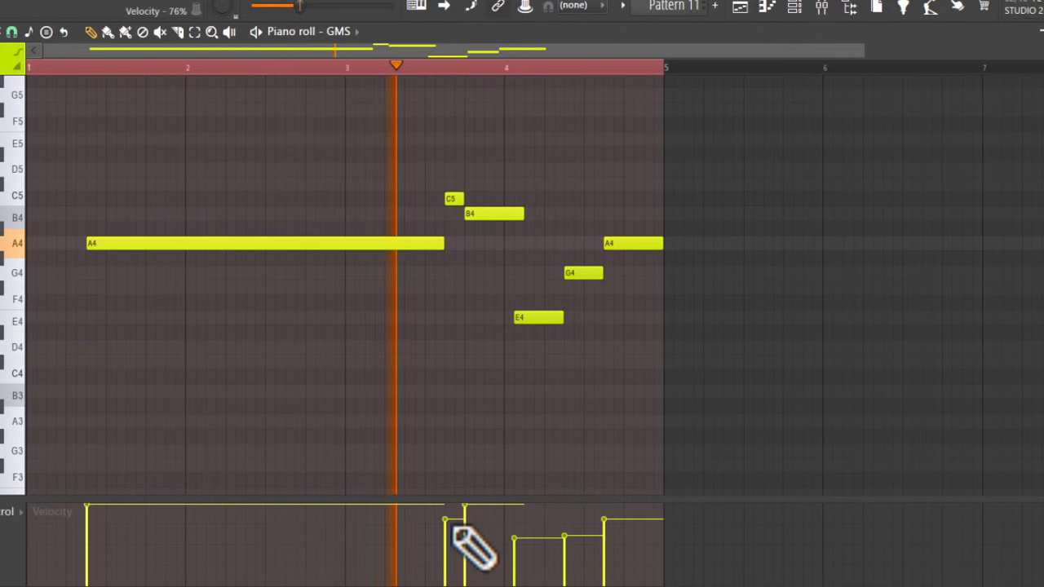
click(523, 525)
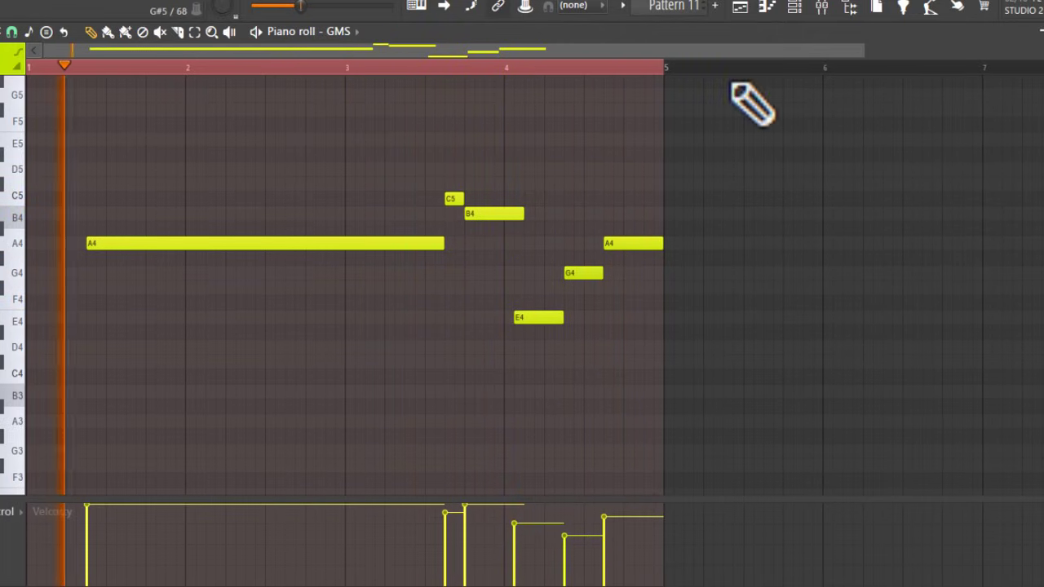
- Move the long A4 note to the start of bar 1 and stretch its end to meet the C5 note
drag(145, 243, 86, 243)
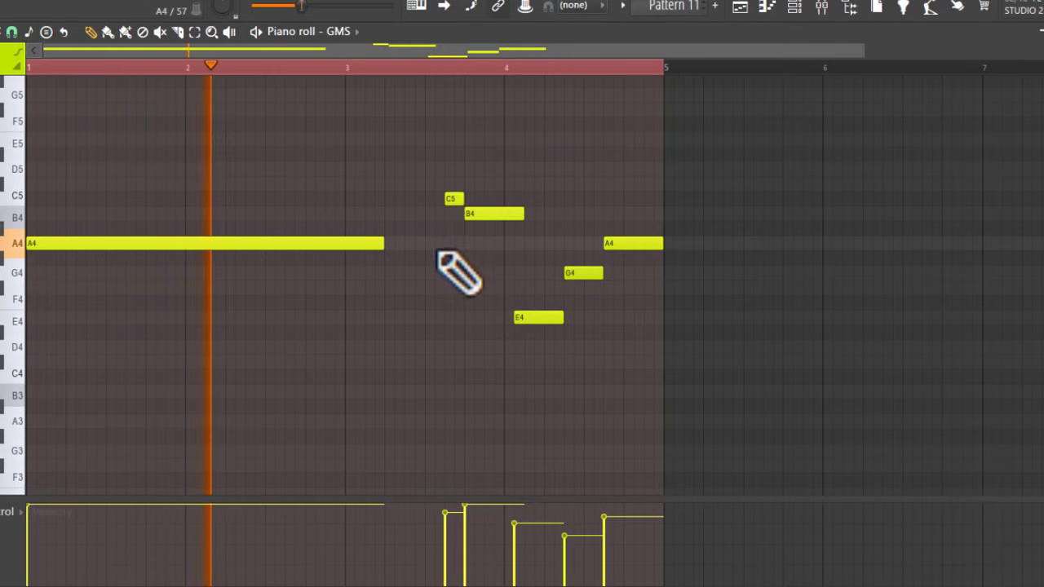
drag(381, 243, 442, 243)
- Load the Ekit 3 Hat sample into a new sampler channel while the arrangement plays from around bar 58
click(765, 10)
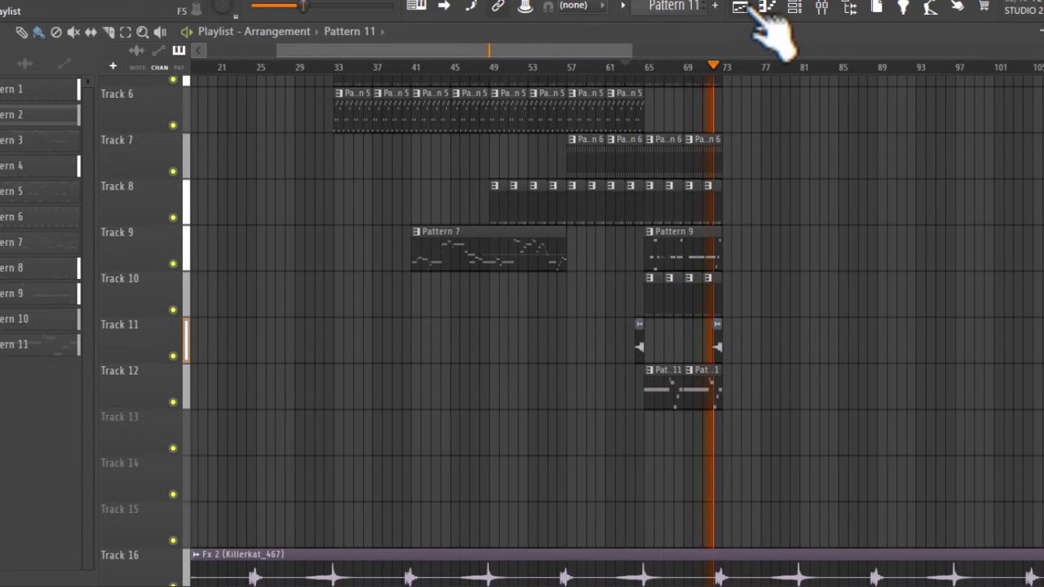
click(587, 67)
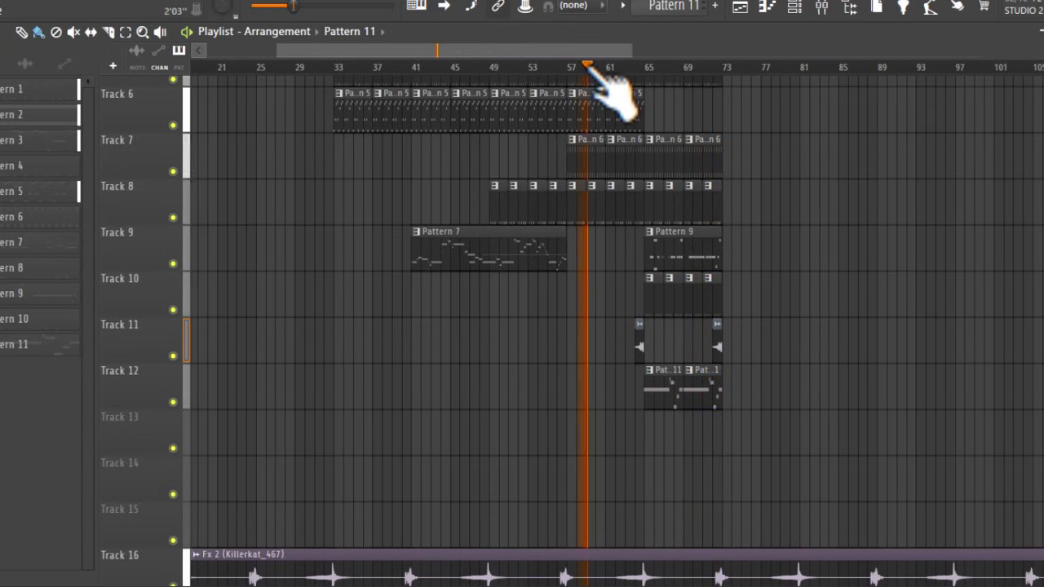
key(alt+F8)
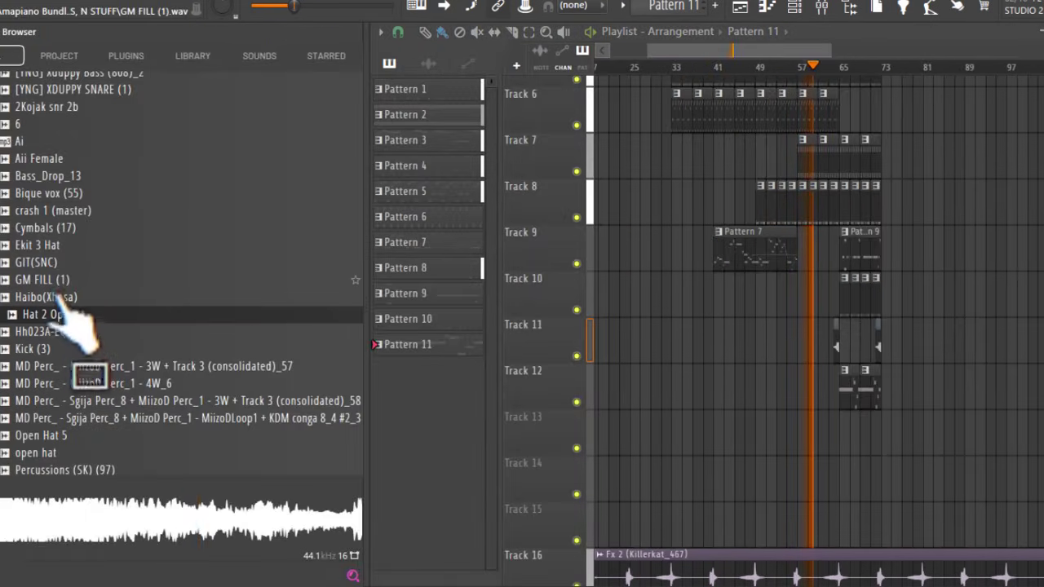
click(51, 245)
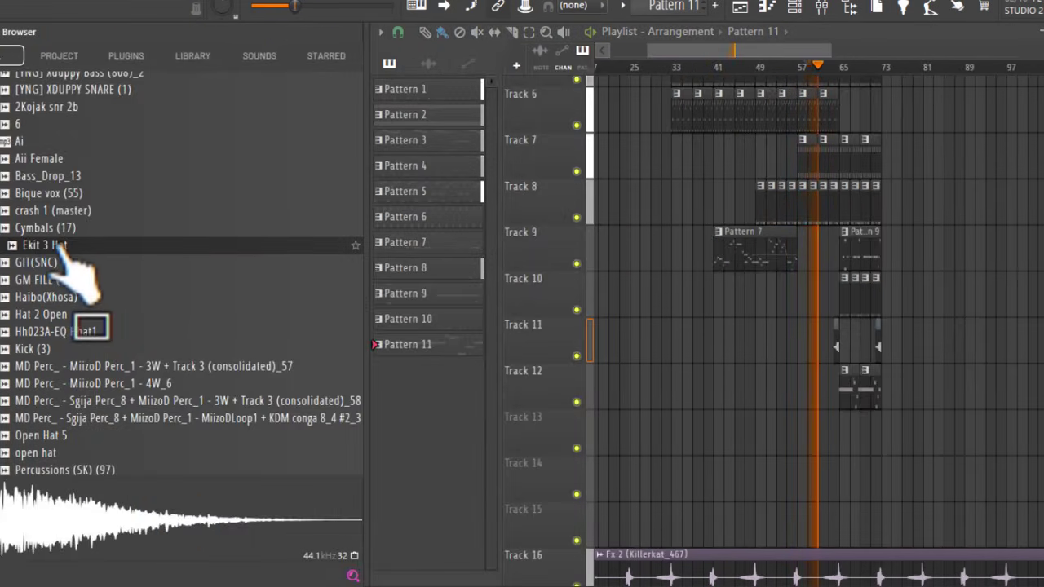
right_click(61, 249)
click(123, 234)
- Load the Ai sample into a new channel, move its start offset past the silent beginning and set its volume to 53%
click(26, 141)
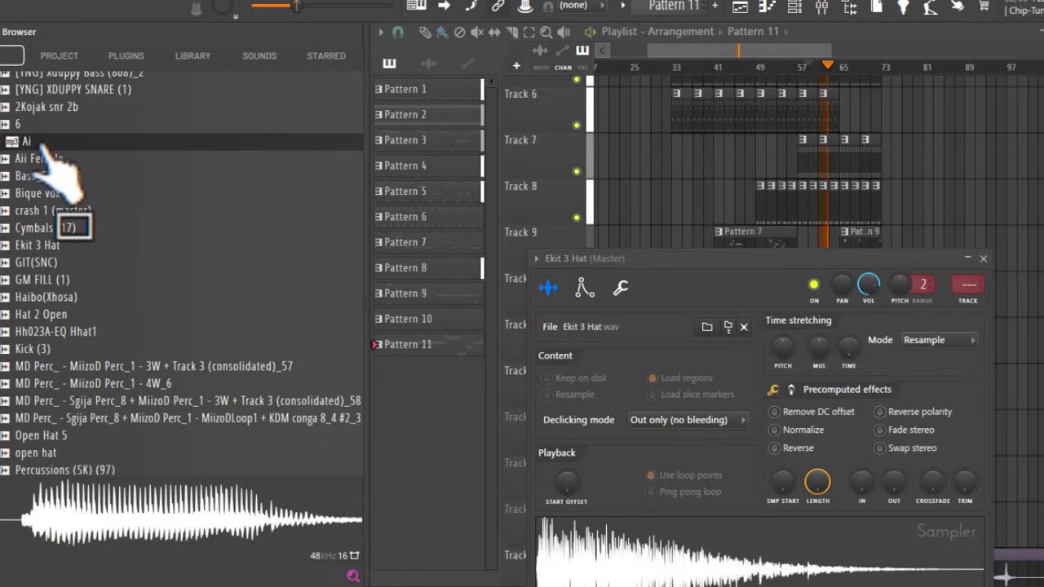
right_click(41, 140)
click(94, 161)
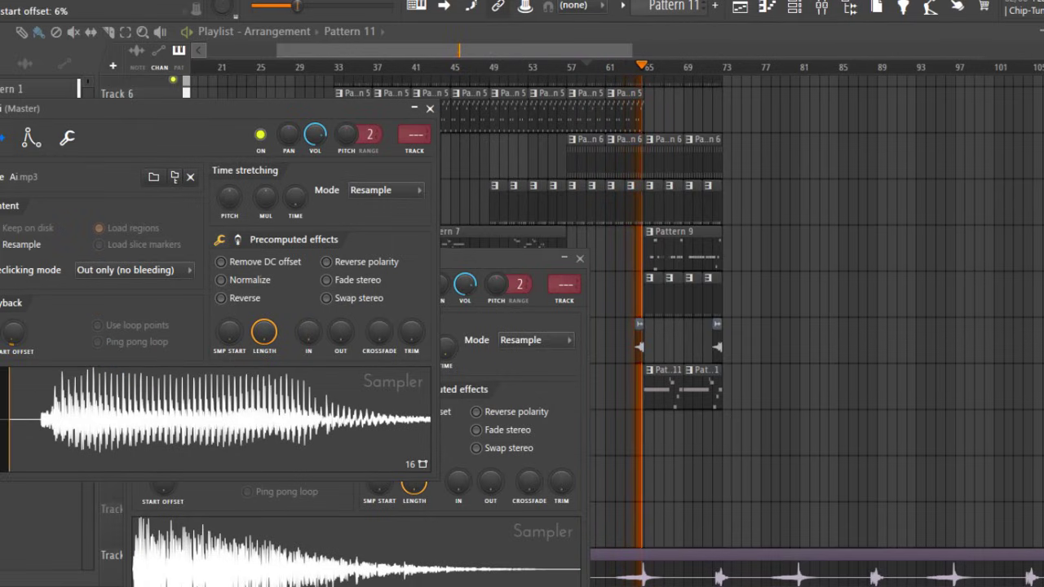
drag(13, 331, 13, 324)
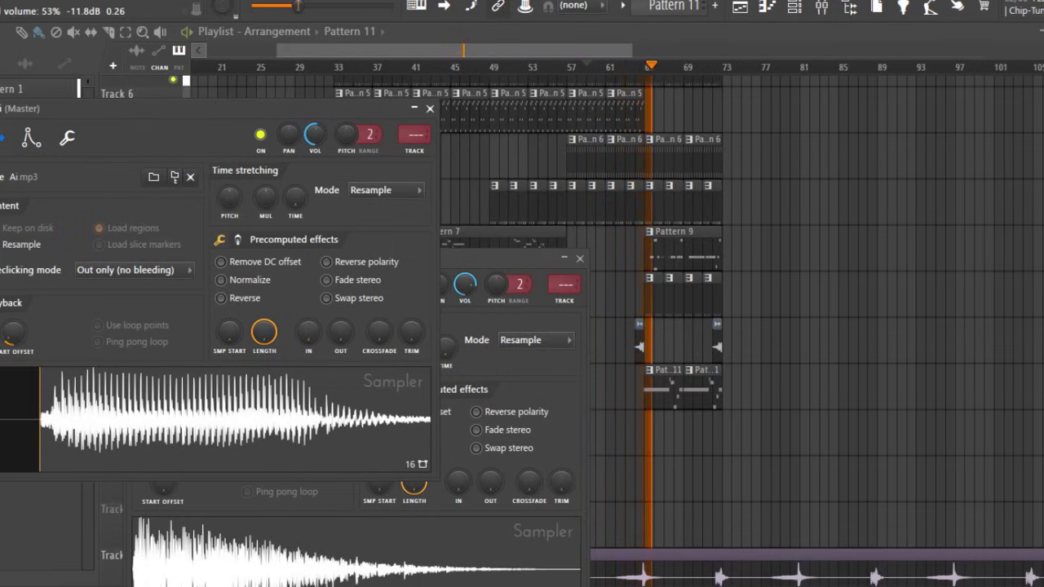
- Paint the new Pattern 12 on Track 13 across bars 65 to 94 and trigger the Ai sample on steps 3 and 7
key(F12)
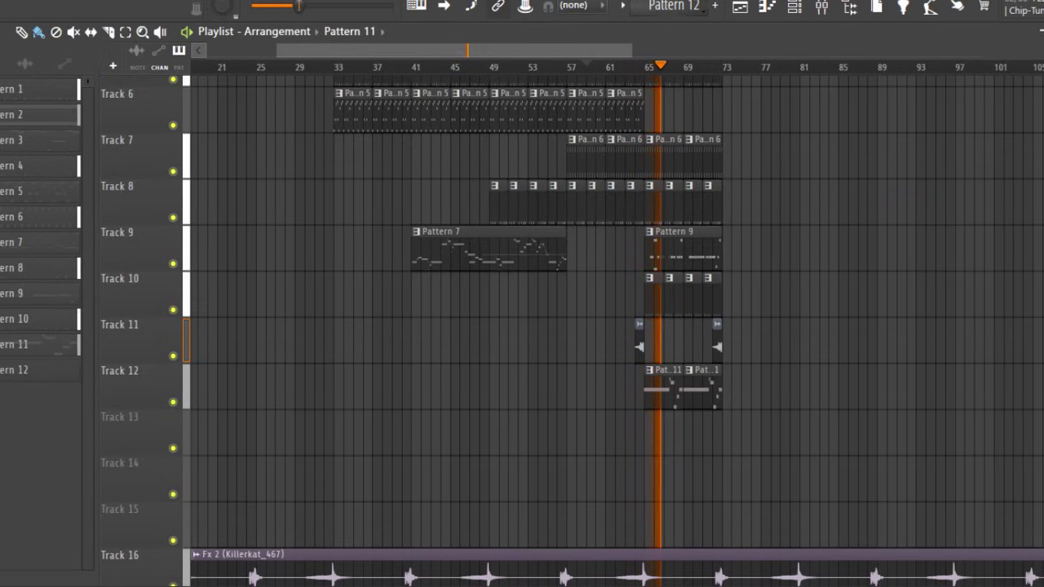
click(659, 438)
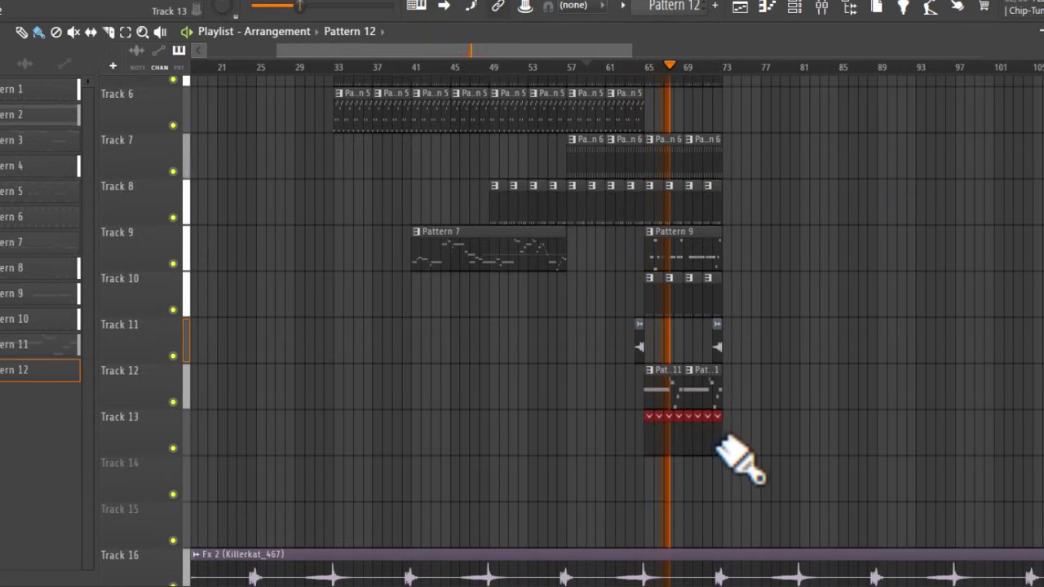
drag(722, 445, 930, 422)
key(F6)
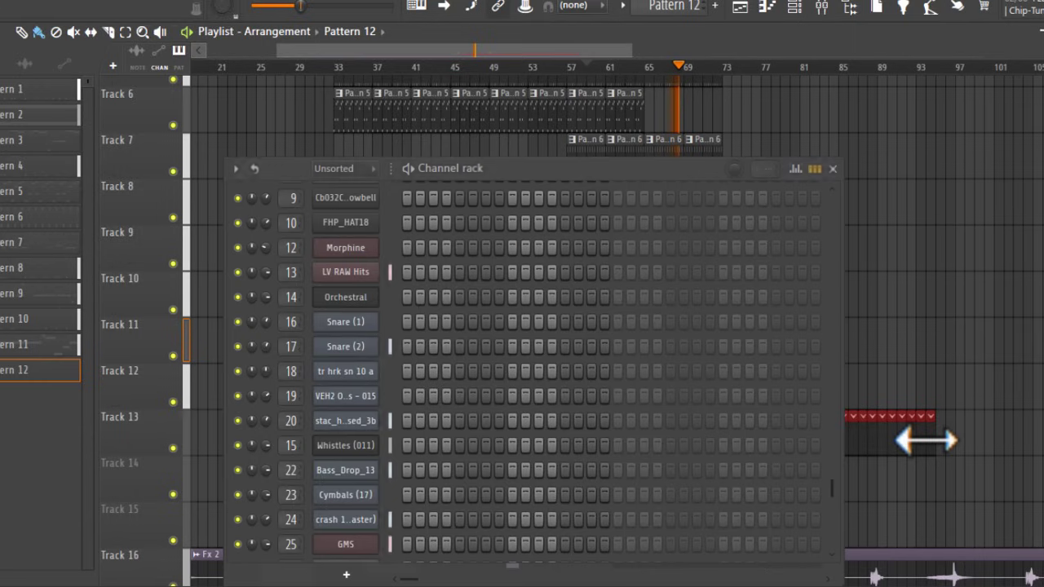
scroll(603, 498, down, 2)
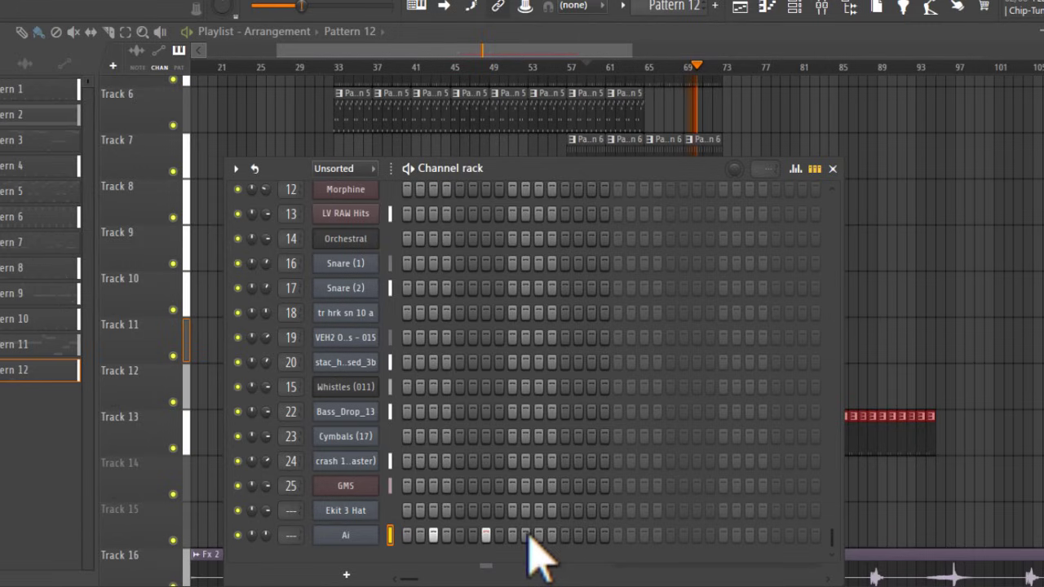
- Route the Ai channel to mixer track 26 and add Gross Beat in slot 2 with the Trance Gt 2 volume gate
double_click(389, 535)
click(938, 107)
mouse_move(926, 126)
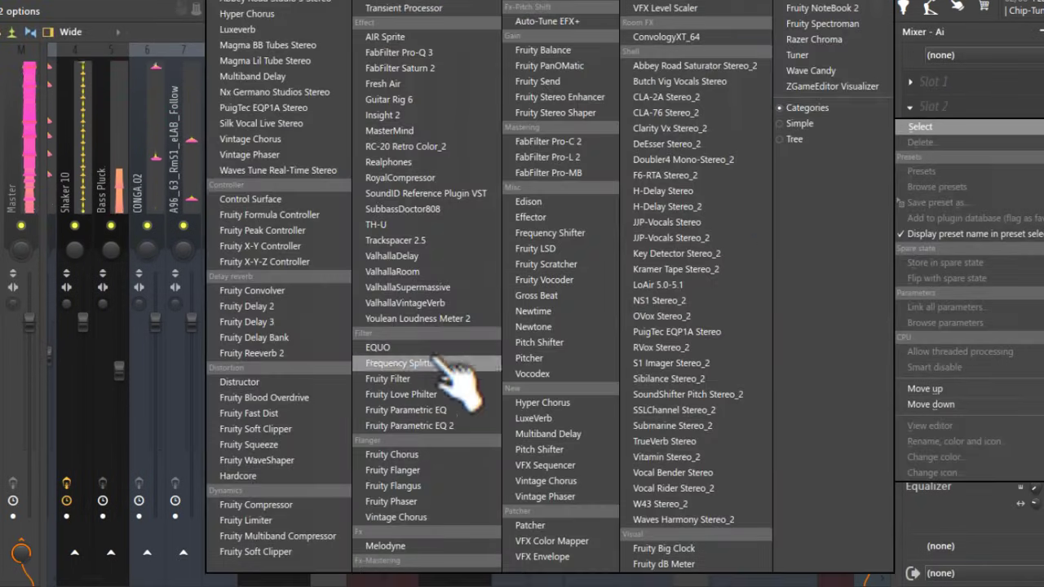
click(538, 296)
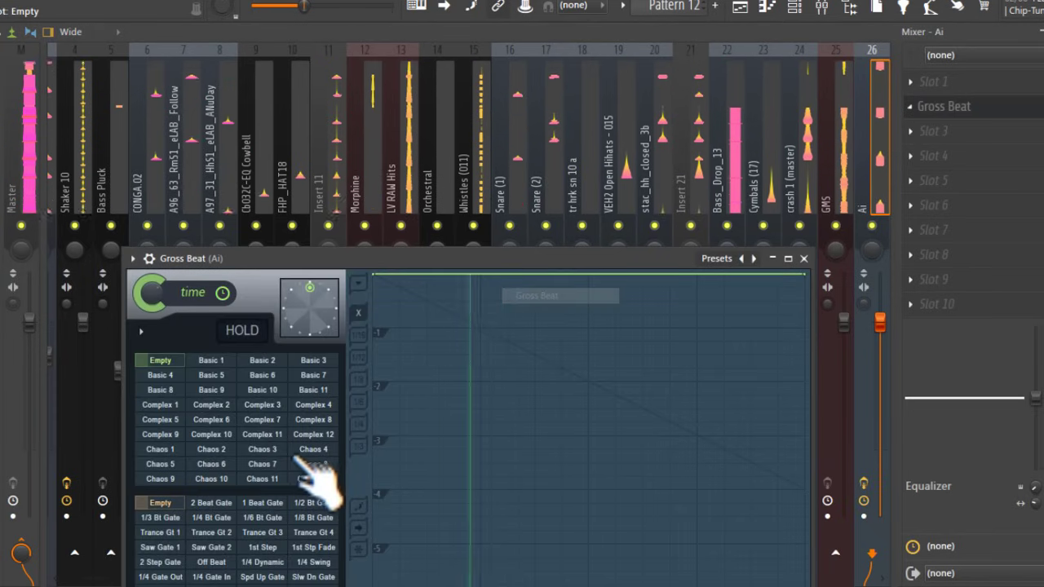
click(262, 517)
click(212, 532)
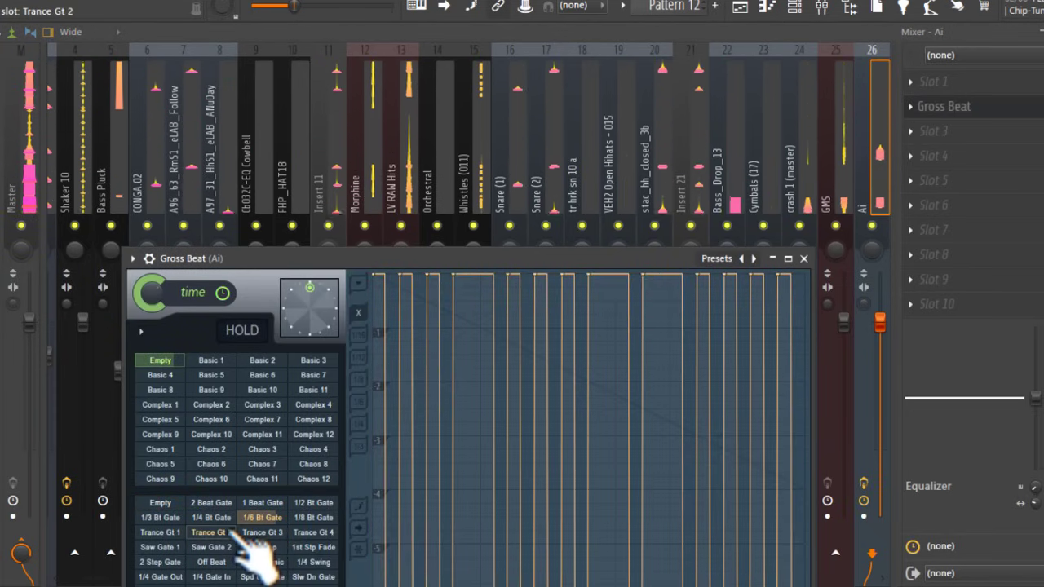
- Add Fruity Reeverb 2 in slot 3 of the Ai mixer track and return to the playlist
click(978, 140)
mouse_move(978, 151)
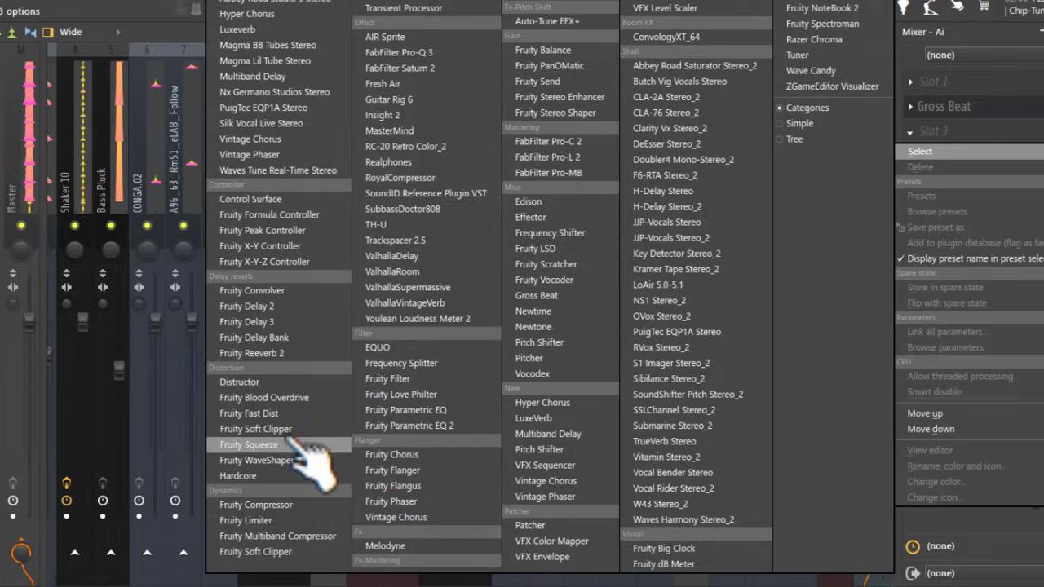
click(312, 351)
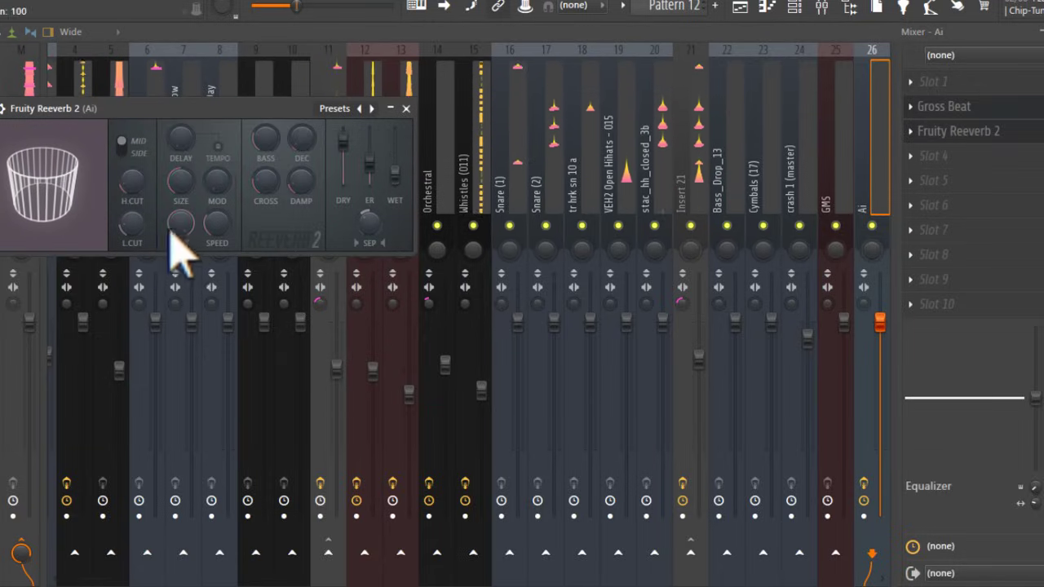
click(743, 9)
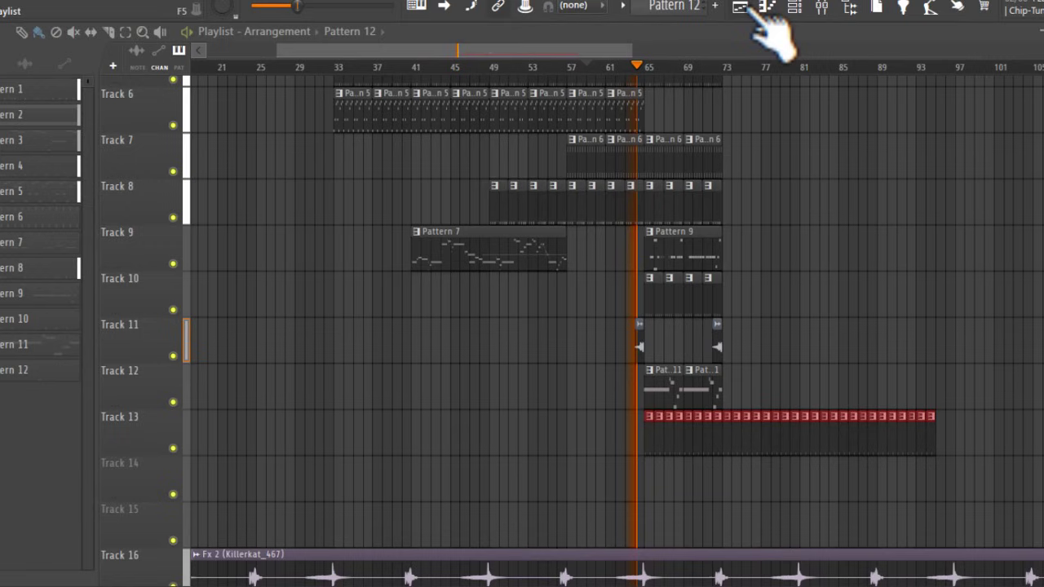
- Audition the Haibo(Xhosa), Hat 2 Open and Shaker (3) samples against the playing arrangement
key(alt+F8)
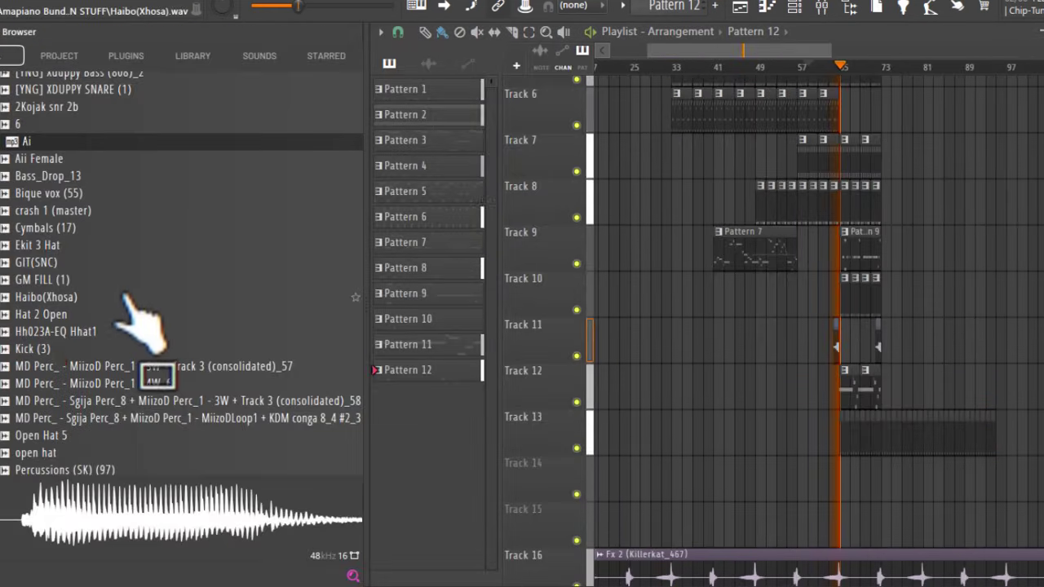
click(62, 299)
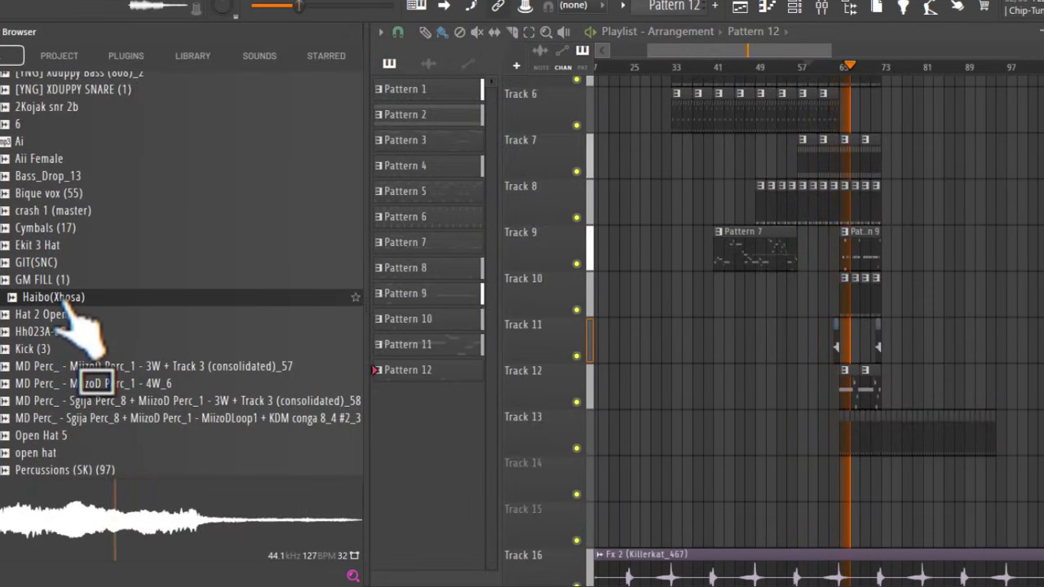
click(64, 314)
scroll(63, 322, down, 3)
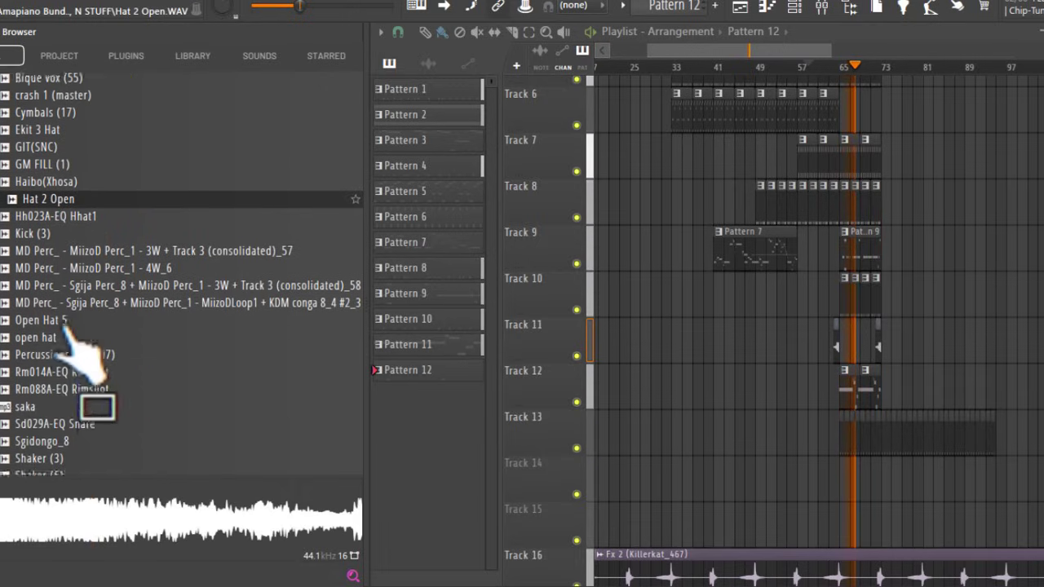
scroll(67, 343, down, 4)
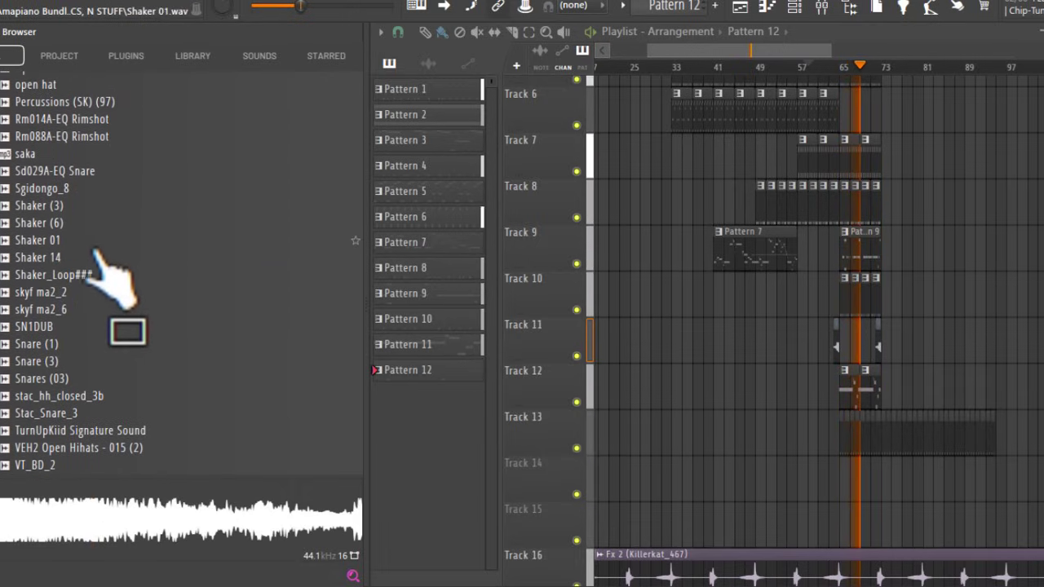
click(65, 205)
scroll(57, 222, up, 9)
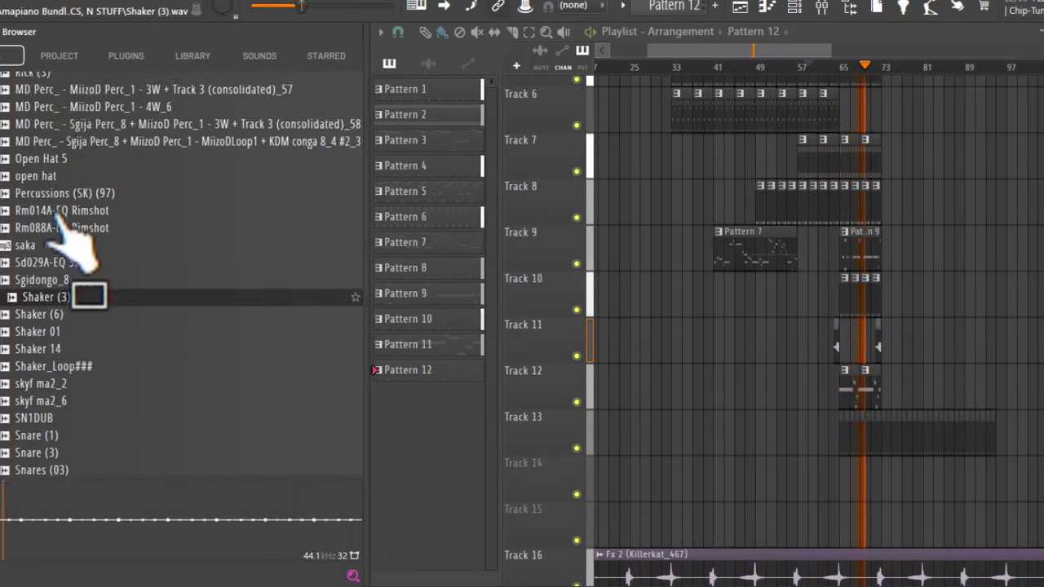
scroll(79, 245, up, 3)
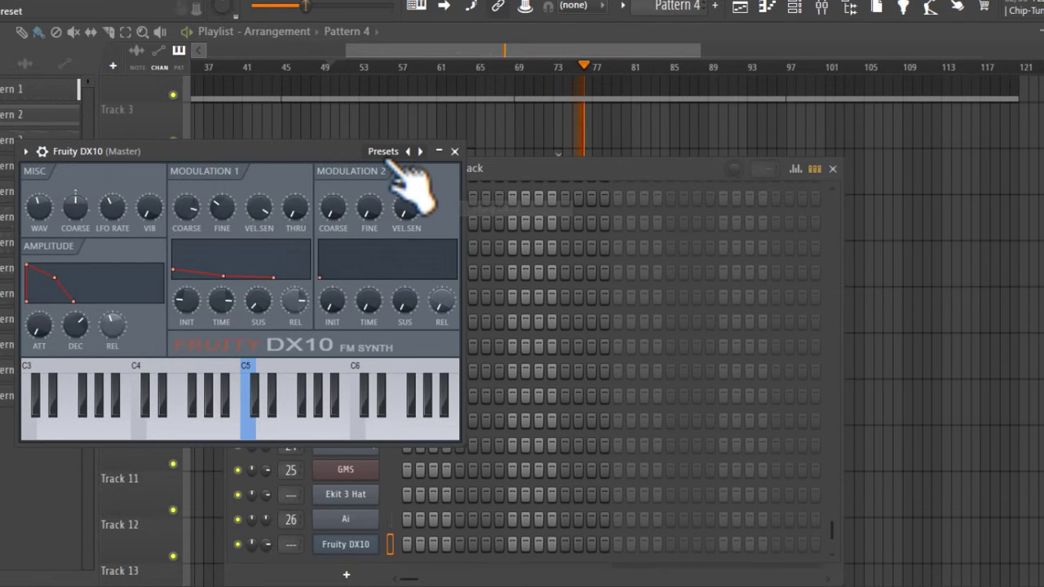
- Load the stena log 3 preset into Fruity DX10 and paste the copied notes into its channel in Pattern 4
click(390, 153)
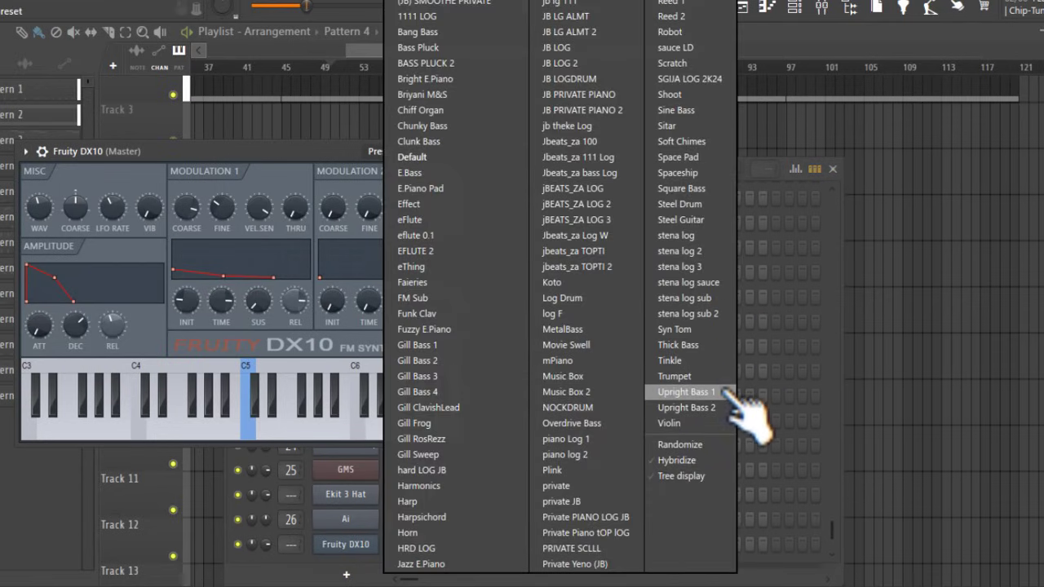
click(706, 299)
right_click(346, 546)
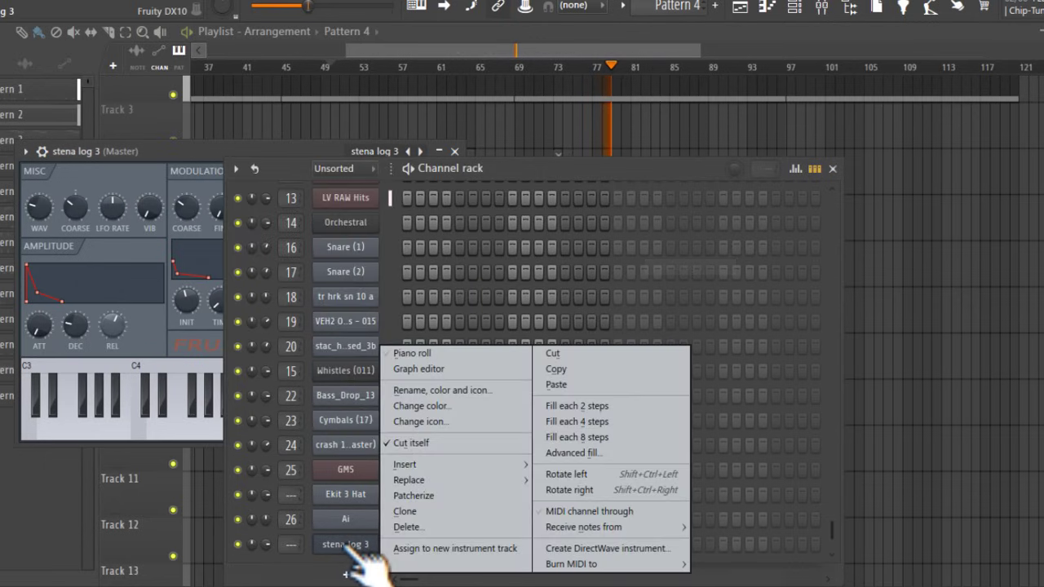
click(583, 384)
- Route the stena log 3 channel to mixer track 28 and raise its volume multiplier to 145%
key(F9)
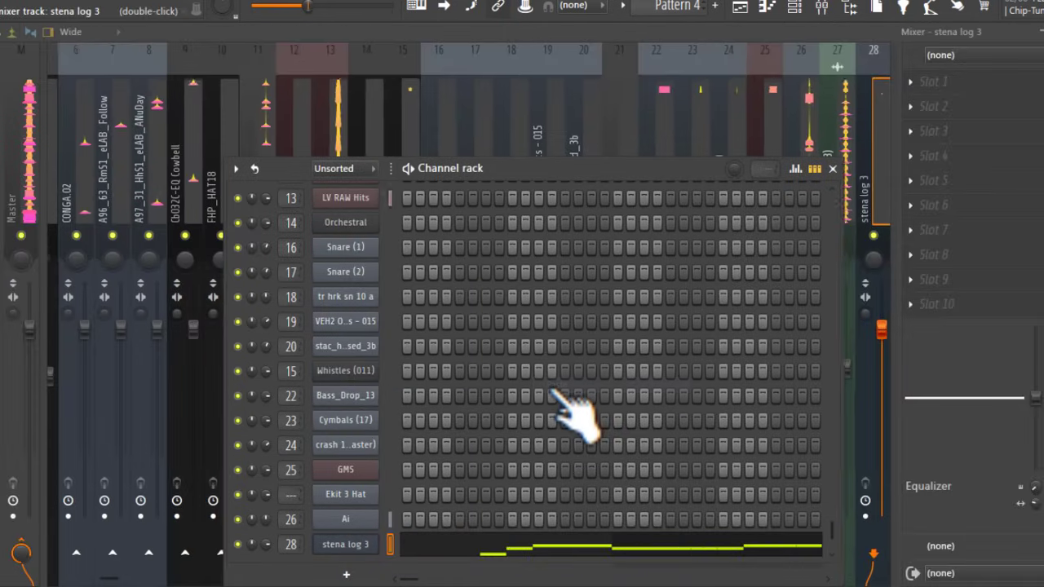
click(372, 545)
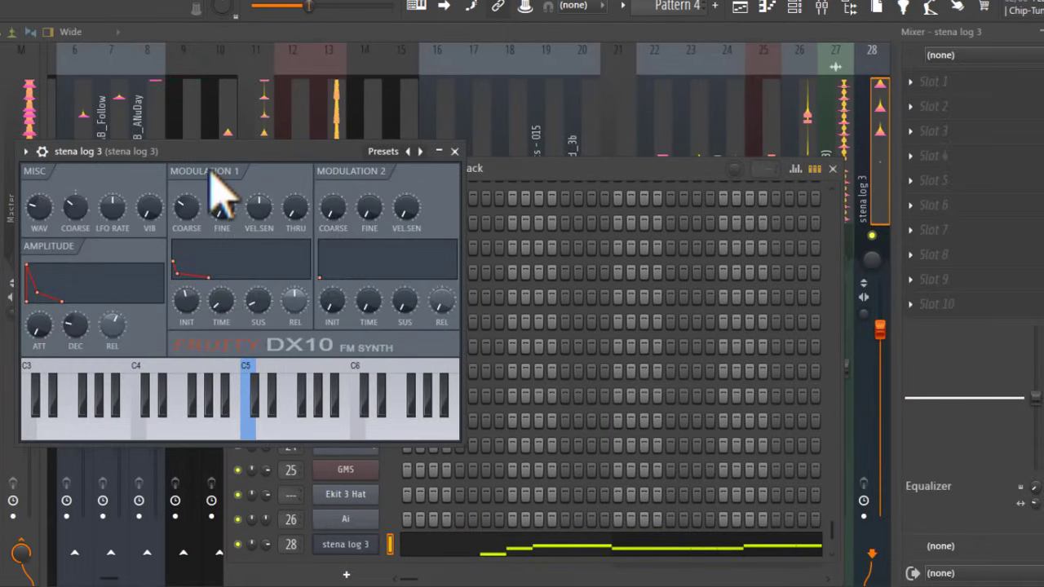
click(42, 151)
click(108, 179)
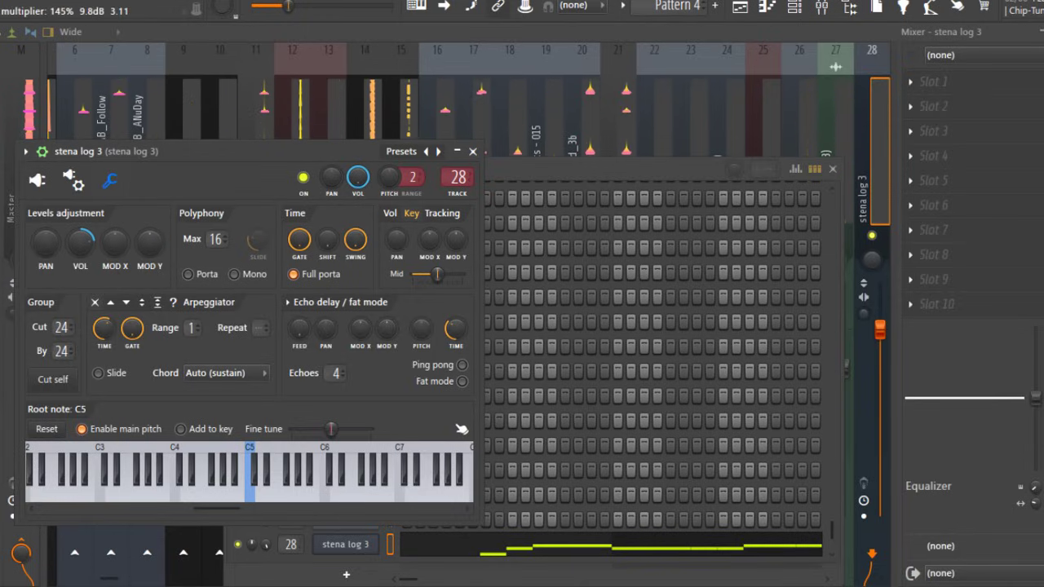
- Place another Pattern 4 clip at bar 81 on Track 4 and continue Pattern 9 on Track 8 through bar 90
click(771, 6)
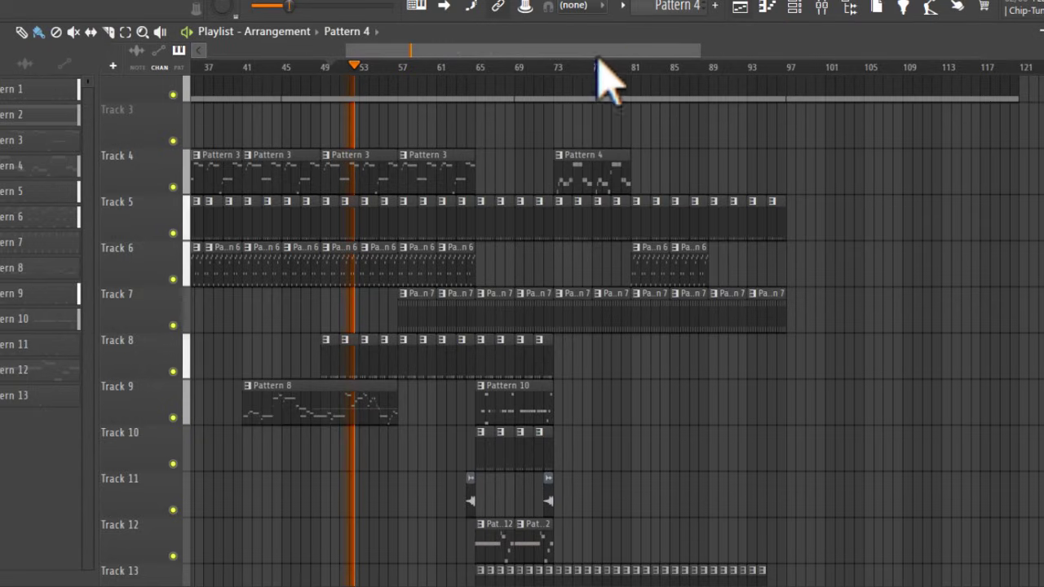
click(537, 67)
click(653, 159)
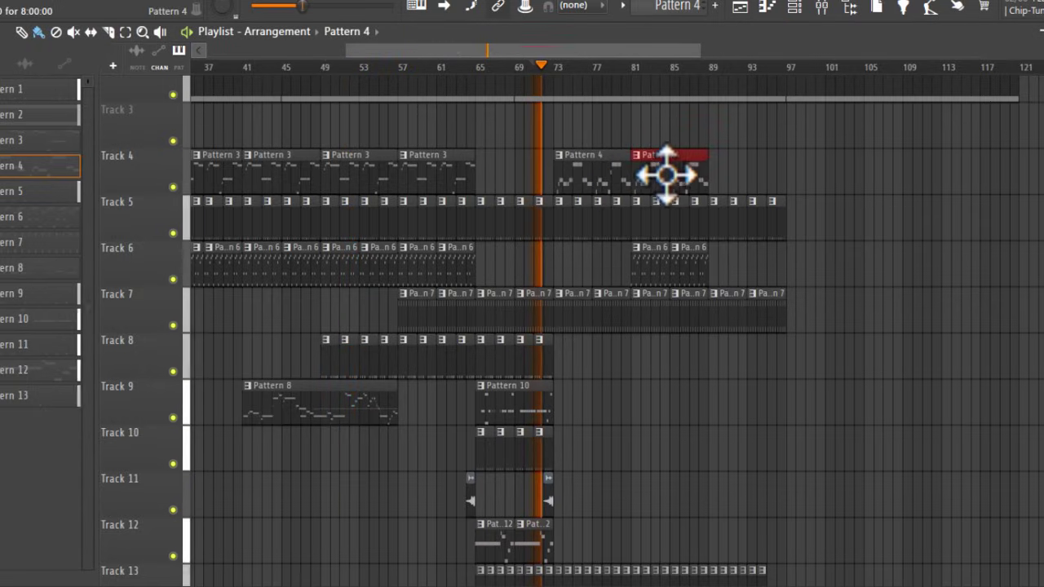
scroll(653, 318, down, 3)
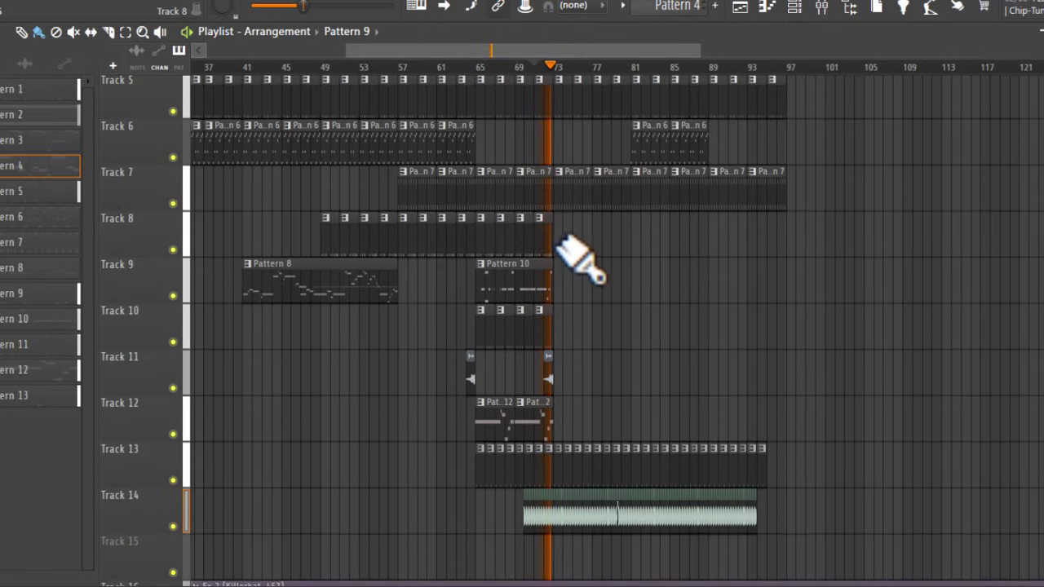
drag(578, 254, 707, 257)
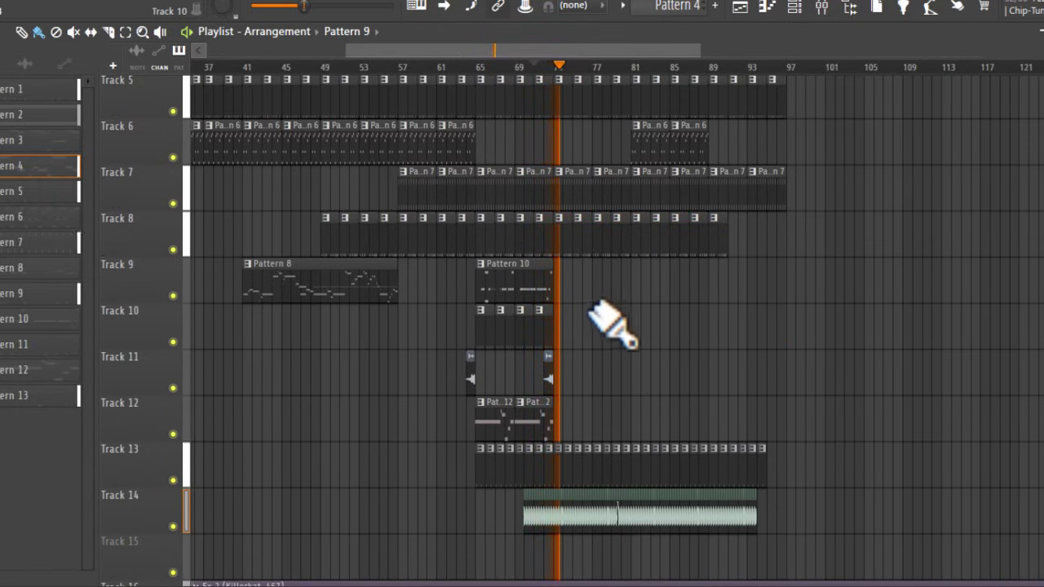
- Open the stena log 3 notes of Pattern 4 in the piano roll to review them during playback
scroll(613, 321, up, 3)
ctrl+scroll(608, 322, up, 2)
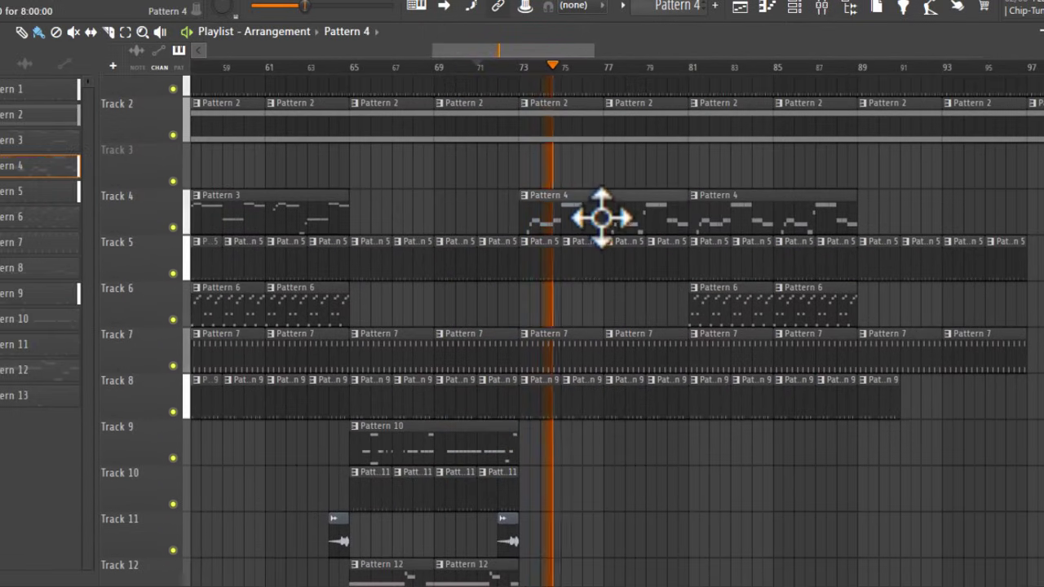
double_click(601, 217)
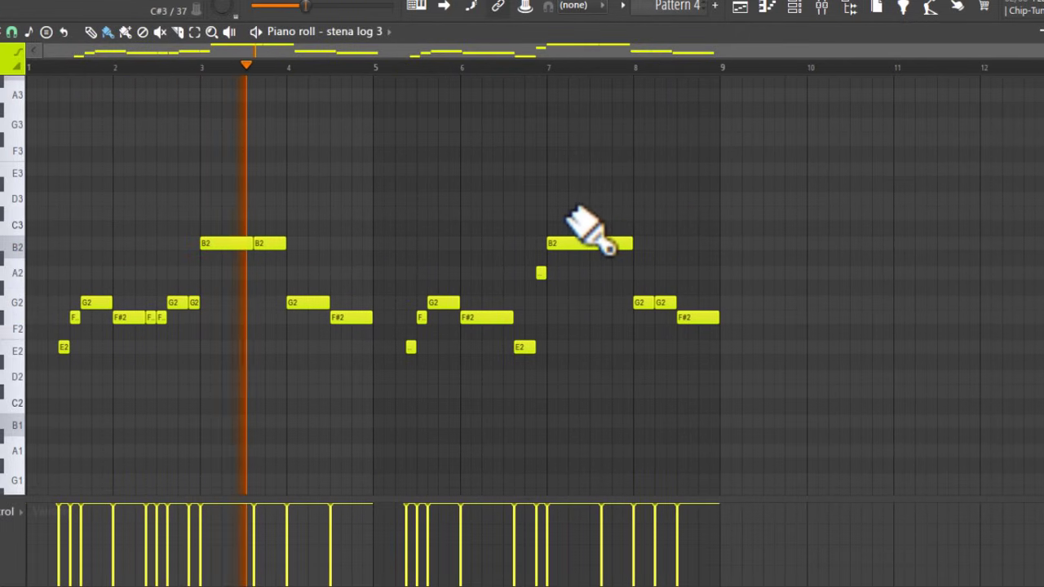
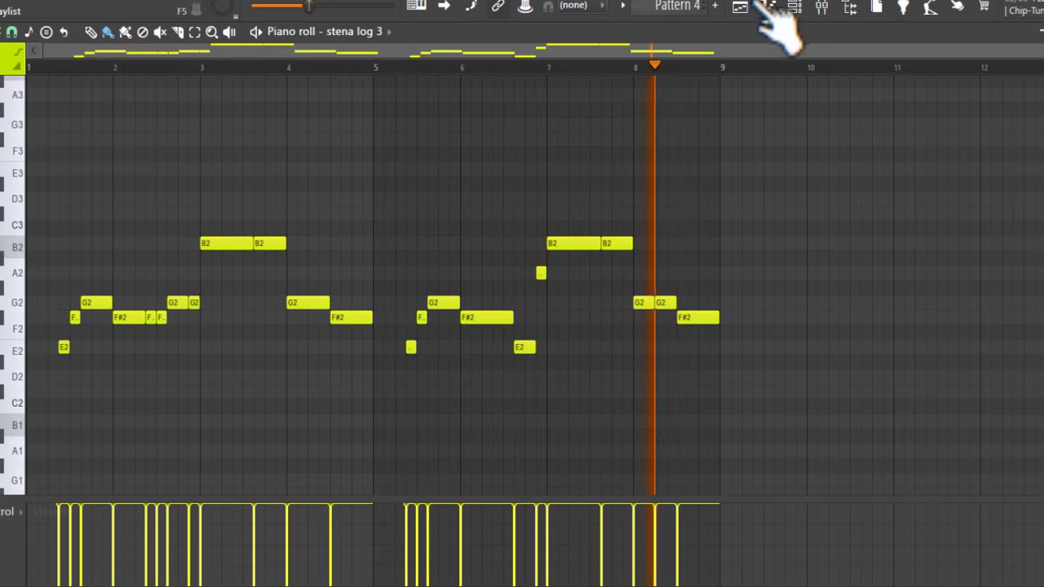
- Play the arrangement from about bars 71 and 65 and examine how the clips line up across the playlist tracks
click(789, 10)
click(492, 68)
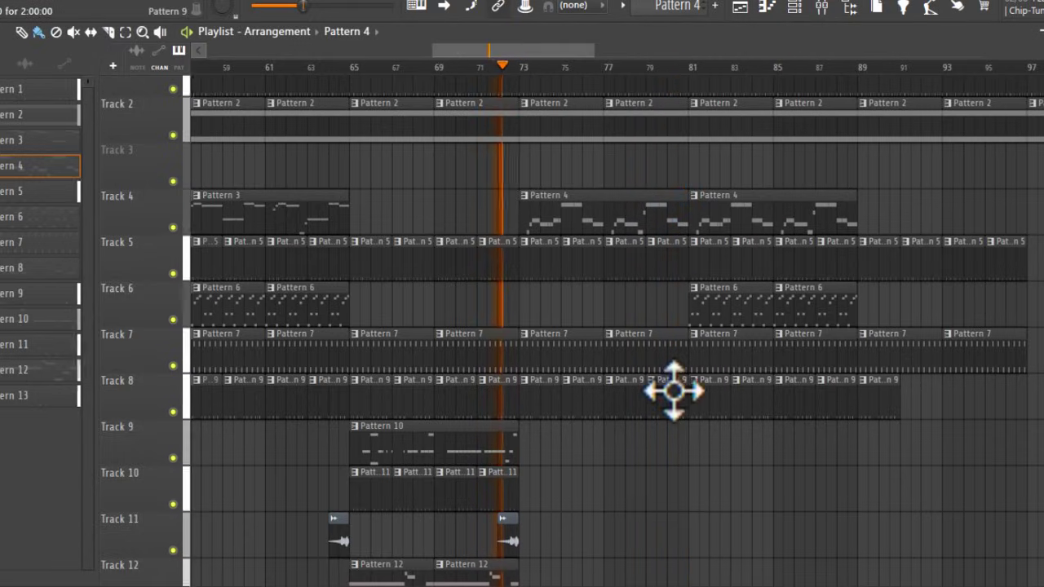
scroll(673, 376, down, 3)
scroll(690, 466, up, 6)
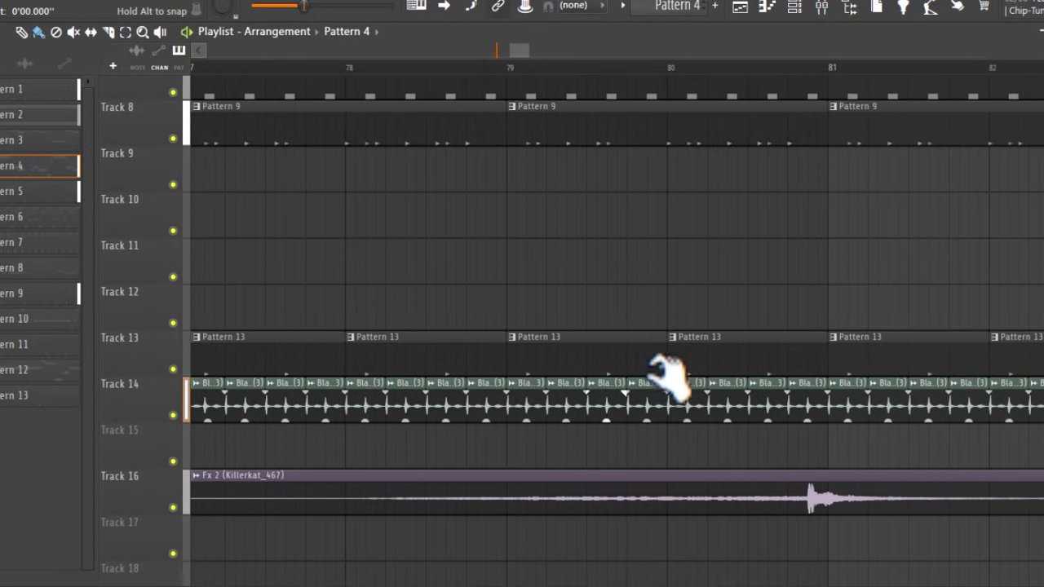
scroll(678, 352, down, 10)
scroll(678, 352, up, 5)
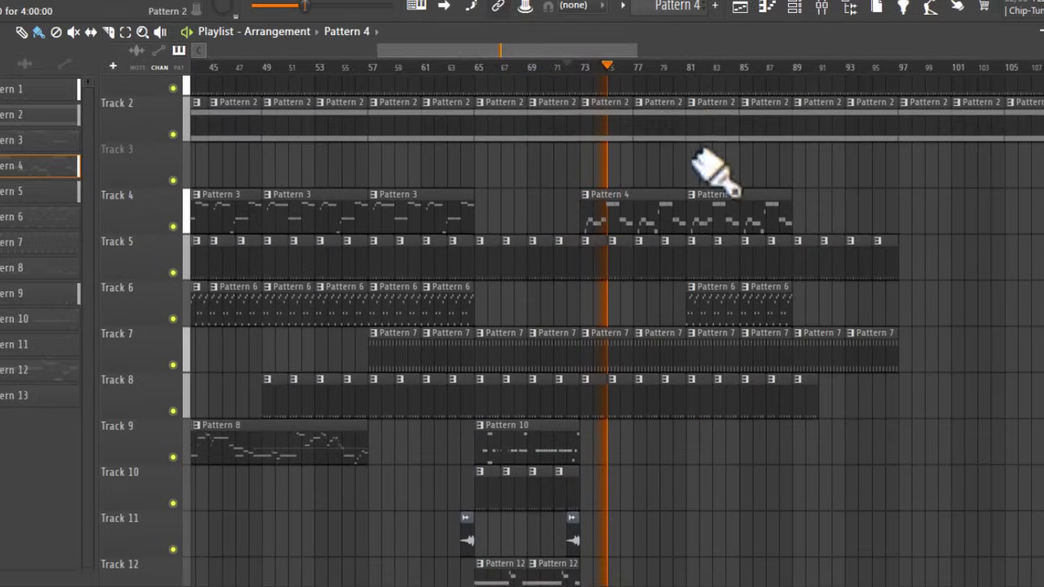
click(485, 67)
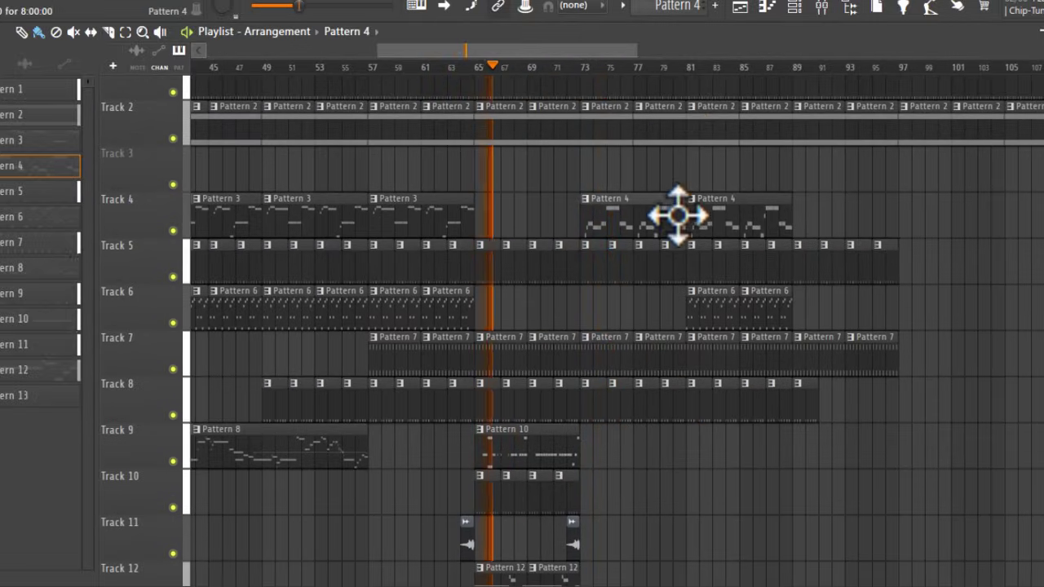
- Replace the stena log 3 preset of Pattern 4's log drum channel with the stena log preset
double_click(678, 214)
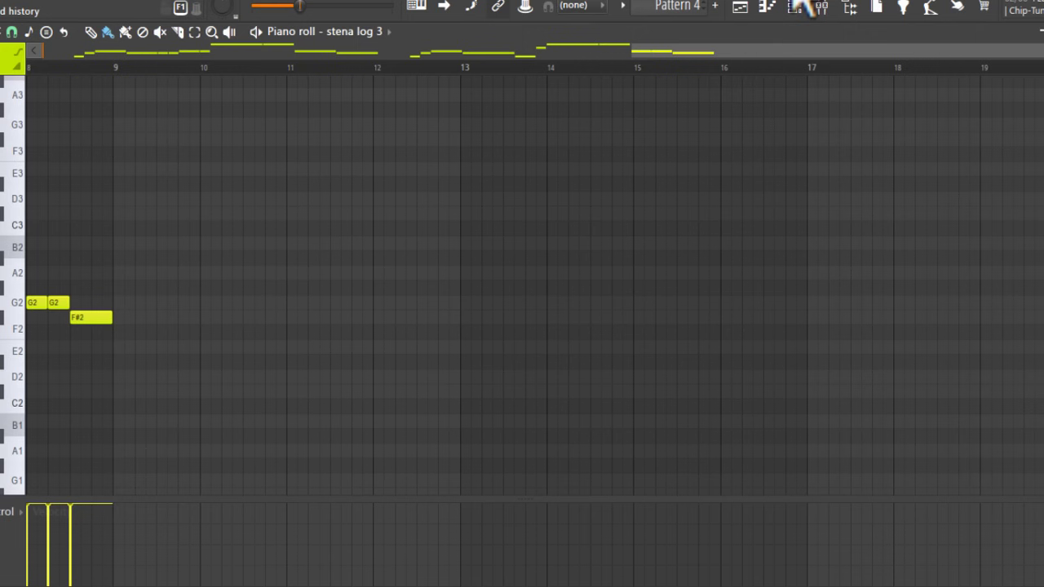
click(799, 8)
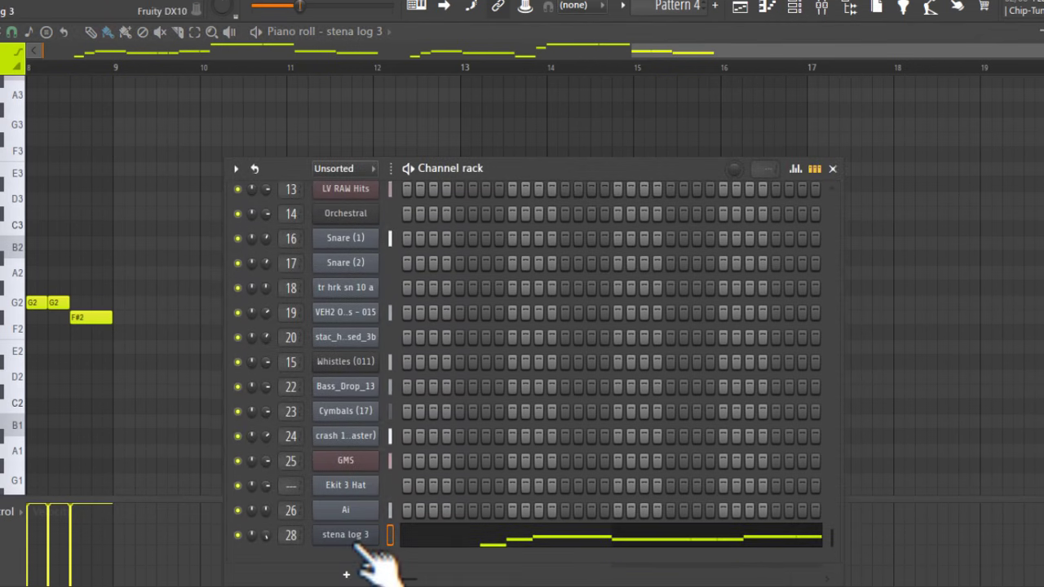
click(356, 541)
click(404, 153)
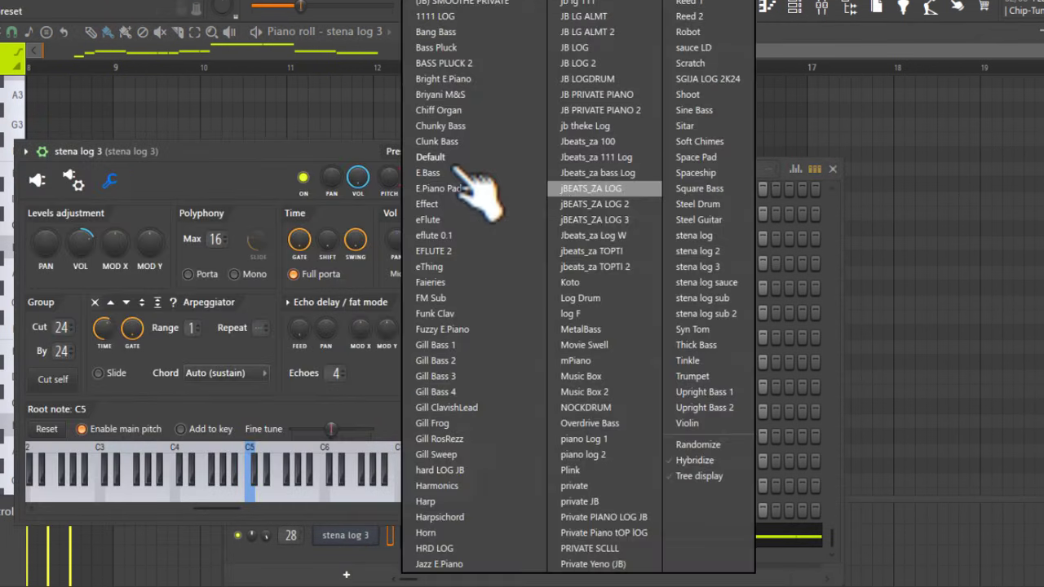
click(695, 236)
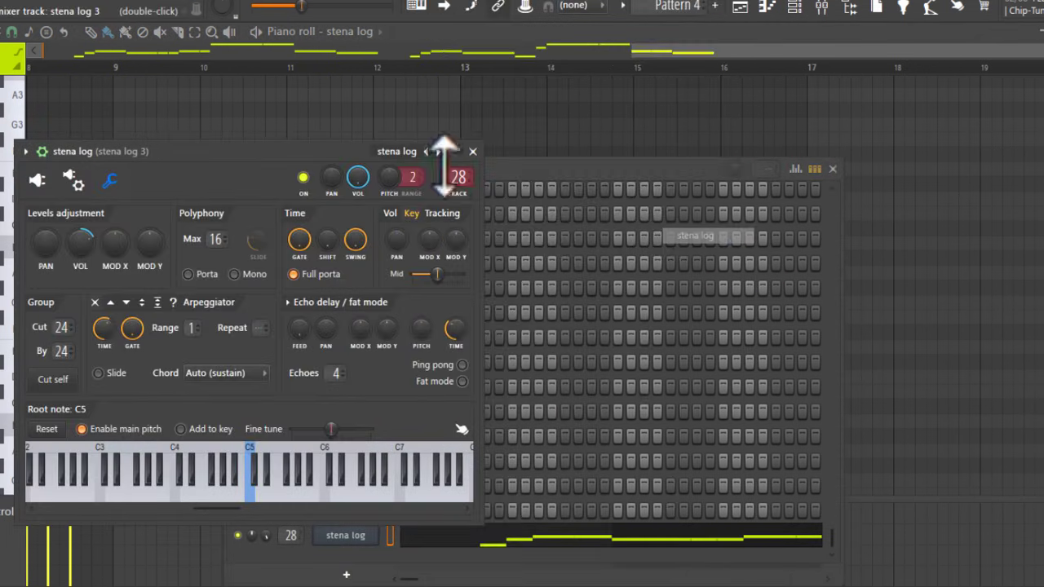
click(38, 181)
- Add a Fruity DX10 channel with the FM Sub preset and paste the copied stena log notes into it
right_click(367, 537)
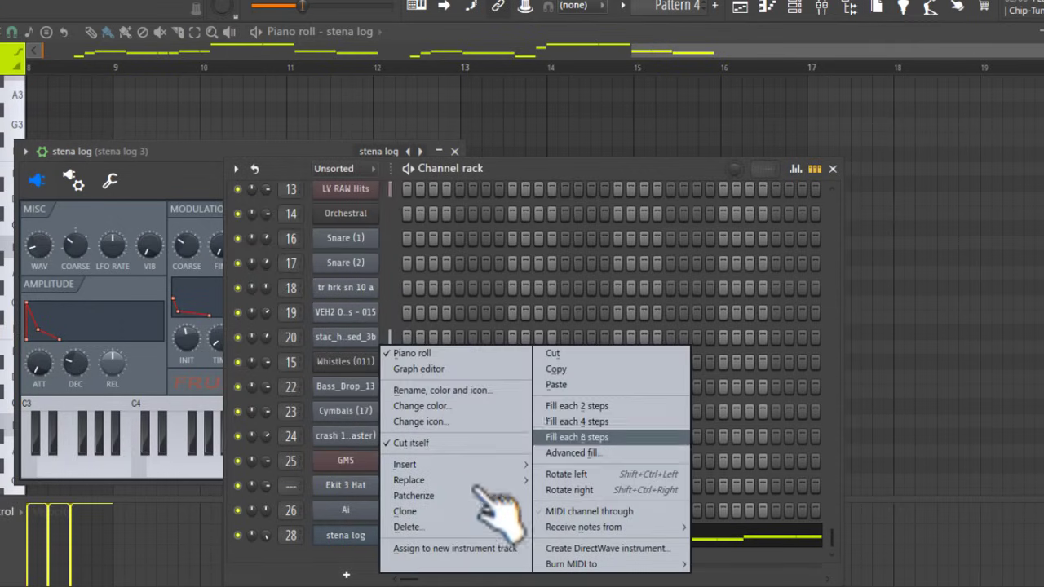
click(554, 368)
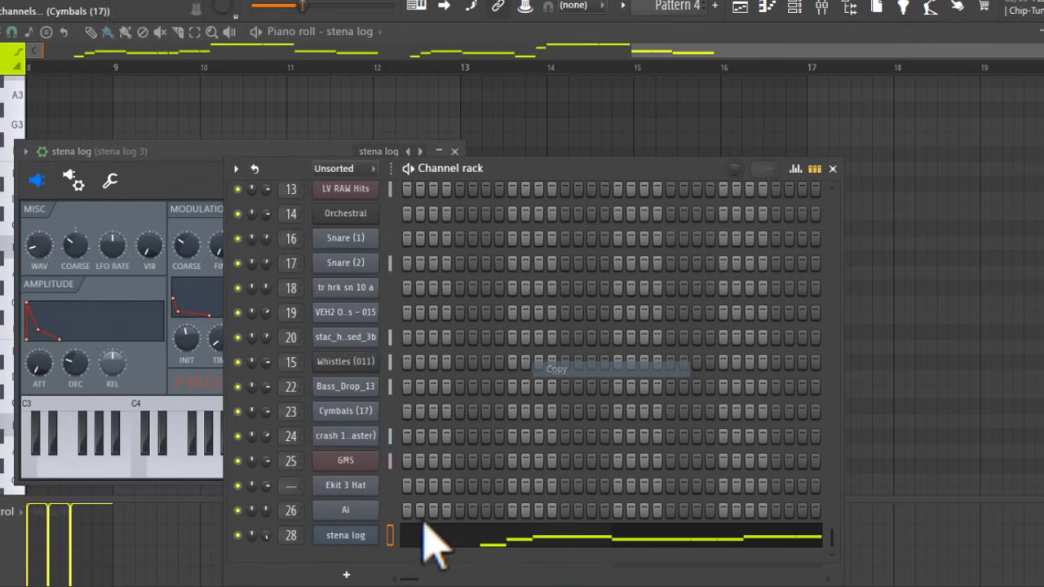
click(350, 574)
click(493, 207)
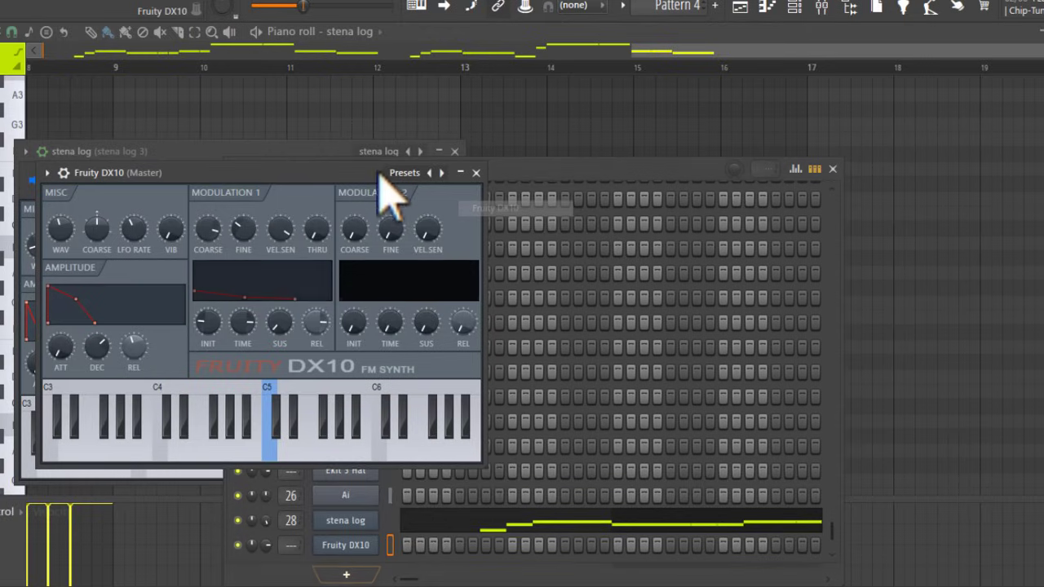
click(405, 174)
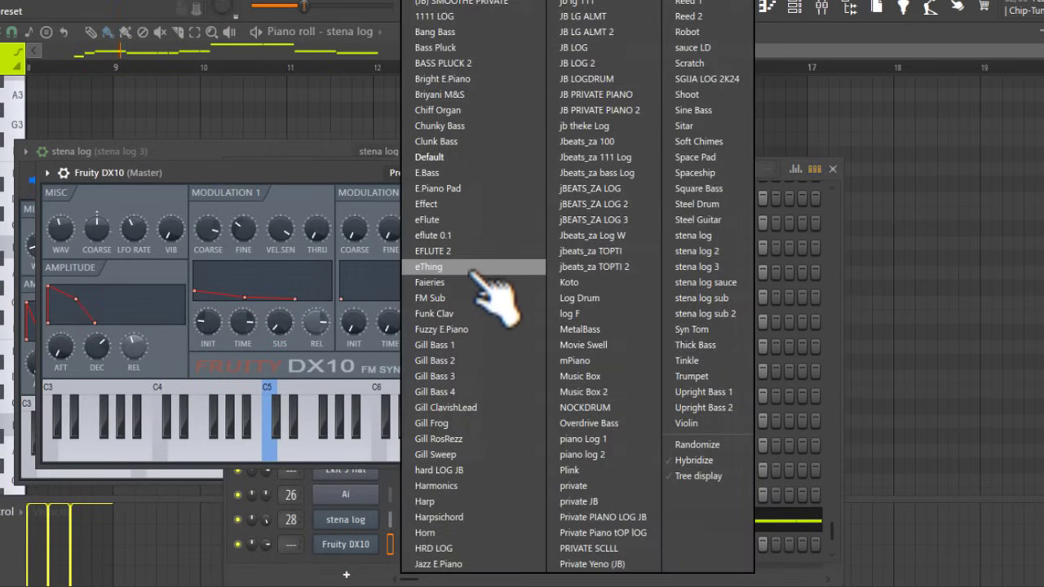
click(490, 301)
right_click(371, 546)
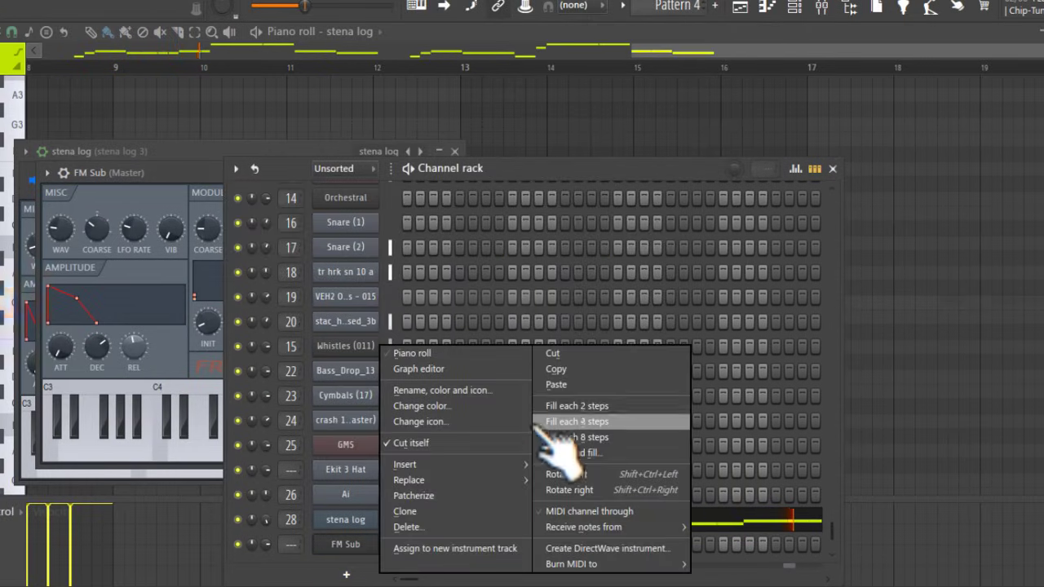
click(571, 385)
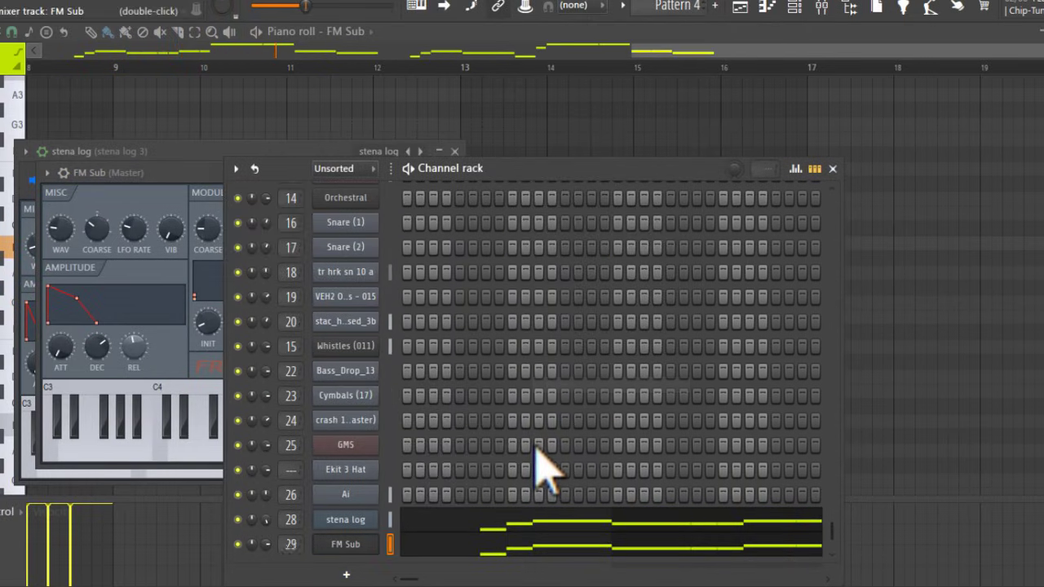
- Route the FM Sub channel to mixer track 29 and lower that track's fader slightly
key(F9)
click(892, 136)
drag(873, 291, 879, 340)
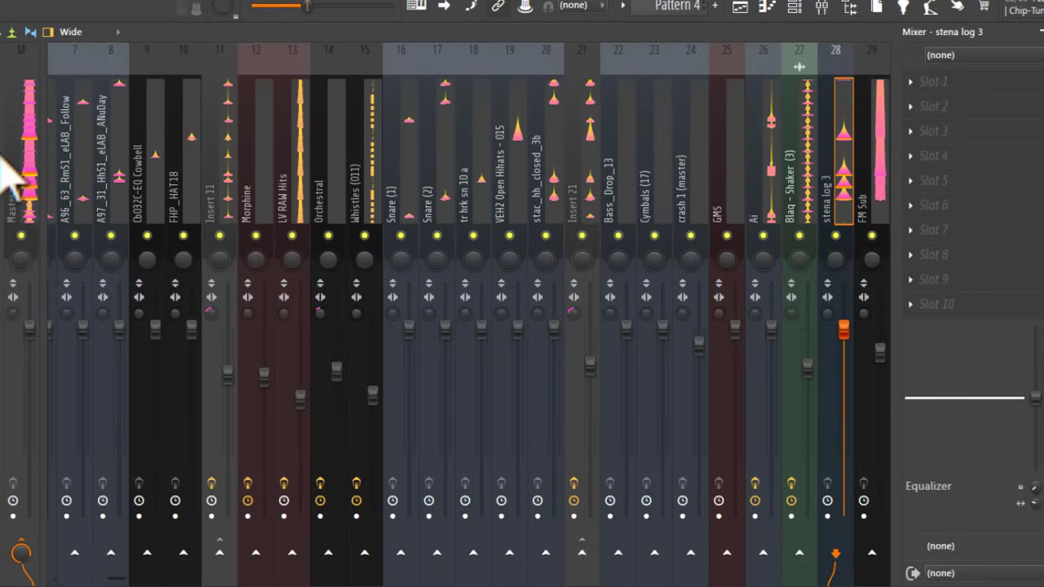
- Insert Fruity soft clipper into slot 3 of the Master mixer track
click(32, 152)
click(920, 132)
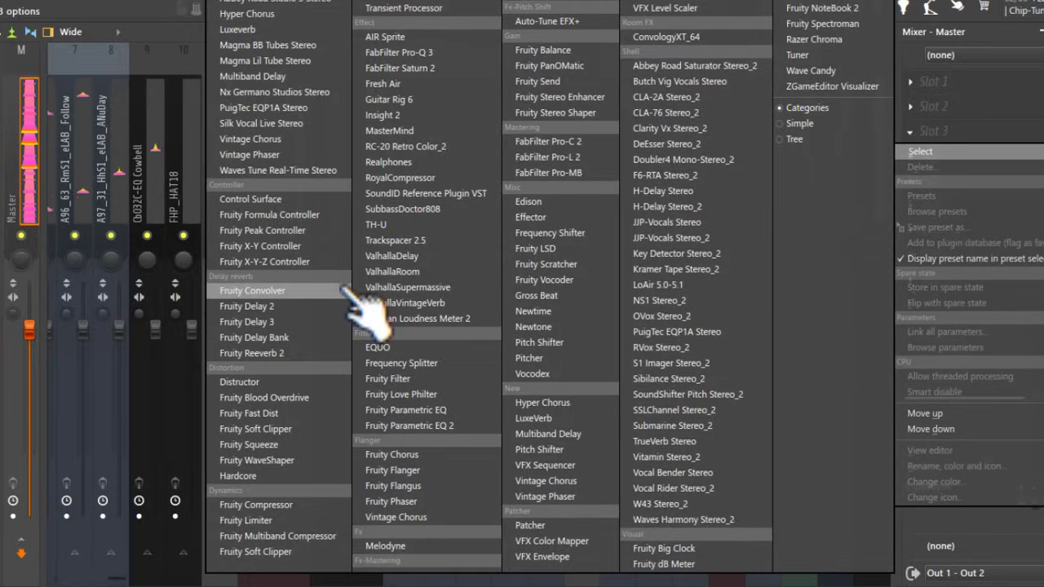
click(342, 429)
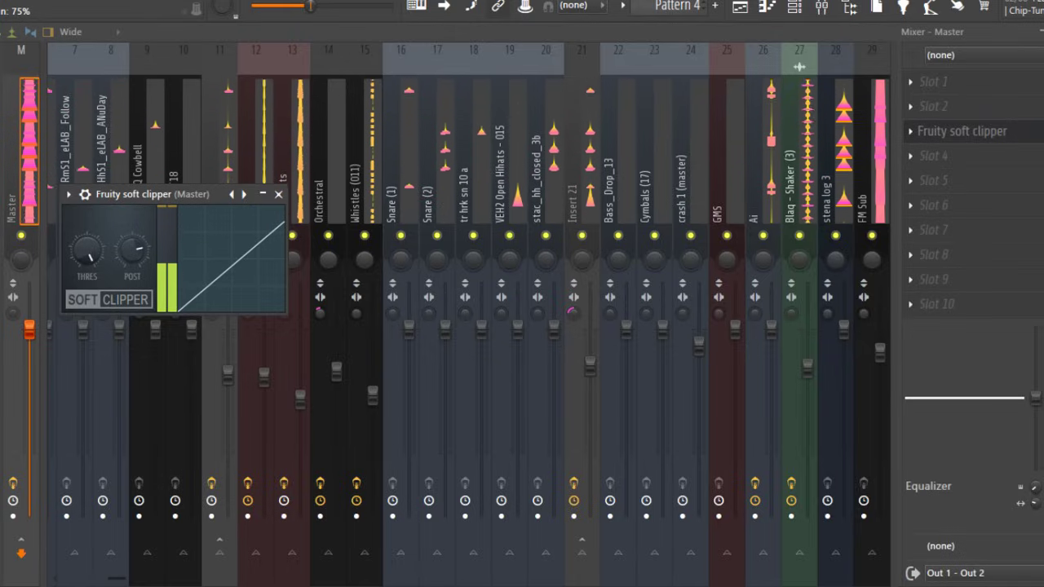
- Create the new Pattern 14 and paint its clips along Track 3 of the playlist from bar 73 through bar 99
click(740, 8)
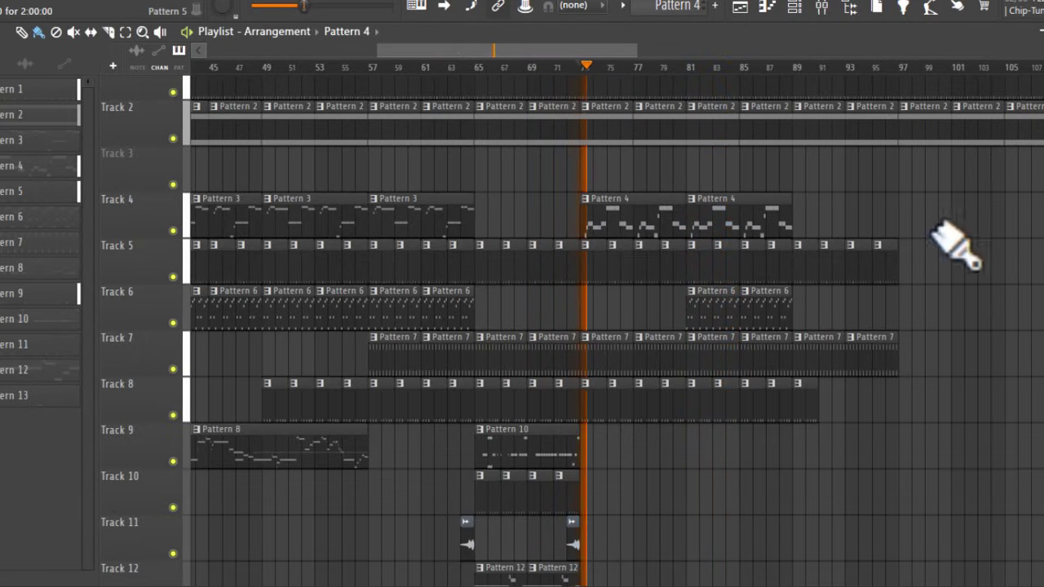
click(476, 67)
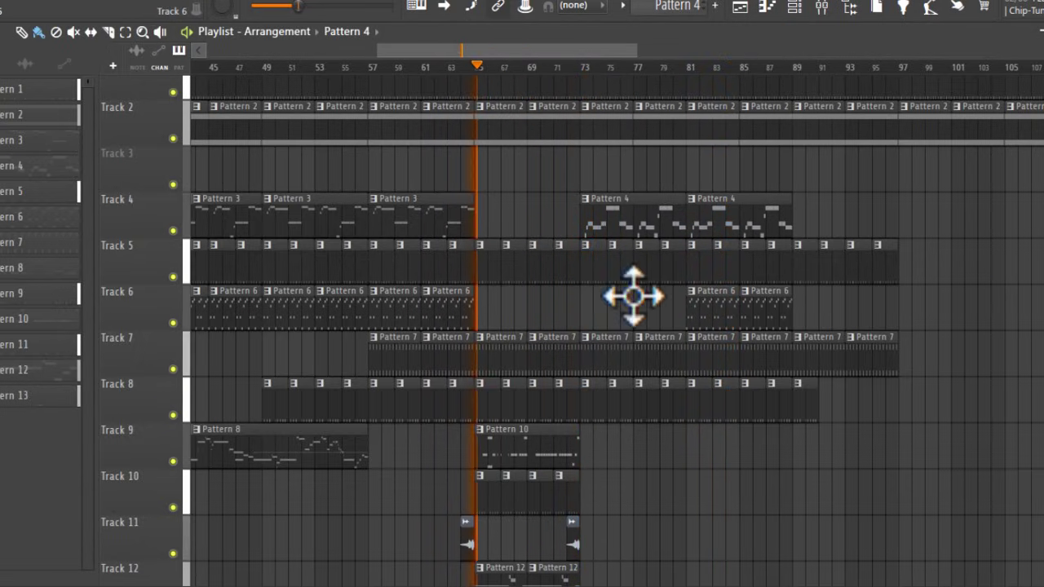
scroll(710, 384, down, 2)
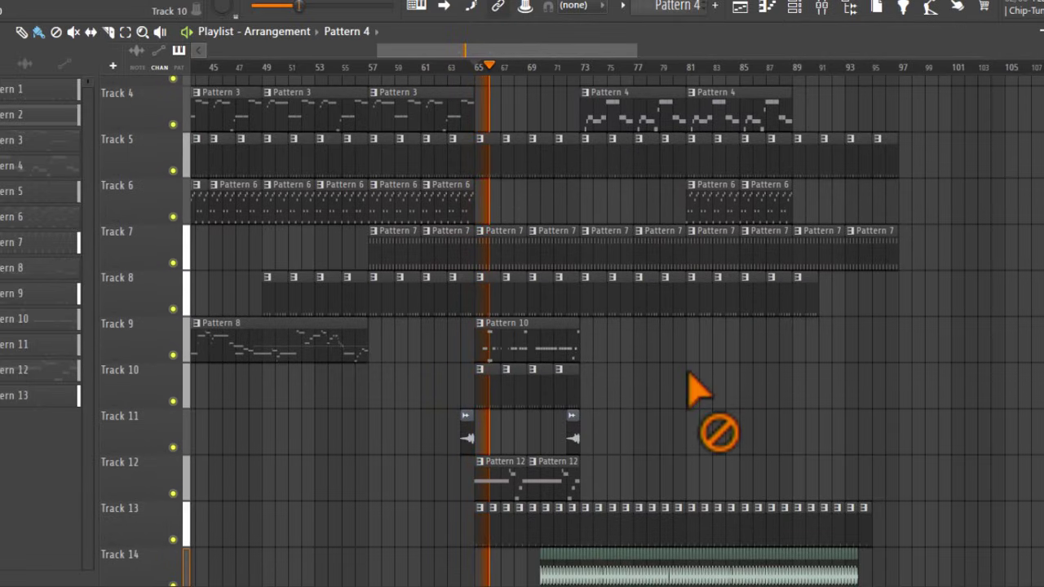
scroll(608, 416, down, 3)
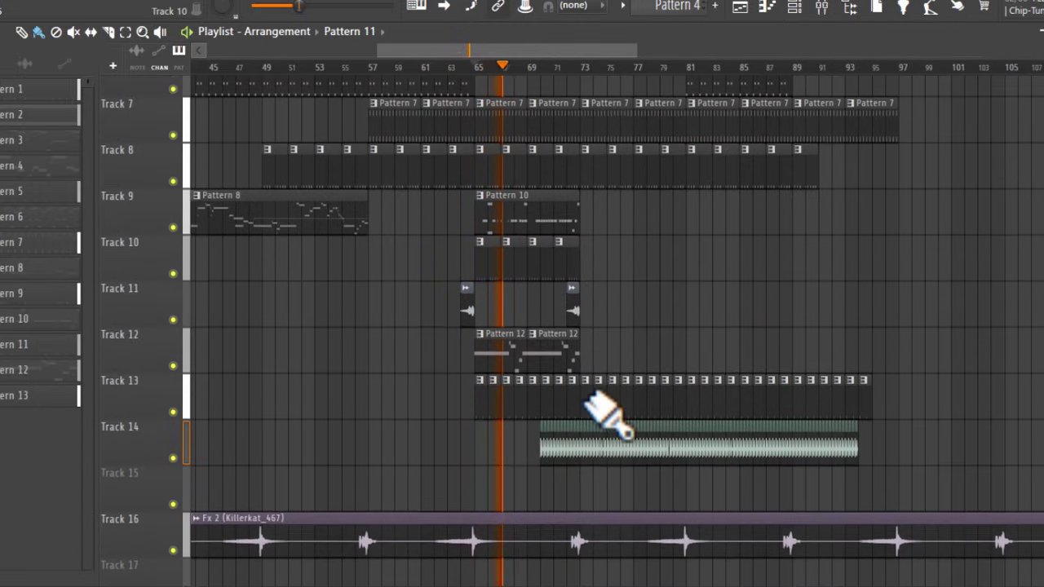
scroll(608, 416, up, 5)
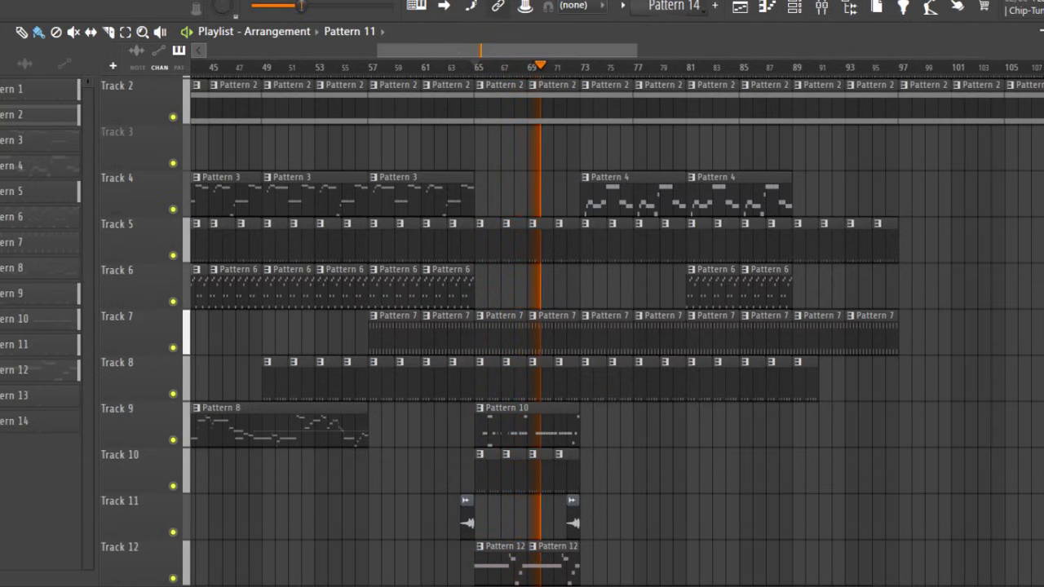
drag(587, 151, 913, 163)
- Add a reFX Nexus channel with the VO Voicetoy preset from the Voice category and check its channel settings
key(F6)
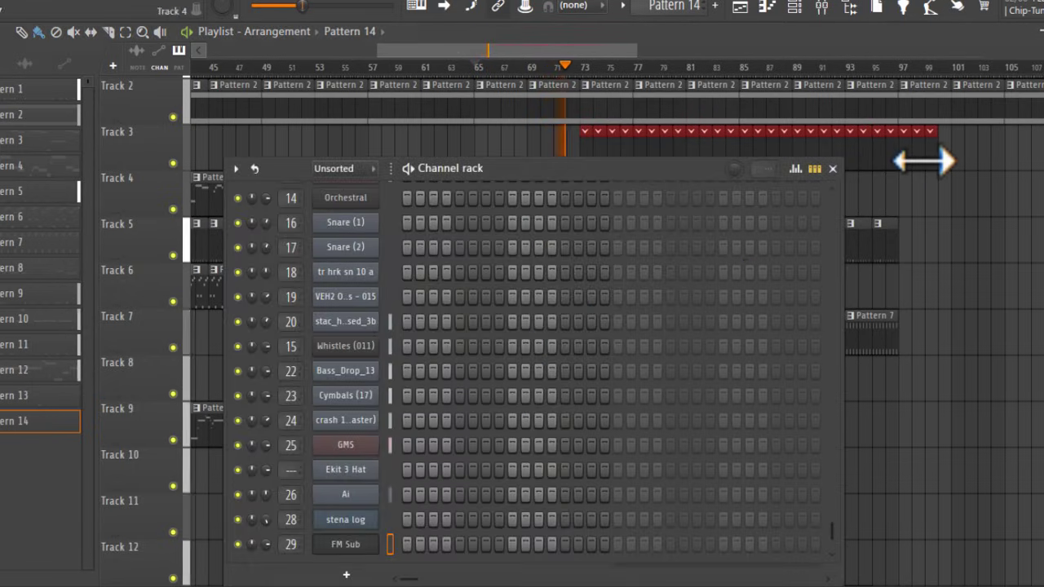
click(364, 574)
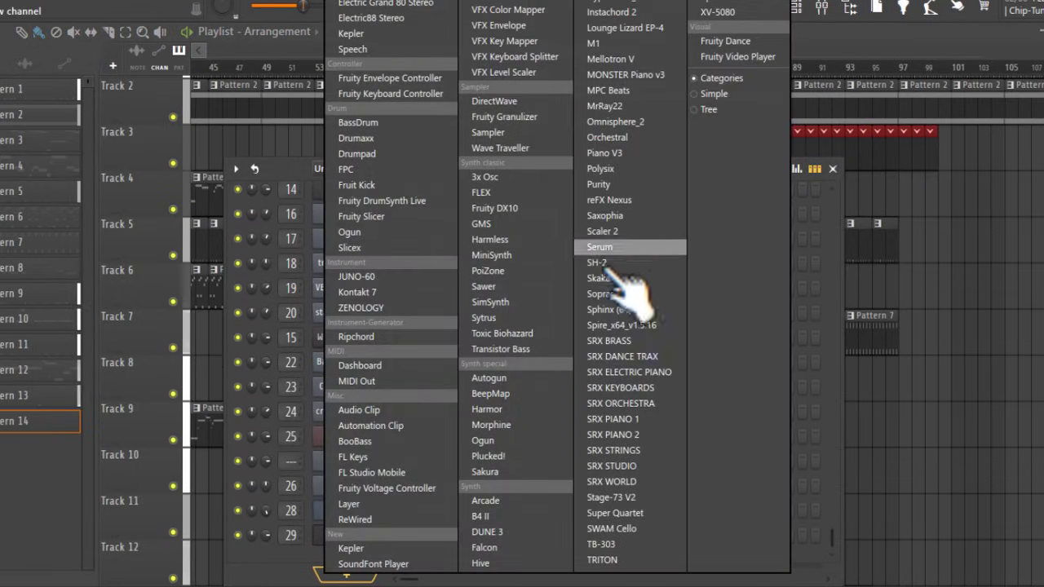
click(632, 201)
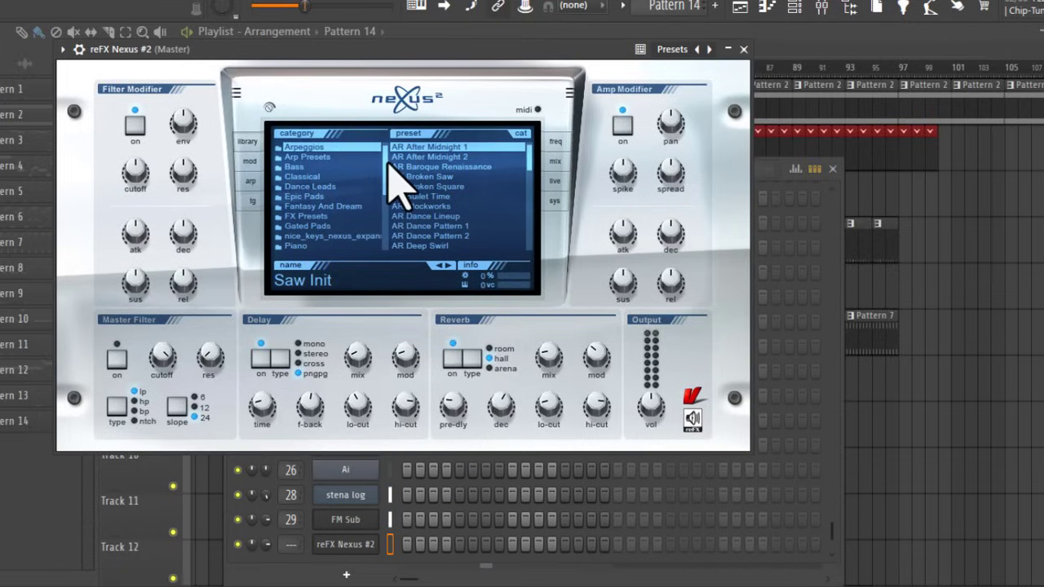
drag(388, 159, 391, 253)
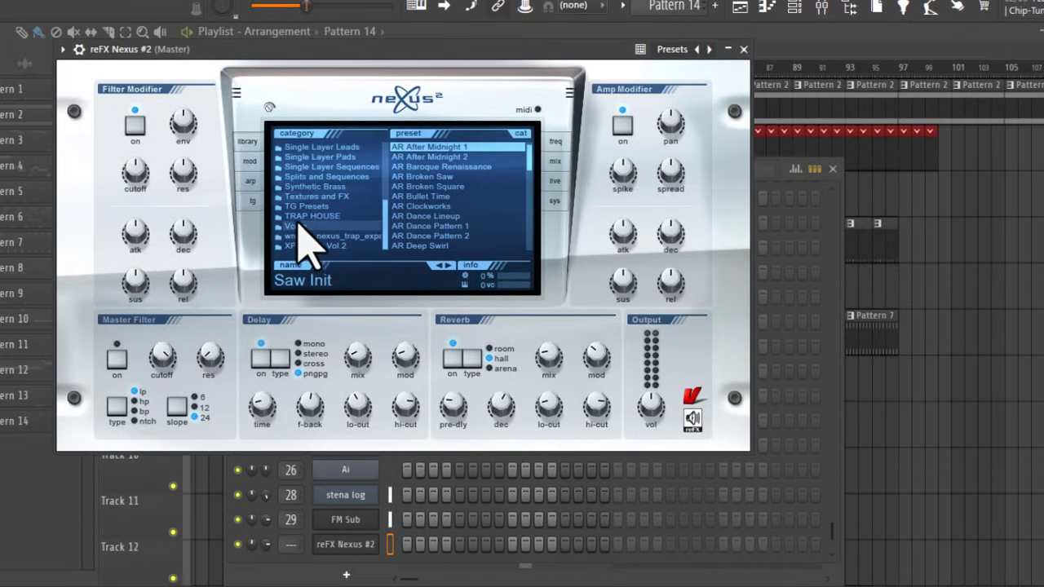
drag(530, 164, 526, 189)
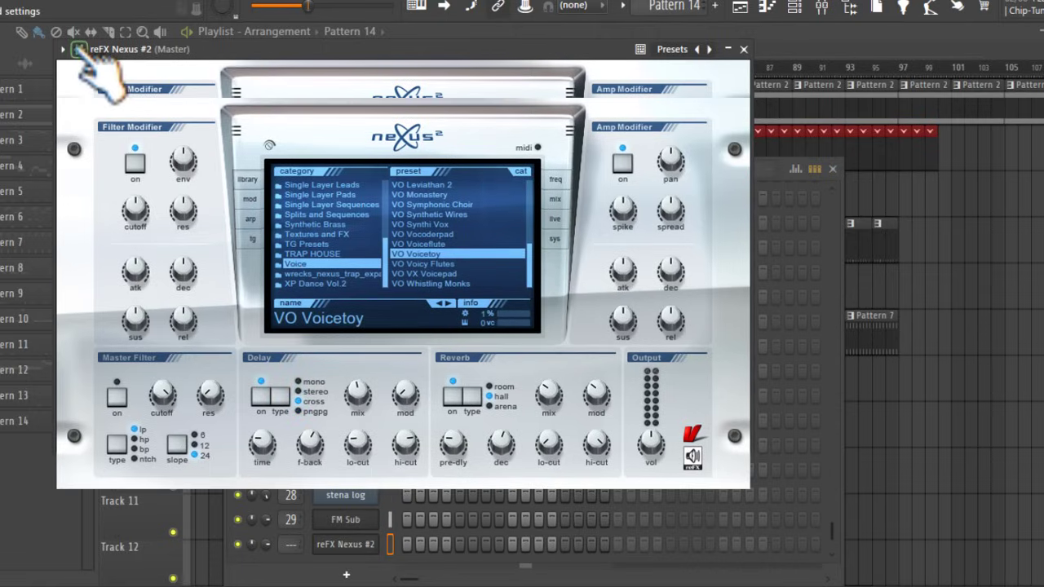
click(79, 49)
click(147, 78)
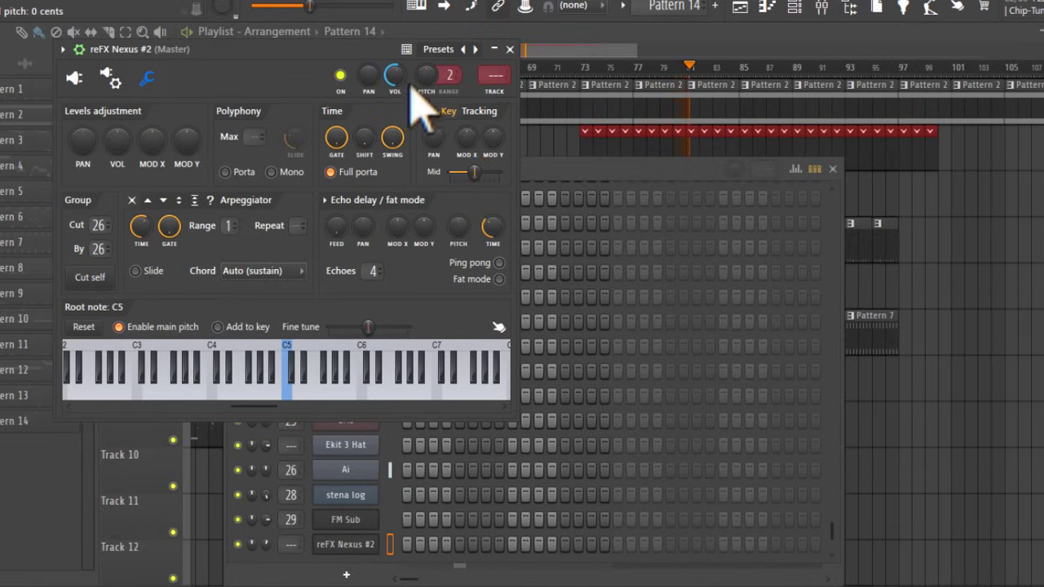
click(510, 50)
right_click(372, 548)
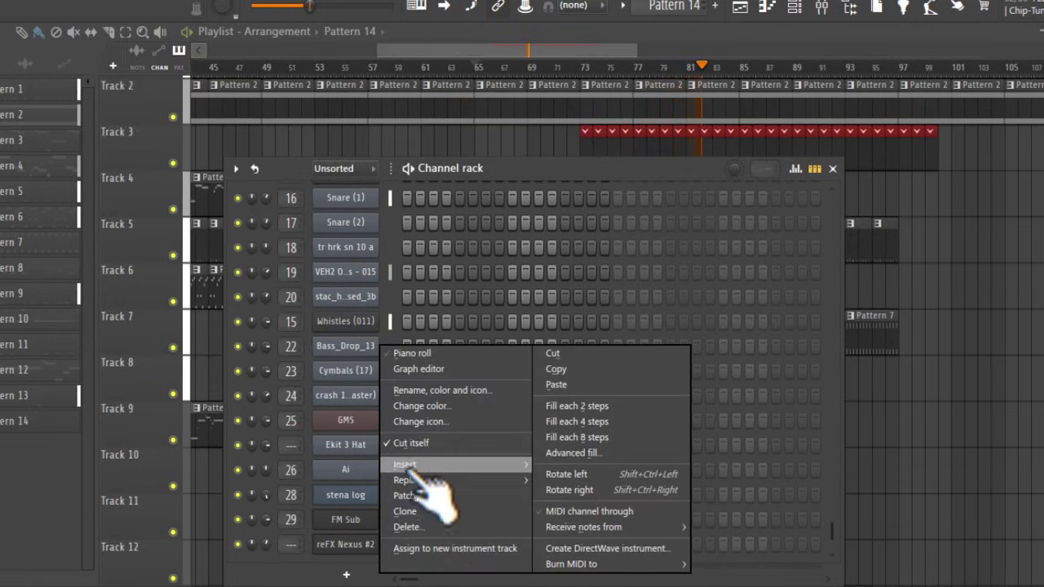
click(453, 353)
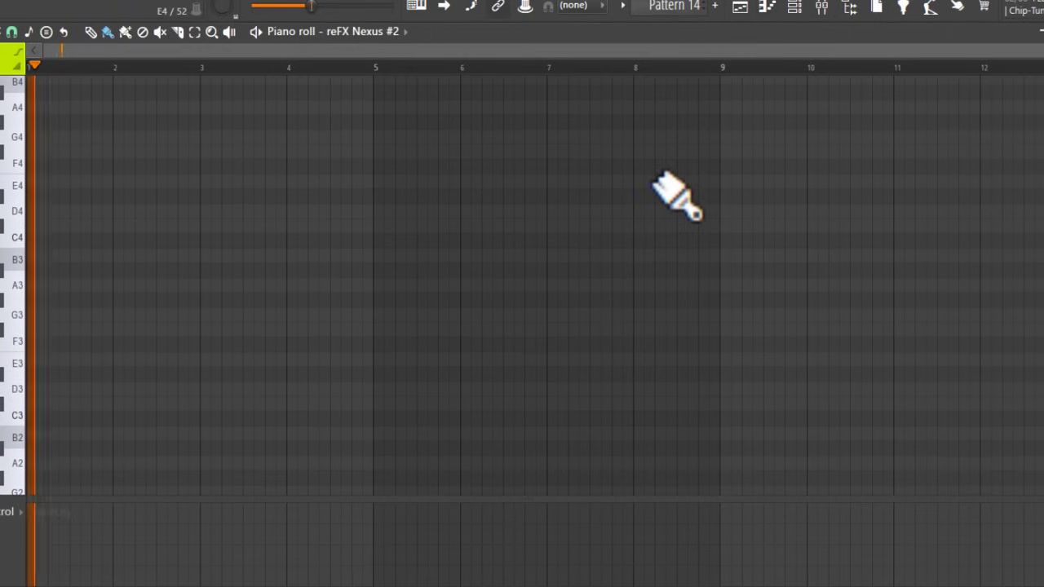
click(740, 8)
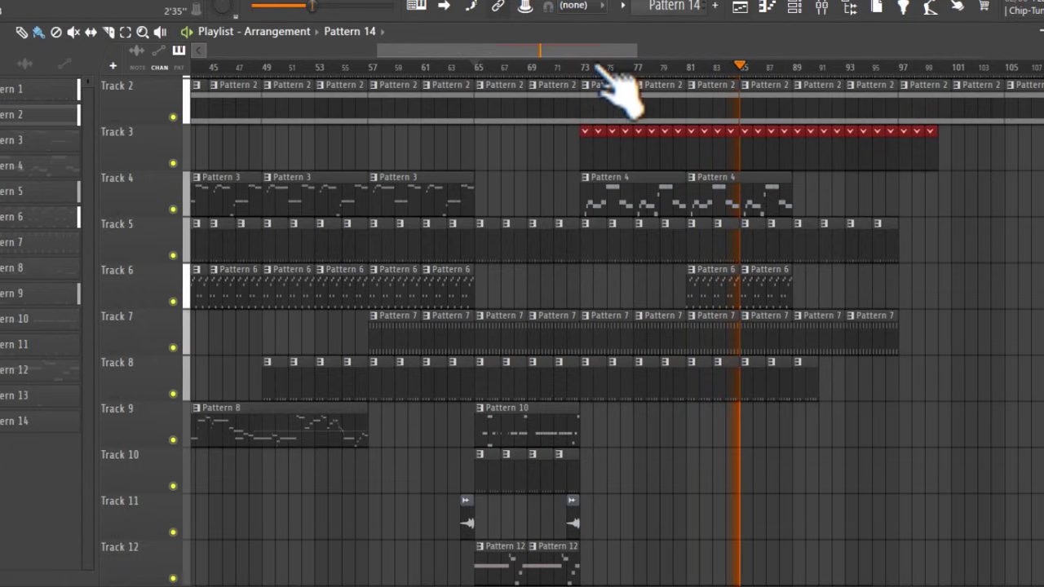
- Enter short B6, F#6 and B5 notes descending through bar 1 in the piano roll of the reFX Nexus #2 channel for Pattern 14
click(547, 66)
double_click(628, 154)
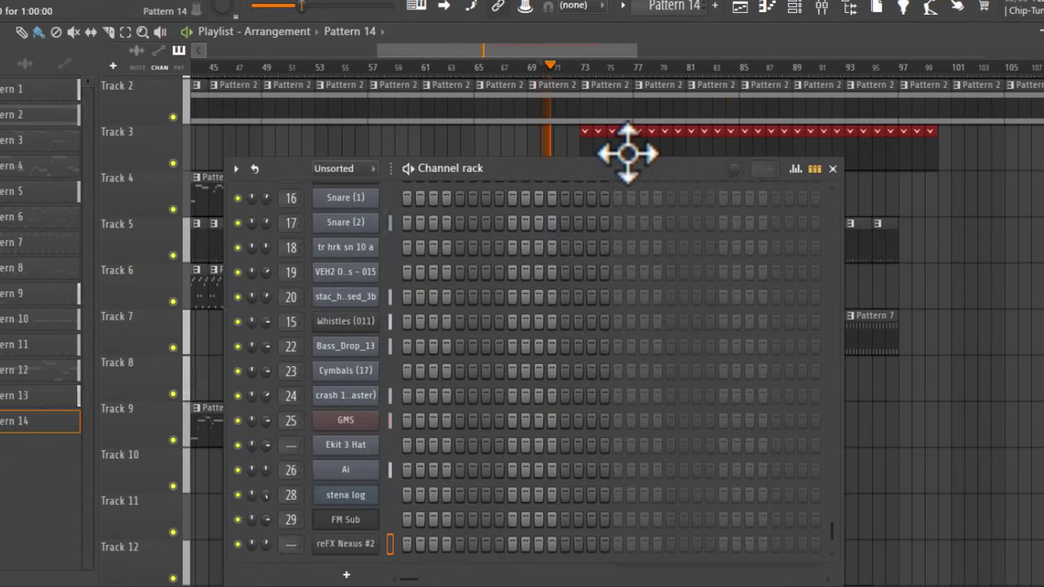
right_click(346, 546)
key(Escape)
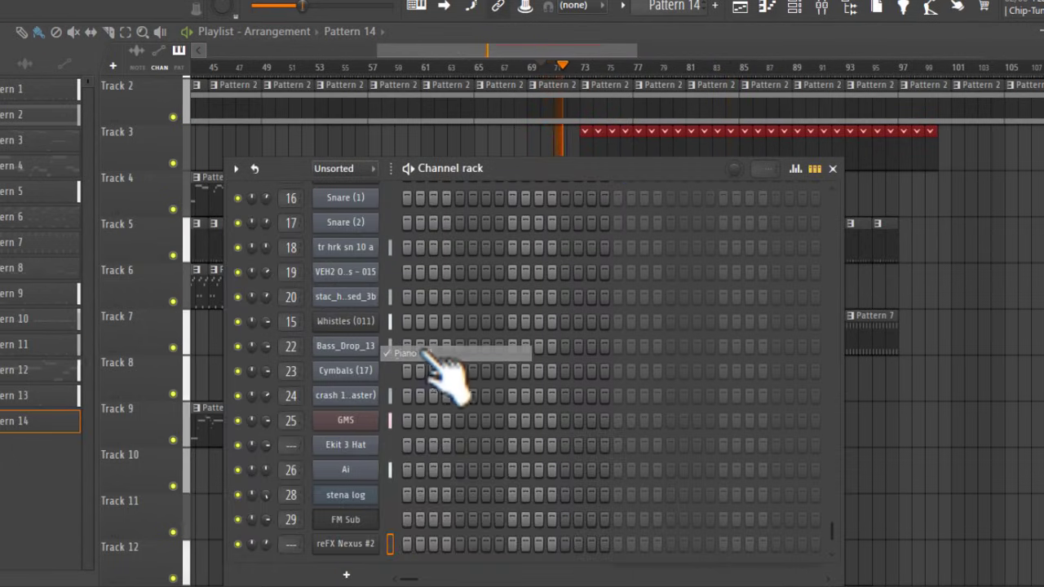
right_click(367, 542)
click(414, 353)
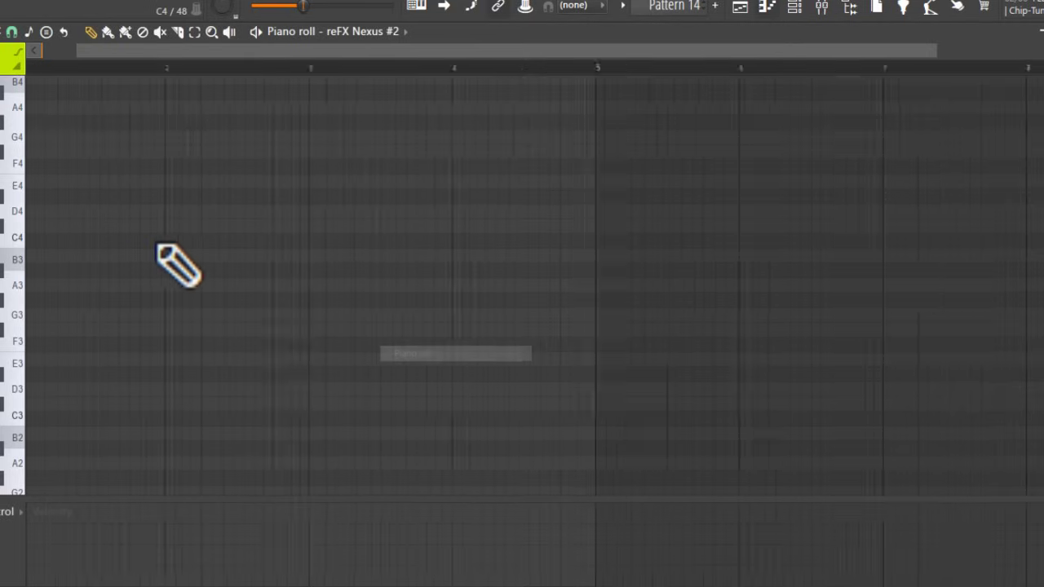
scroll(164, 248, up, 5)
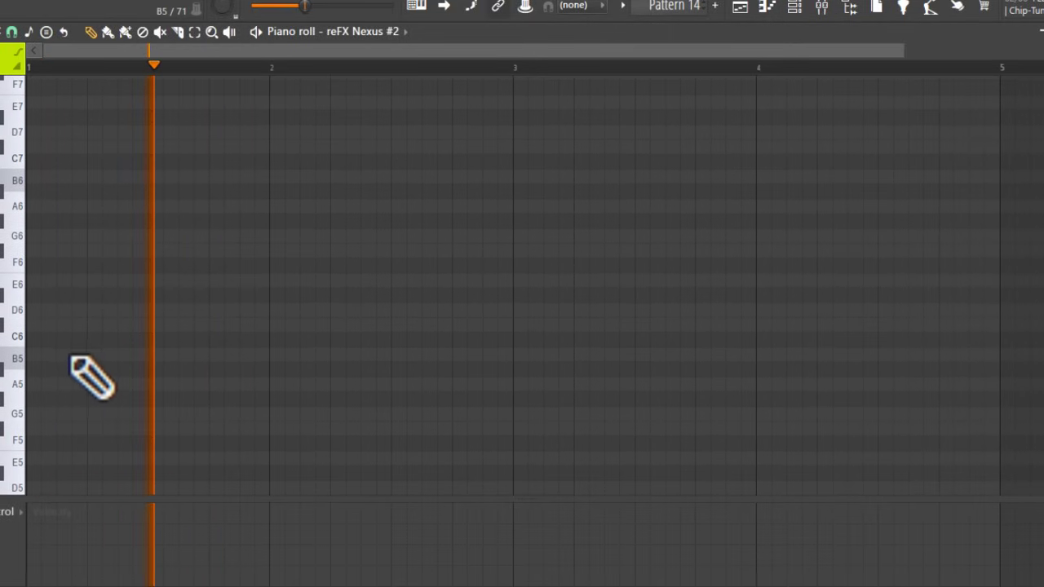
click(70, 178)
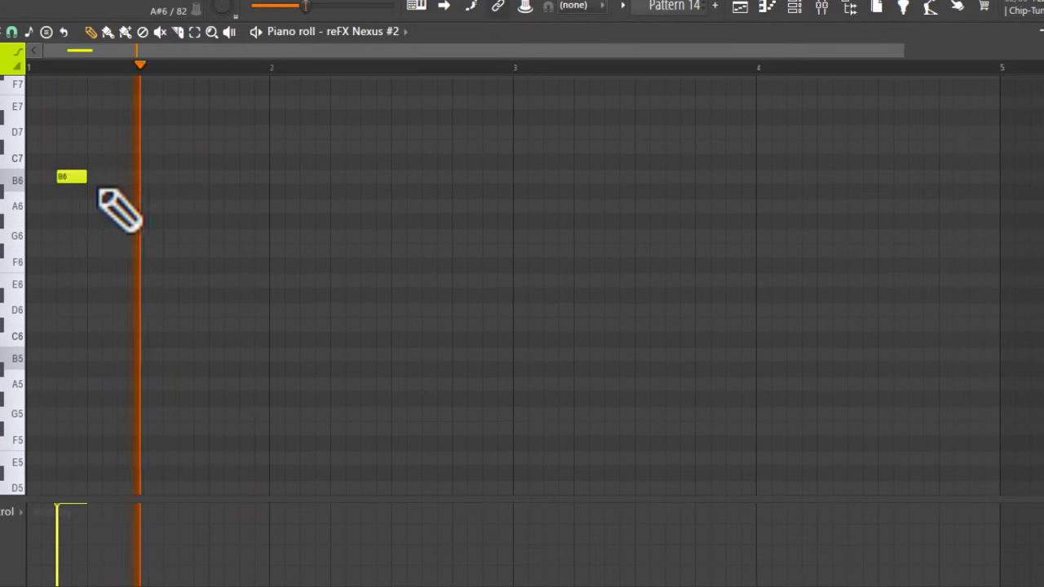
click(122, 251)
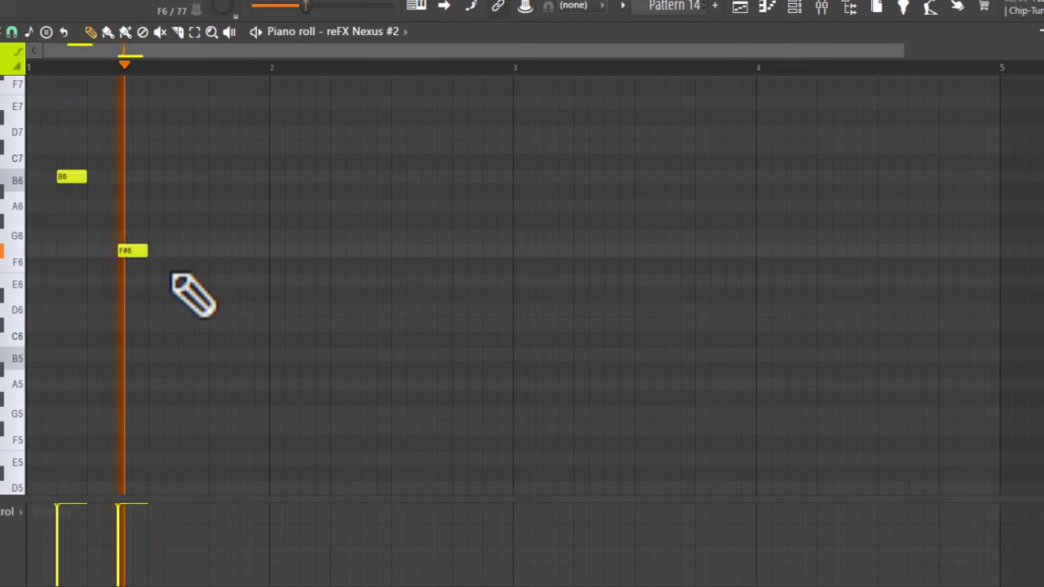
click(187, 357)
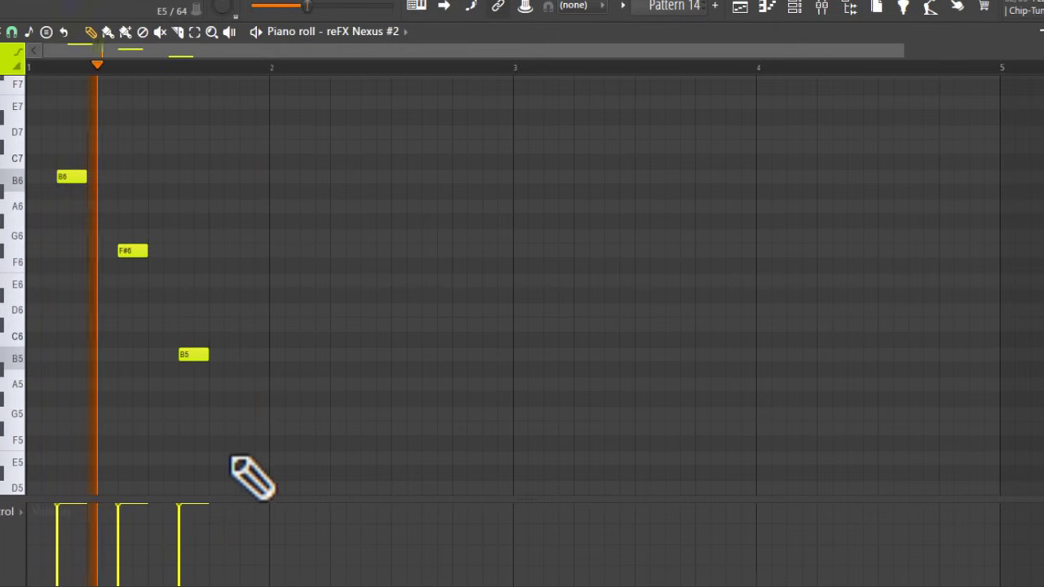
click(218, 529)
- Route the reFX Nexus #2 channel to mixer track 30 and lower that track's fader to about 73%
click(822, 10)
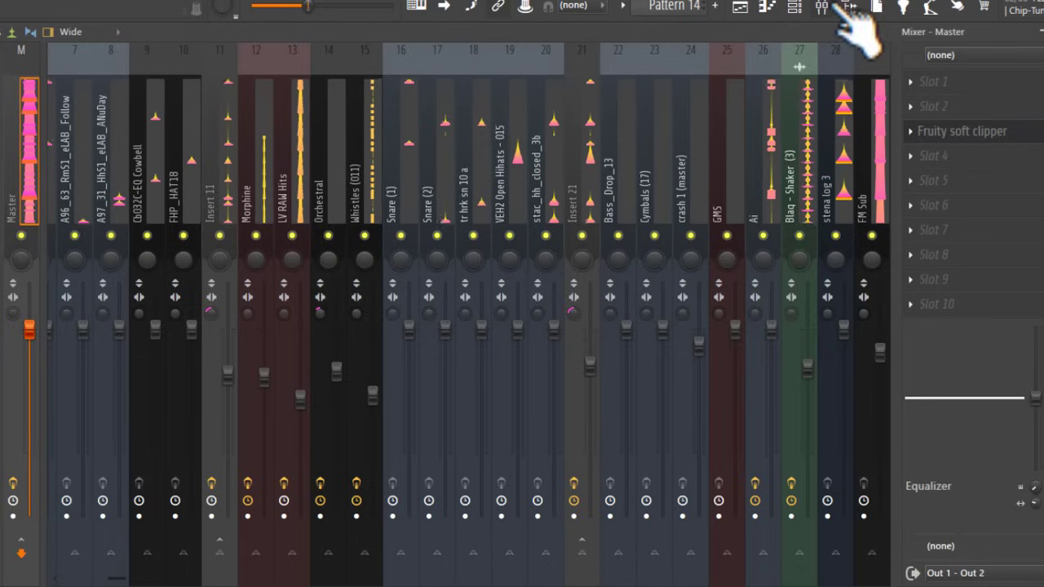
click(795, 10)
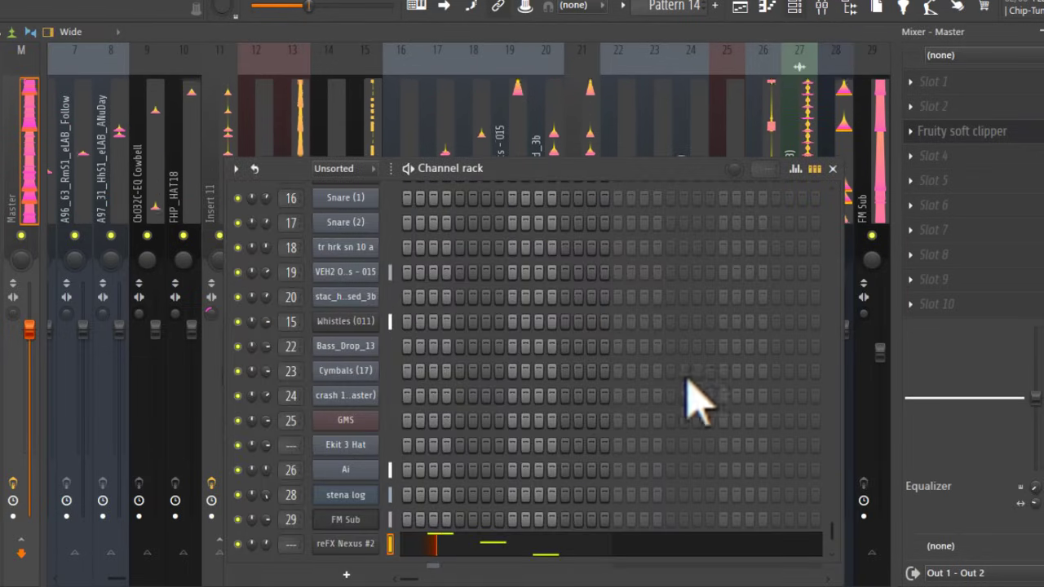
click(484, 558)
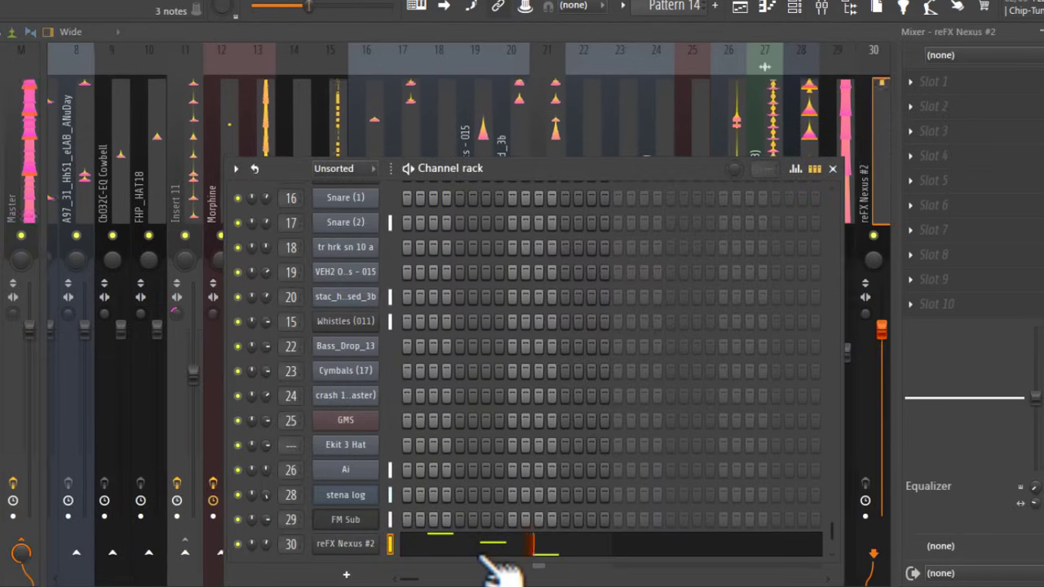
click(879, 114)
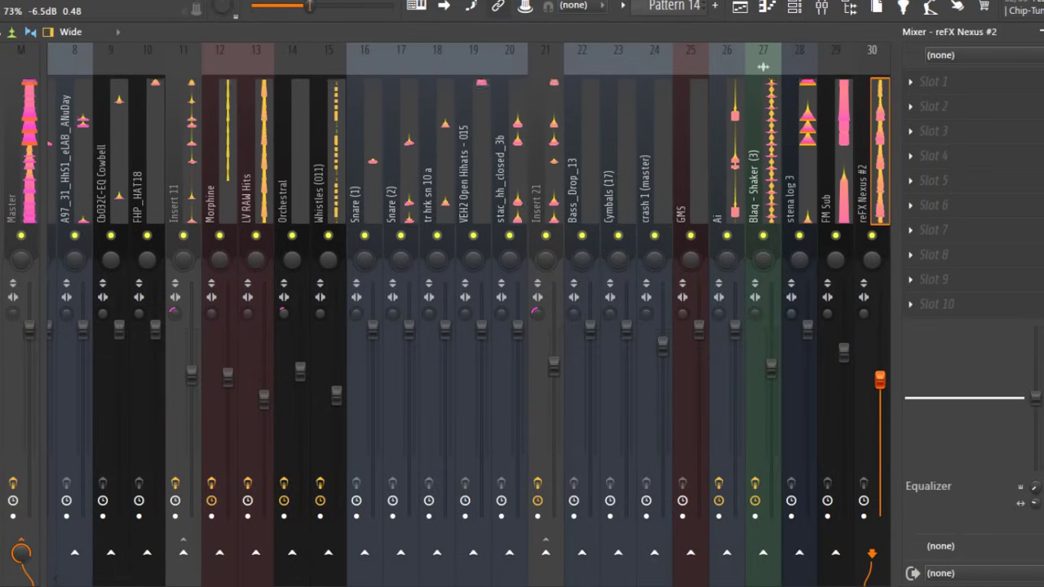
- Lower the fader of the stena log 3 mixer track slightly
click(807, 204)
drag(807, 330, 808, 336)
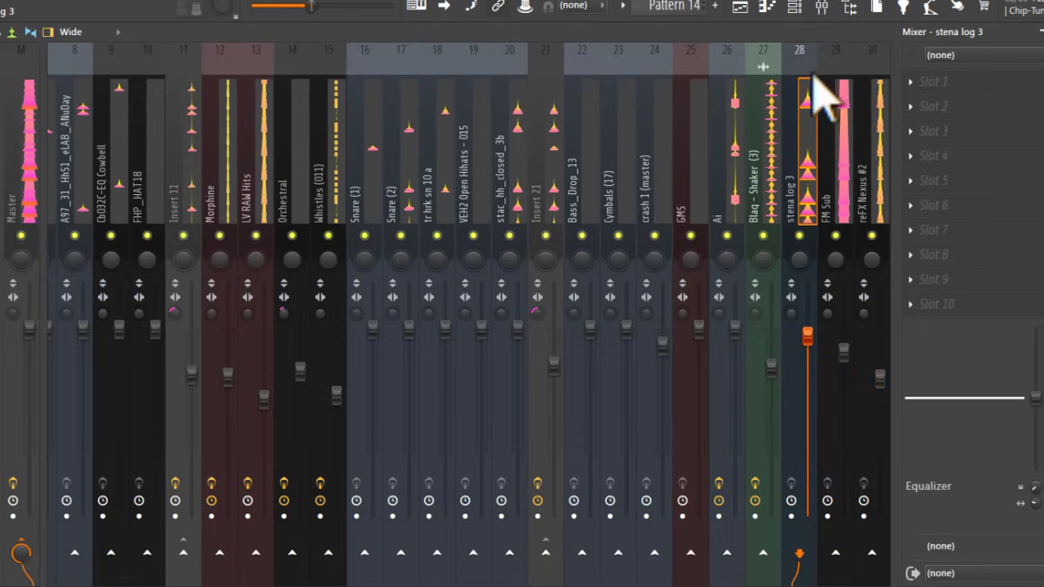
- Paint Pattern 11 clips on Track 10 of the playlist from bar 81 through bar 88 and play back from about bar 72
click(739, 6)
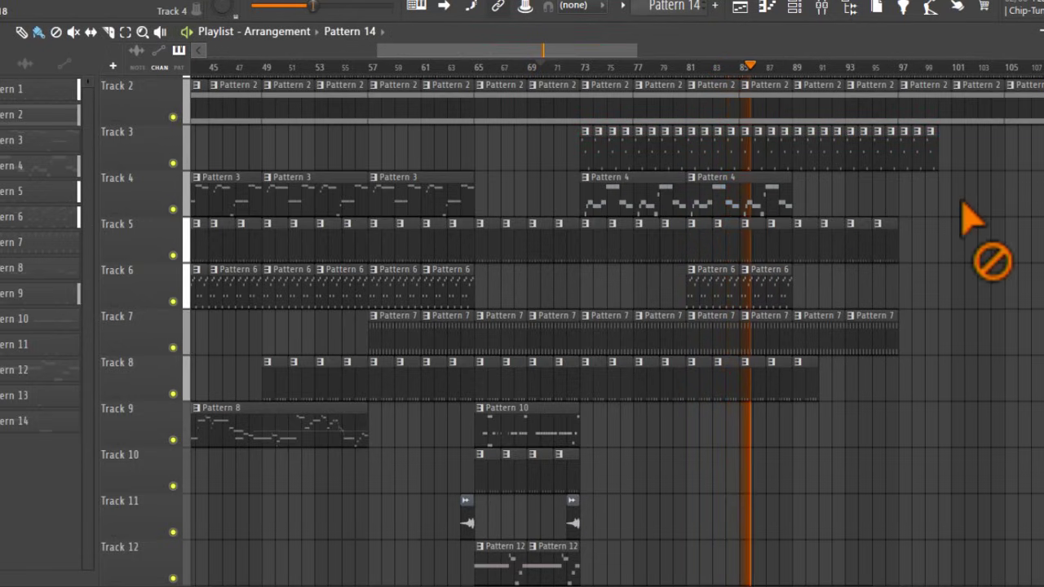
scroll(932, 384, down, 3)
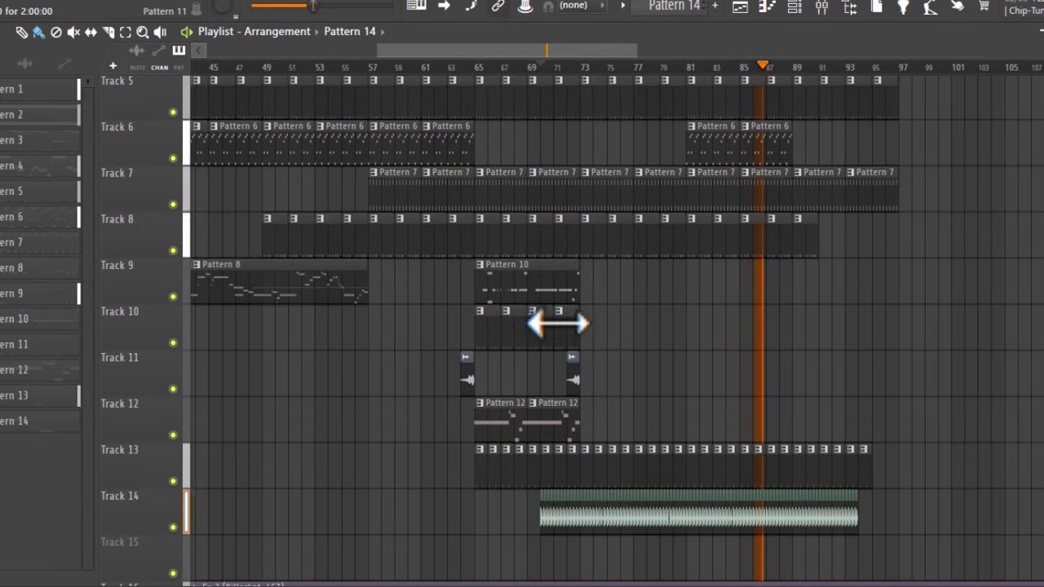
drag(685, 337, 760, 352)
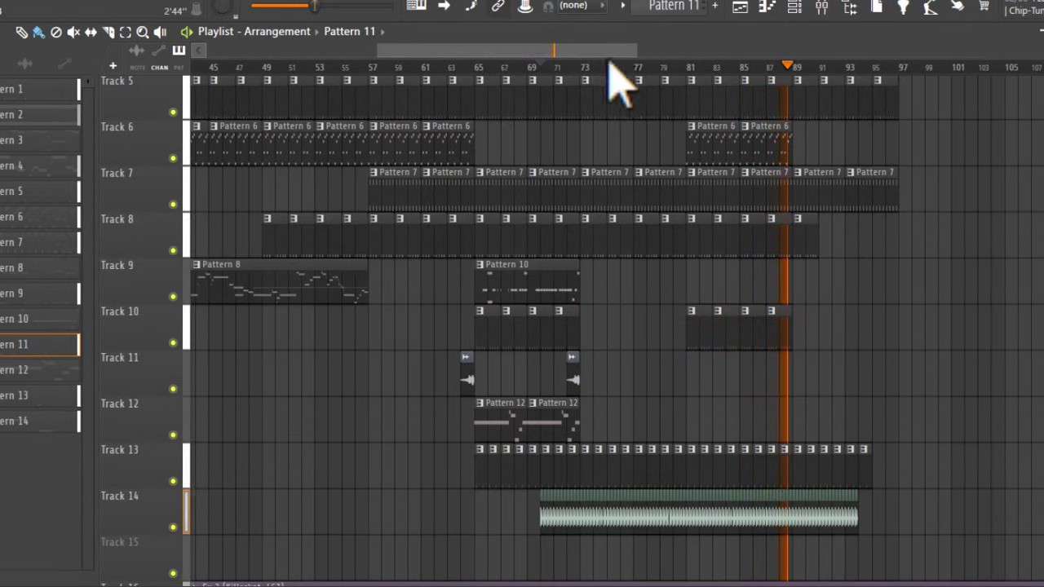
click(568, 69)
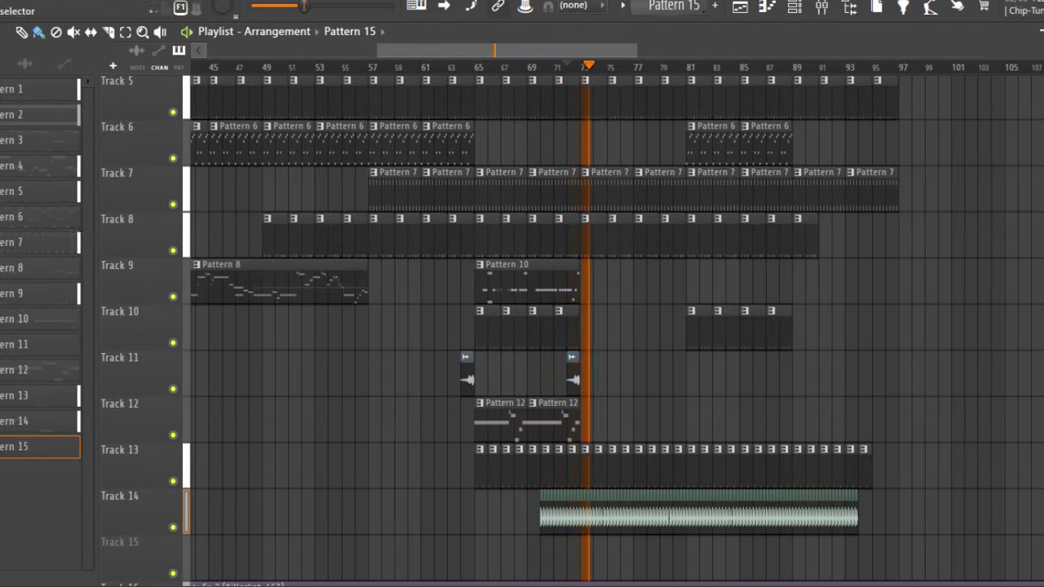
- Try transposing the stena log notes E2, F#2, G2 and F#2 in bars 5 and 6 of Pattern 4 up one octave
scroll(703, 236, up, 3)
double_click(645, 231)
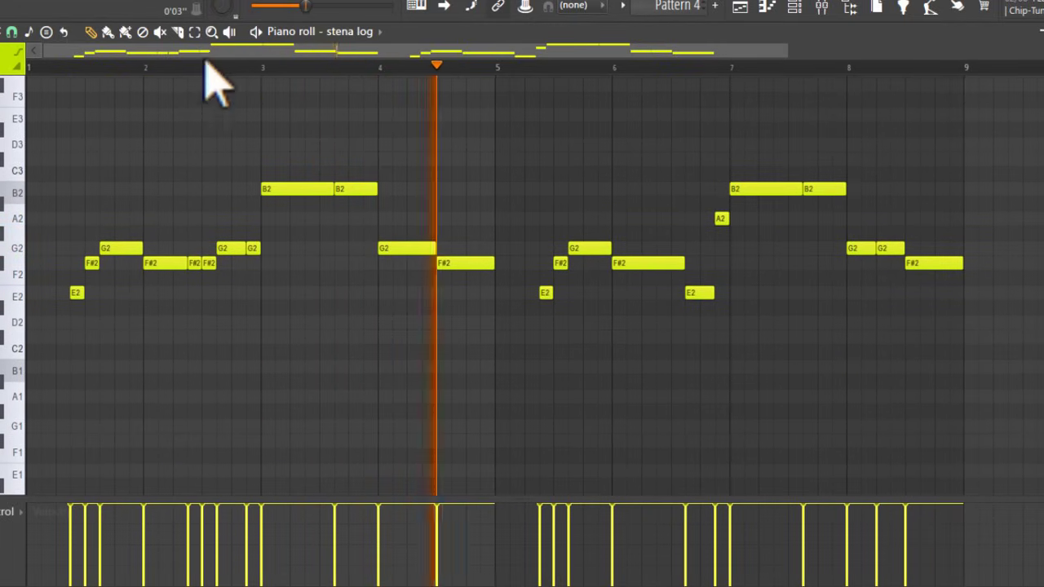
click(194, 31)
mouse_move(657, 318)
mouse_down()
mouse_move(712, 353)
mouse_move(540, 242)
mouse_move(670, 317)
mouse_up()
key(space)
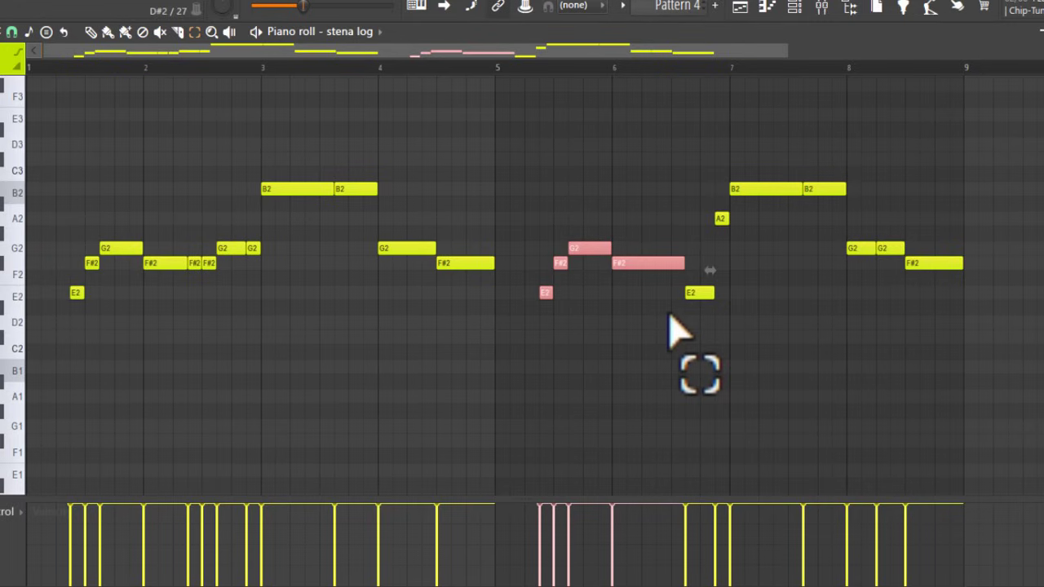
key(ctrl+Up)
scroll(676, 326, up, 3)
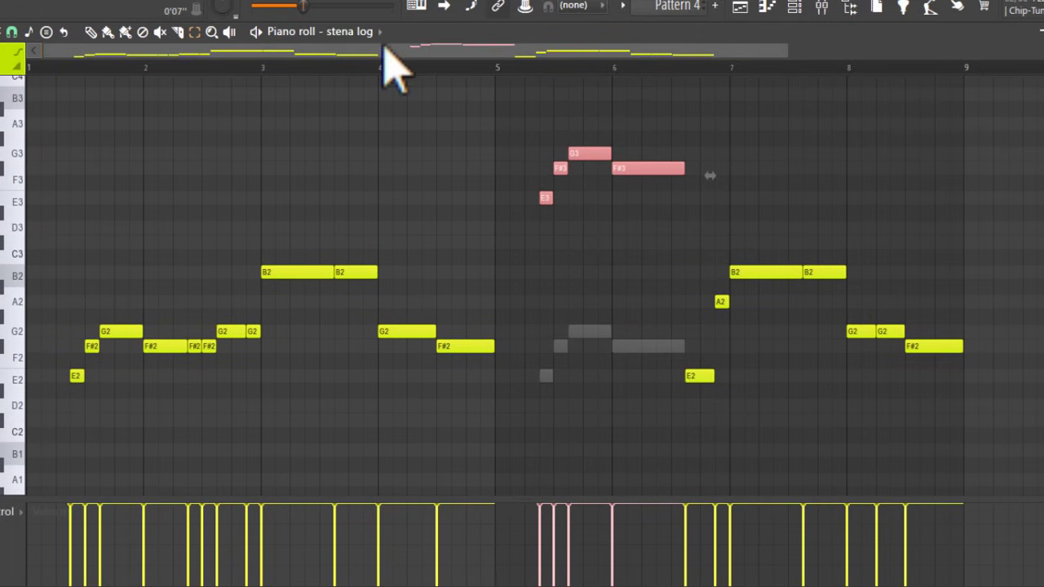
key(space)
key(ctrl+Down)
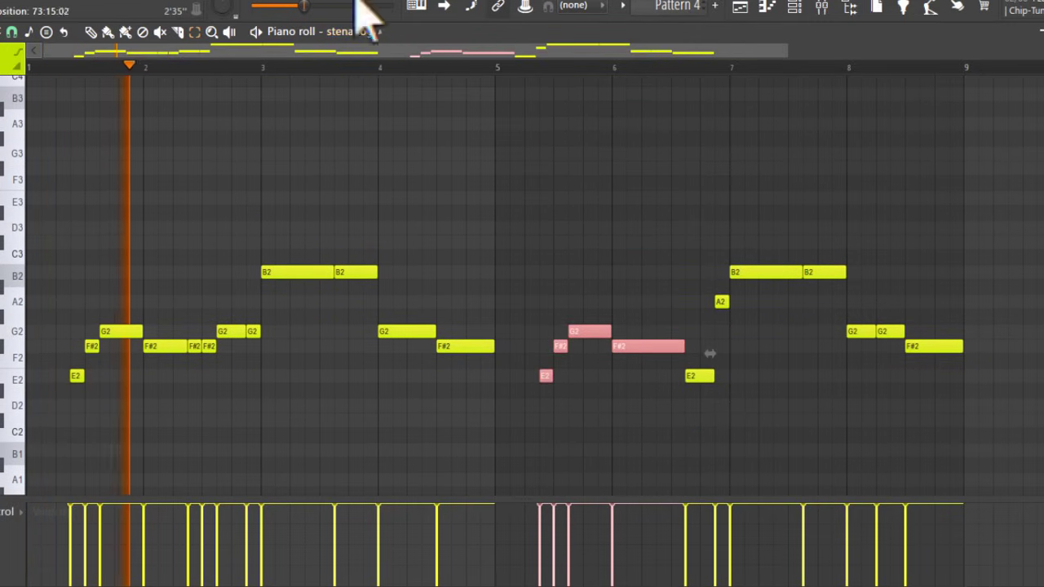
- Transpose the FM Sub notes E2, F#2, G2 and F#2 in bars 5 and 6 of Pattern 4 up one octave
click(358, 34)
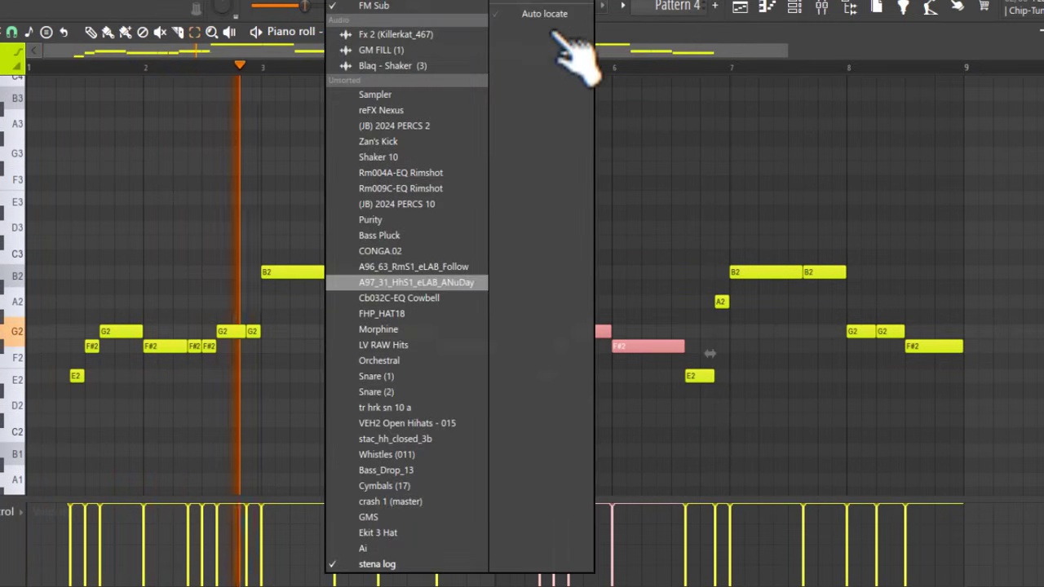
click(604, 340)
drag(603, 340, 640, 412)
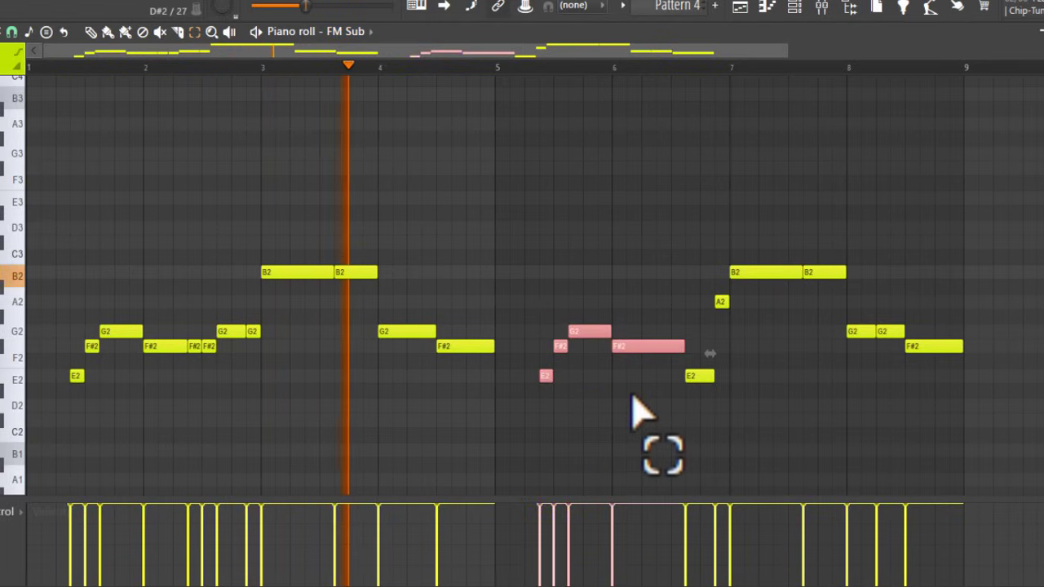
key(ctrl+Up)
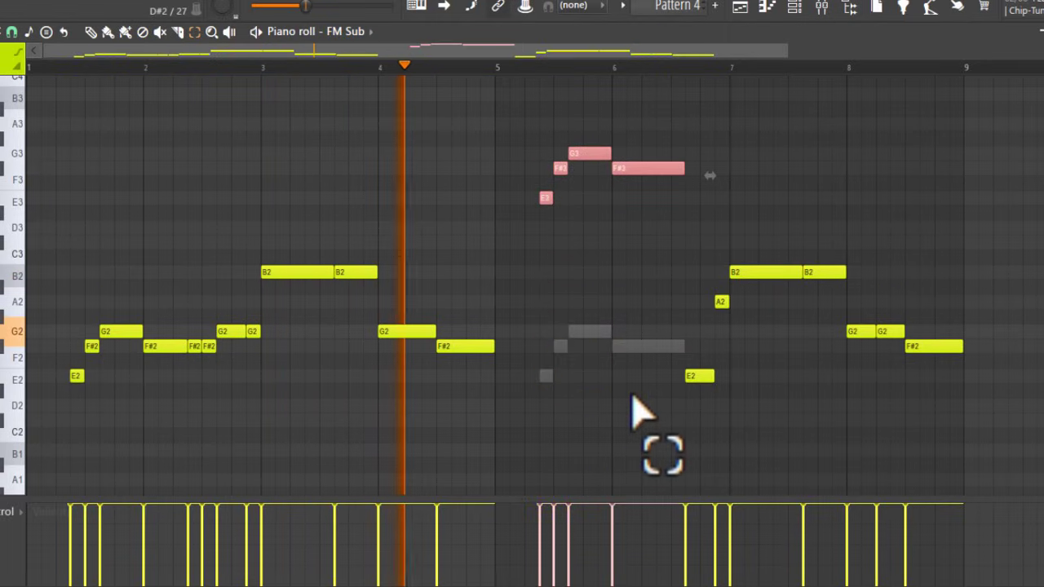
click(107, 31)
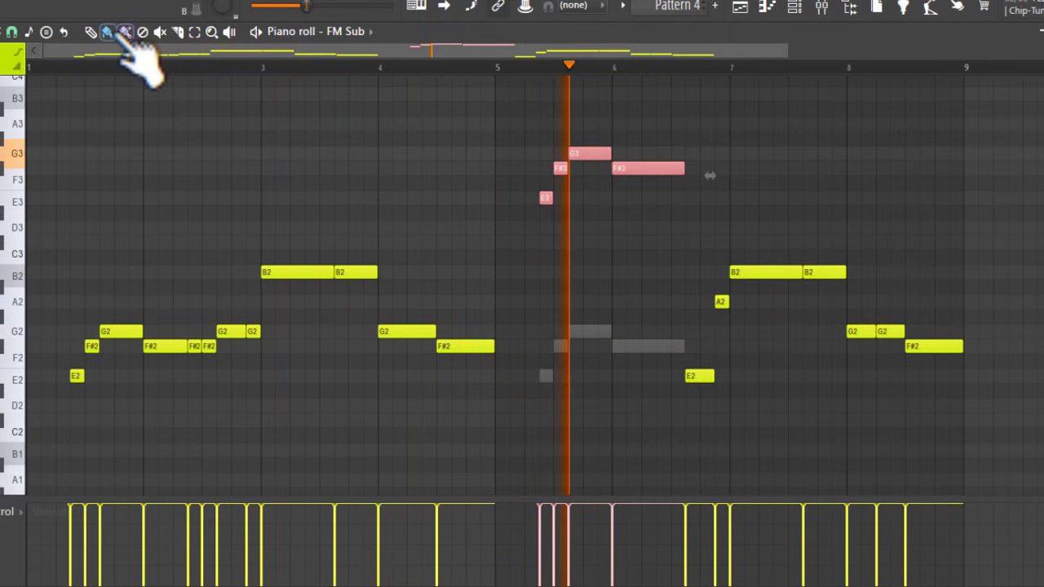
- Preview the SN1DUB sample from the (JB) SCARECROW PACK folder and load it into a new channel
click(740, 7)
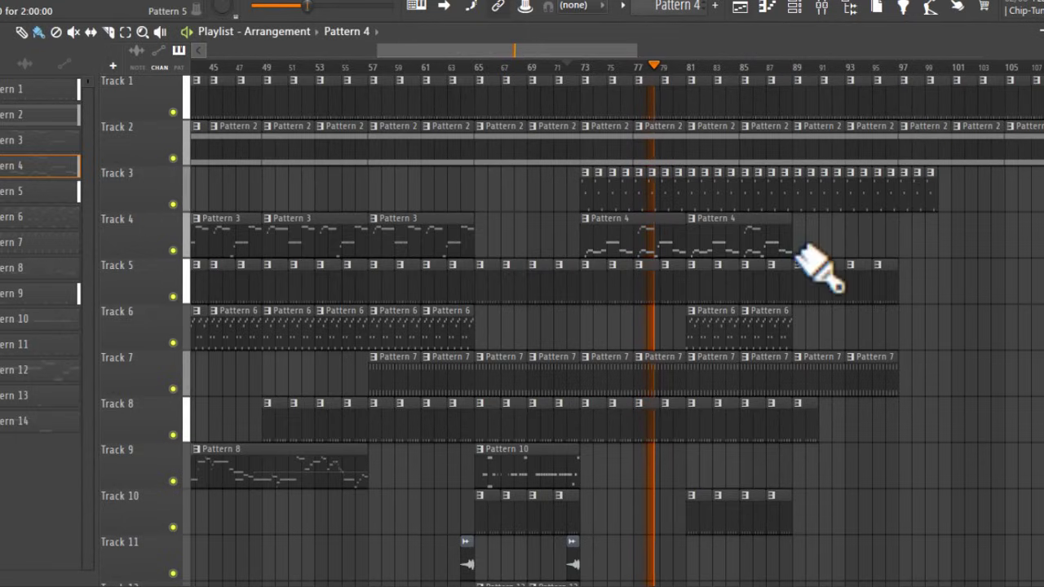
scroll(995, 256, down, 2)
scroll(999, 244, down, 4)
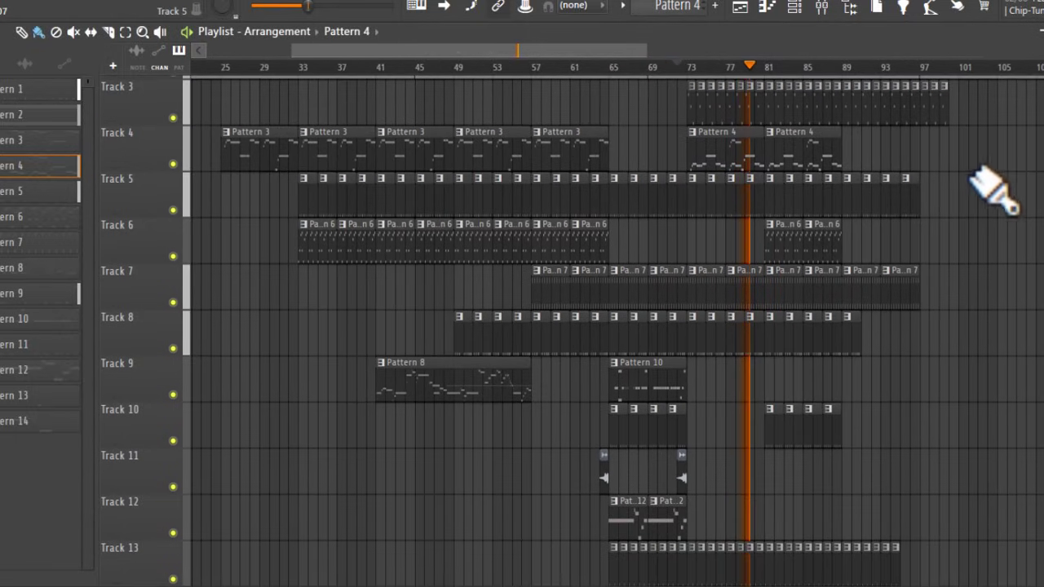
scroll(970, 212, down, 1)
key(alt+F8)
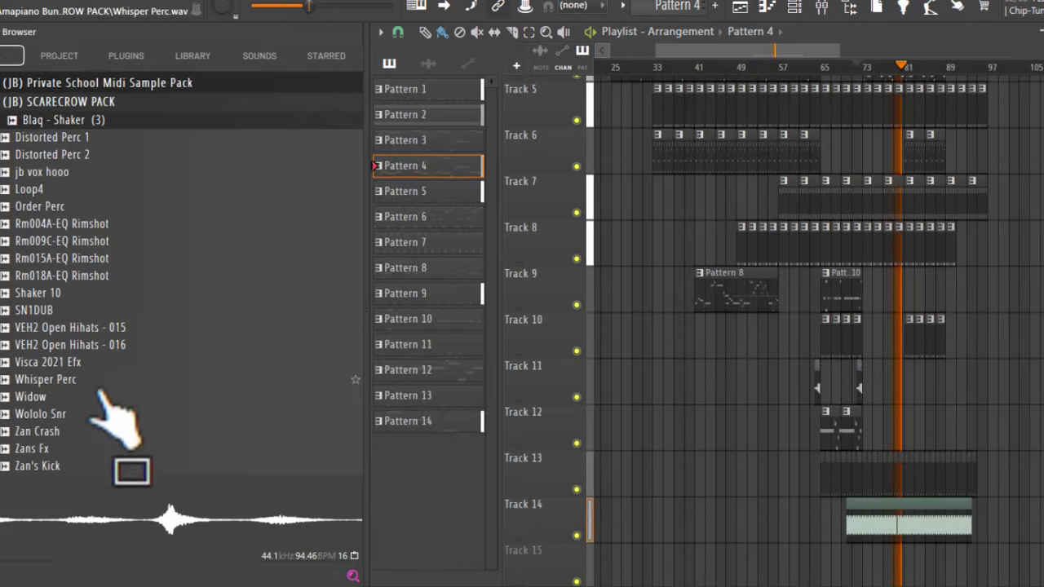
click(49, 308)
right_click(64, 310)
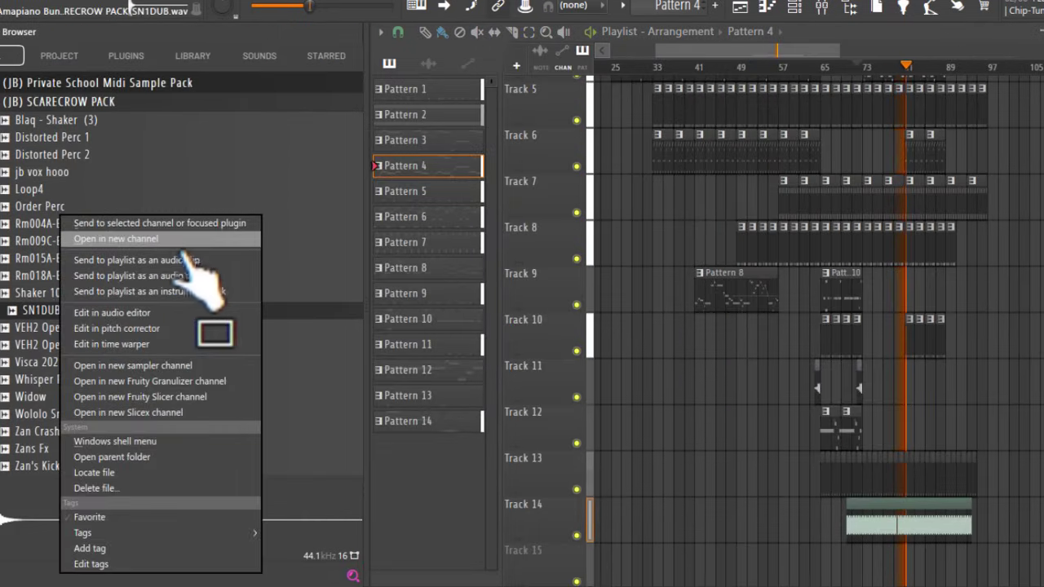
click(122, 238)
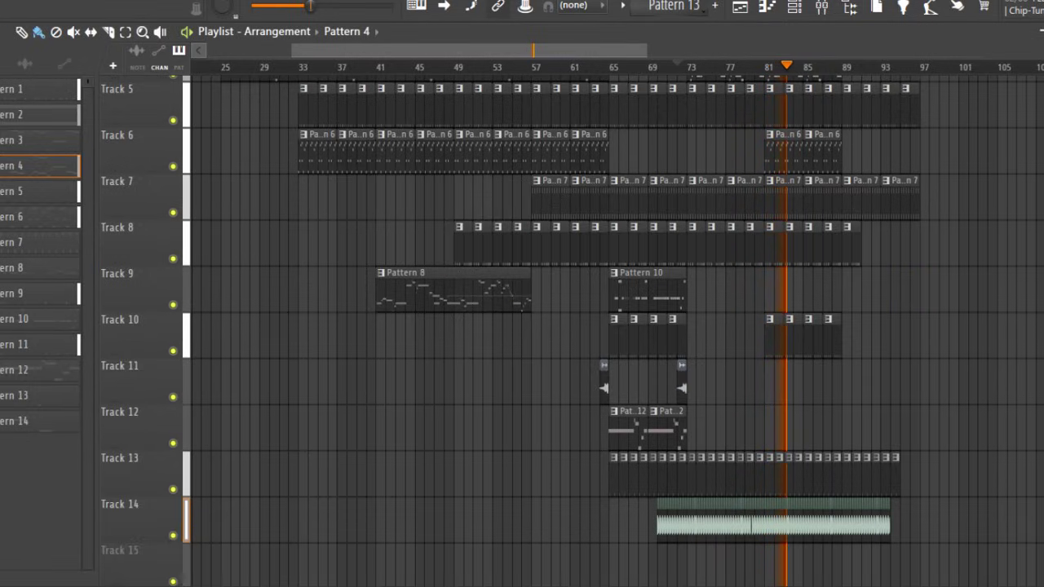
- Delete the Track 10 clips at bars 81 to 88 and paint clips of the new Pattern 15 along Track 11 from bar 73 through bar 94
scroll(816, 484, down, 1)
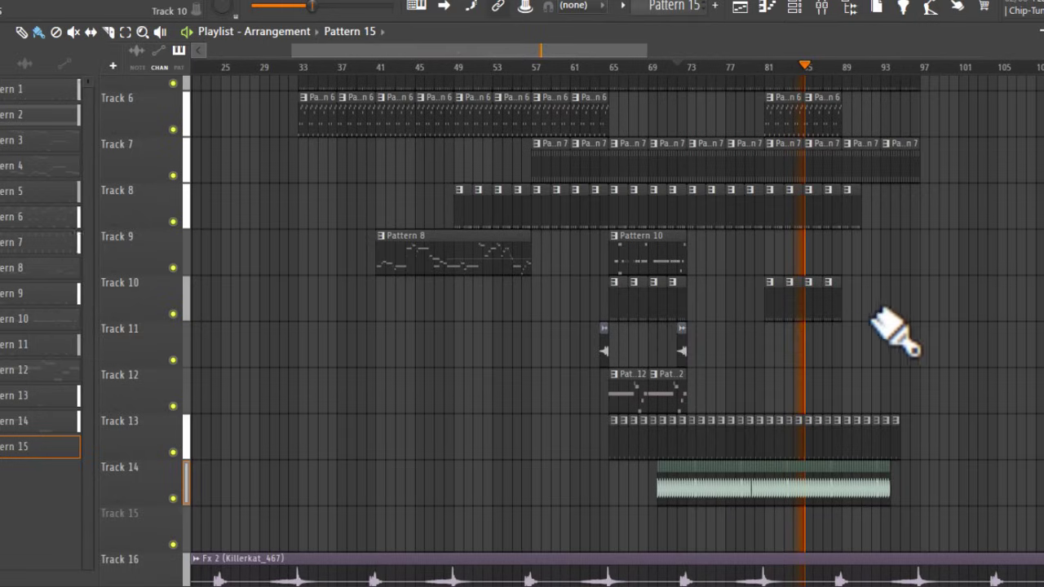
right_click(788, 302)
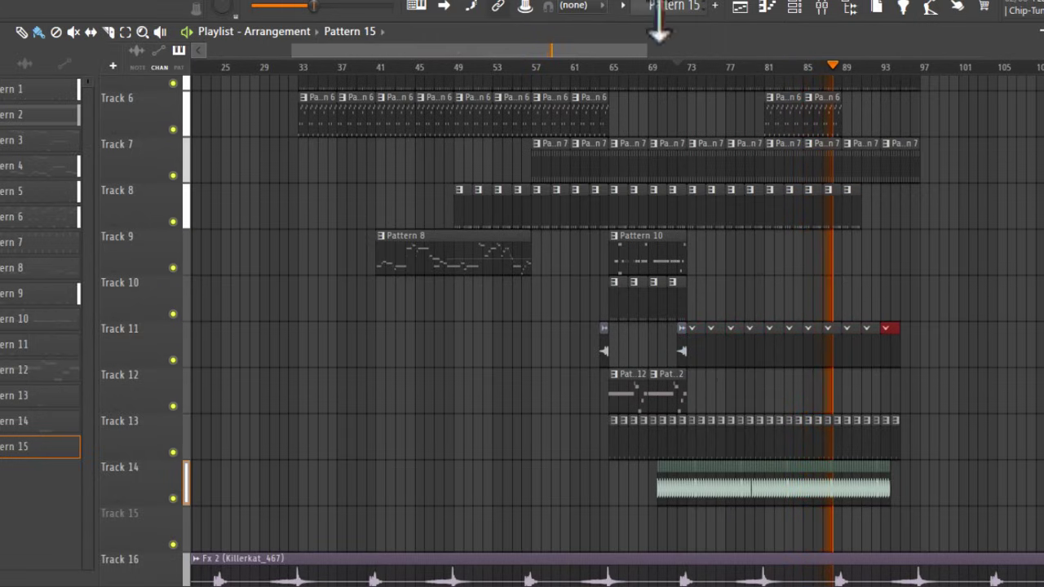
- Sequence SN1DUB hits on steps 7, 17 and 23 of Pattern 15 and route the channel to mixer track 31
click(610, 67)
key(F6)
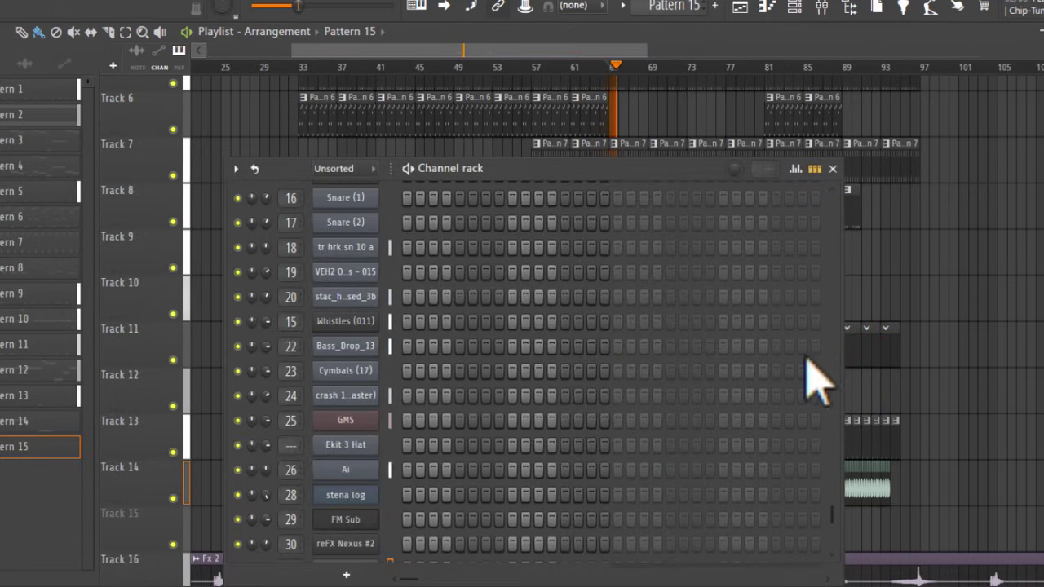
scroll(508, 345, down, 2)
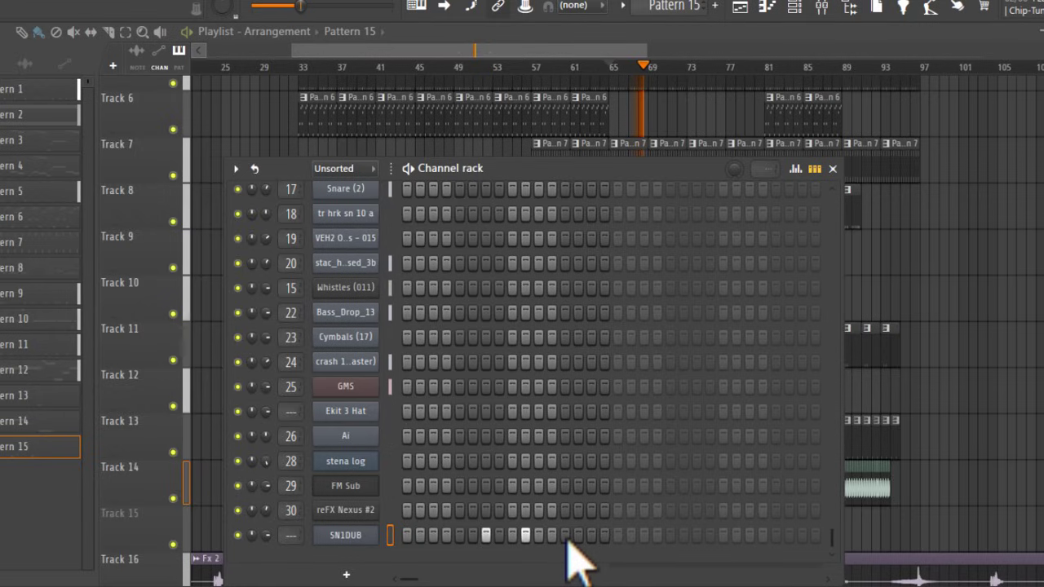
click(617, 535)
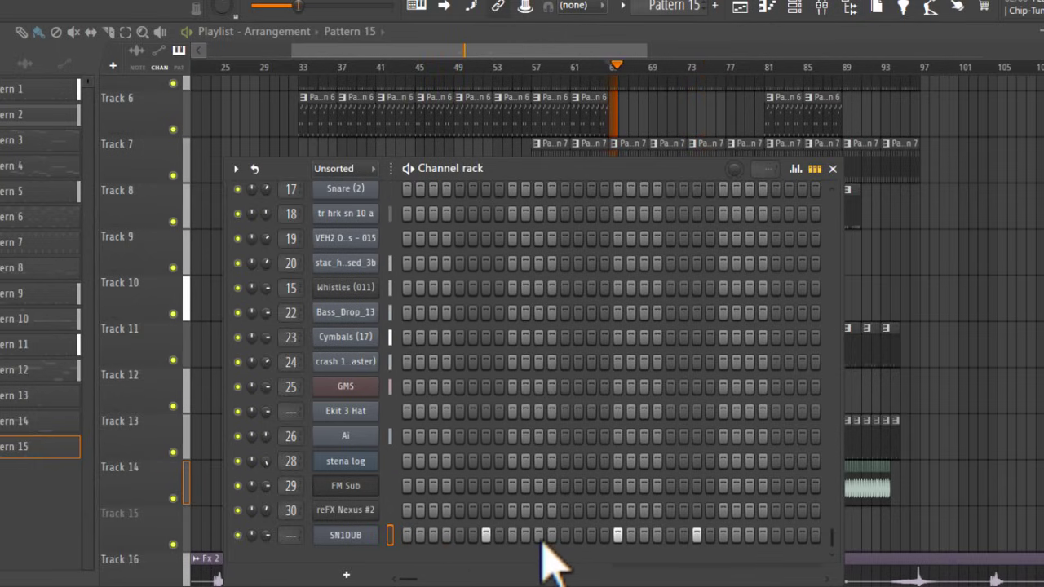
key(F9)
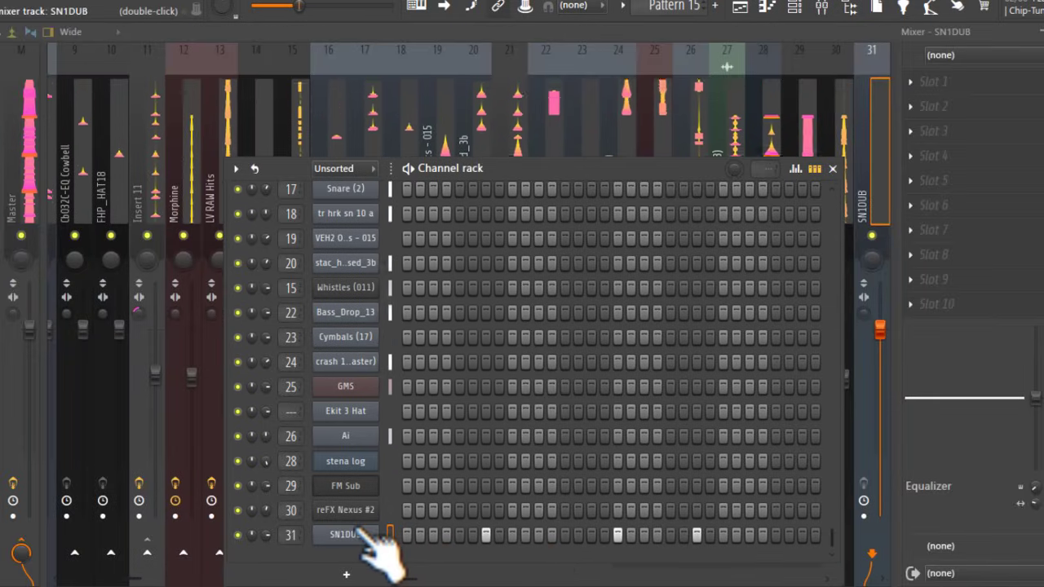
- Add Fruity Parametric EQ 2 to slot 4 of the SN1DUB mixer track and cut the lows with band 1 at 100 Hz
click(368, 535)
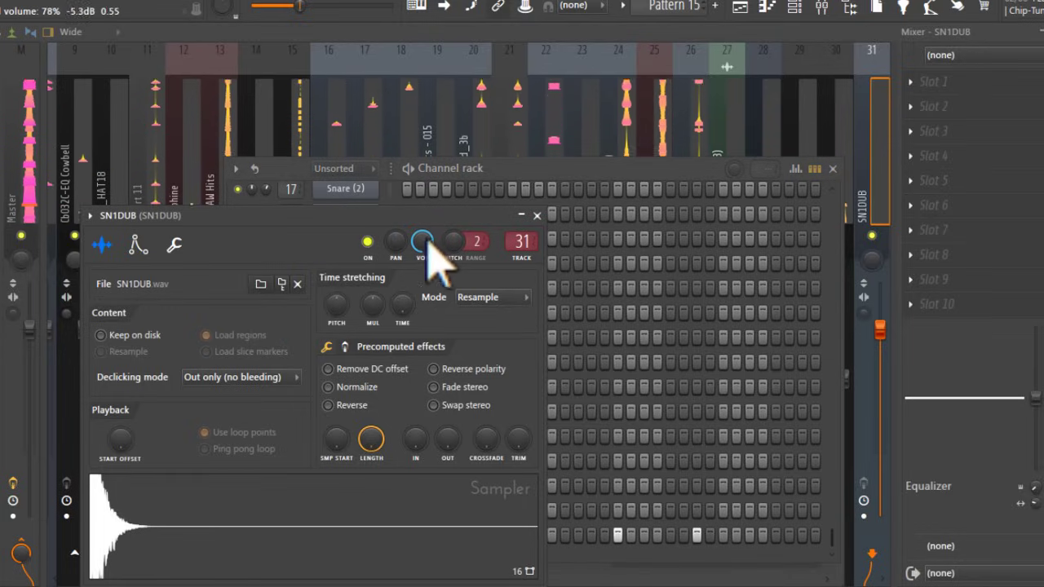
click(1019, 155)
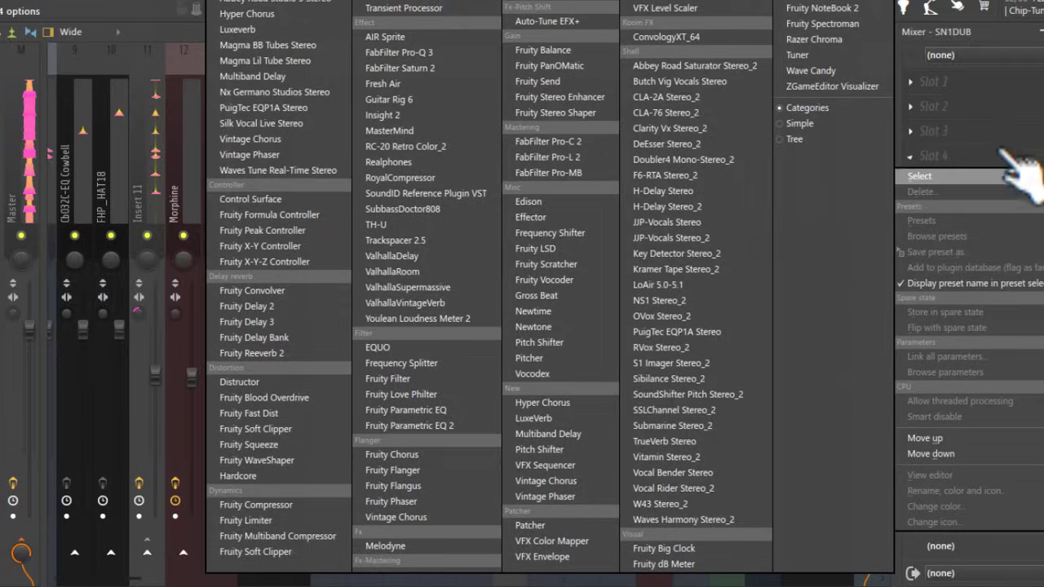
click(456, 429)
drag(119, 325, 141, 409)
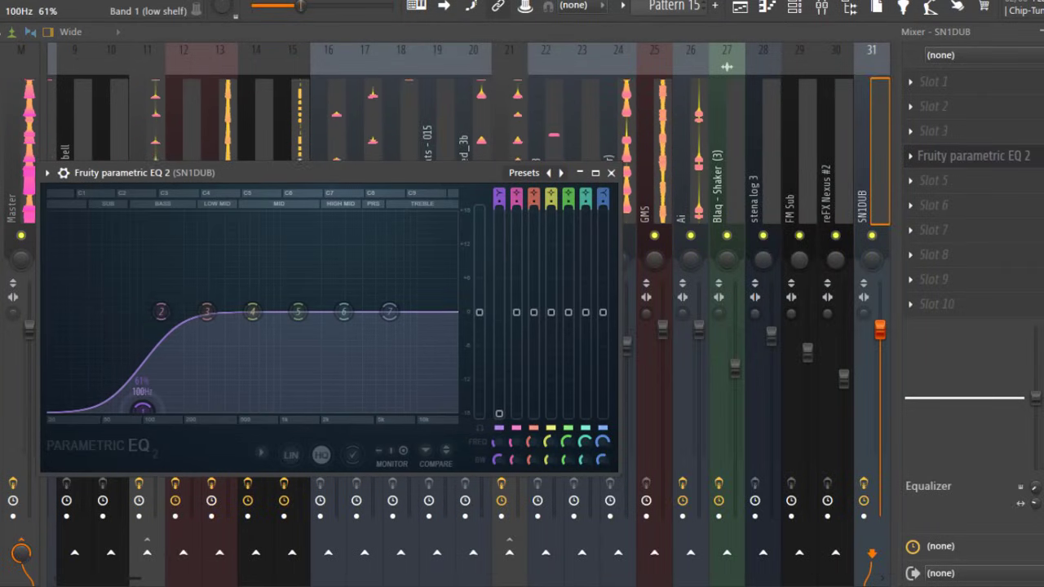
- Add a half-beat C5 note on step 11 of the SN1DUB part in Pattern 15, between the first two hits
click(766, 8)
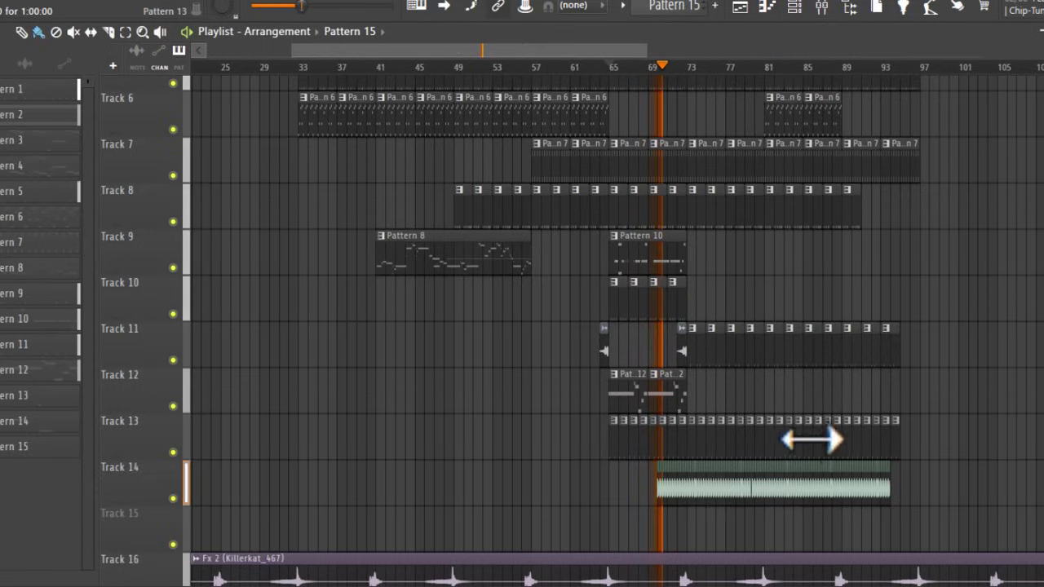
double_click(803, 342)
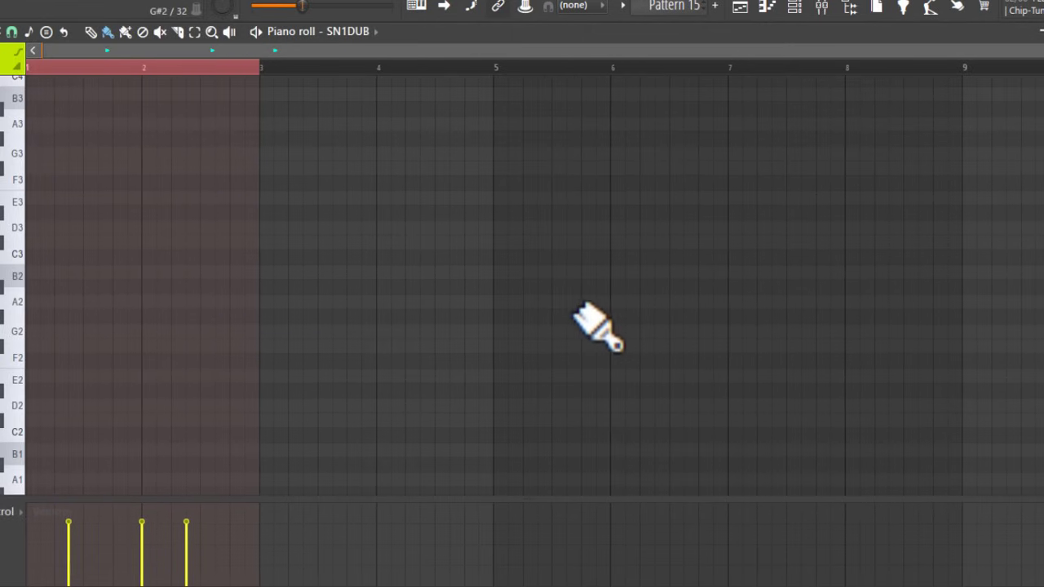
click(383, 31)
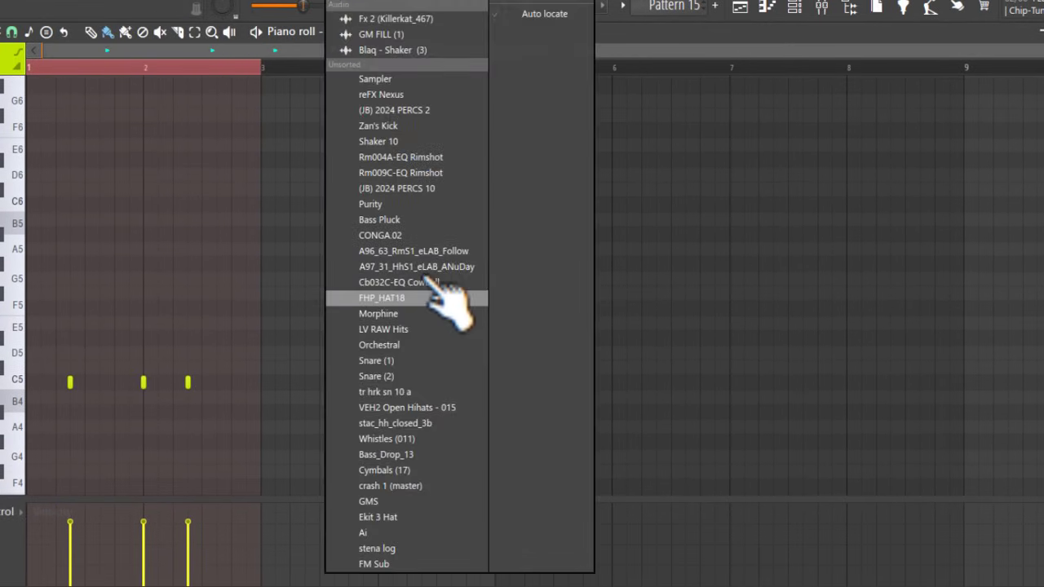
key(space)
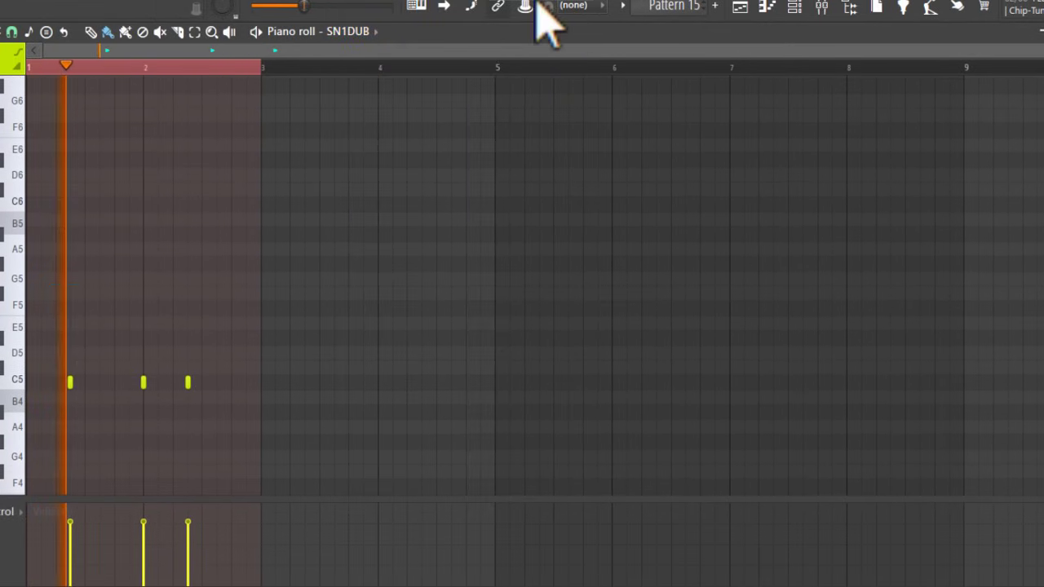
scroll(239, 326, up, 3)
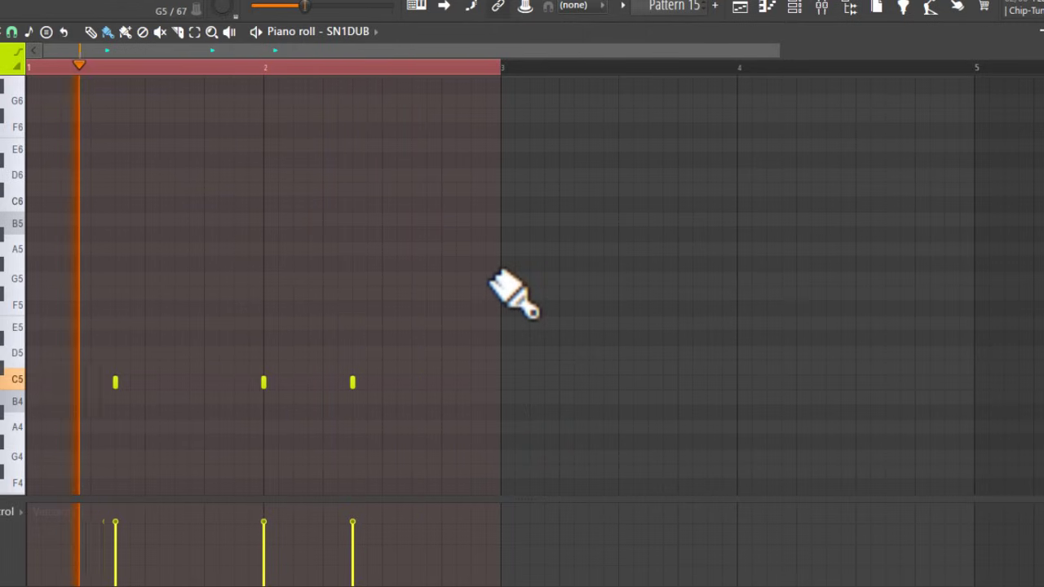
click(179, 383)
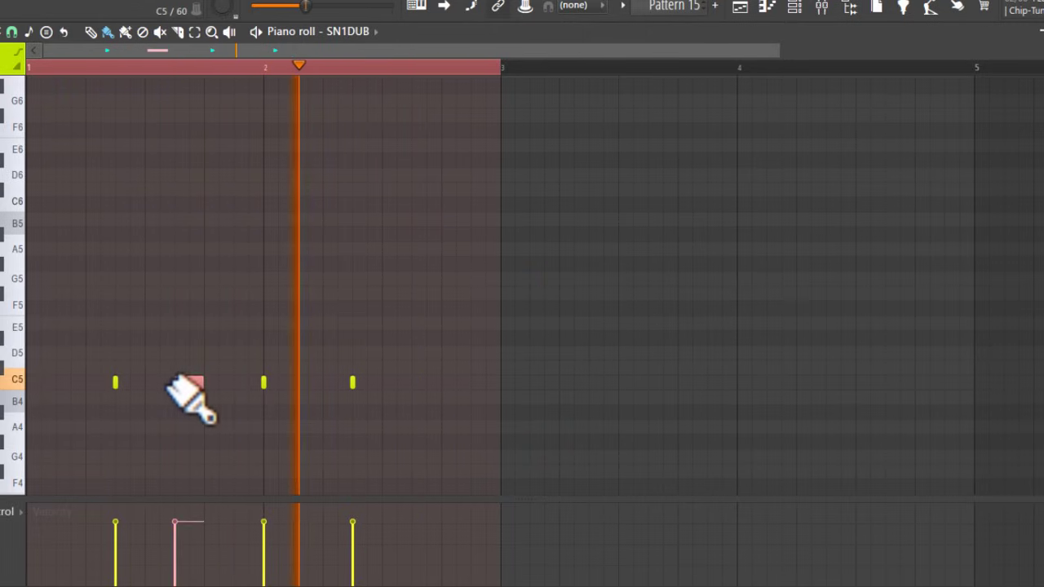
click(84, 65)
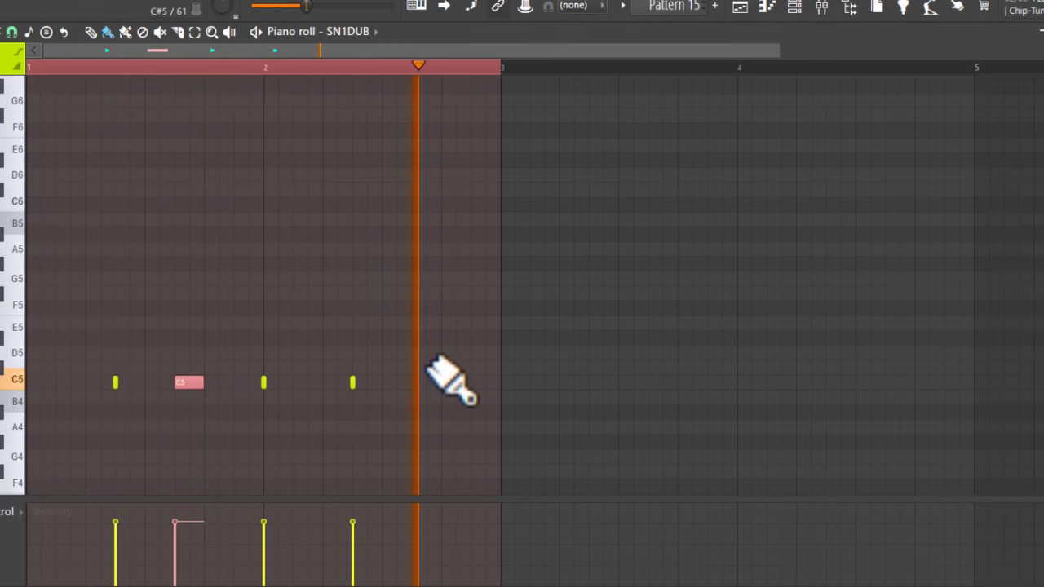
- Play the arrangement from about bar 68 and audition samples from the (JB) SCARECROW PACK folder, including Widow and Visca 2021 Efx
click(813, 10)
click(767, 8)
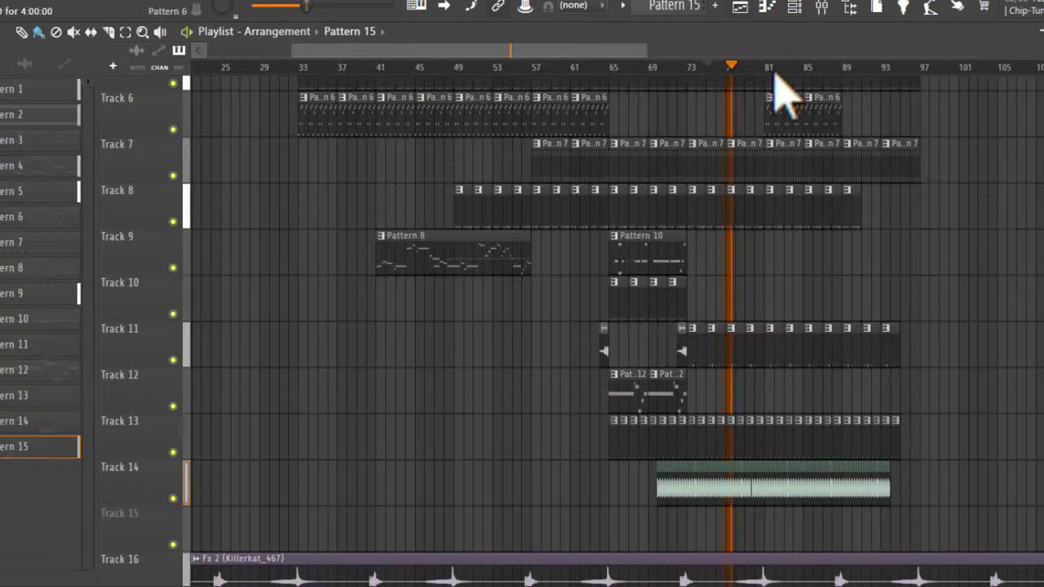
click(644, 68)
key(alt+F8)
scroll(135, 342, down, 4)
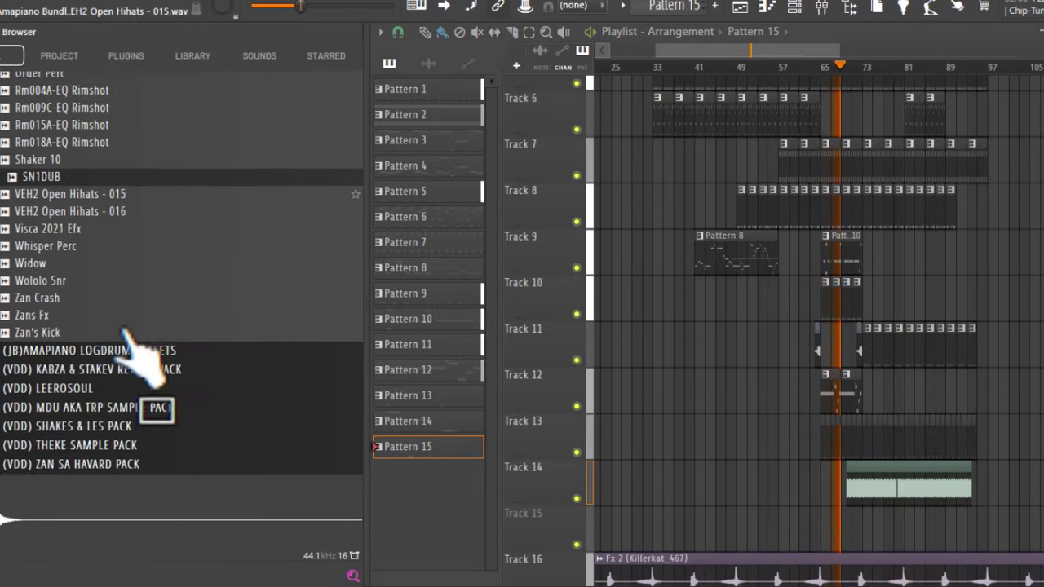
click(55, 277)
click(41, 241)
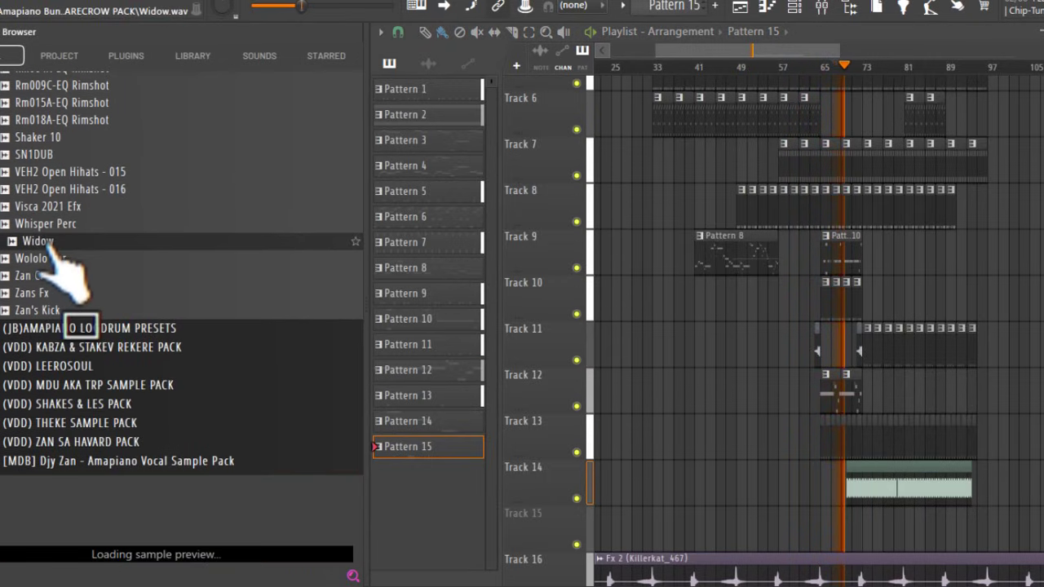
click(37, 208)
- Preview the Whisper Perc sample from the (JB) SCARECROW PACK folder and load it into a new channel
scroll(37, 277, up, 3)
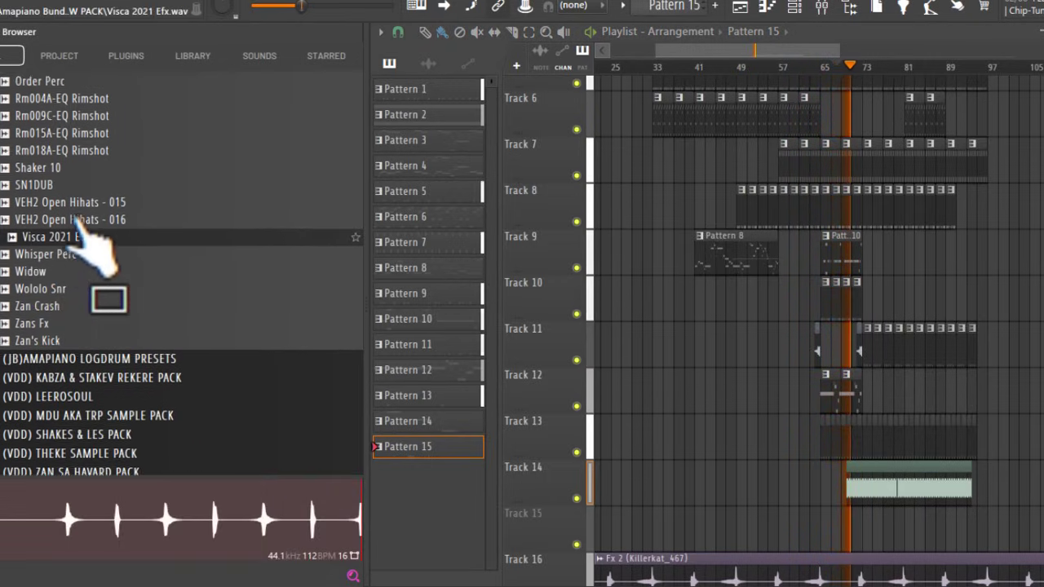
click(70, 351)
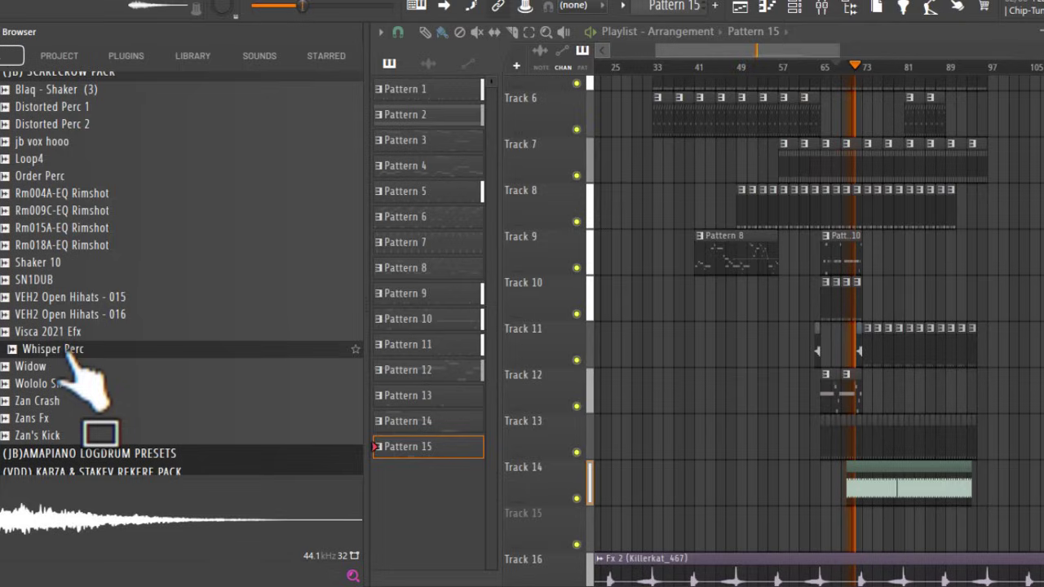
right_click(77, 367)
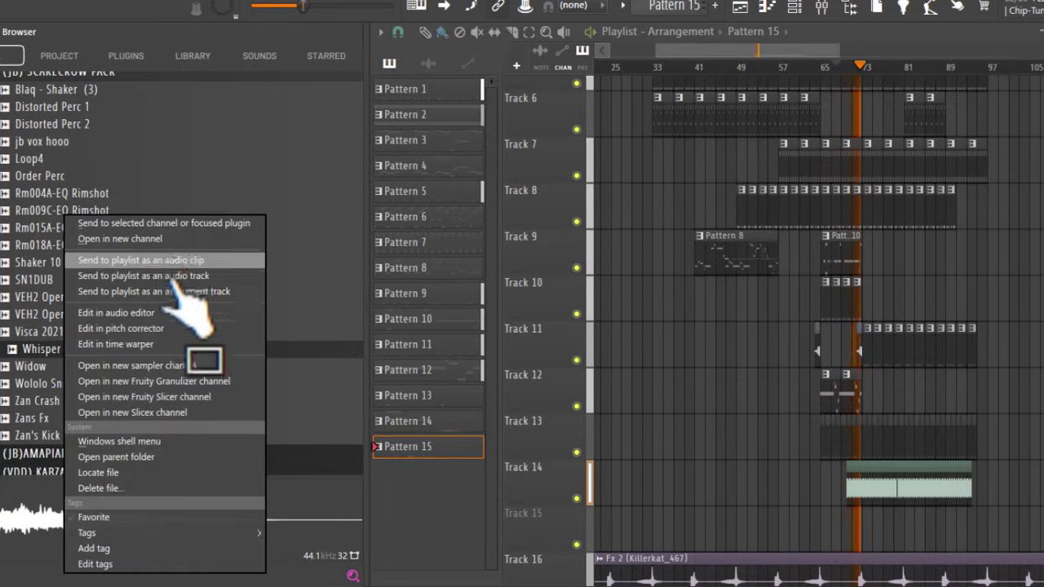
click(174, 243)
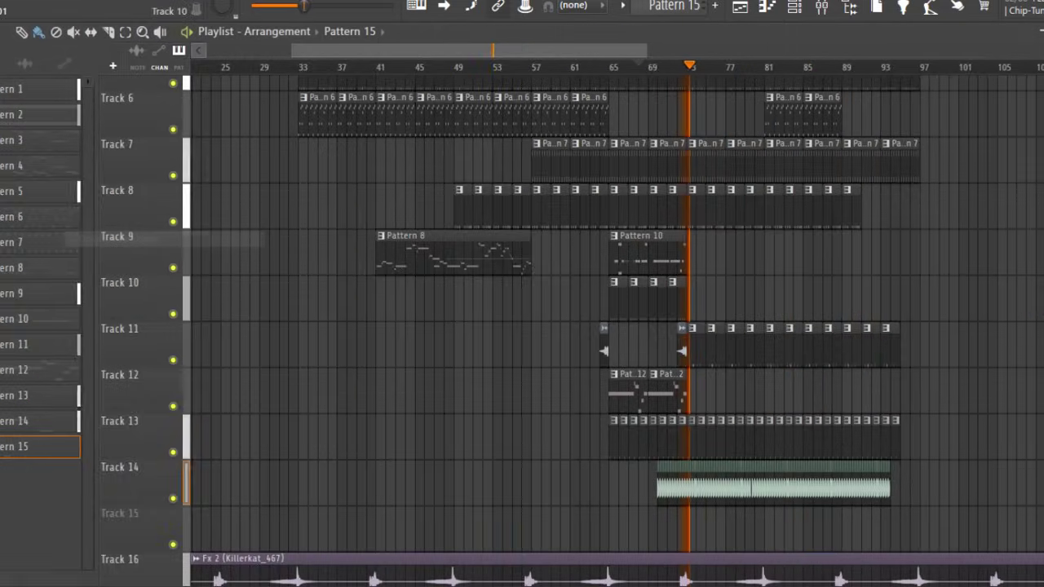
- Sequence Whisper Perc on every fourth step from 3 through 31 in Pattern 15 and route the channel to mixer track 32
double_click(888, 352)
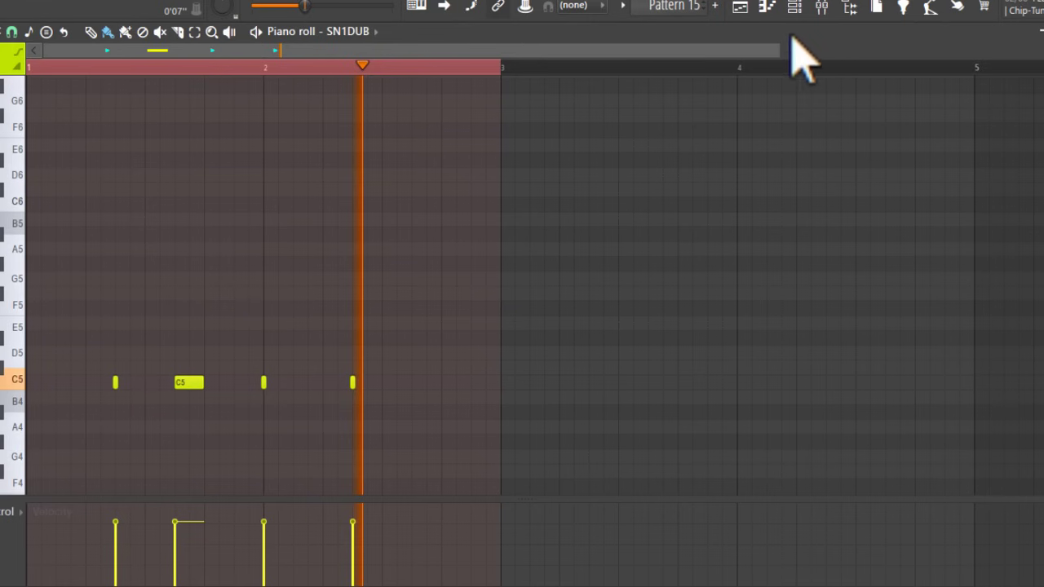
click(794, 9)
scroll(734, 253, down, 1)
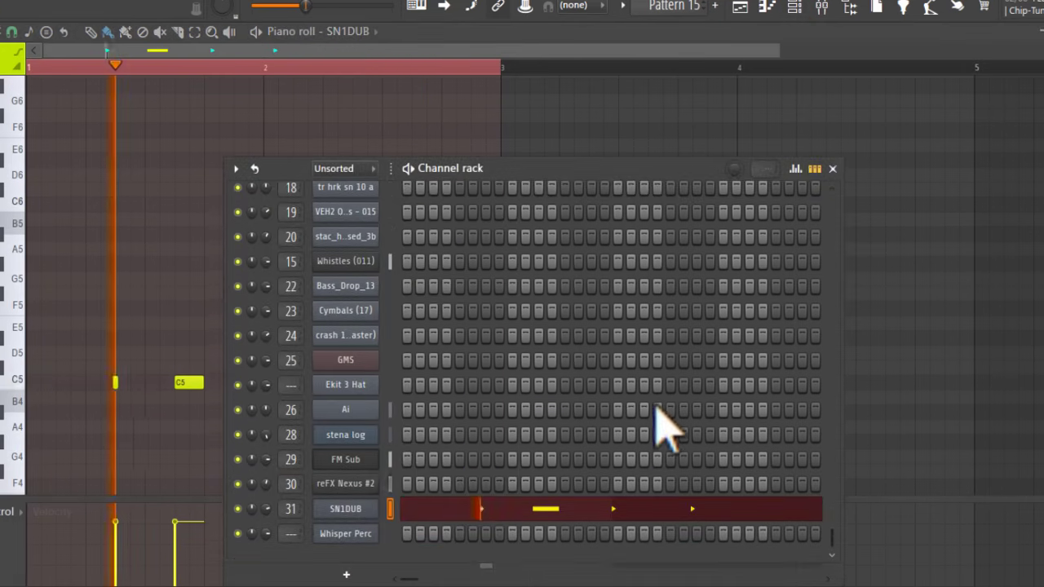
click(433, 535)
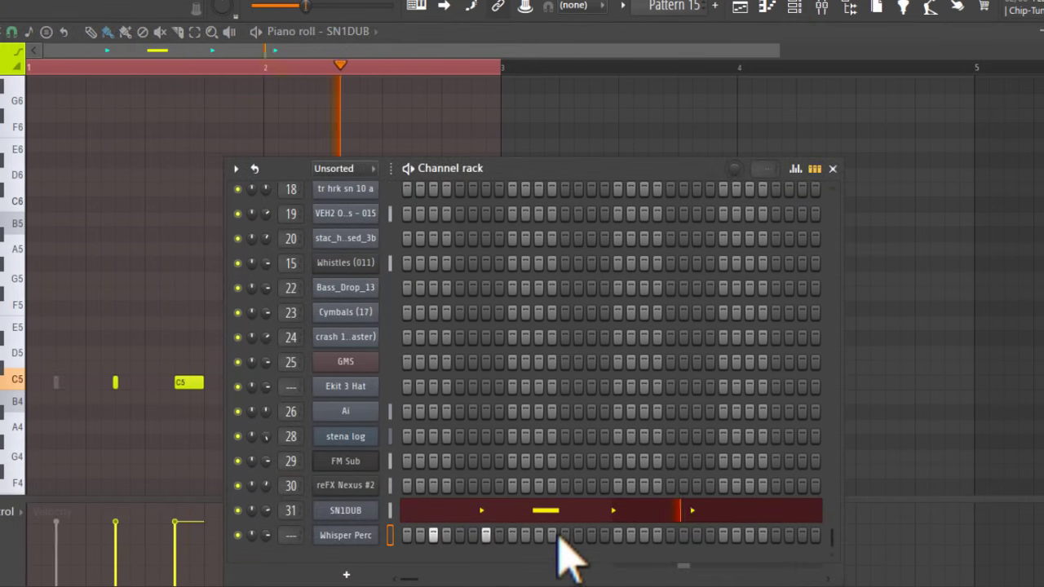
click(644, 535)
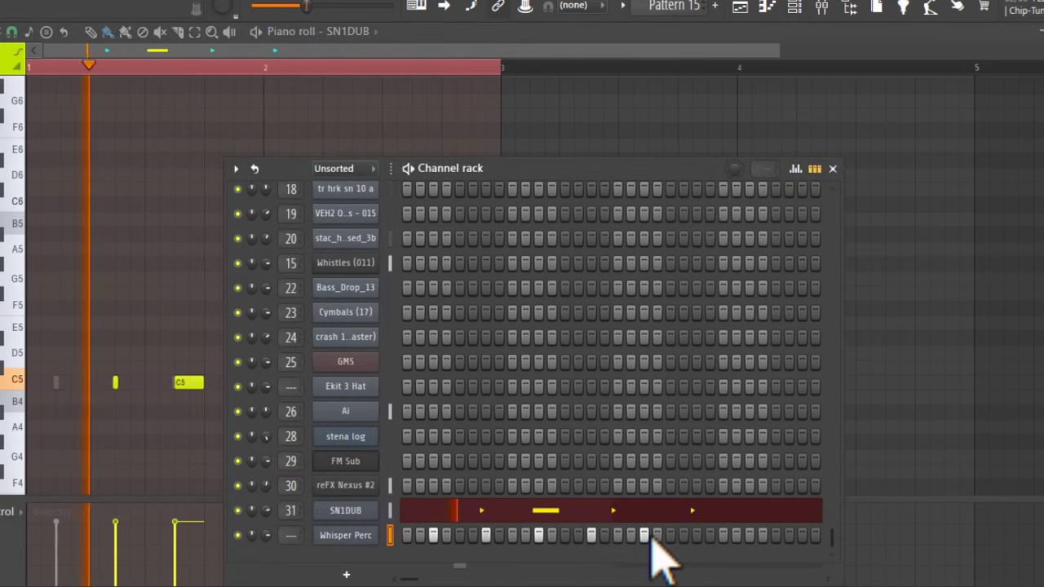
click(697, 535)
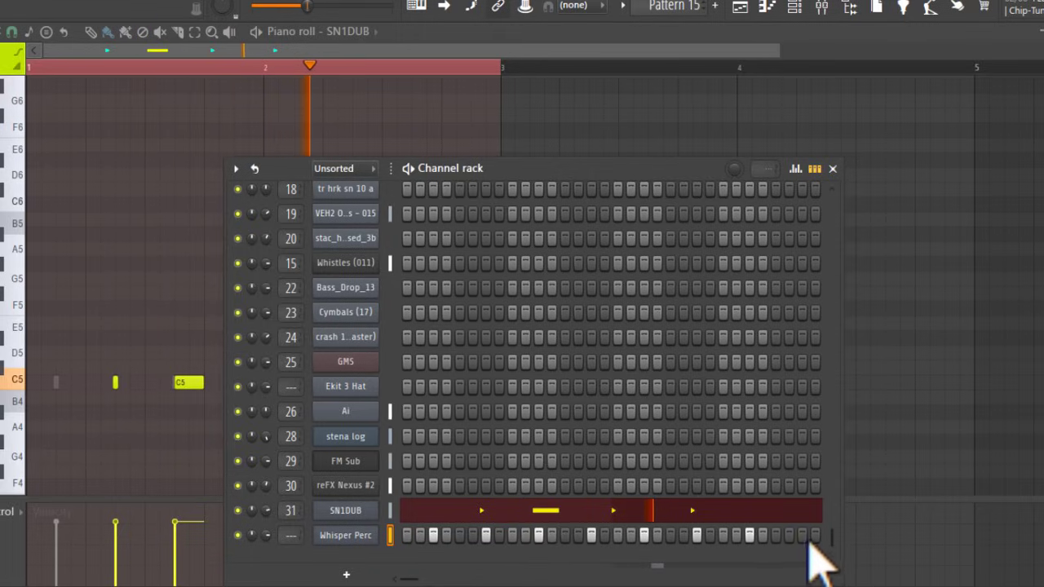
scroll(412, 579, right, 1)
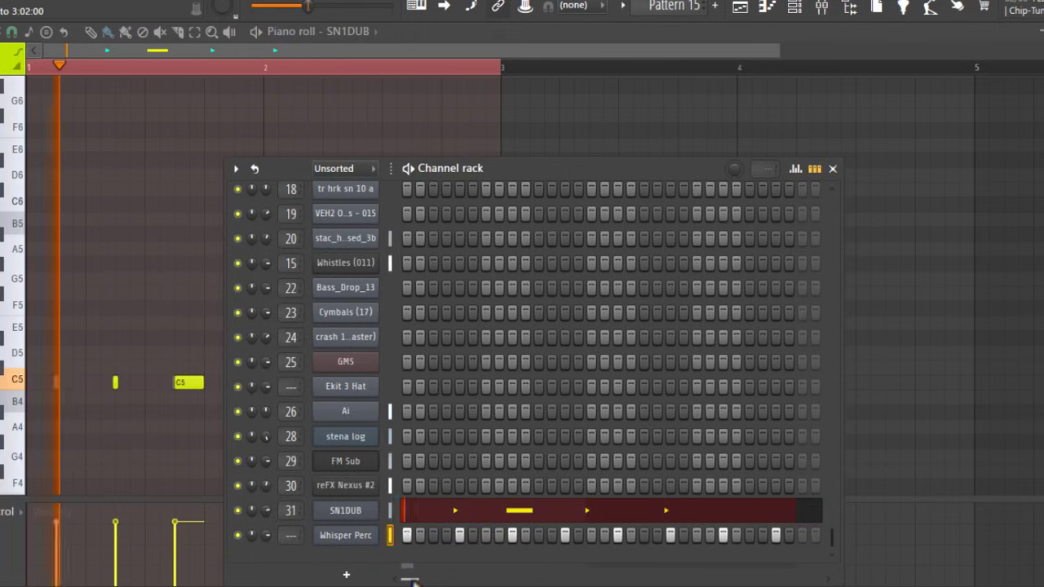
double_click(284, 531)
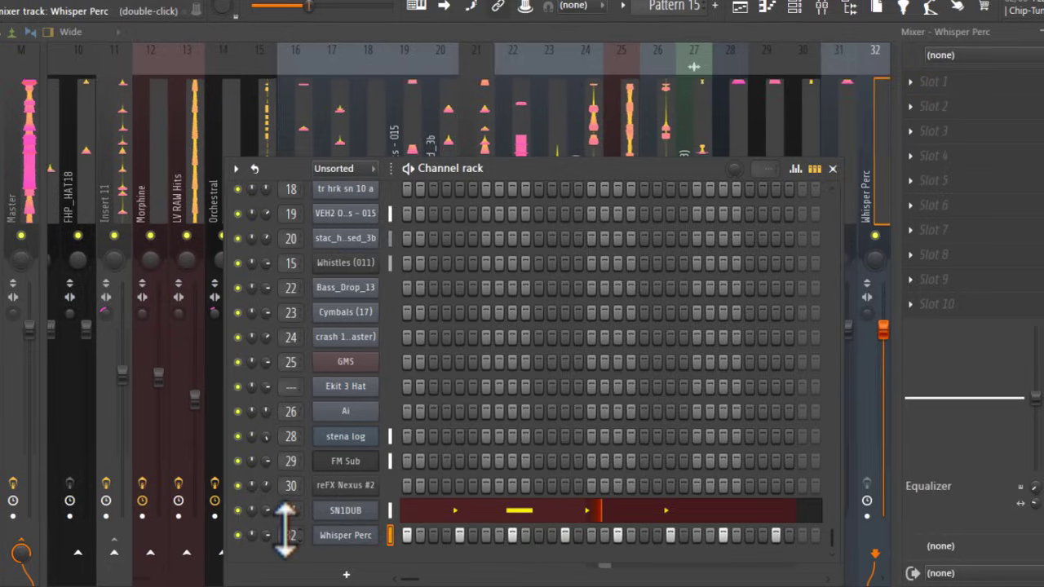
- Lower the Whisper Perc mixer level to about 88% and cut its lows around 200 Hz with Fruity Parametric EQ 2 in slot 2
click(892, 144)
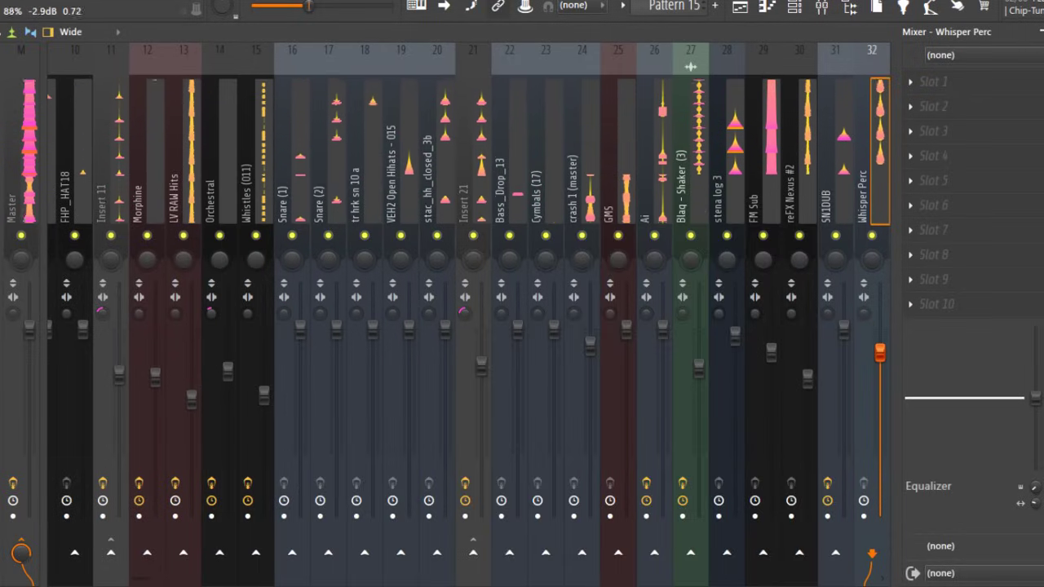
click(970, 106)
click(426, 410)
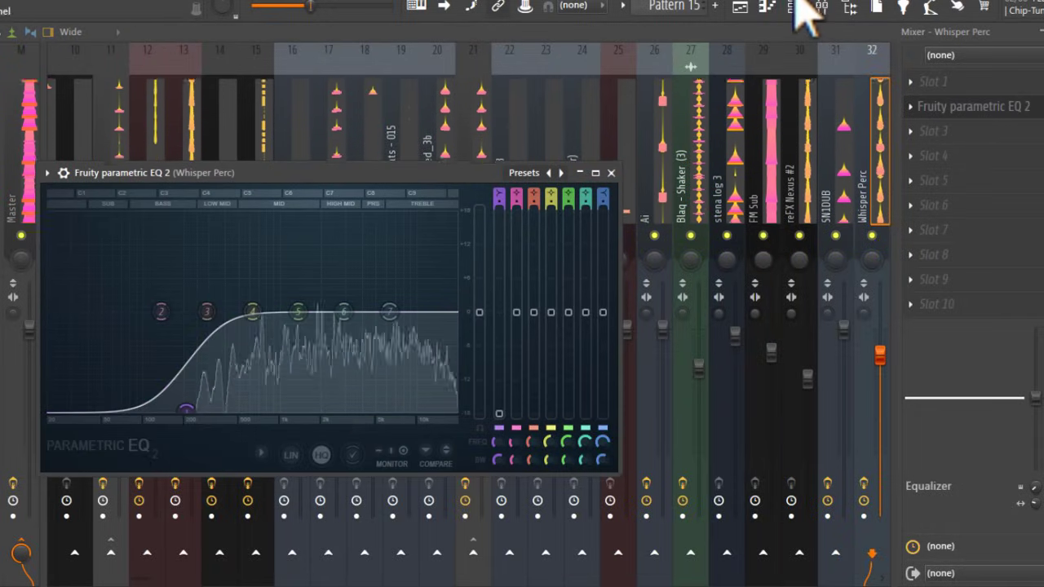
- Select the playlist time range from bar 1 through bar 88 across the whole arrangement
click(739, 8)
scroll(1005, 362, up, 5)
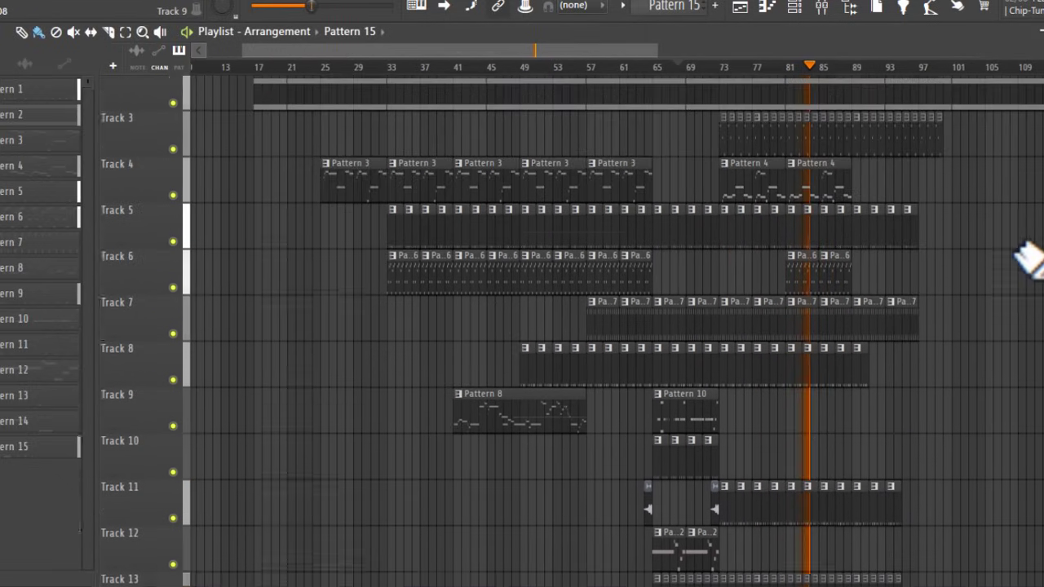
scroll(843, 298, down, 2)
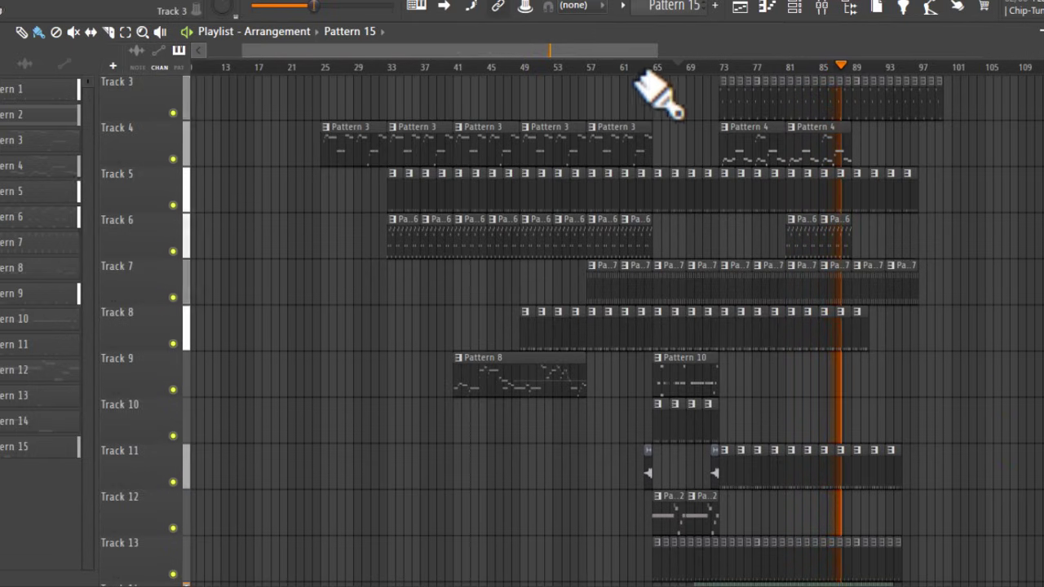
scroll(995, 236, up, 2)
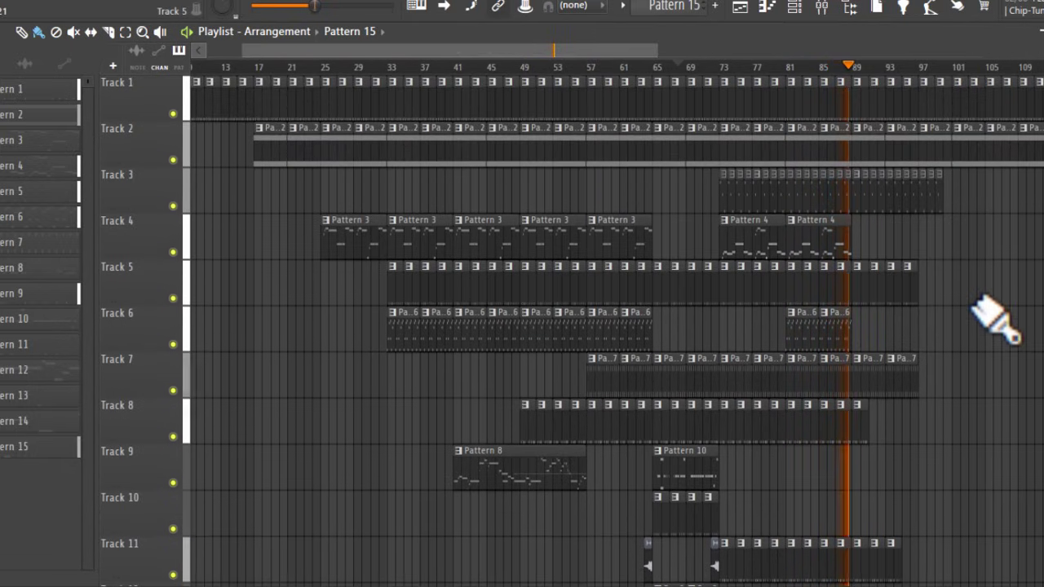
scroll(994, 319, down, 3)
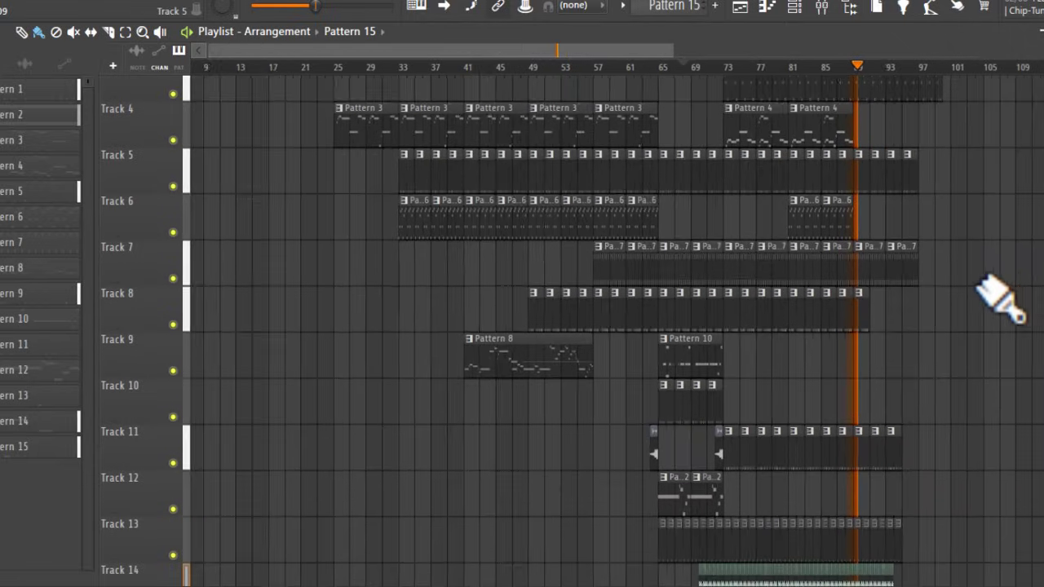
scroll(769, 163, up, 4)
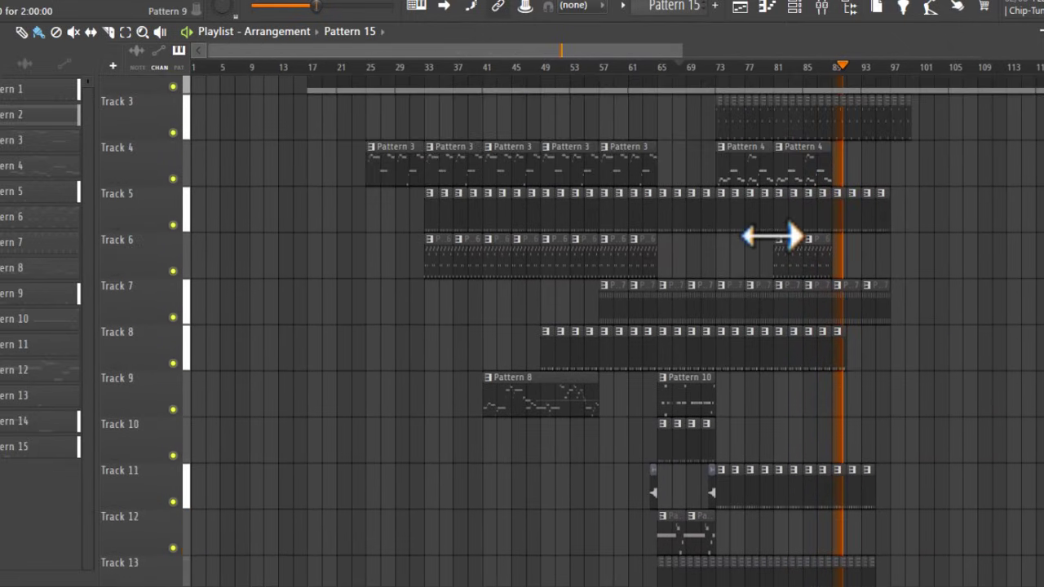
drag(838, 70, 103, 116)
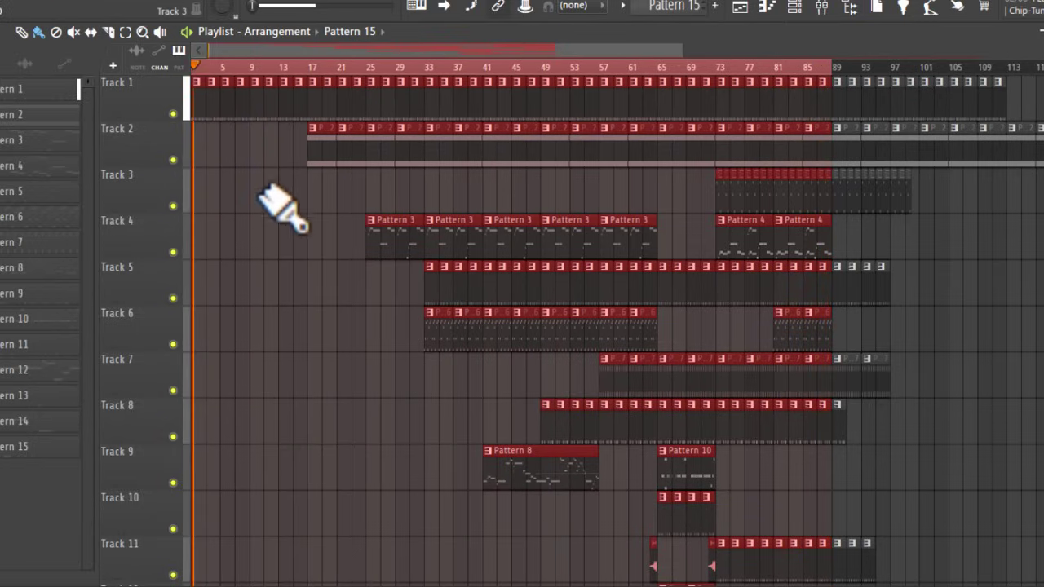